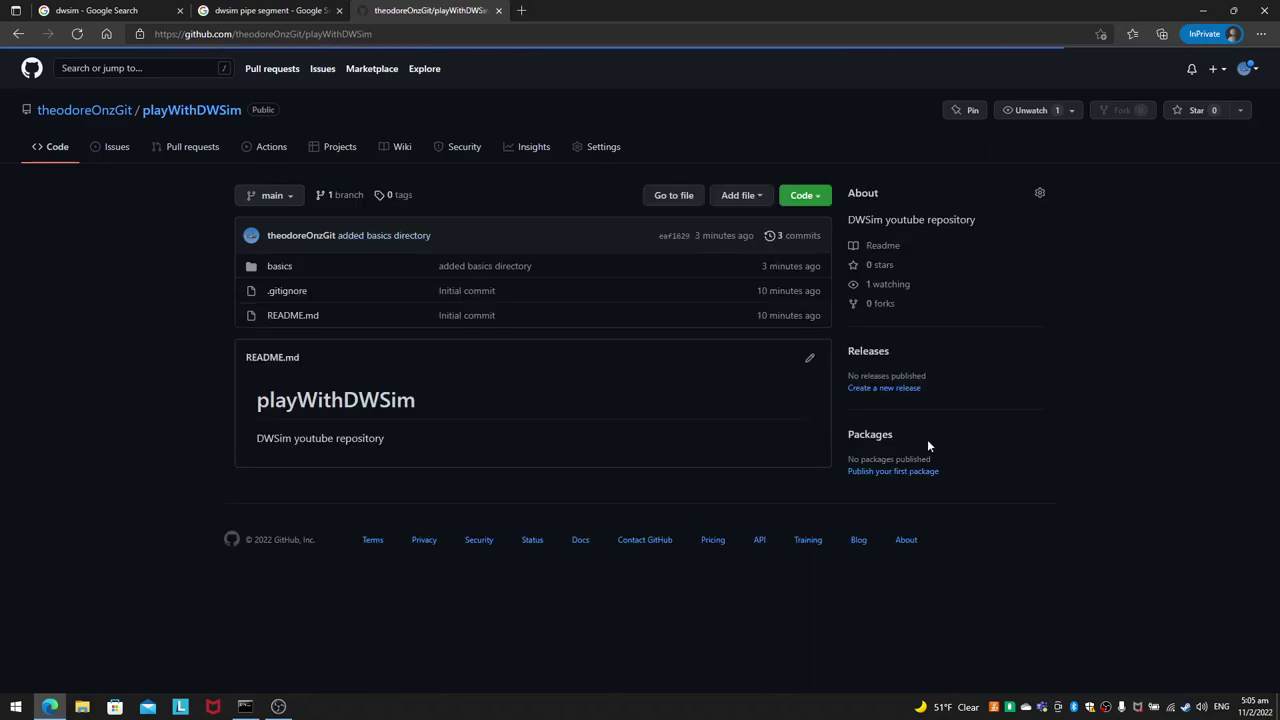
Step: Open the basics folder of the playWithDWSim GitHub repository to view its simulation file
left_click(410, 34)
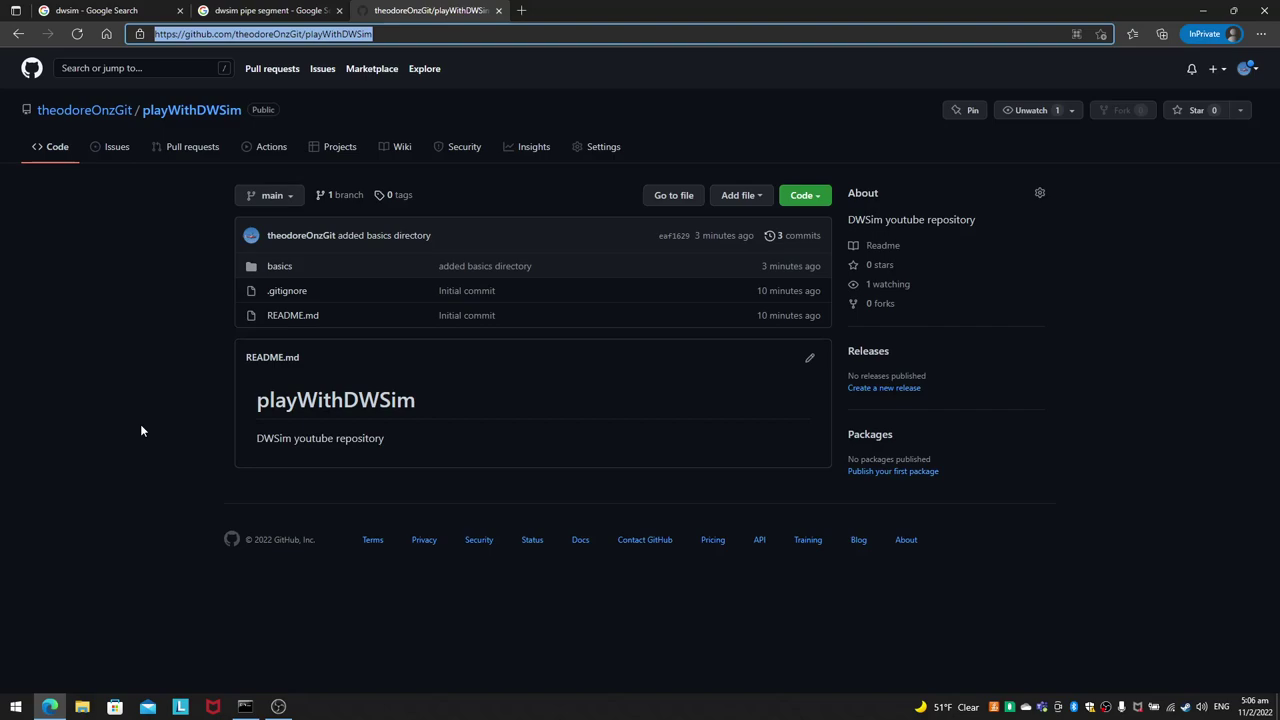
left_click(276, 272)
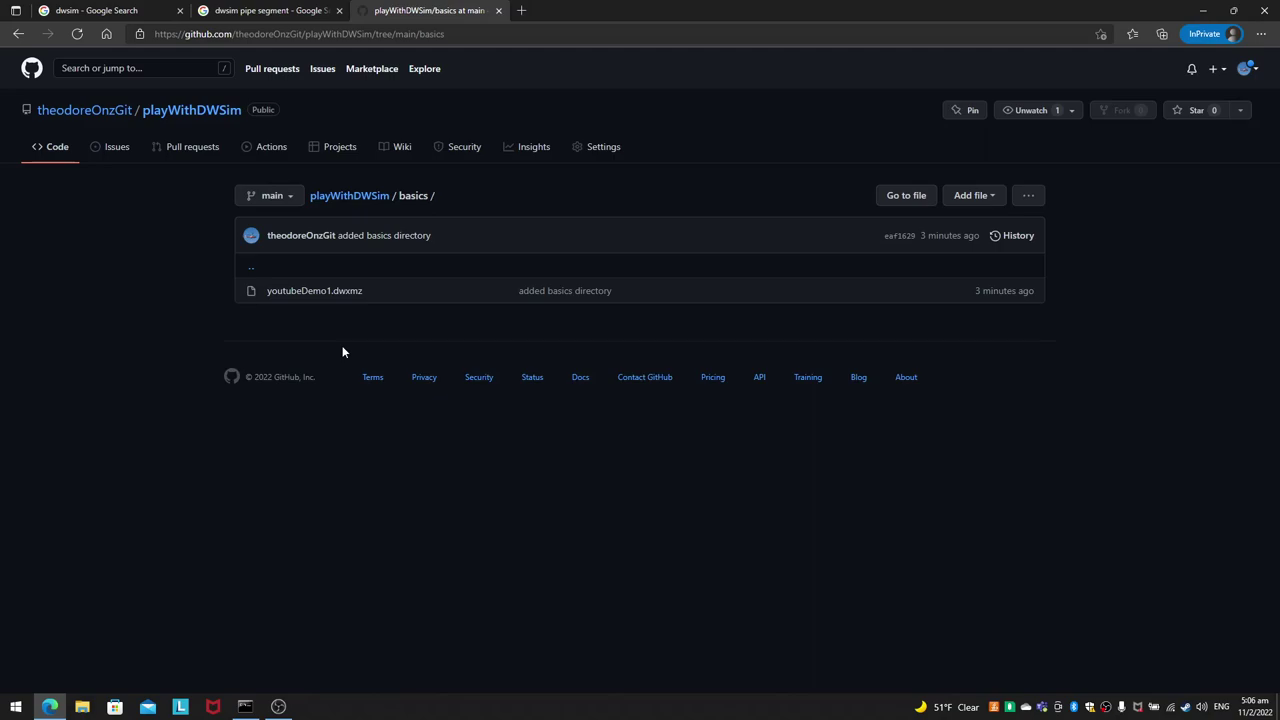
left_click(1206, 8)
Step: Switch to File Explorer and open the dwsim folder inside Documents\youtube
left_click(84, 706)
left_click(266, 706)
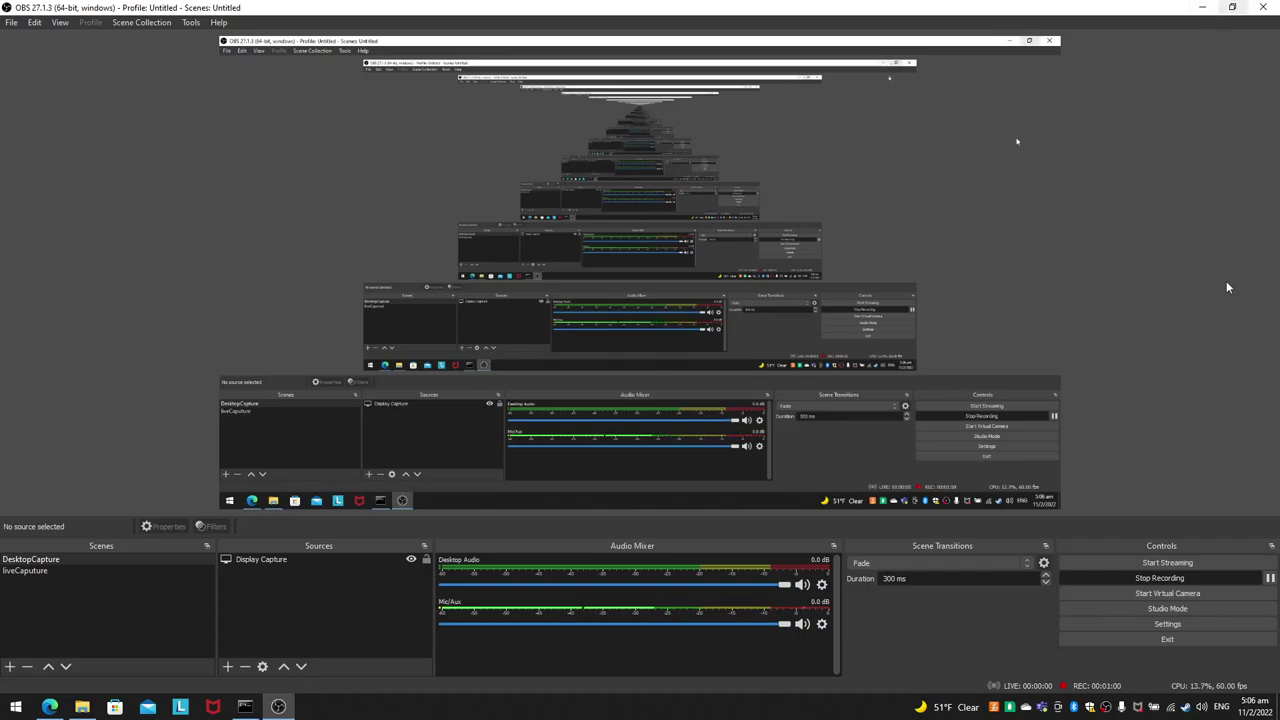
left_click(1208, 9)
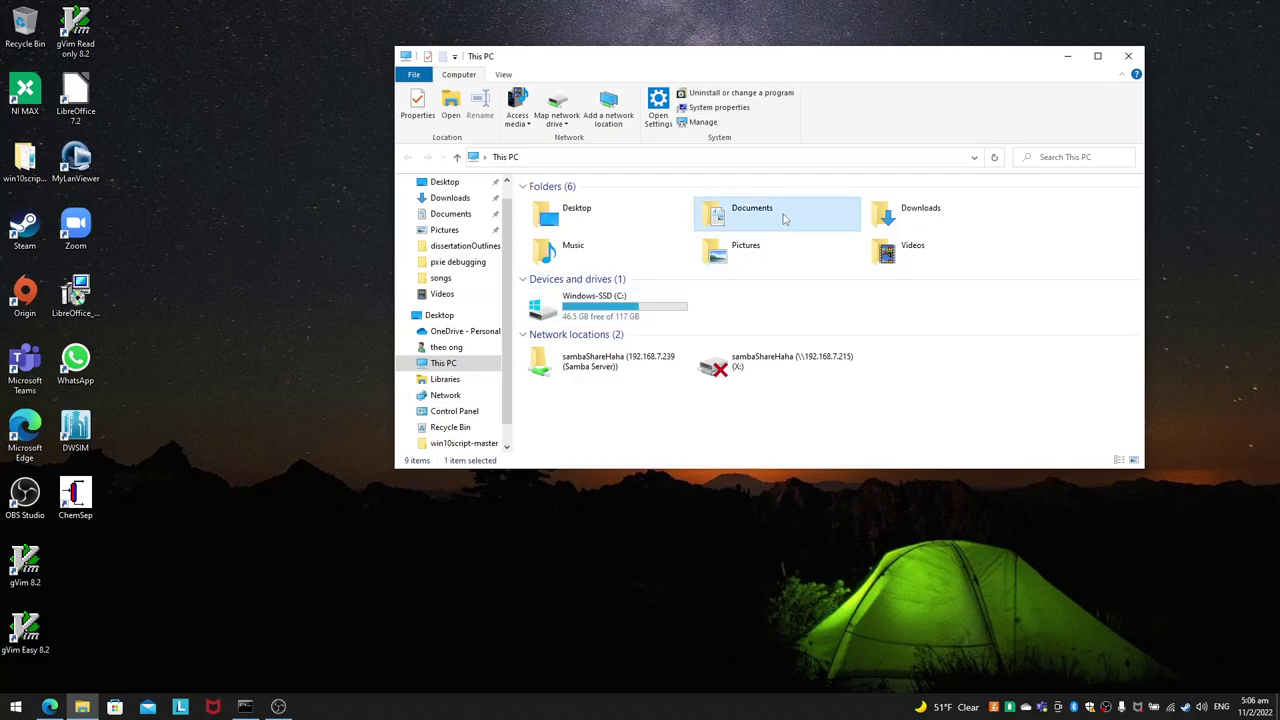
double_click(745, 215)
left_click(558, 276)
double_click(557, 276)
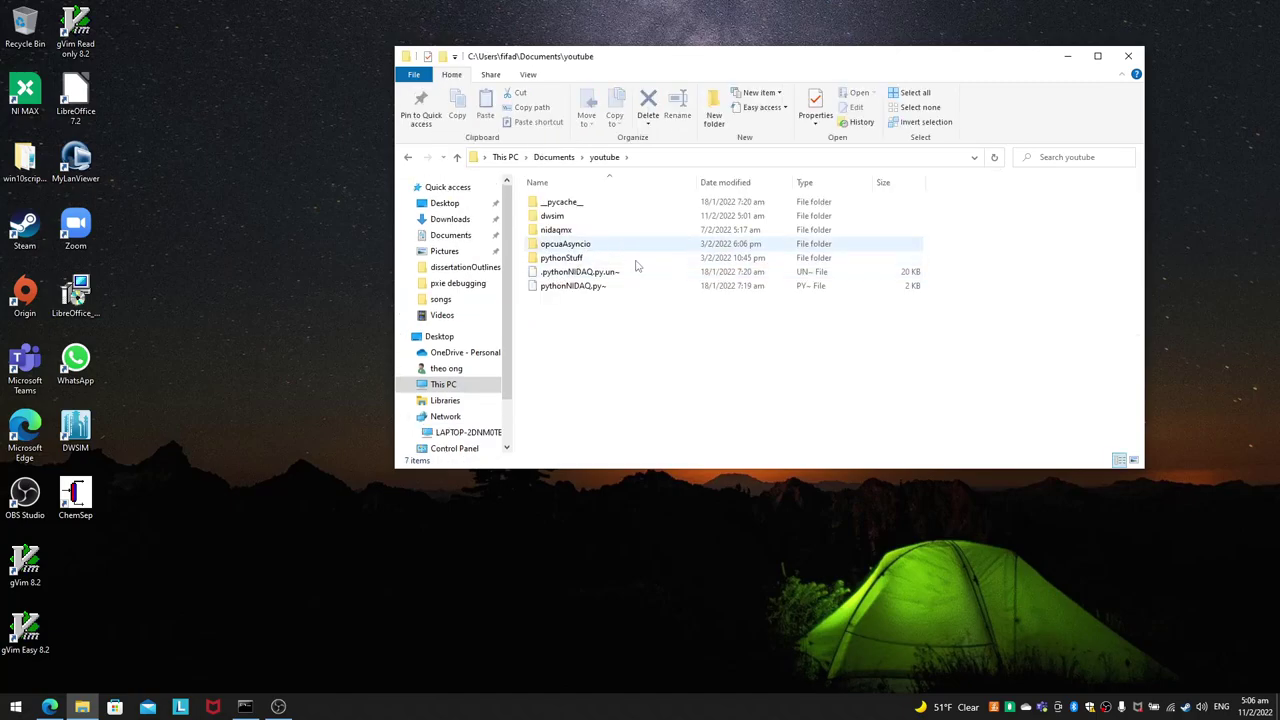
double_click(617, 220)
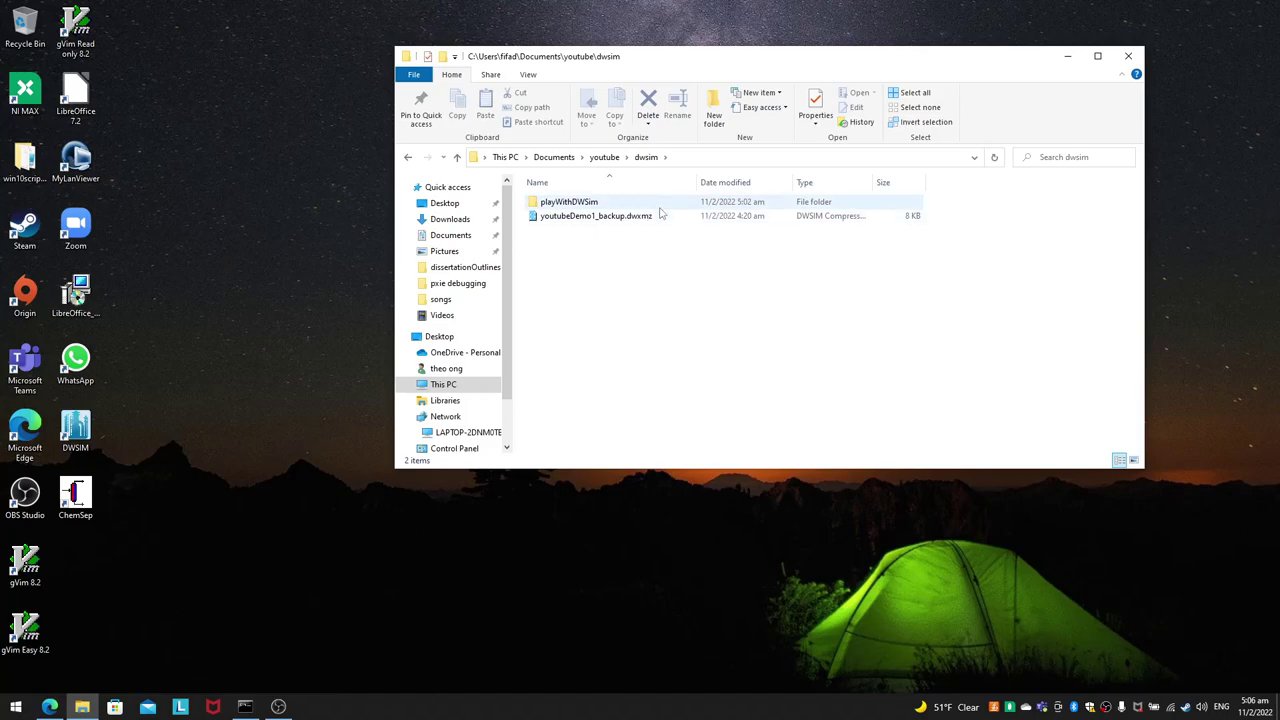
Step: Open youtubeDemo1.dwxmz from the playWithDWSim\basics folder in DWSIM
left_click(665, 216)
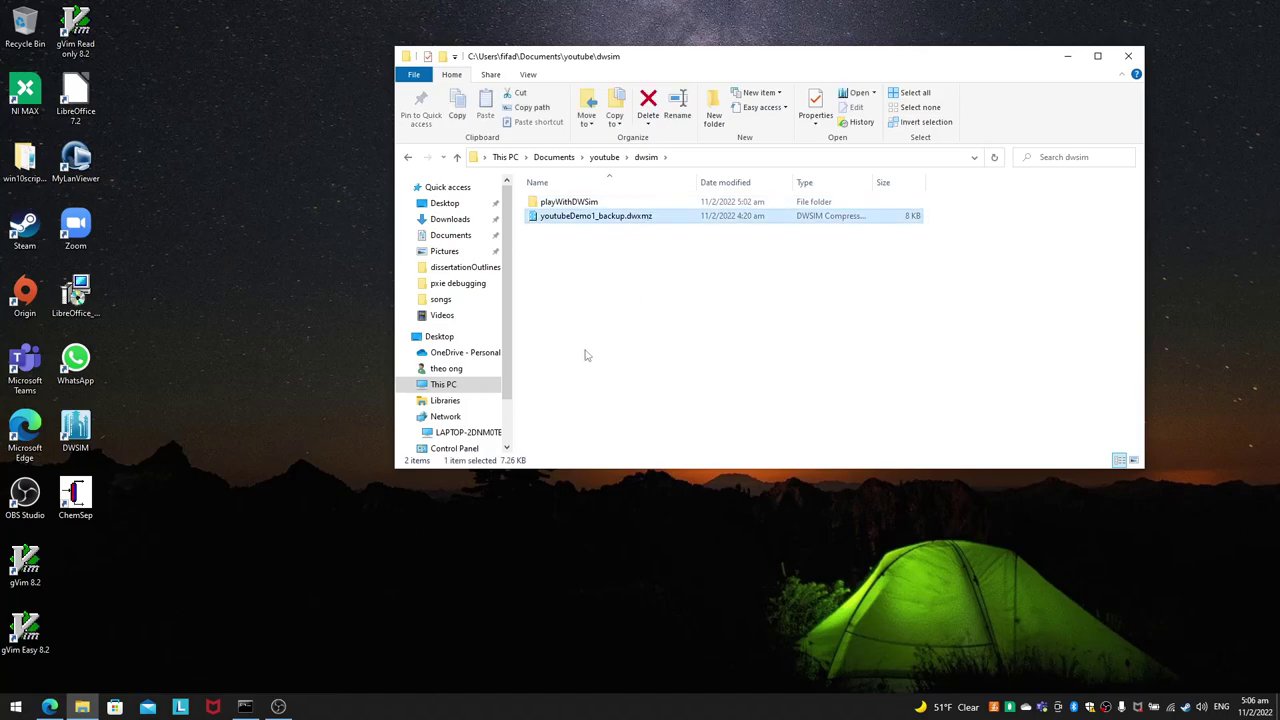
double_click(650, 203)
double_click(617, 217)
double_click(617, 203)
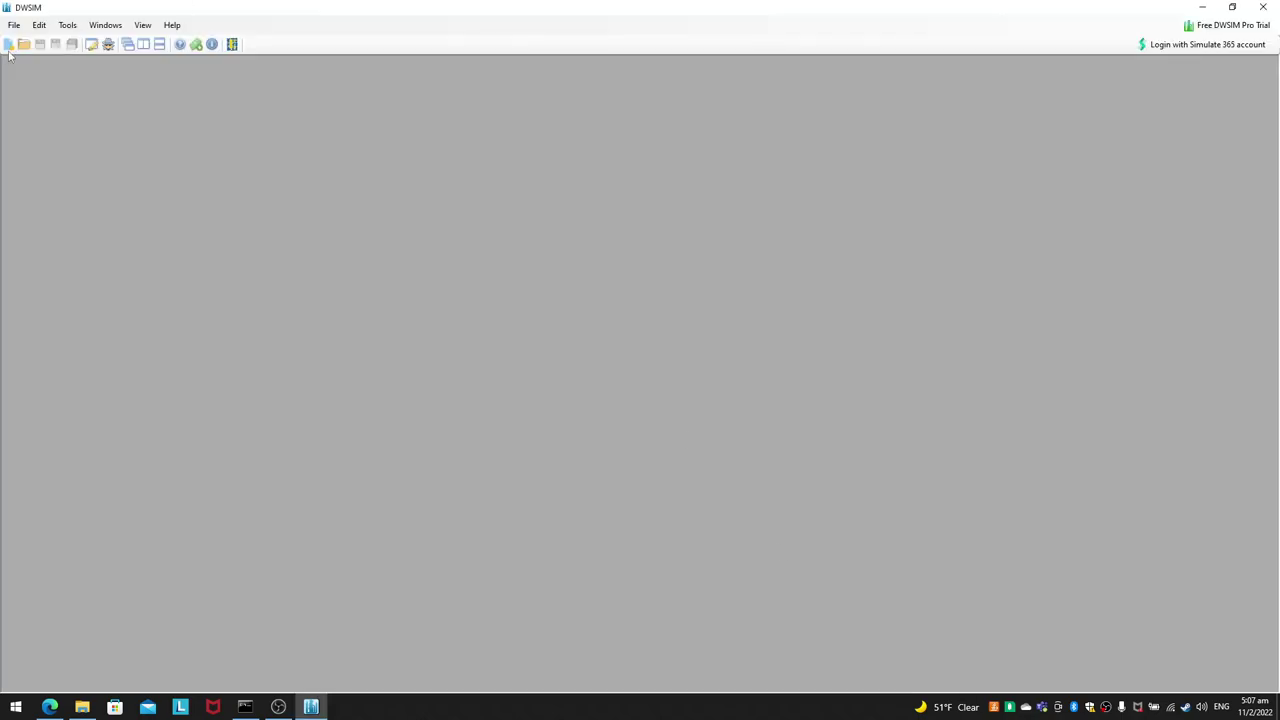
left_click(16, 27)
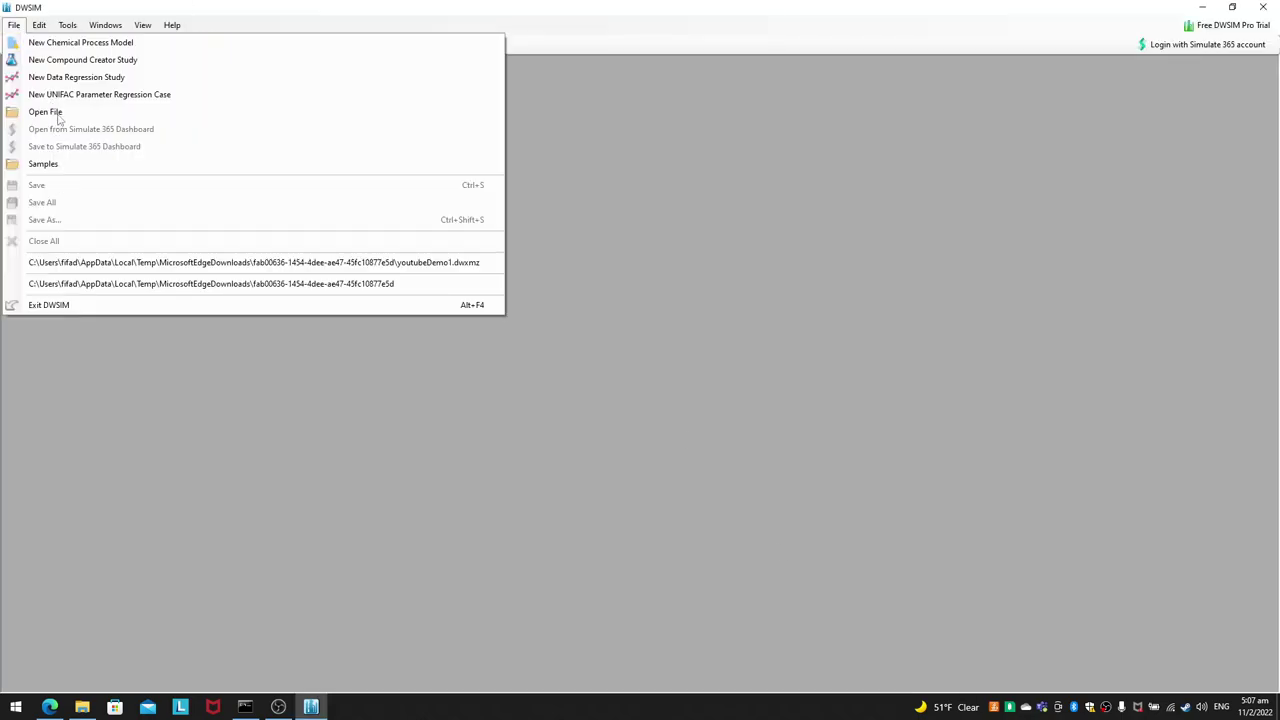
left_click(40, 42)
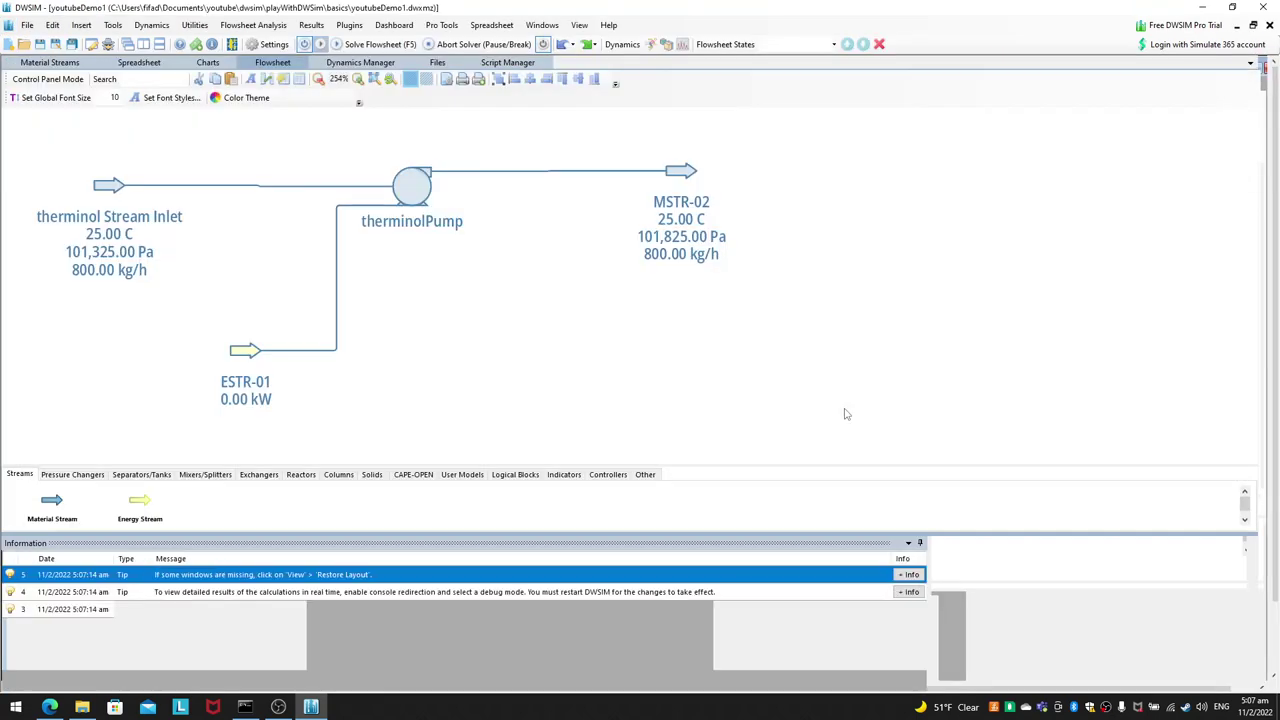
Step: Save a copy of the simulation as youtubeDemo2.dwxmz in the playWithDWSim\basics folder
left_click(24, 25)
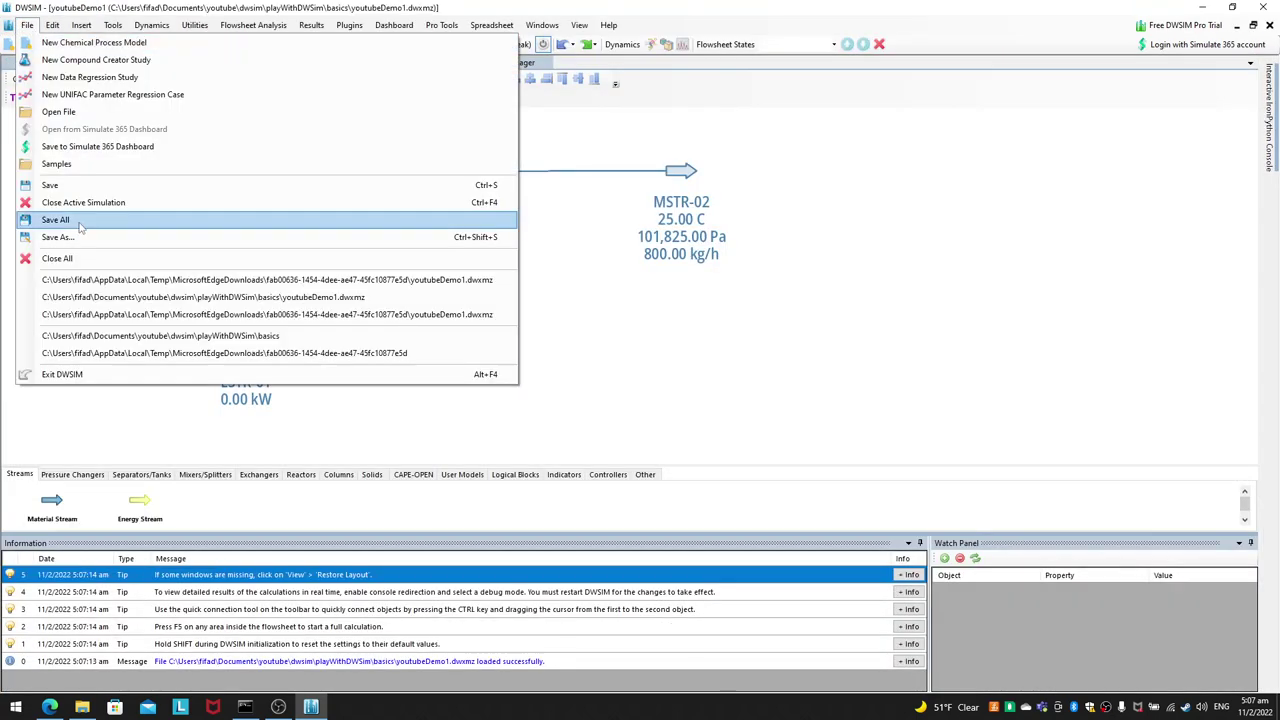
left_click(113, 237)
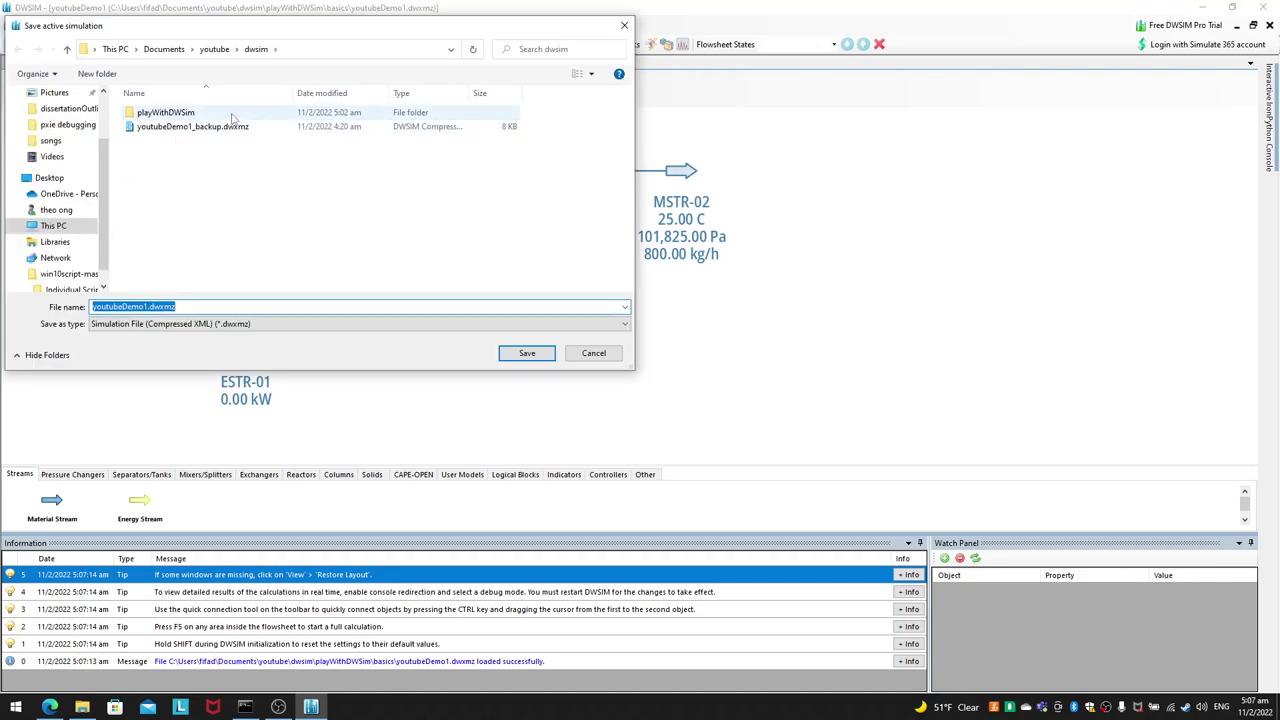
double_click(231, 116)
double_click(236, 127)
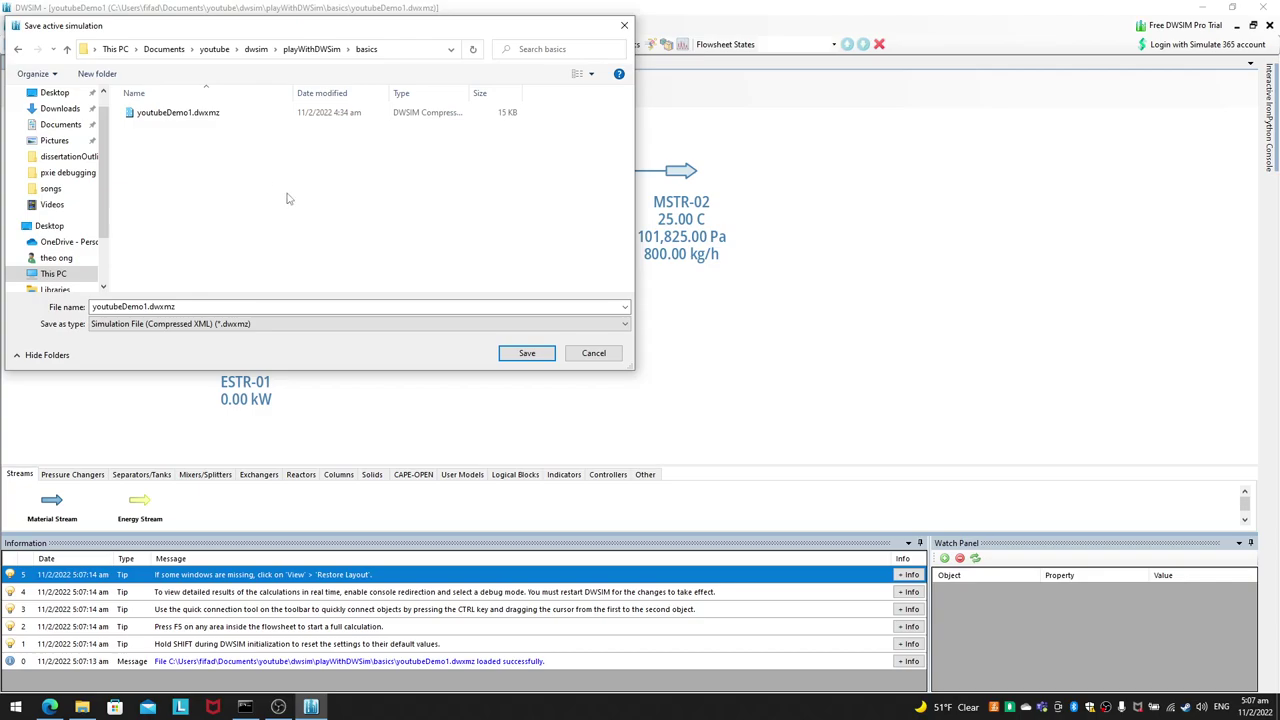
left_click(139, 303)
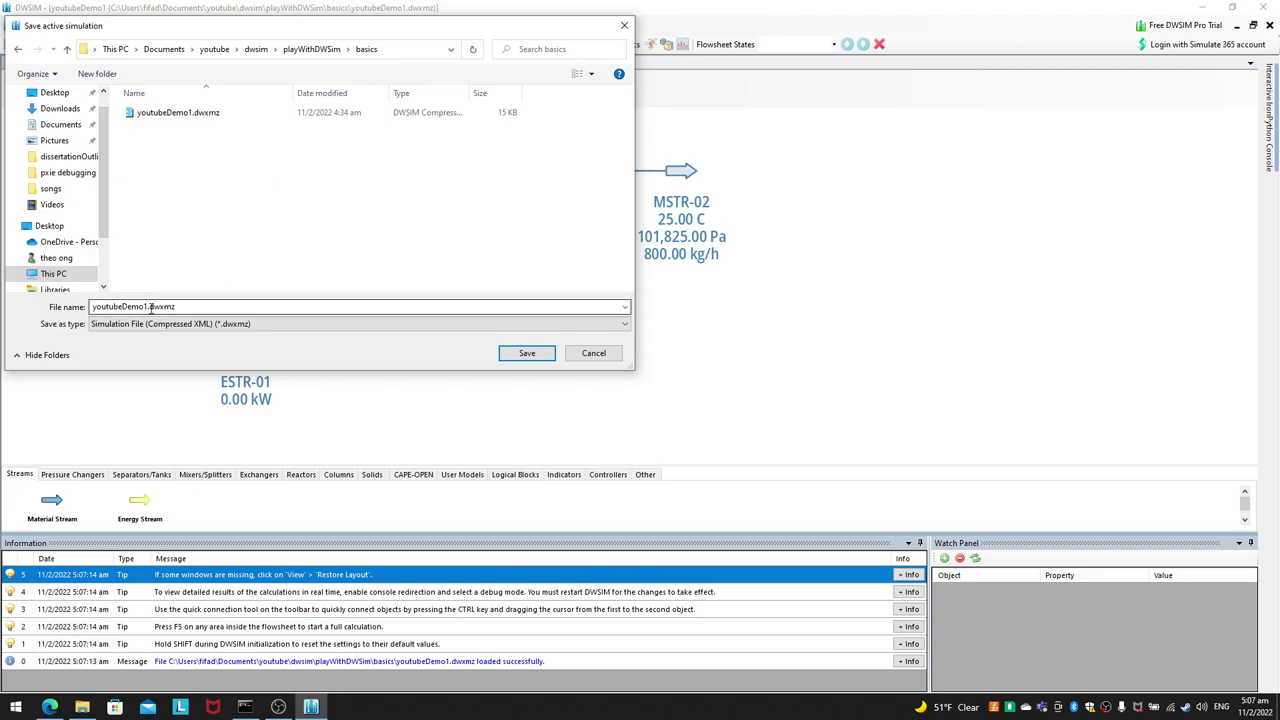
key("ctrl+a")
key("Home")
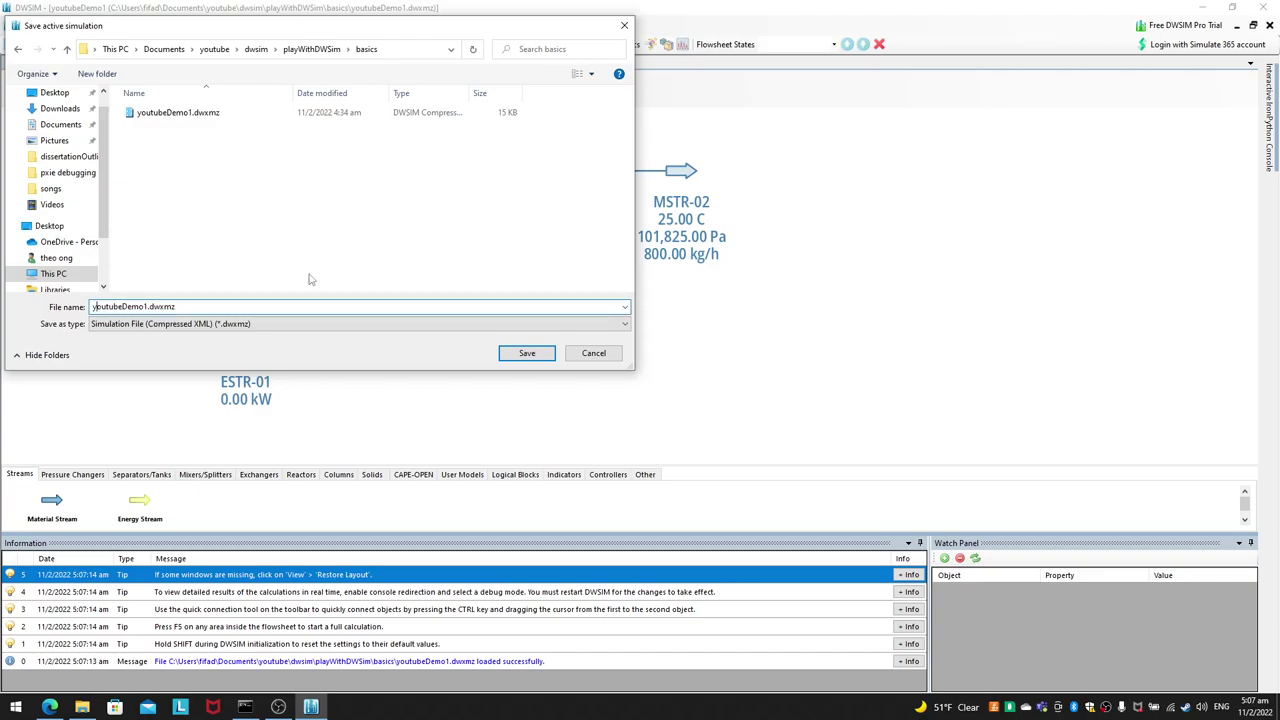
key("BackSpace")
type("2")
key("Return")
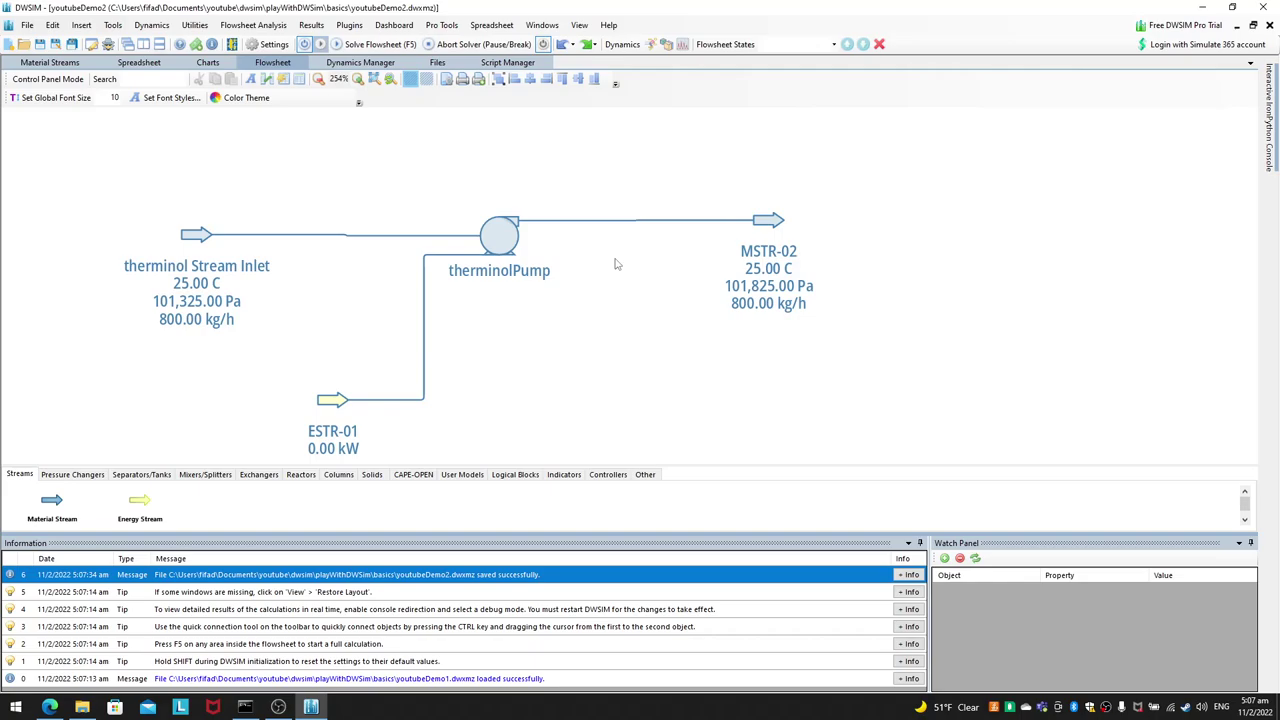
Step: Add a pipe segment to the flowsheet downstream of stream MSTR-02, level with it
left_click(83, 476)
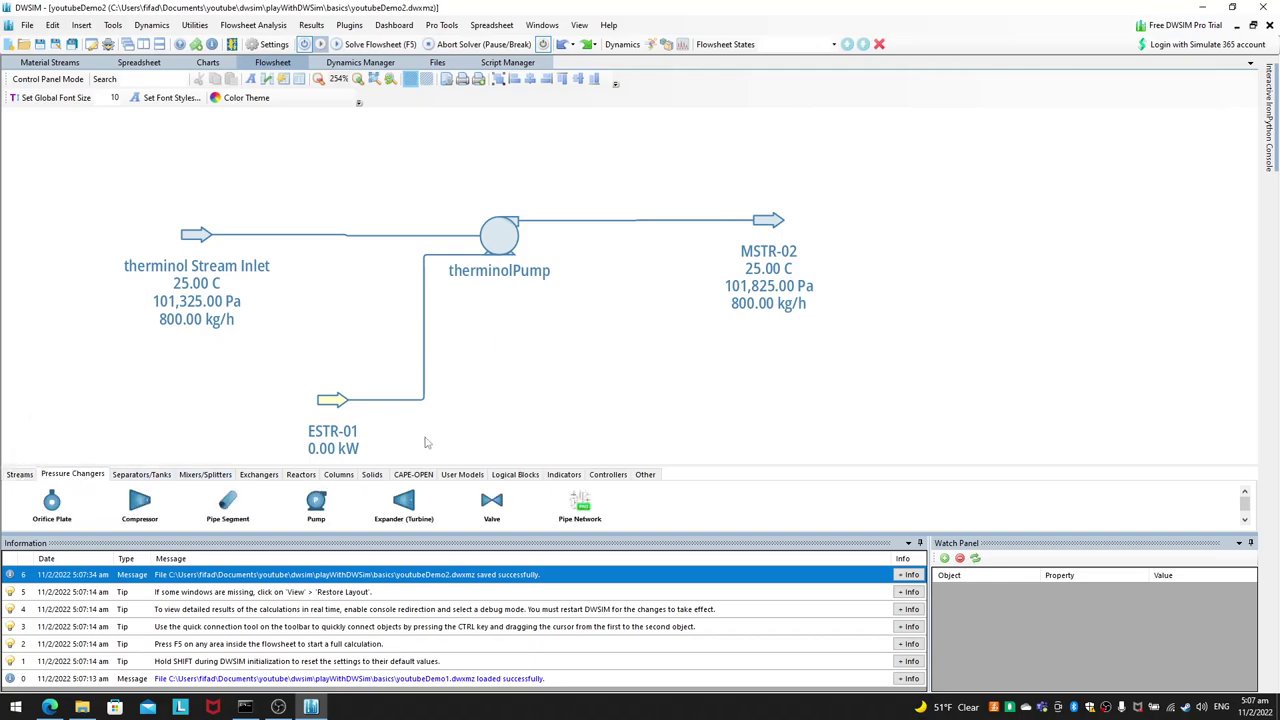
left_click(20, 476)
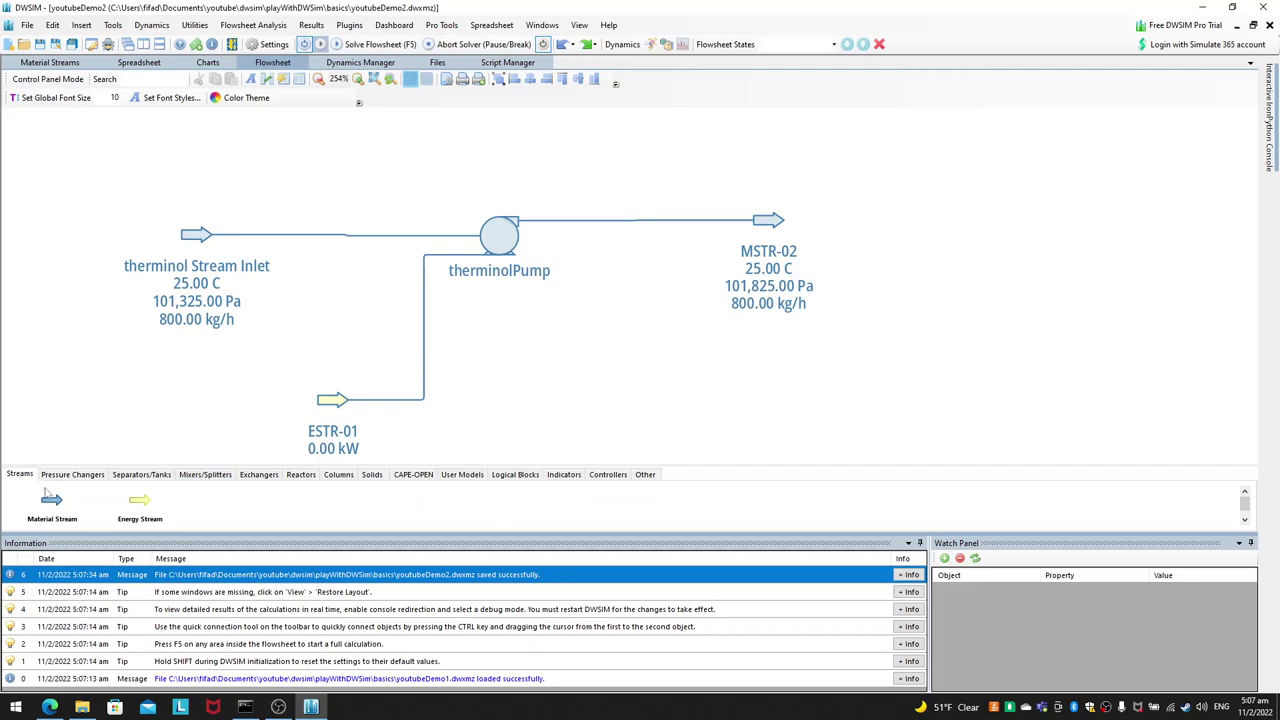
left_click(66, 478)
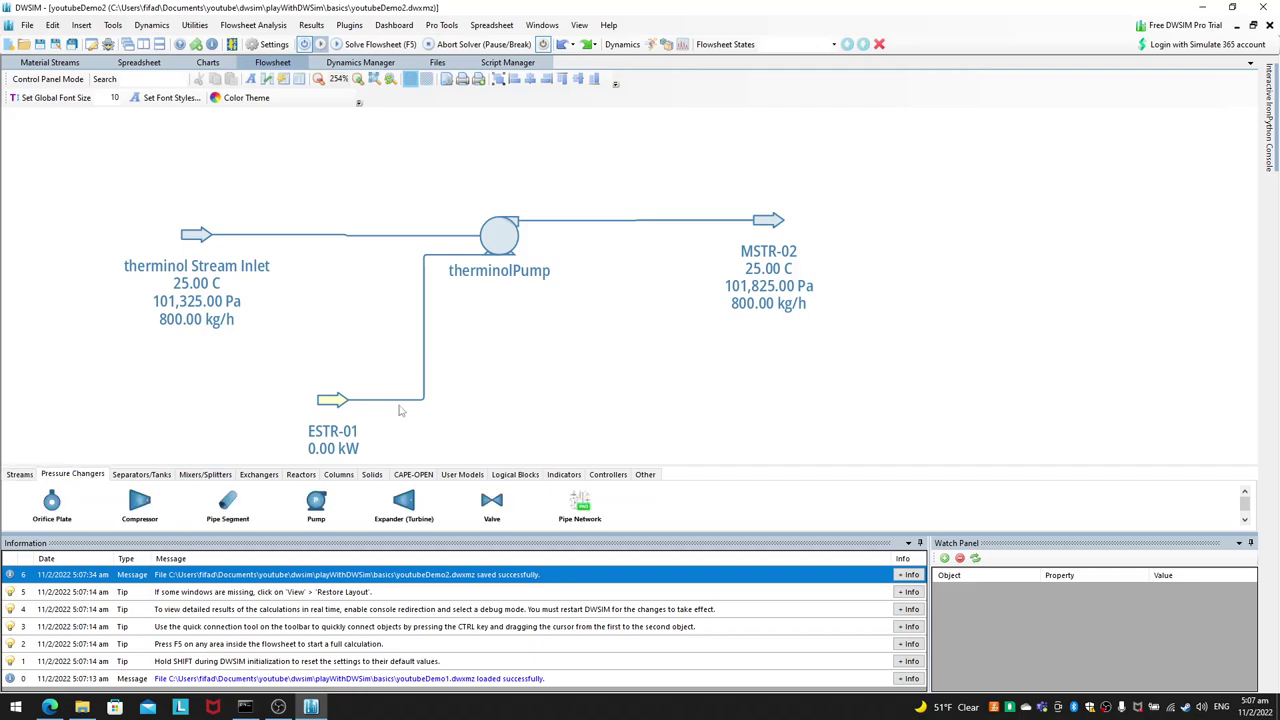
left_click_drag(779, 405, 677, 371)
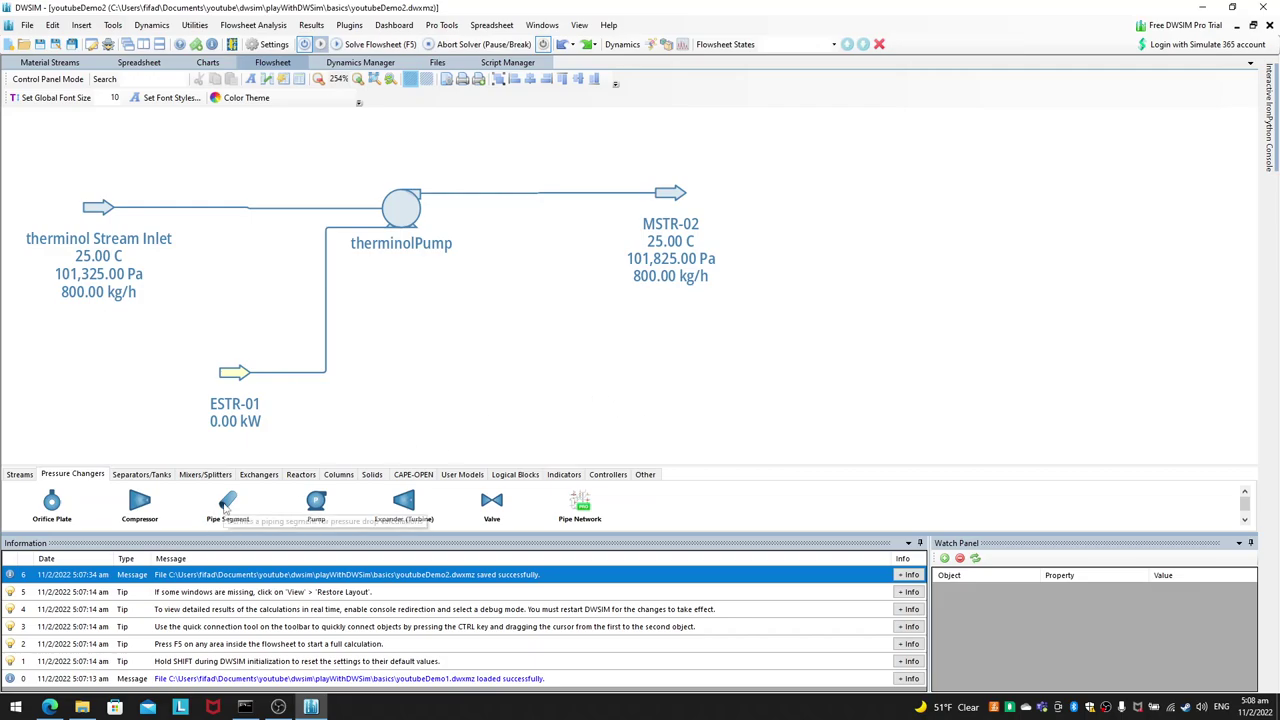
left_click_drag(780, 323, 671, 356)
left_click_drag(236, 507, 720, 242)
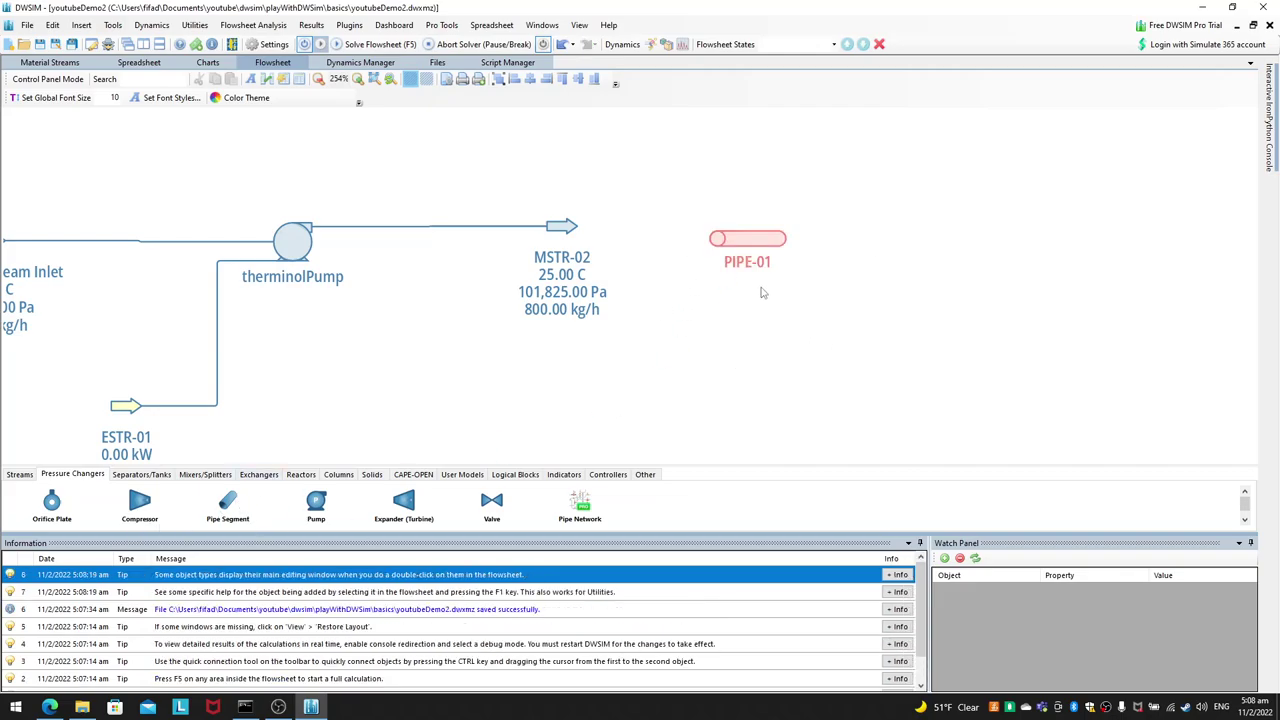
left_click_drag(758, 239, 789, 210)
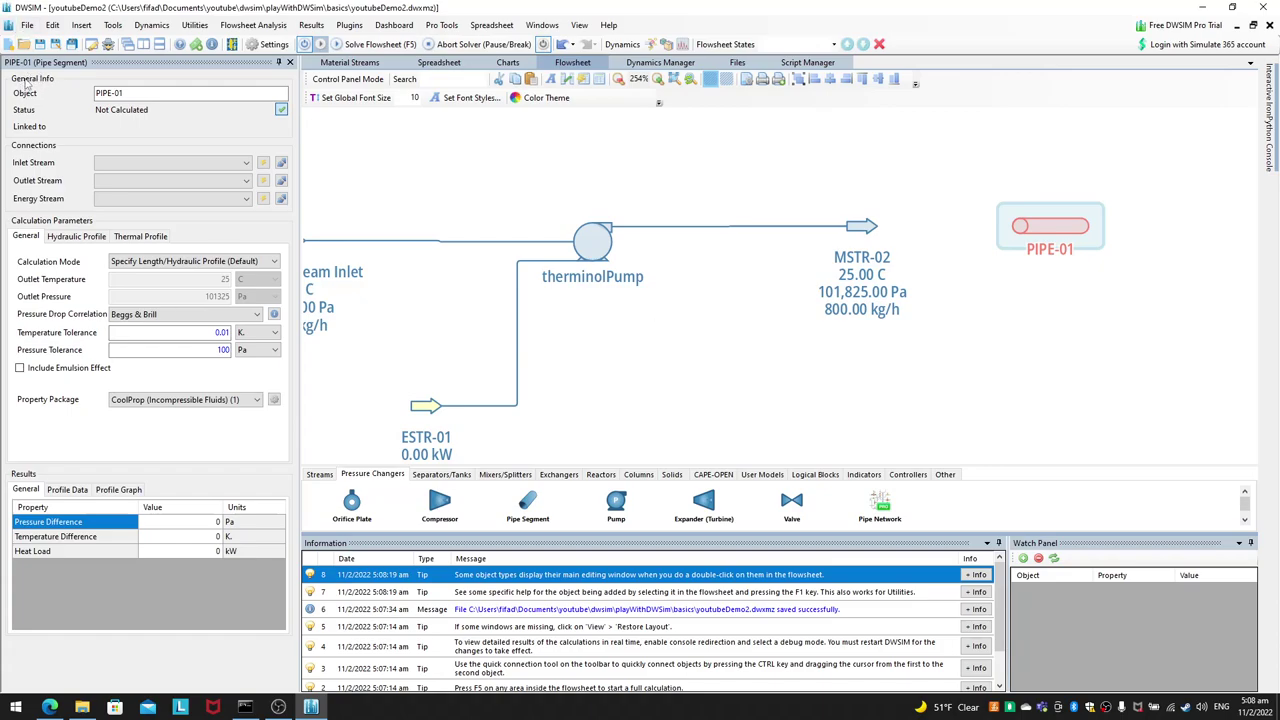
Step: Rename the new pipe segment to pumpOutletPipe
left_click(124, 95)
double_click(124, 95)
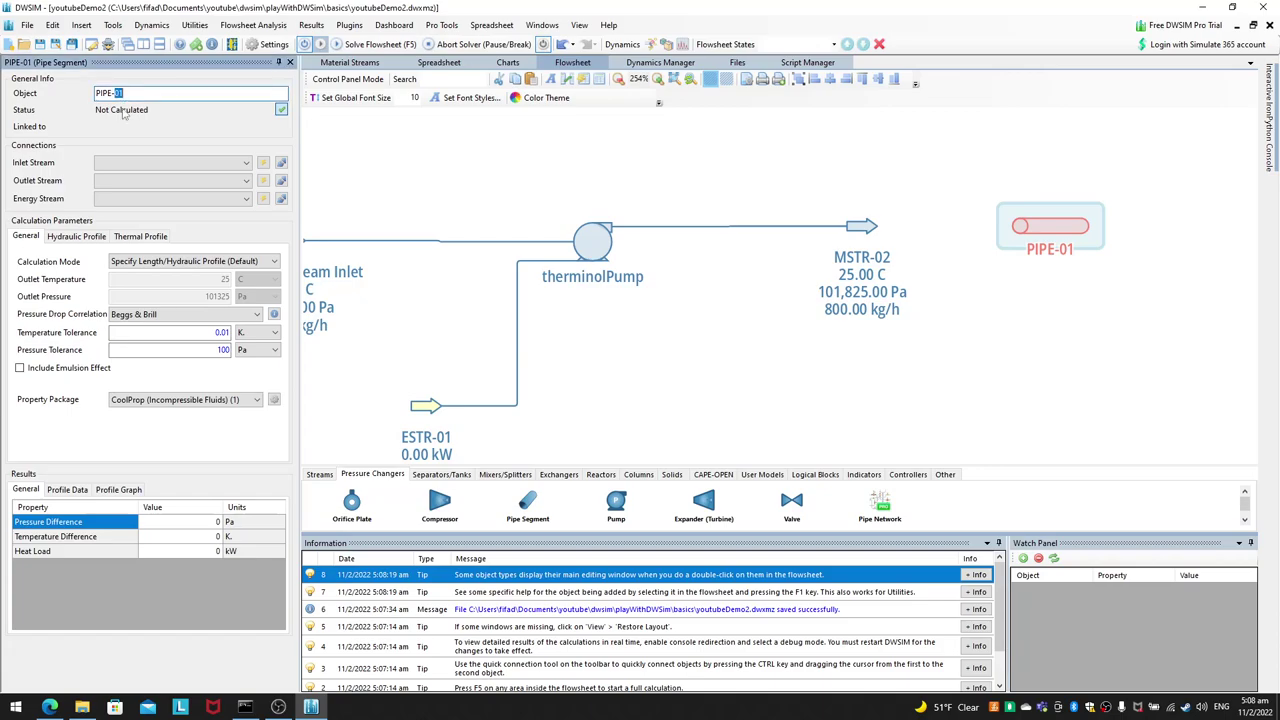
left_click_drag(124, 93, 3, 88)
type("pumm")
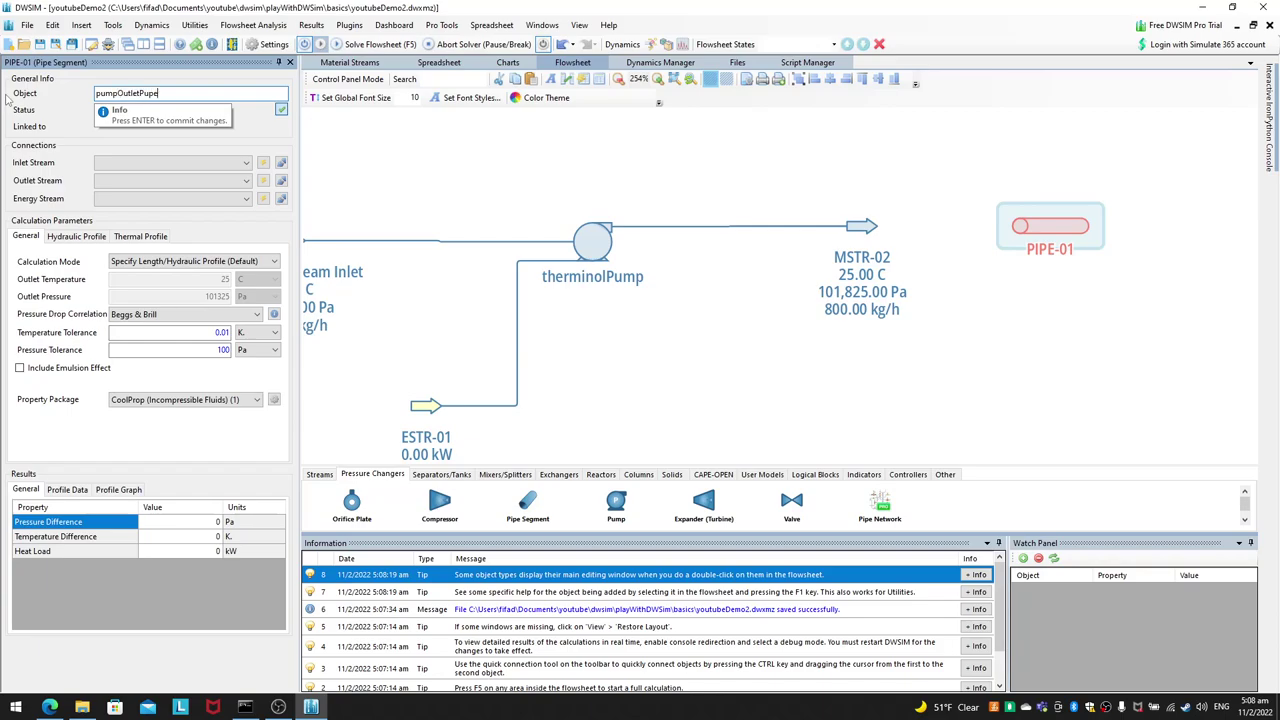
type("OutletPipe")
key("Return")
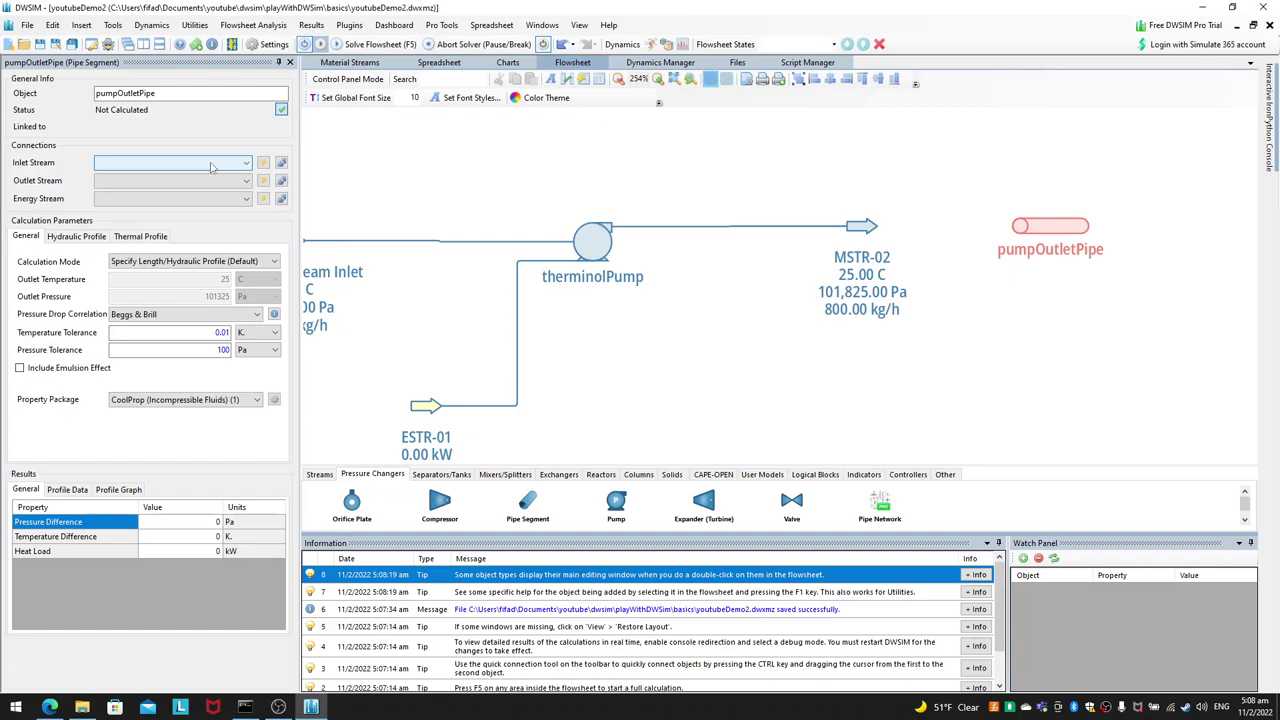
Step: Connect MSTR-02 as the pipe's inlet stream and create a new outlet stream, placed in line just downstream of the pipe
left_click(204, 166)
left_click(211, 189)
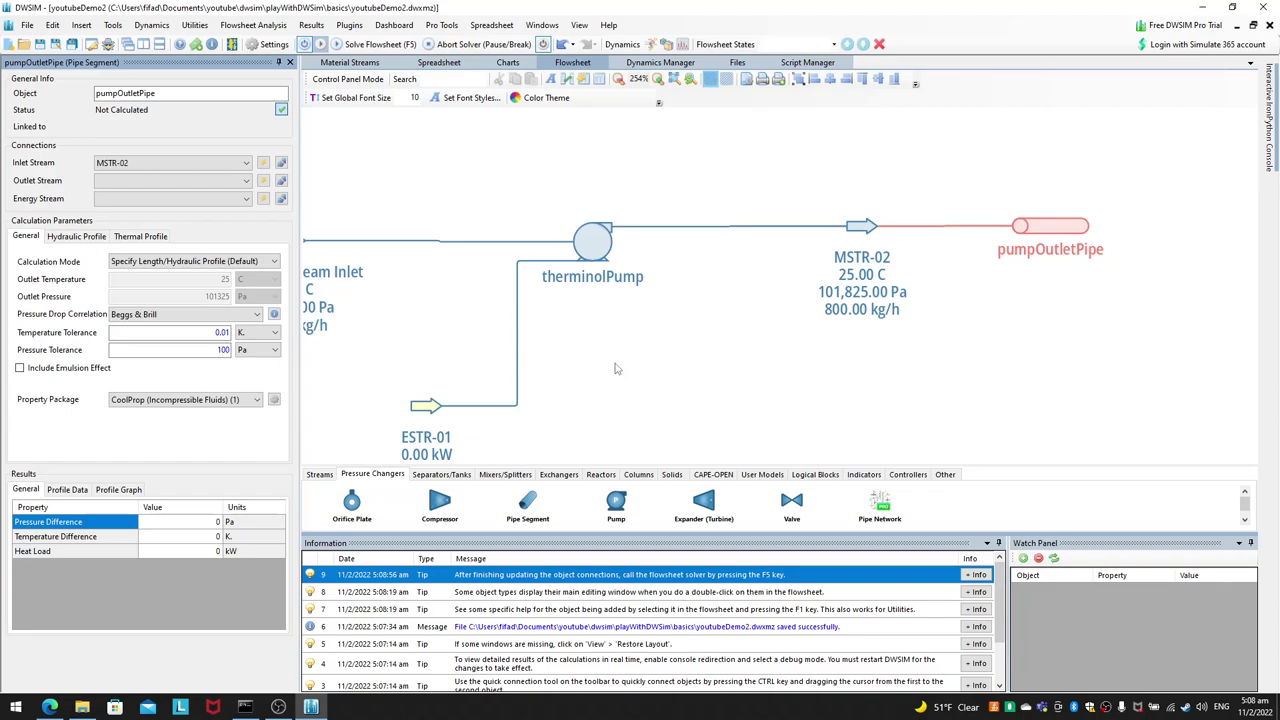
left_click(150, 181)
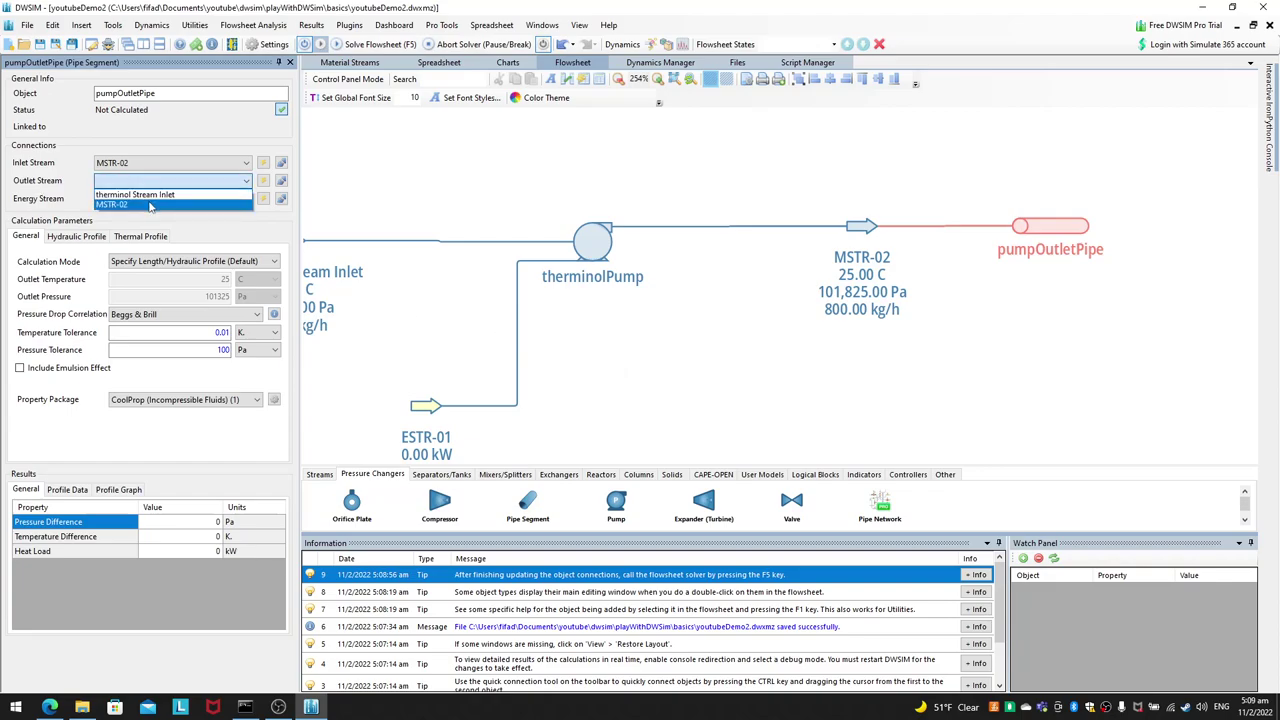
left_click(72, 189)
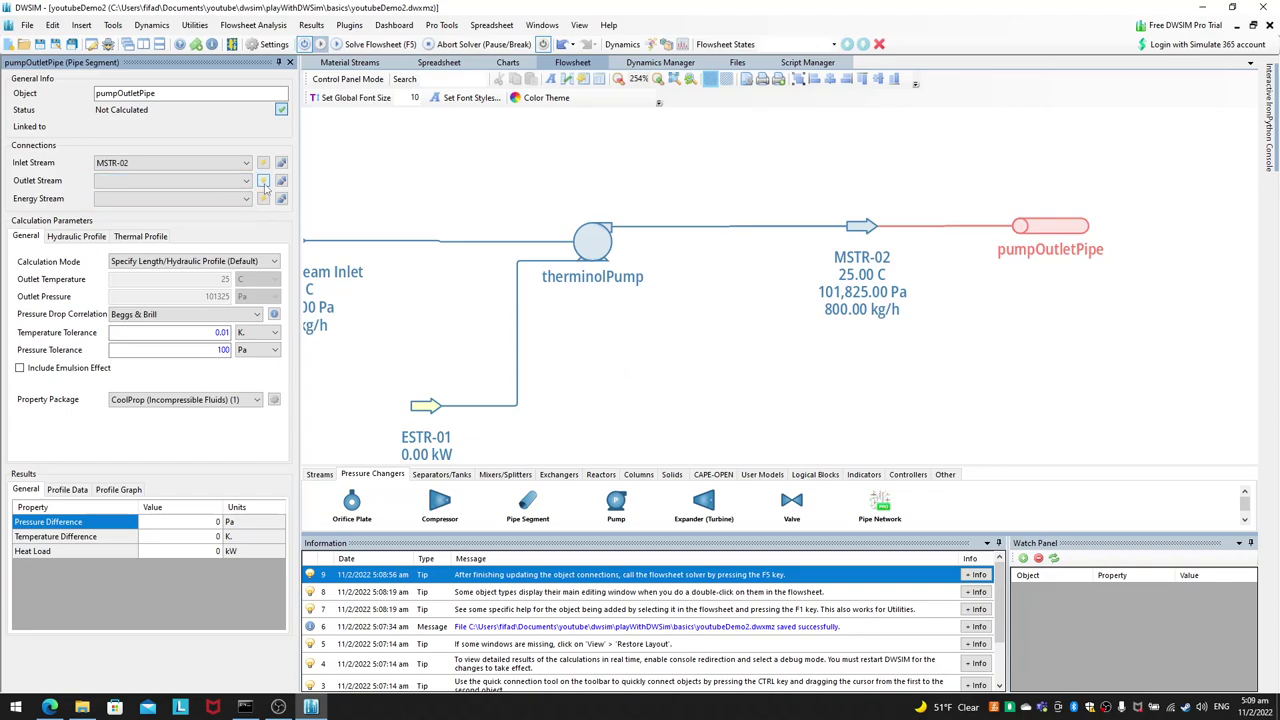
left_click(264, 183)
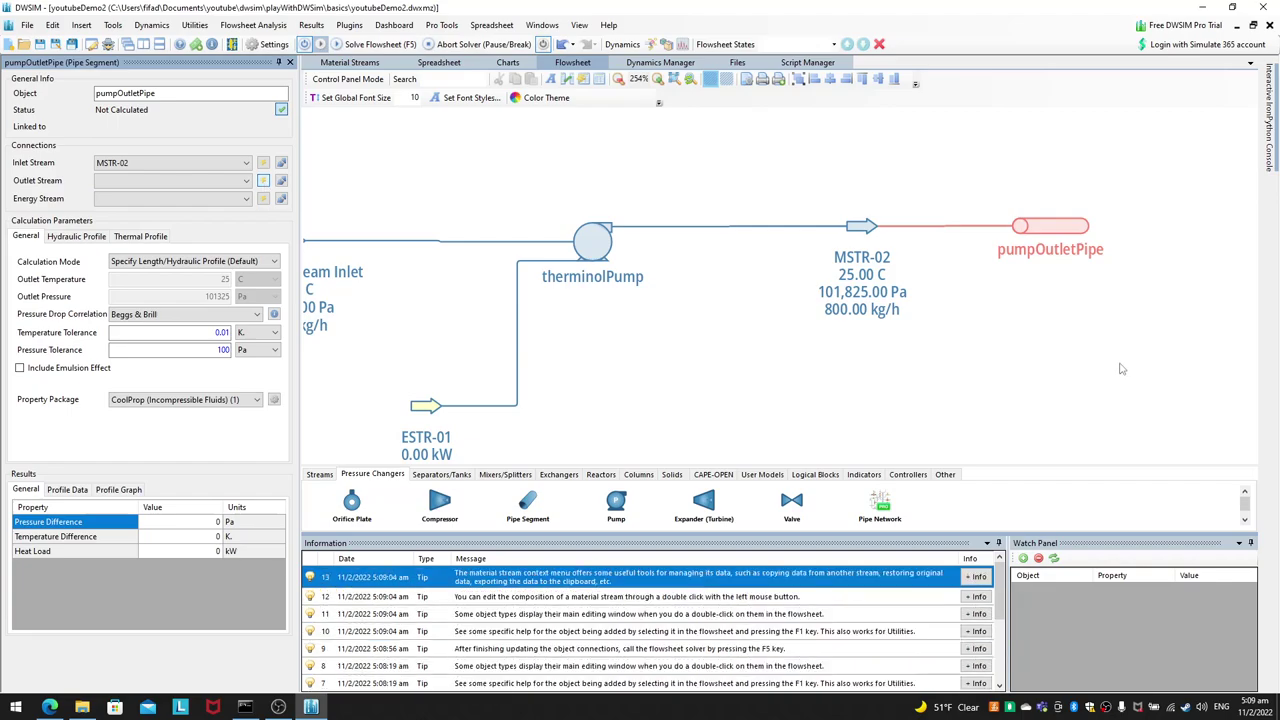
left_click_drag(1166, 256, 1183, 235)
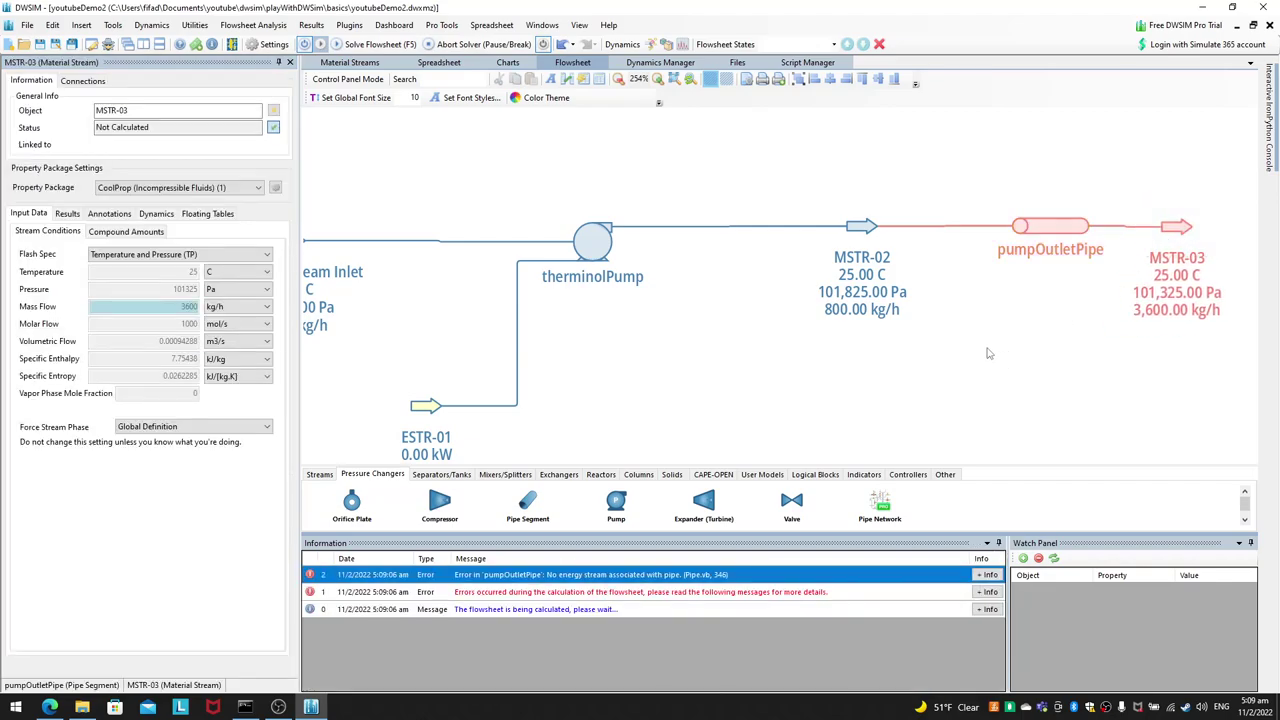
Step: Rotate pumpOutletPipe to the absolute 90° orientation on the flowsheet
scroll(1059, 330, "down", 2)
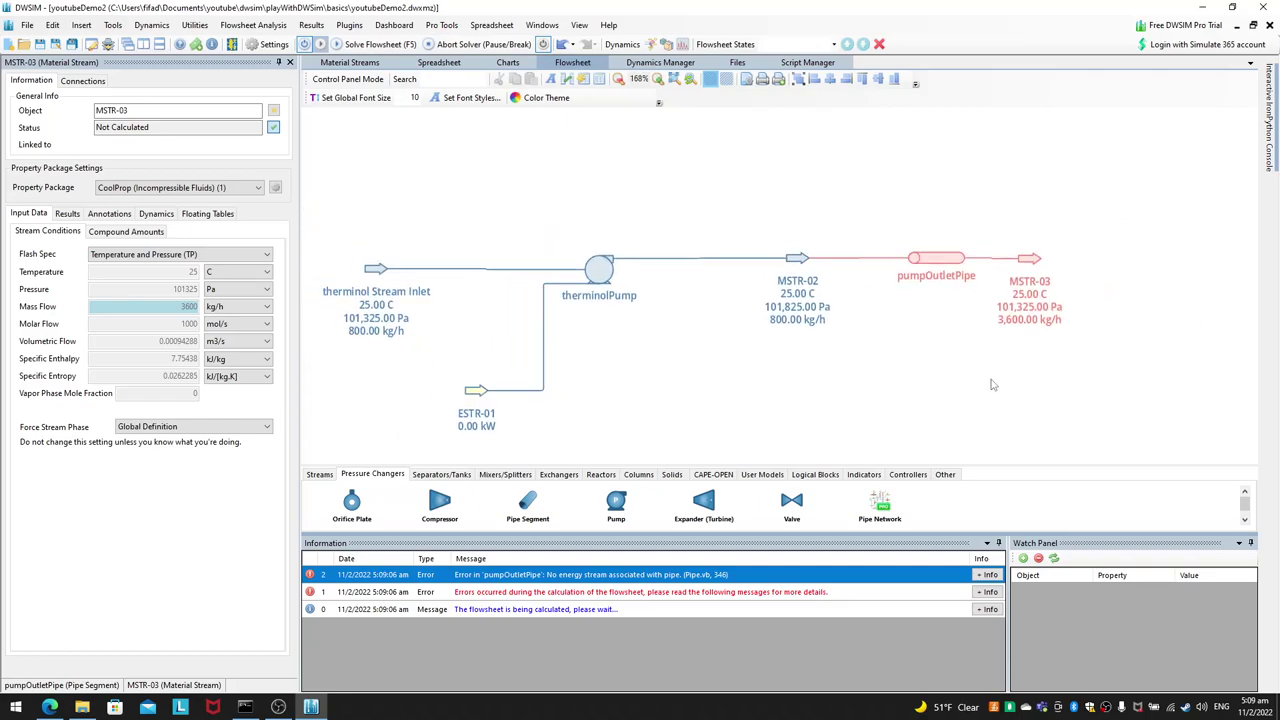
right_click(945, 260)
key("Escape")
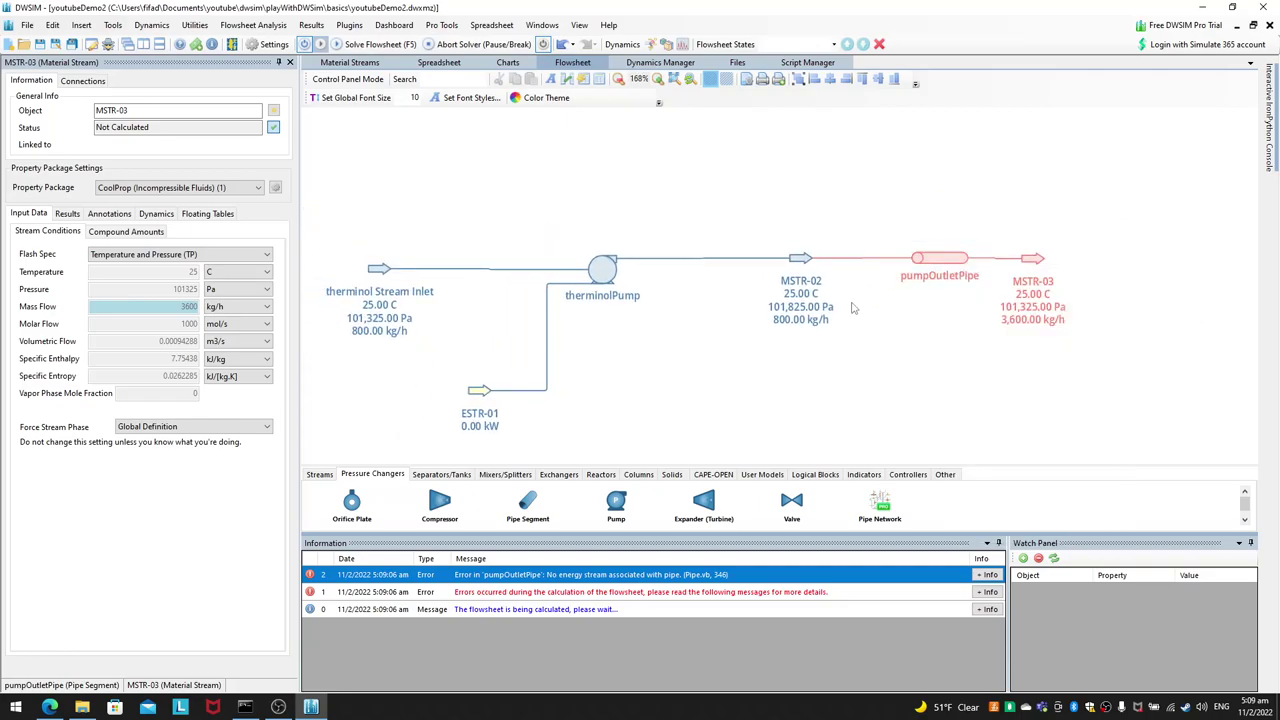
right_click(939, 257)
mouse_move(1005, 347)
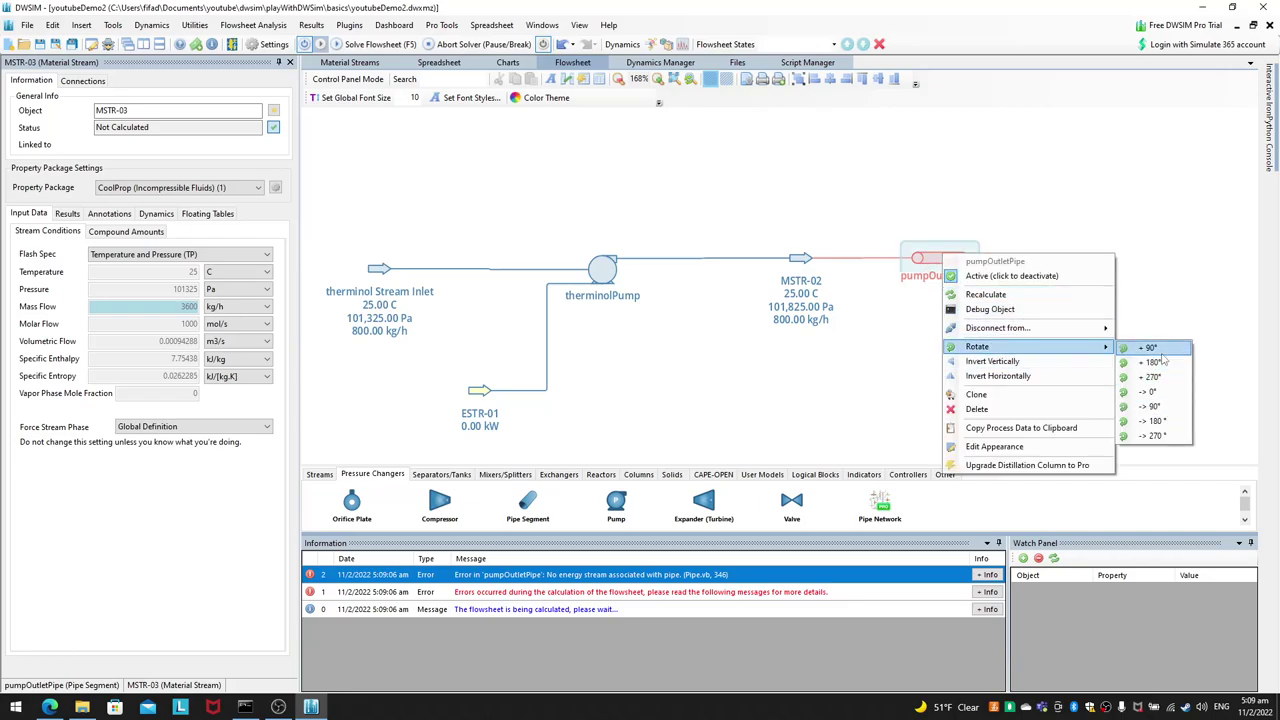
left_click(1165, 407)
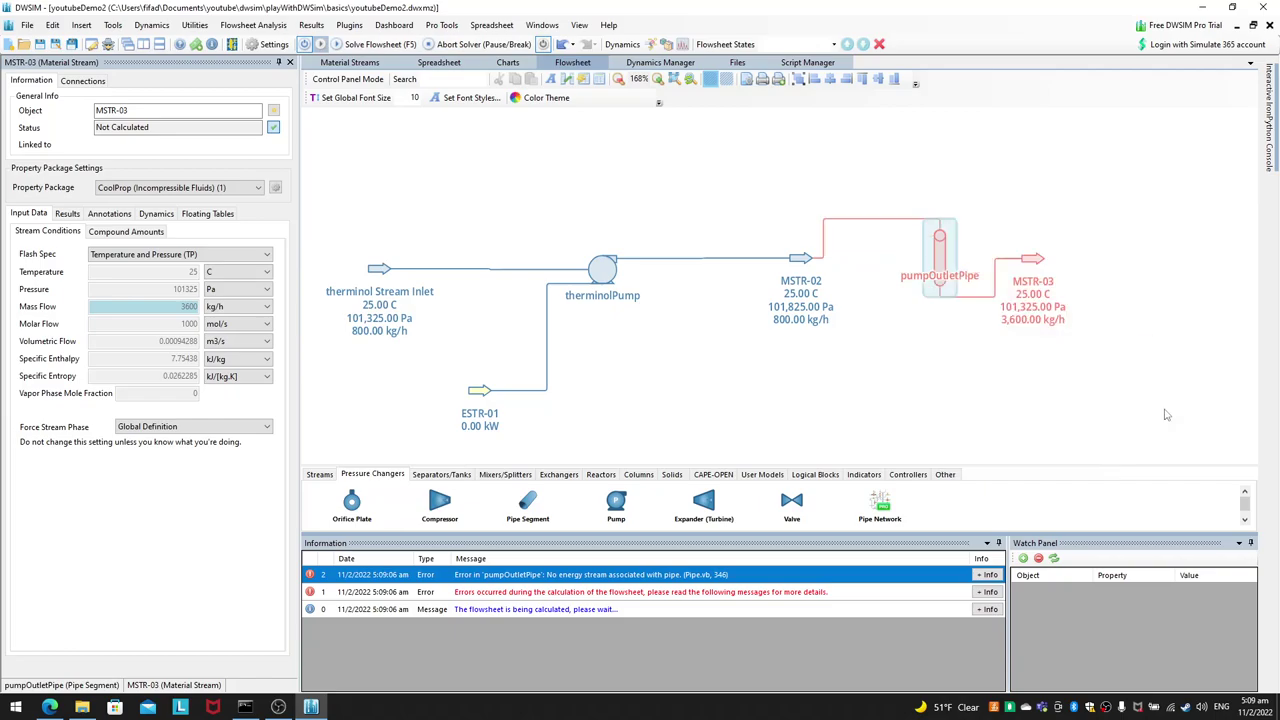
right_click(933, 271)
left_click(926, 257)
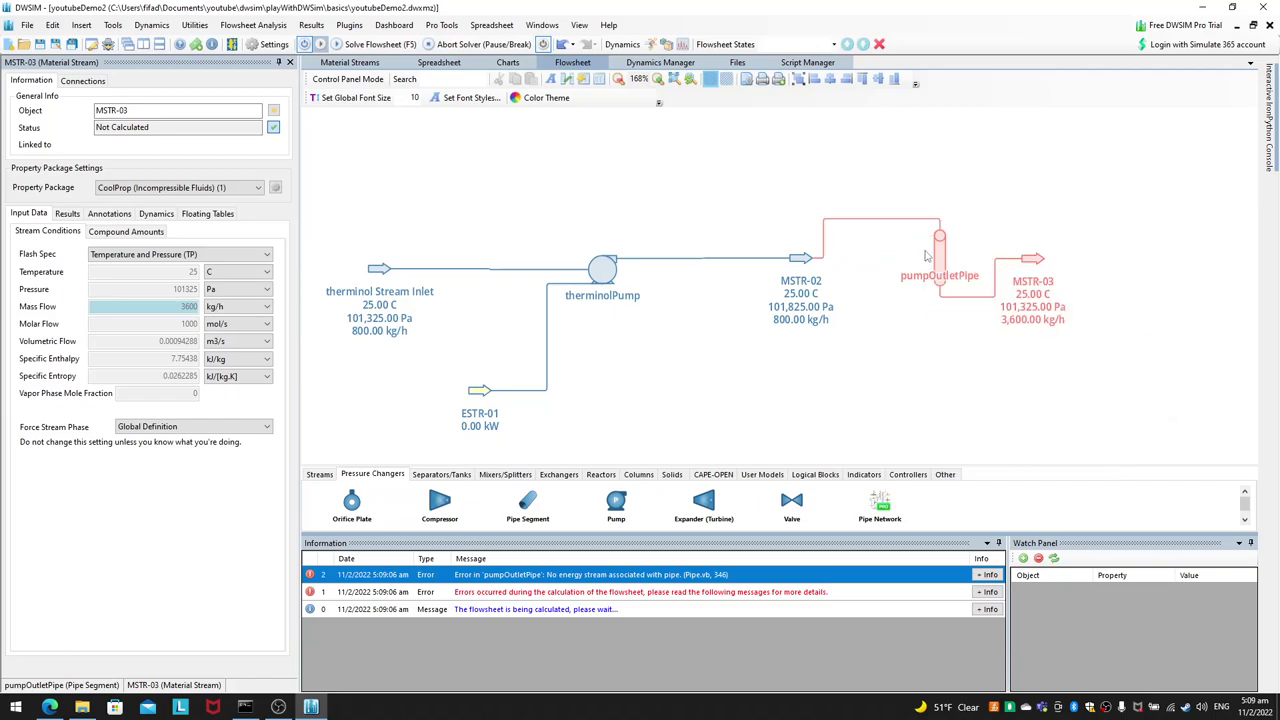
Step: Try rotating pumpOutletPipe with the relative +90° and +180° rotations
left_click(957, 268)
right_click(948, 265)
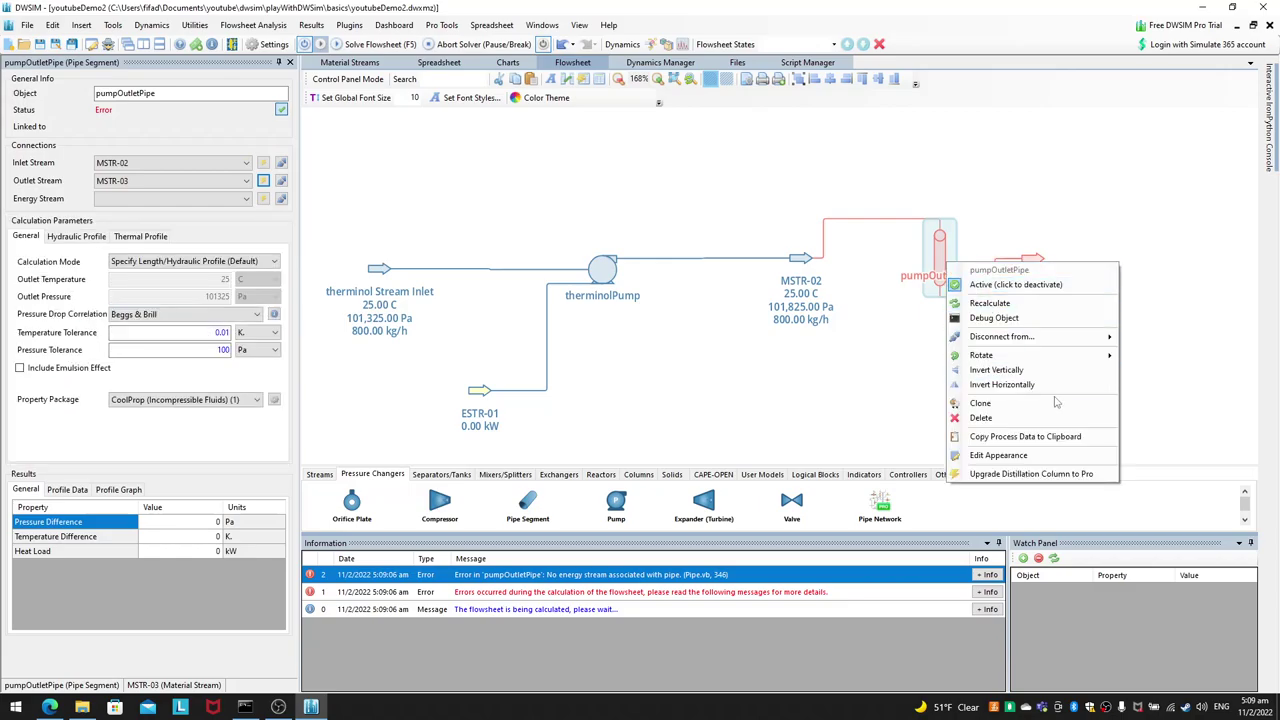
mouse_move(1084, 357)
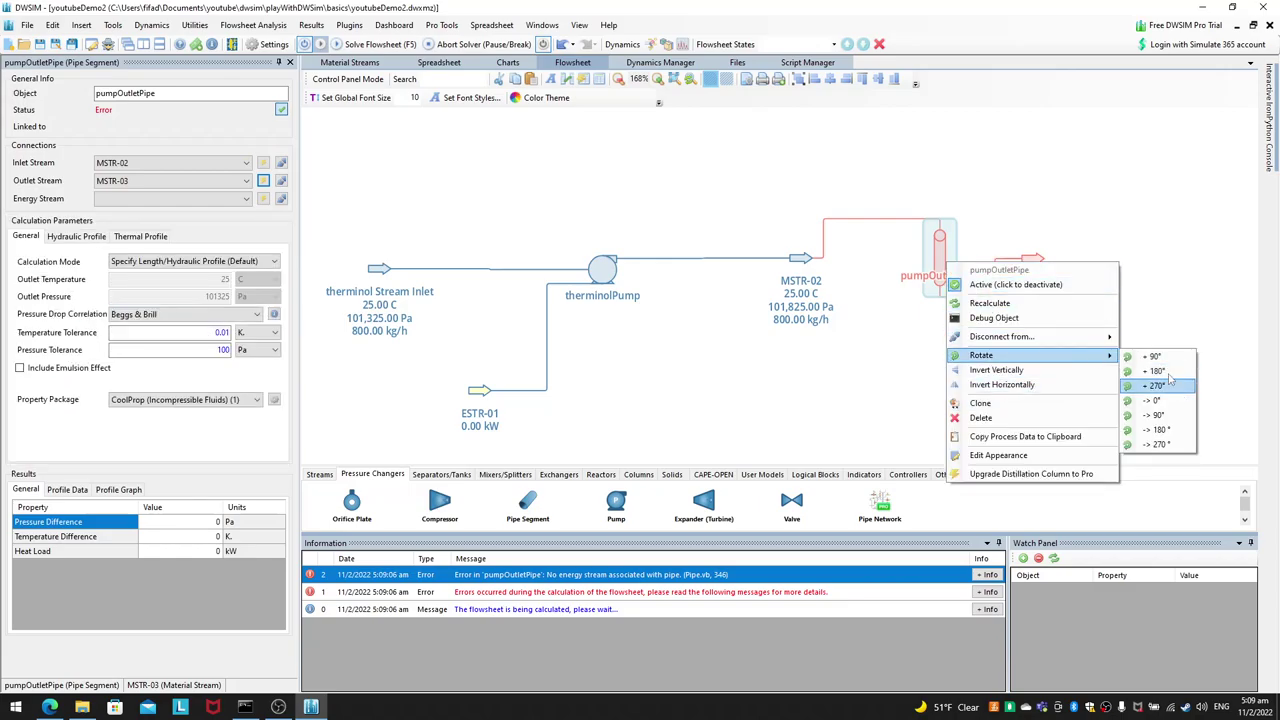
left_click(1152, 356)
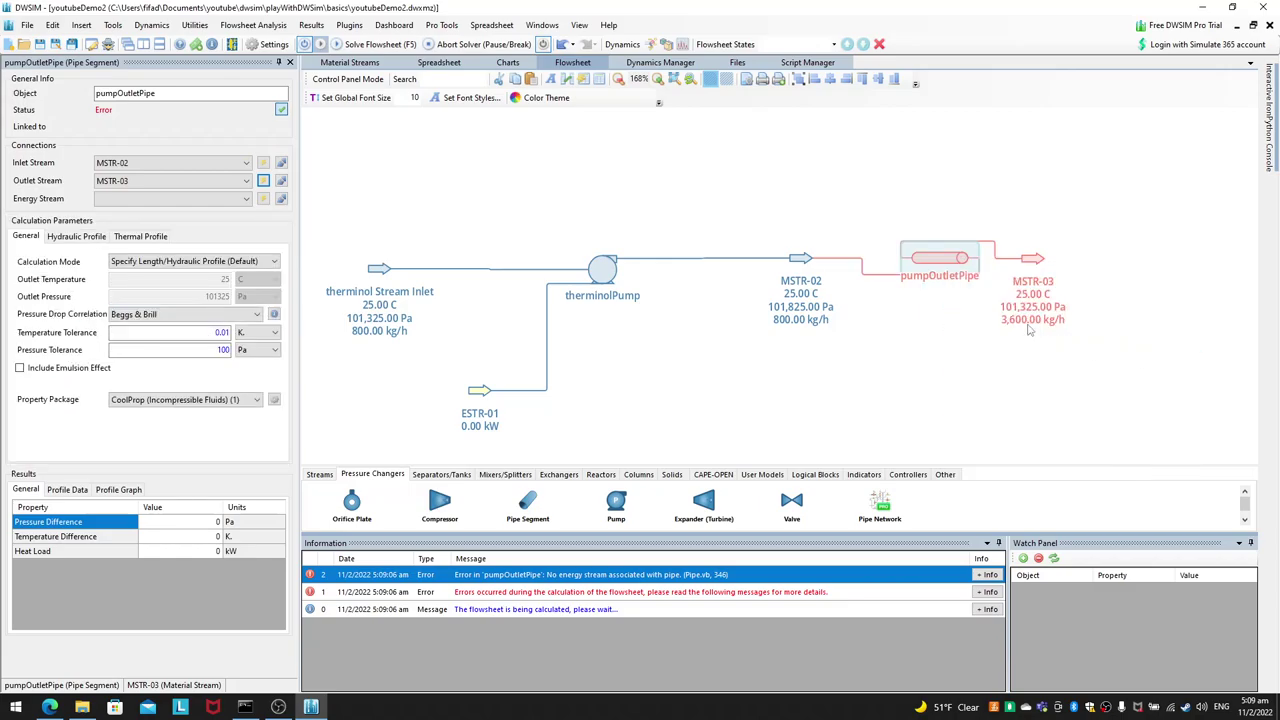
right_click(944, 261)
mouse_move(1040, 351)
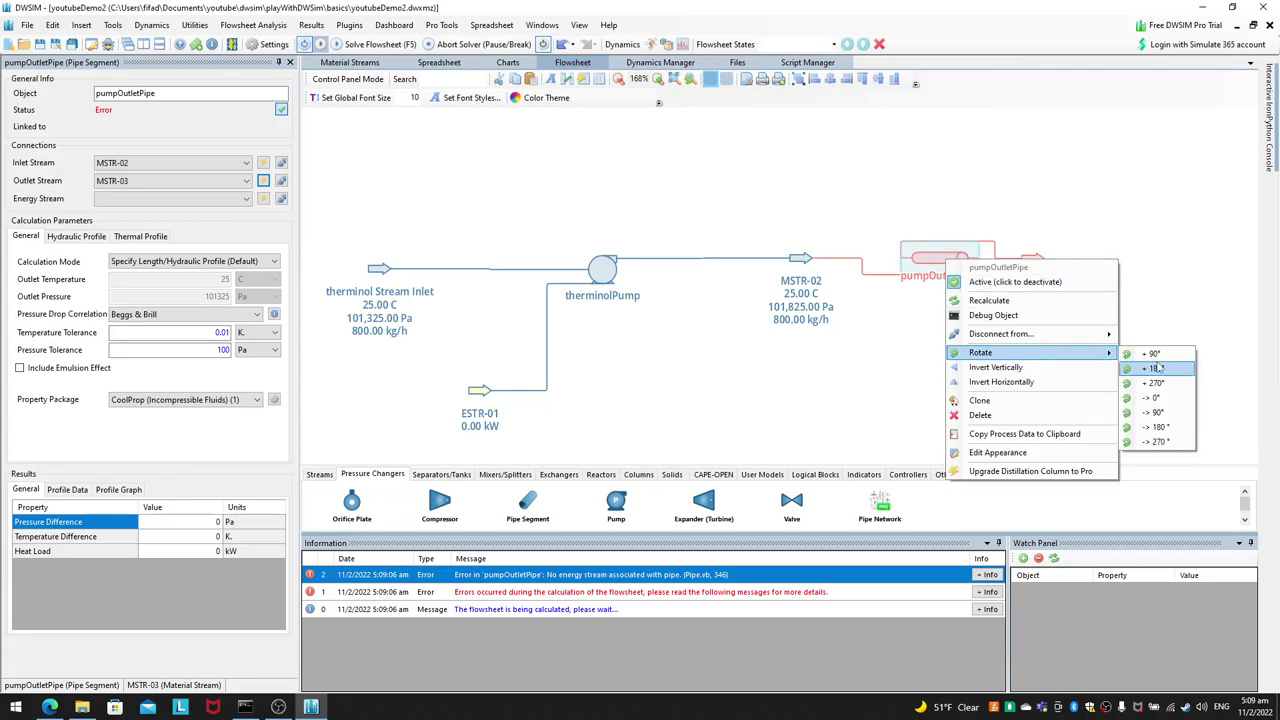
left_click(1157, 368)
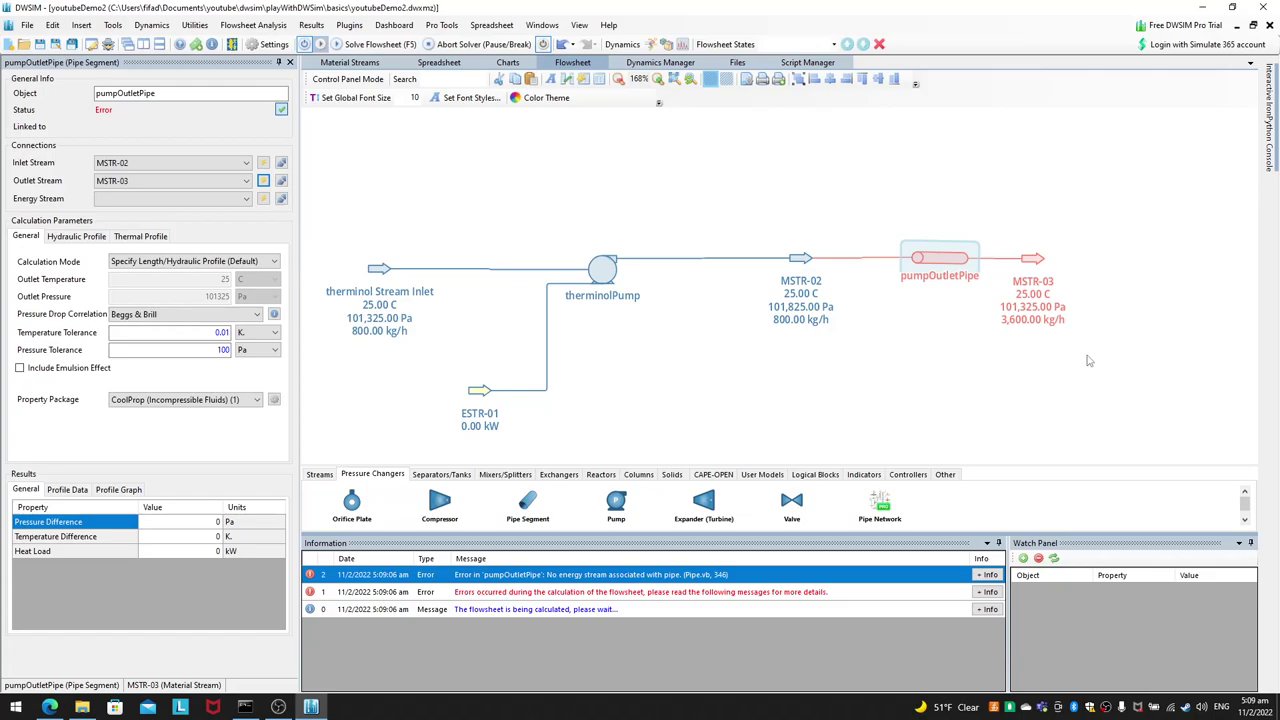
right_click(960, 266)
mouse_move(1085, 357)
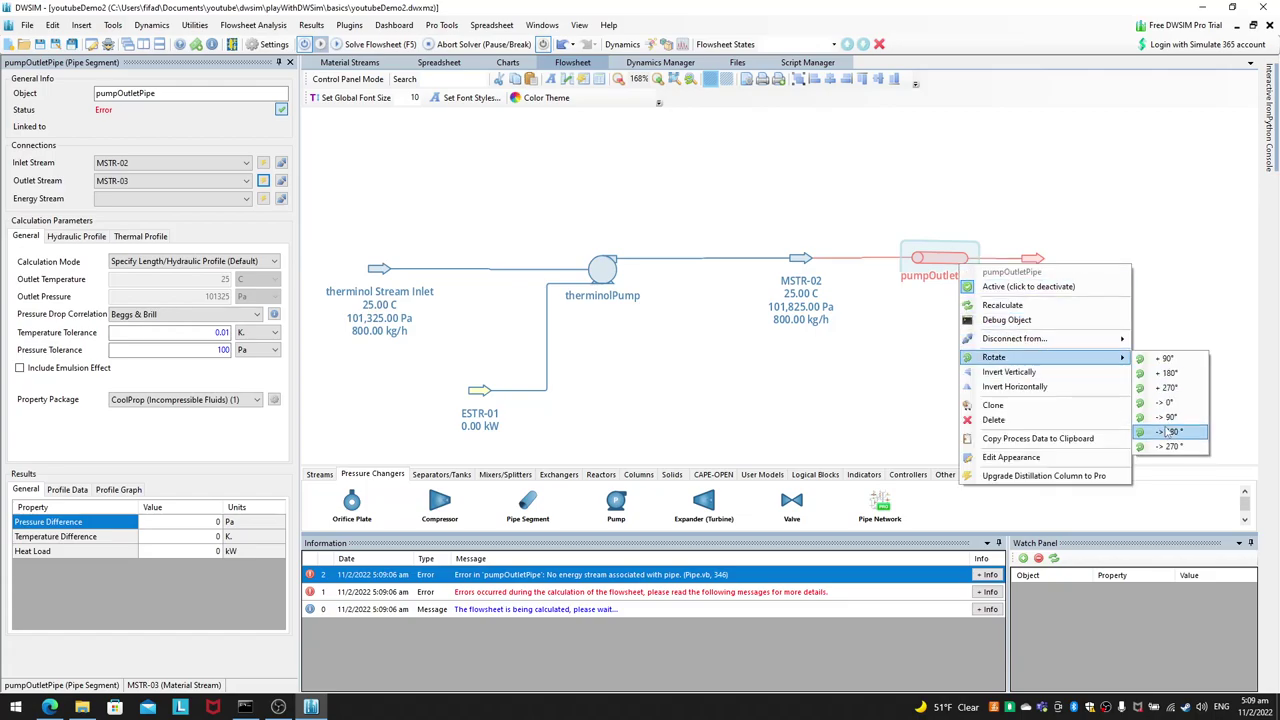
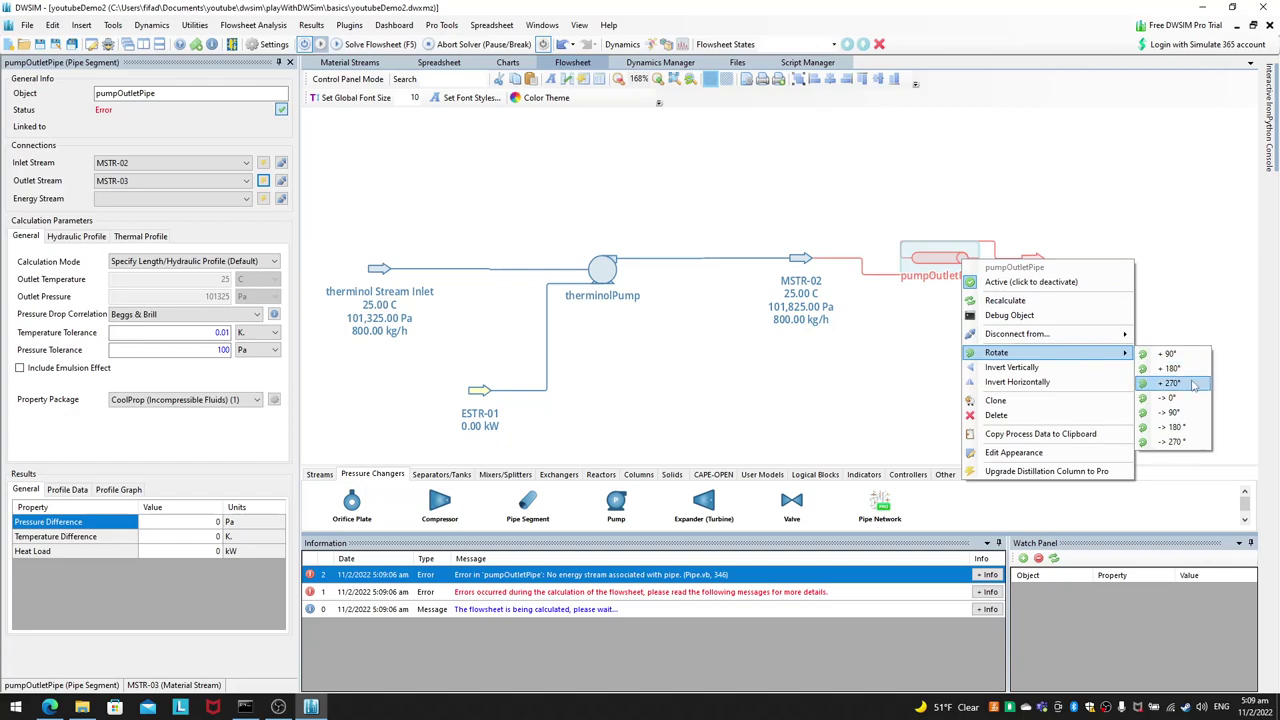
left_click(1185, 369)
Step: Rotate pumpOutletPipe to the absolute 270° orientation so its inlet faces down and its outlet faces up
right_click(951, 264)
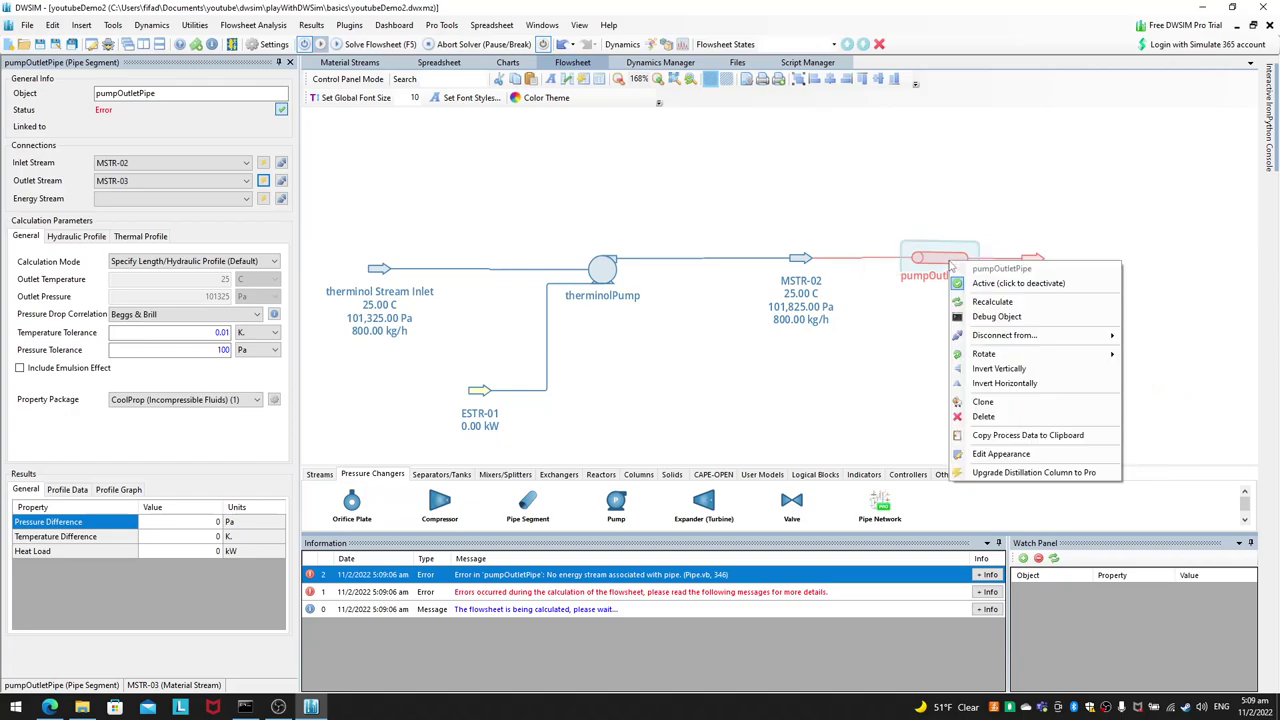
mouse_move(1070, 354)
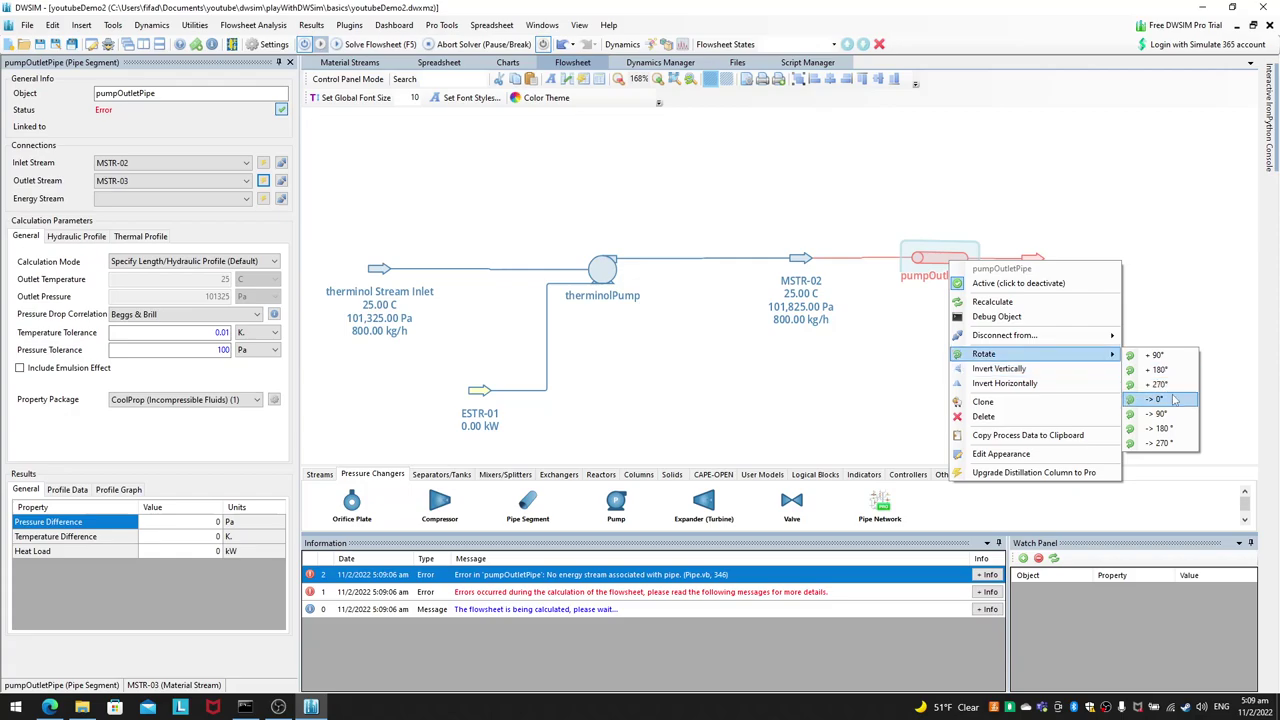
left_click(1162, 443)
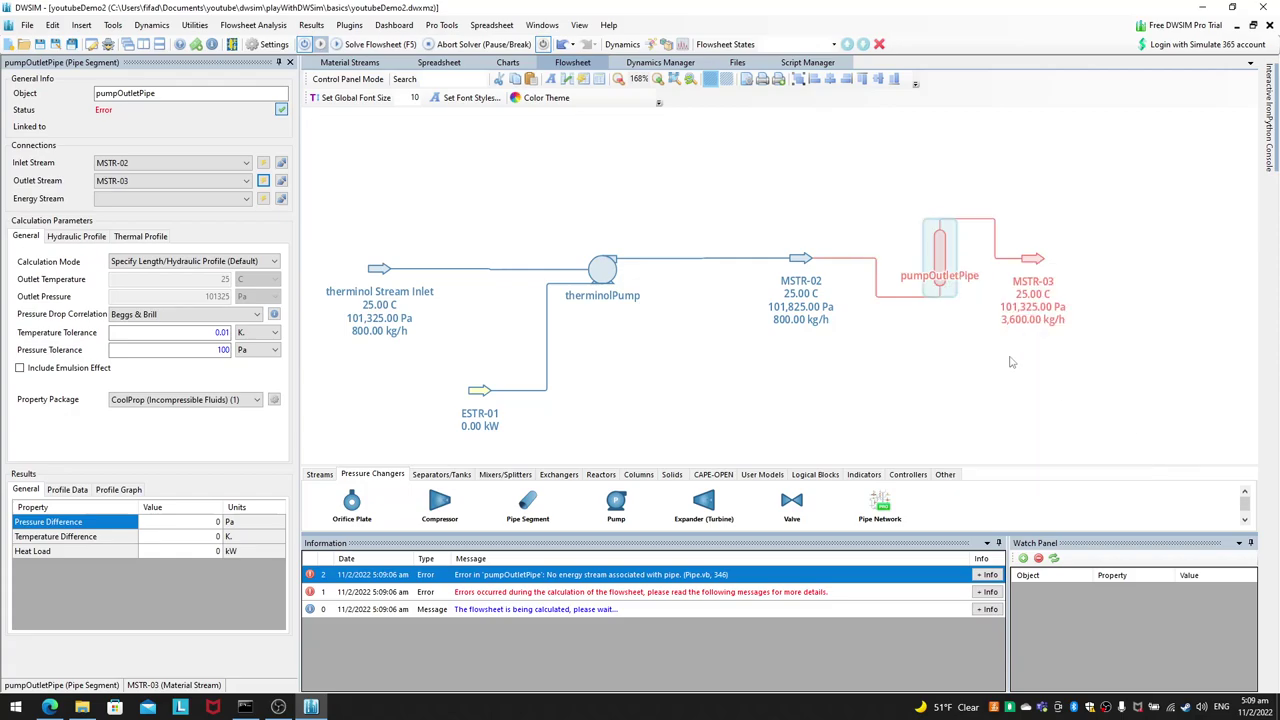
Step: Move MSTR-03 above pumpOutletPipe and shift the pipe so its lower end lines up with stream MSTR-02
left_click_drag(1036, 262, 991, 134)
left_click_drag(945, 242, 912, 315)
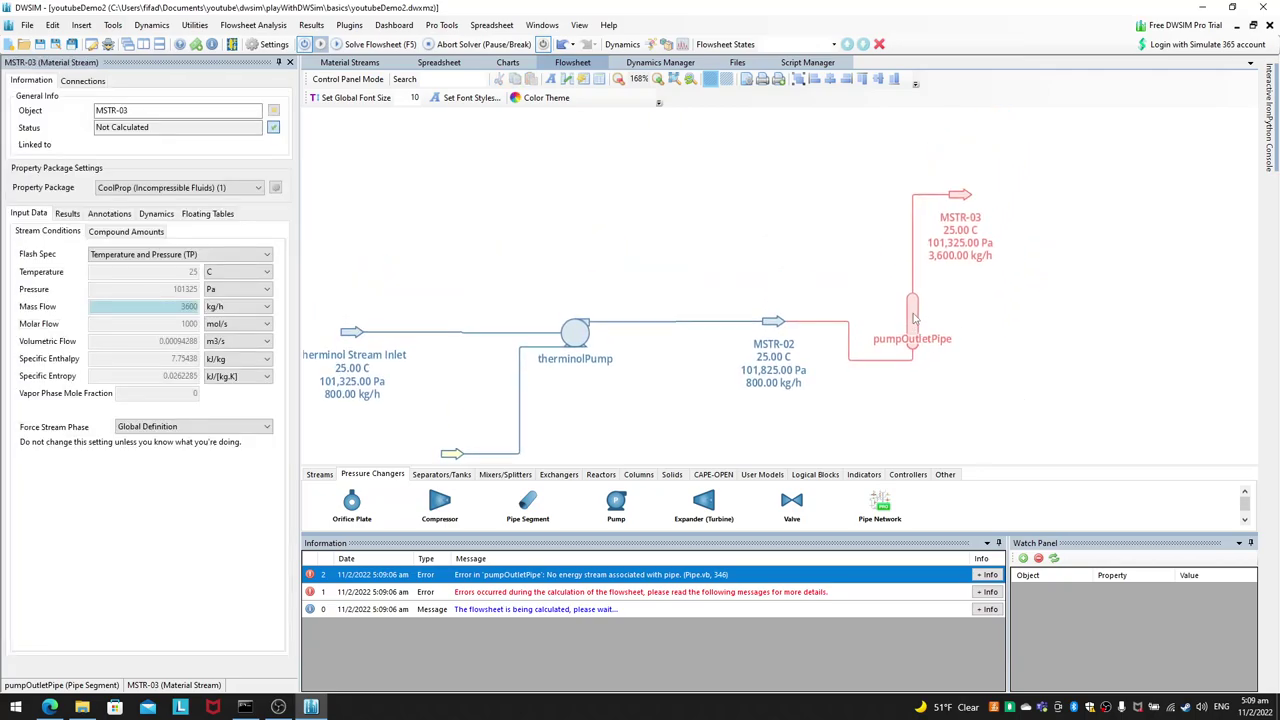
left_click(922, 322)
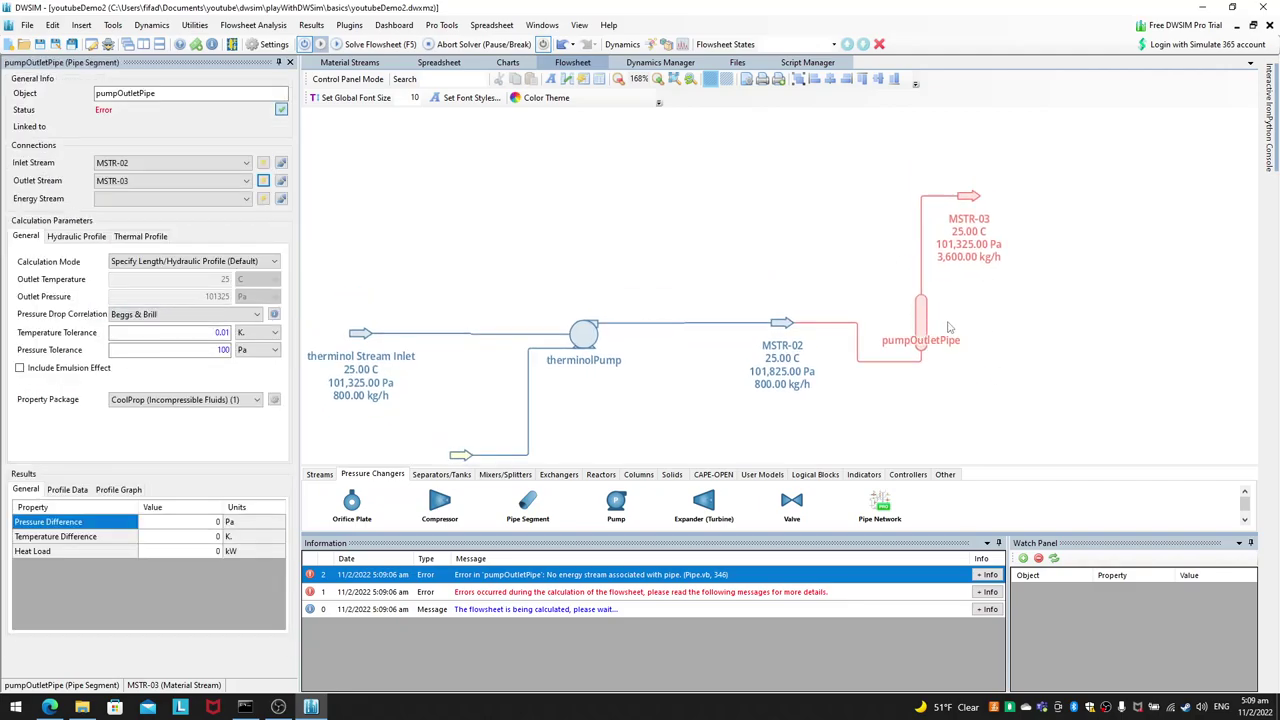
left_click(922, 327)
left_click_drag(922, 327, 914, 280)
left_click_drag(968, 196, 967, 142)
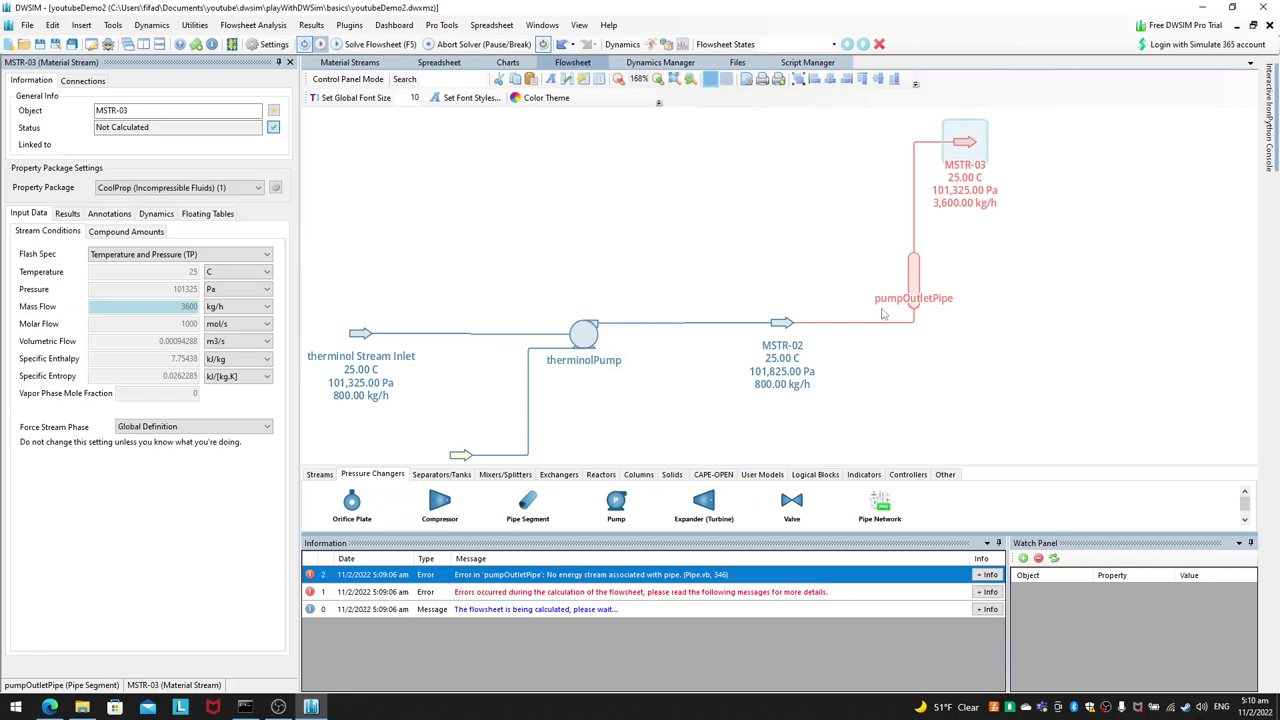
left_click(919, 274)
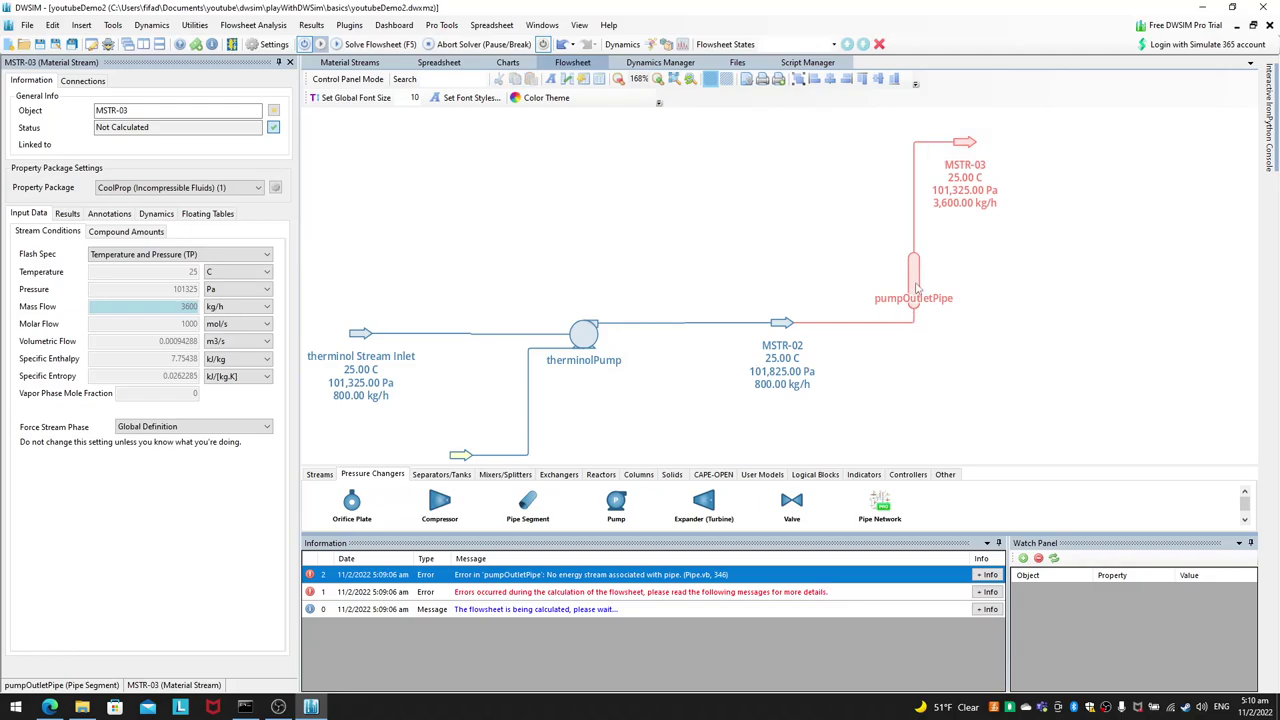
left_click(914, 285)
right_click(914, 290)
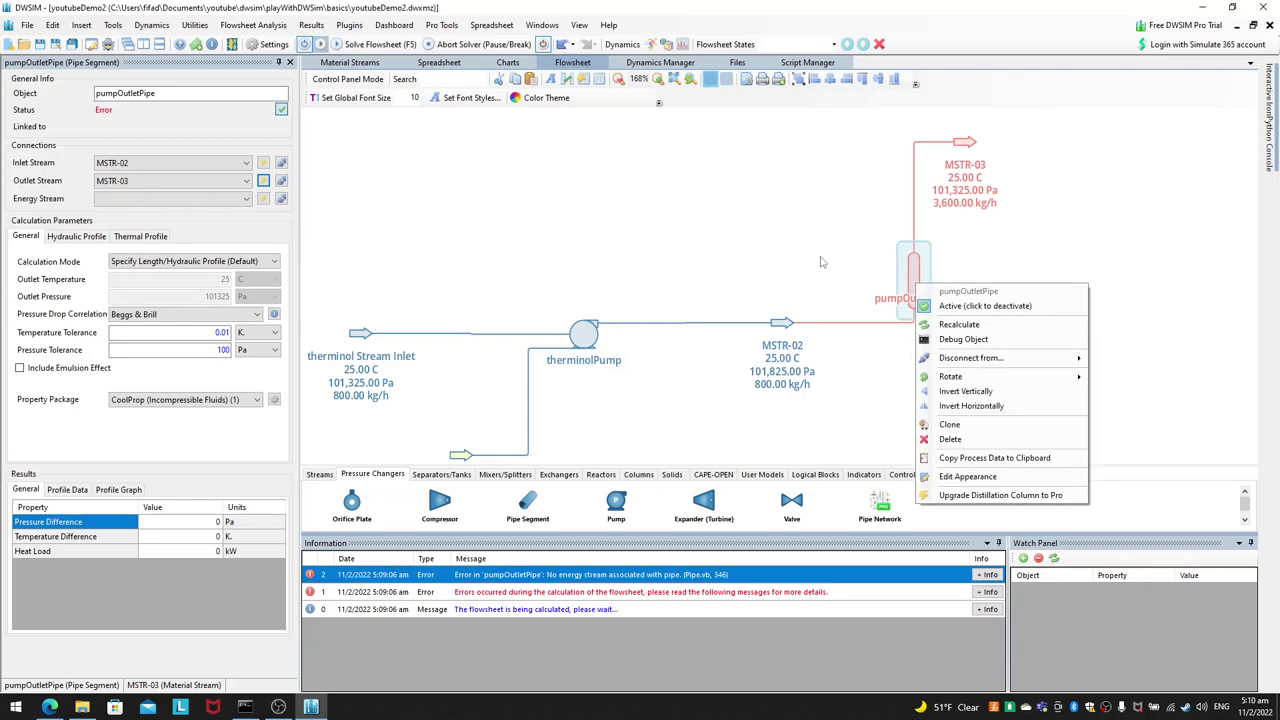
left_click(820, 262)
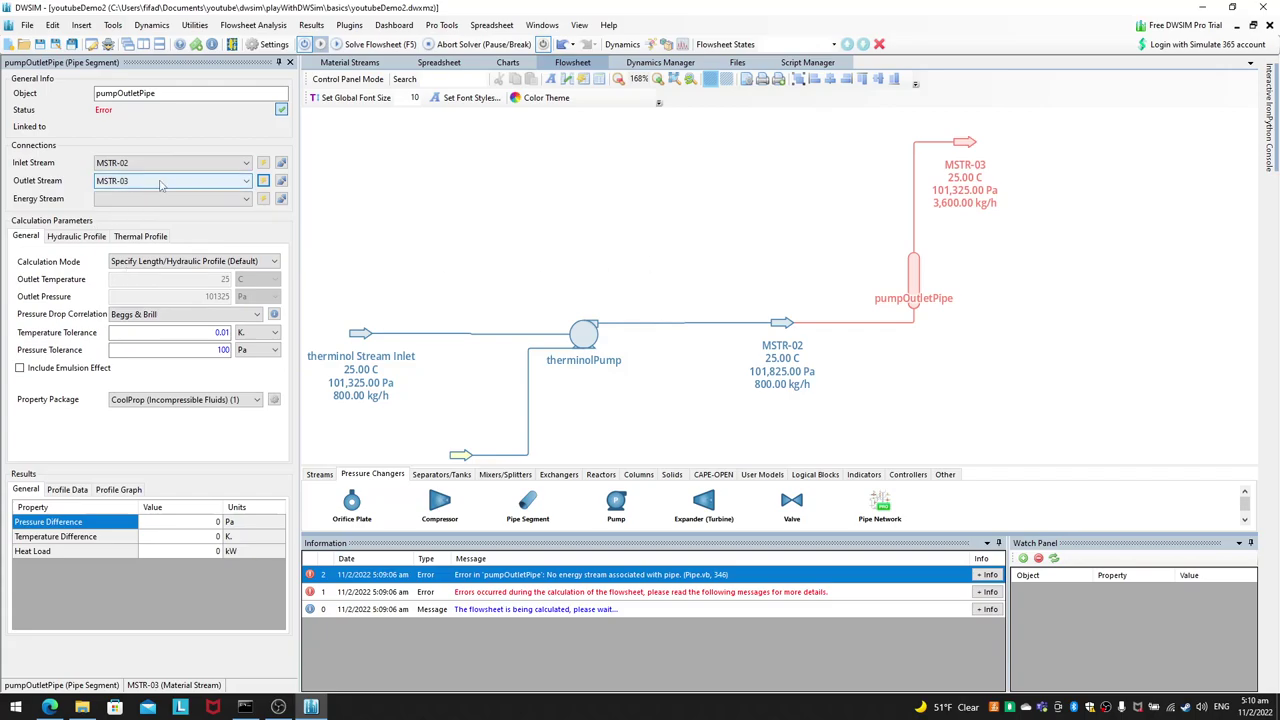
Step: Rotate stream MSTR-03 to the absolute 90° orientation and invert it vertically
right_click(965, 145)
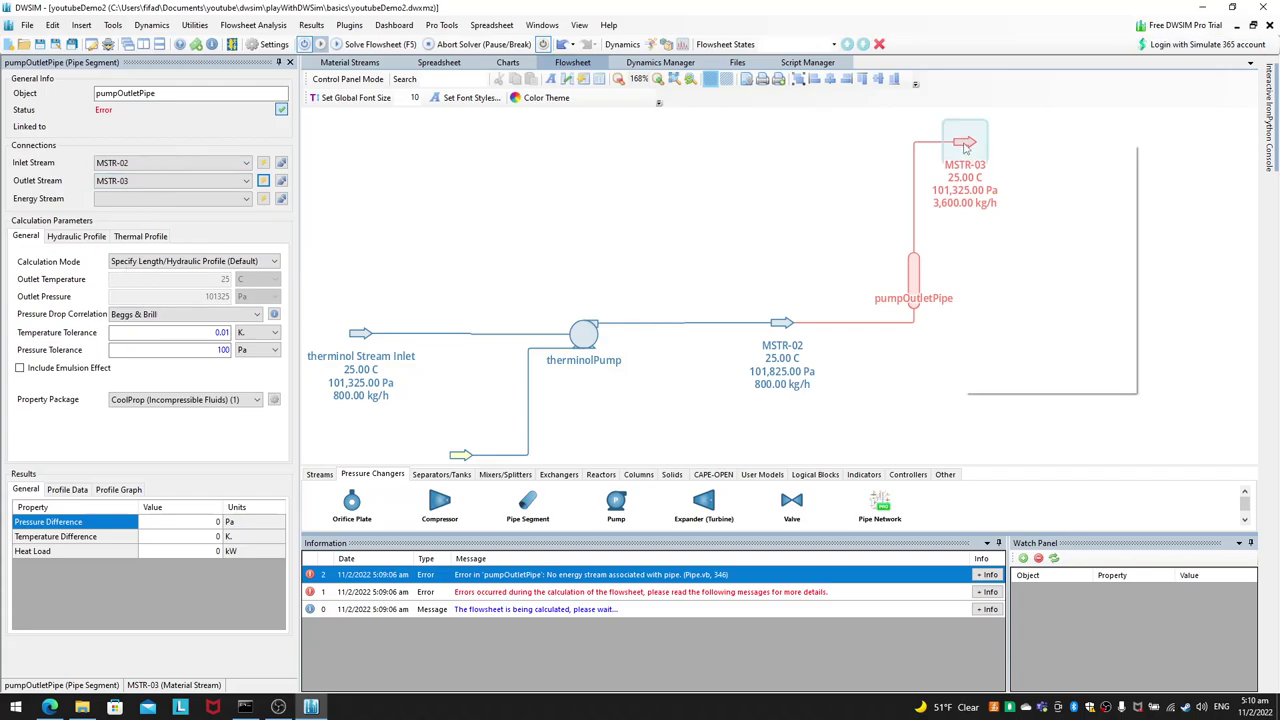
mouse_move(1042, 240)
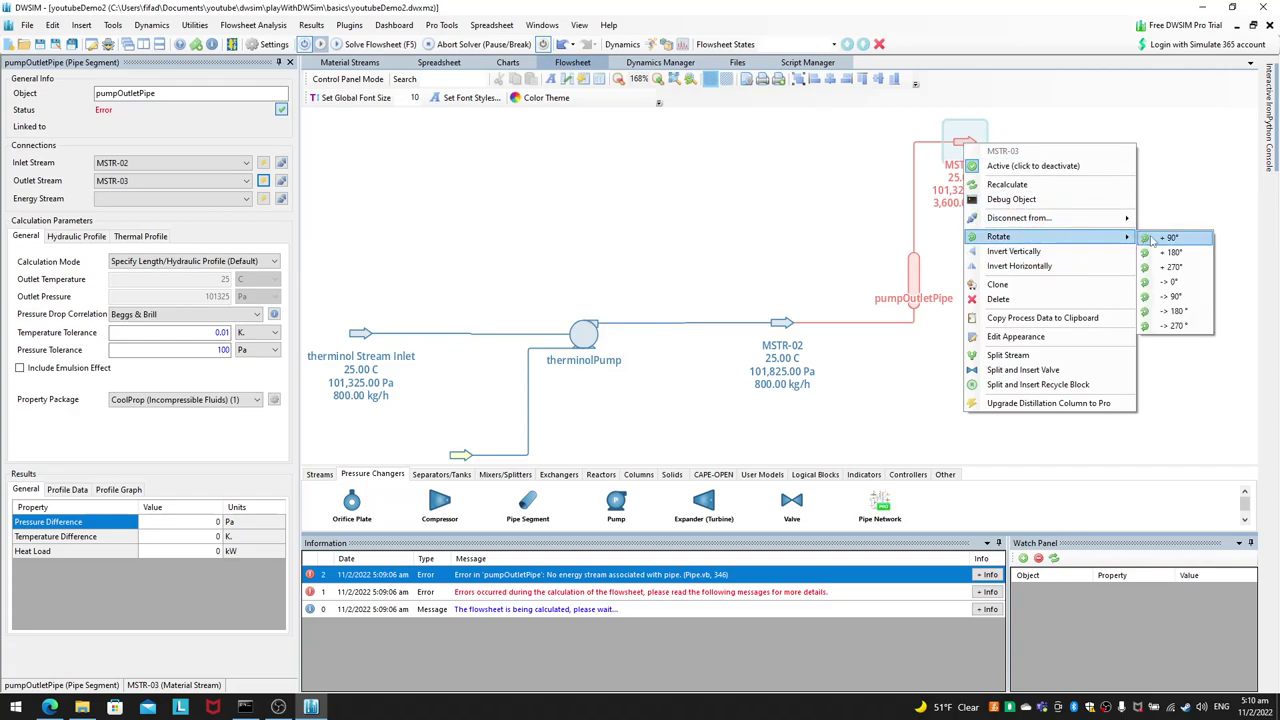
left_click(1155, 241)
right_click(965, 145)
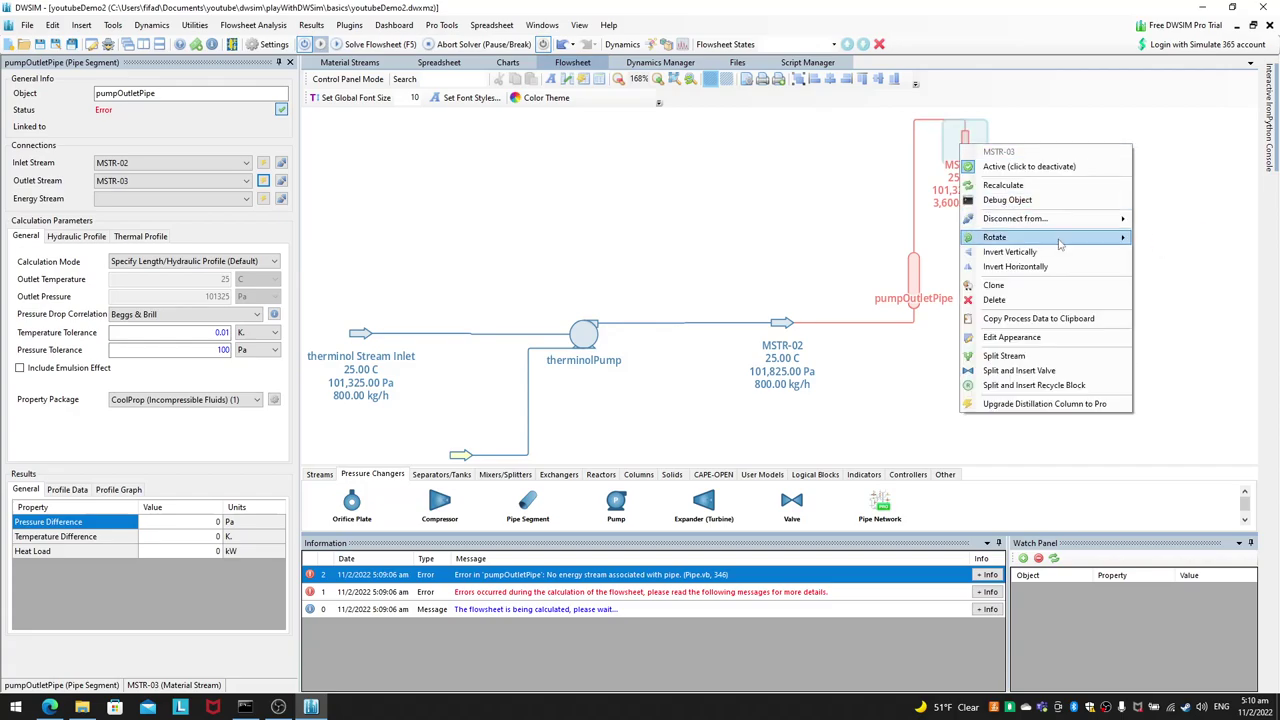
mouse_move(1042, 237)
left_click(1168, 297)
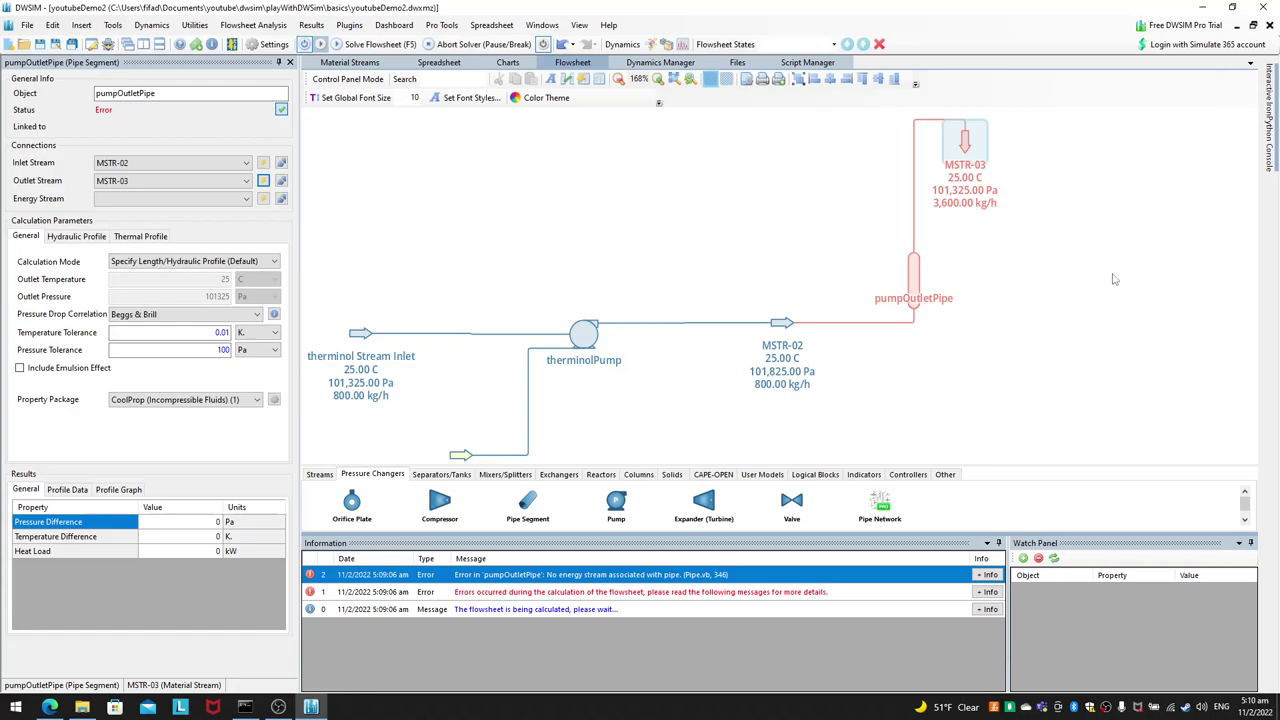
right_click(965, 148)
mouse_move(1073, 248)
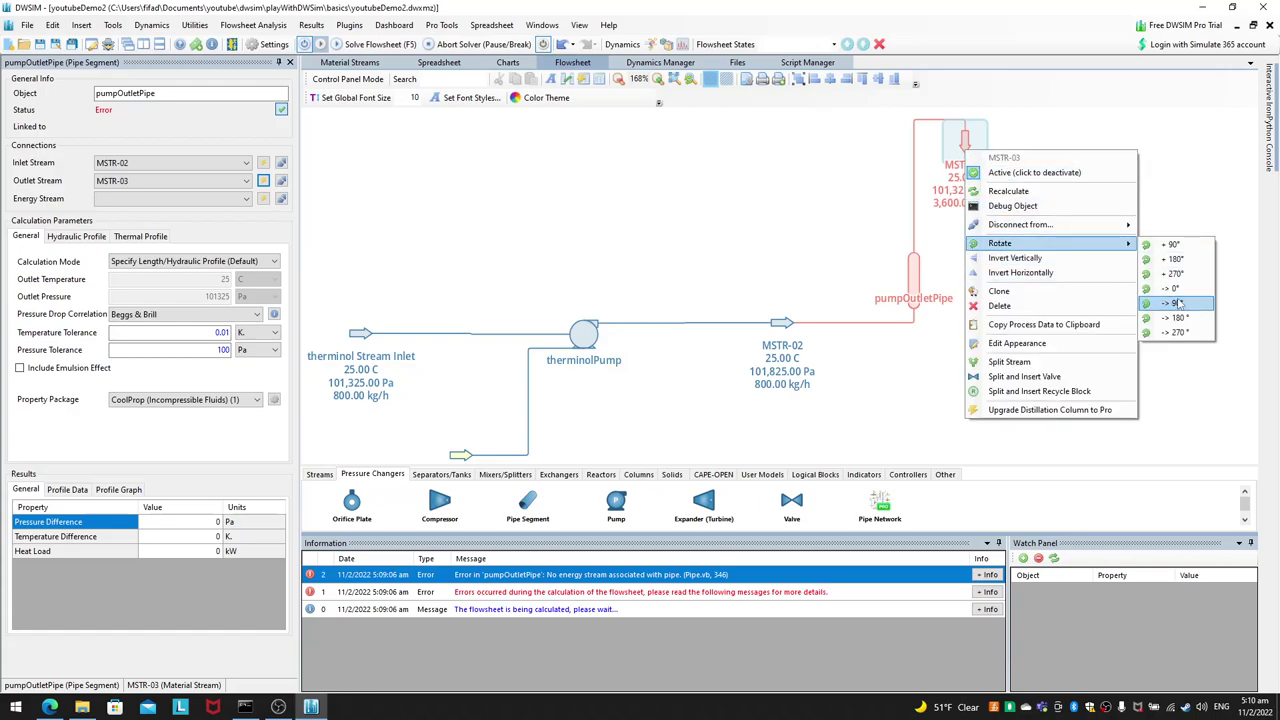
left_click(1180, 306)
right_click(966, 148)
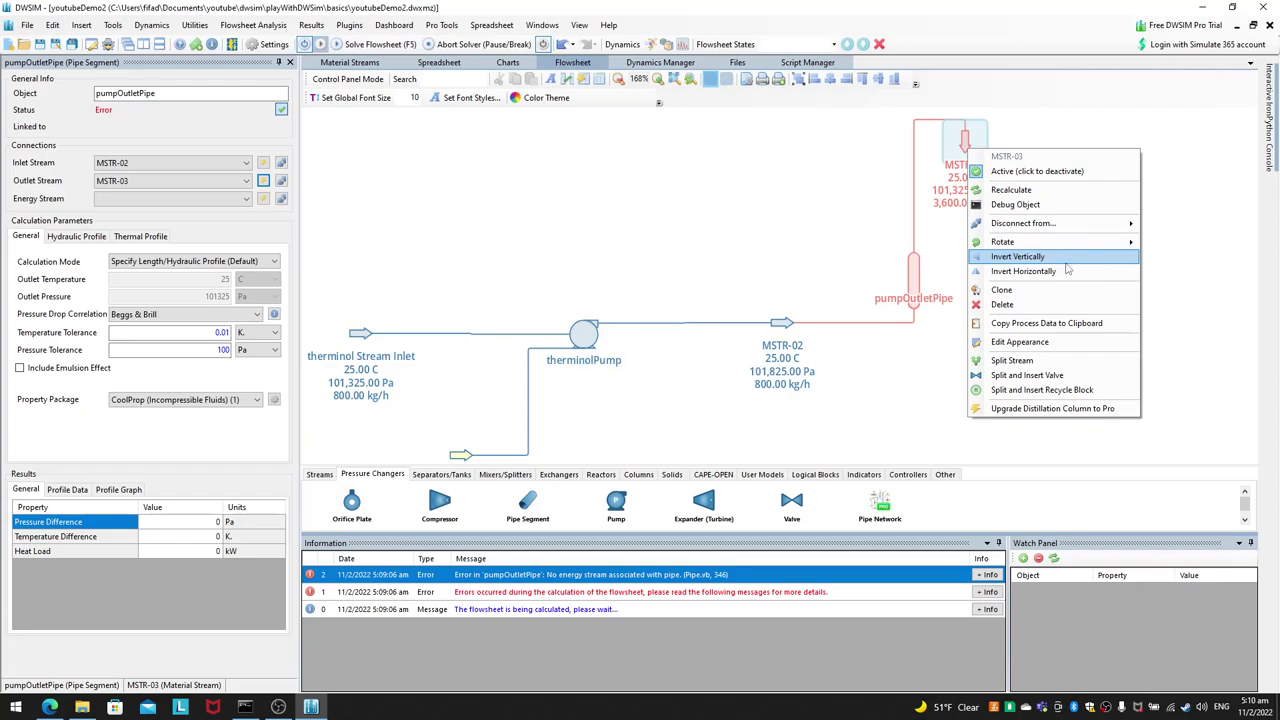
left_click(1030, 257)
Step: Reposition MSTR-03 above pumpOutletPipe, offset toward the pump side of the flowsheet
left_click(931, 135)
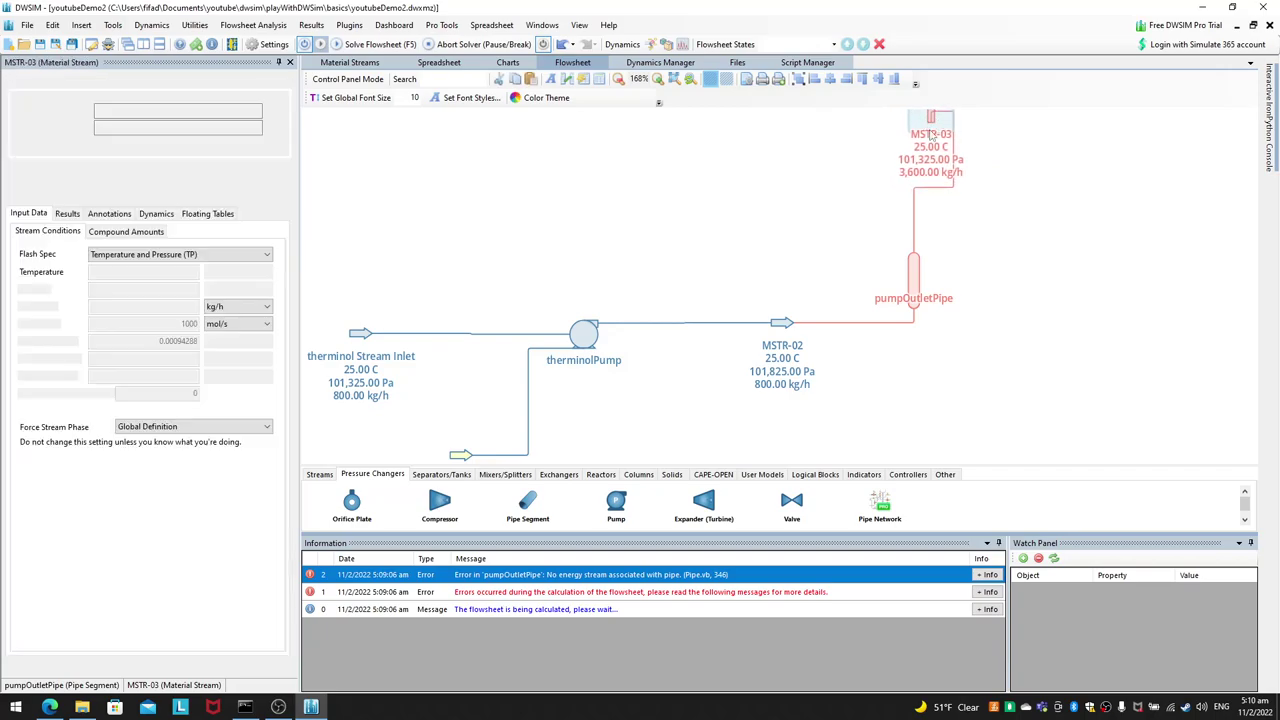
scroll(997, 227, "up", 3)
scroll(997, 227, "down", 4)
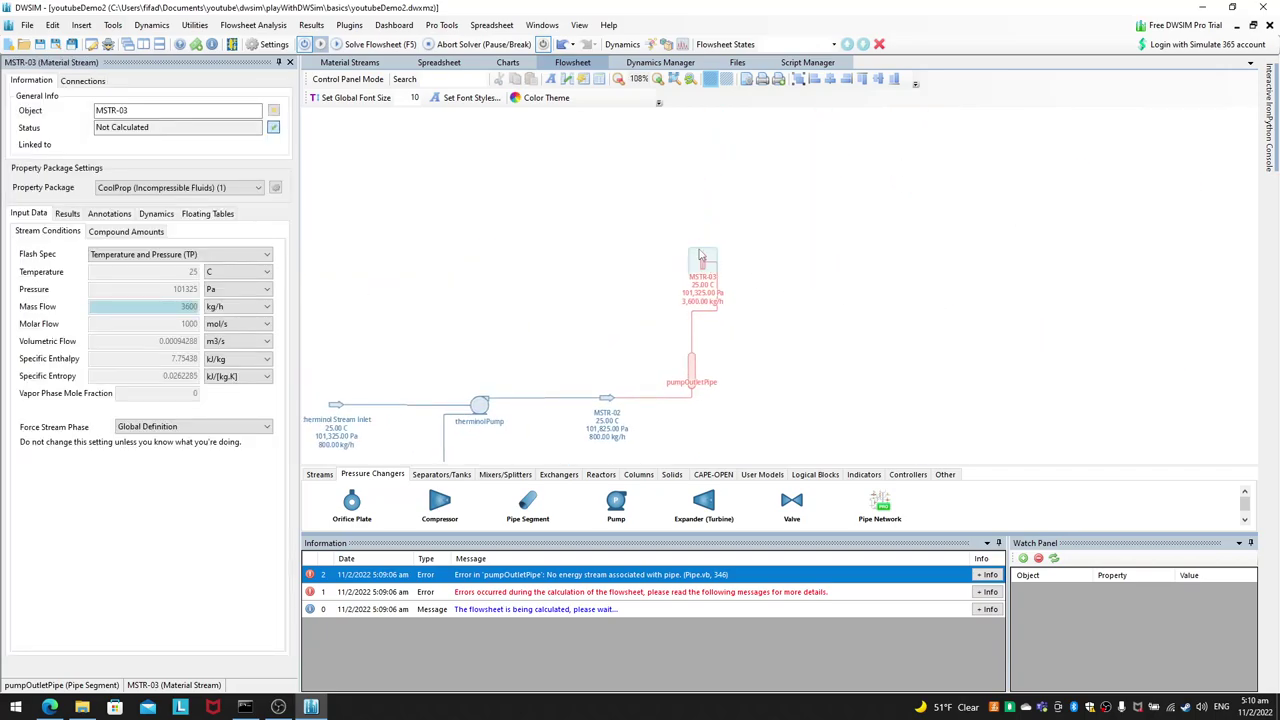
left_click_drag(699, 252, 562, 246)
Step: Examine how pumpOutletPipe connects from MSTR-02 up to MSTR-03 on the flowsheet
scroll(745, 229, "up", 3)
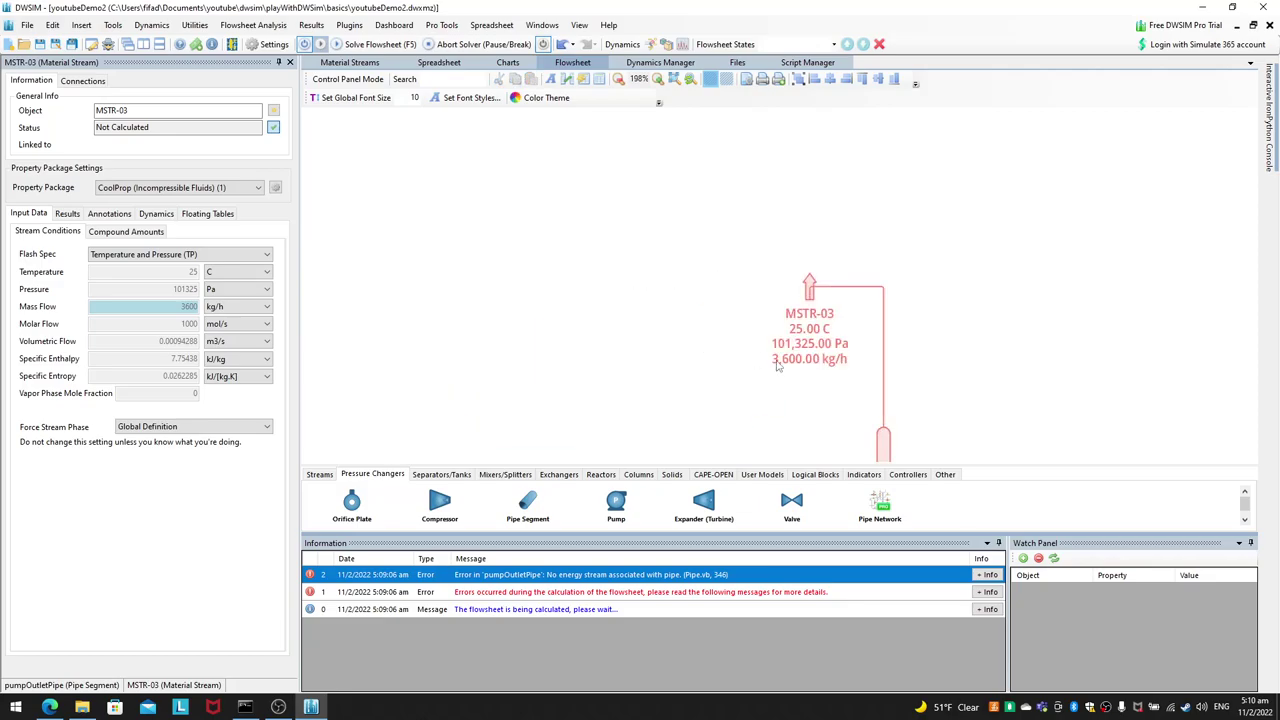
left_click_drag(777, 366, 644, 238)
scroll(799, 287, "up", 3)
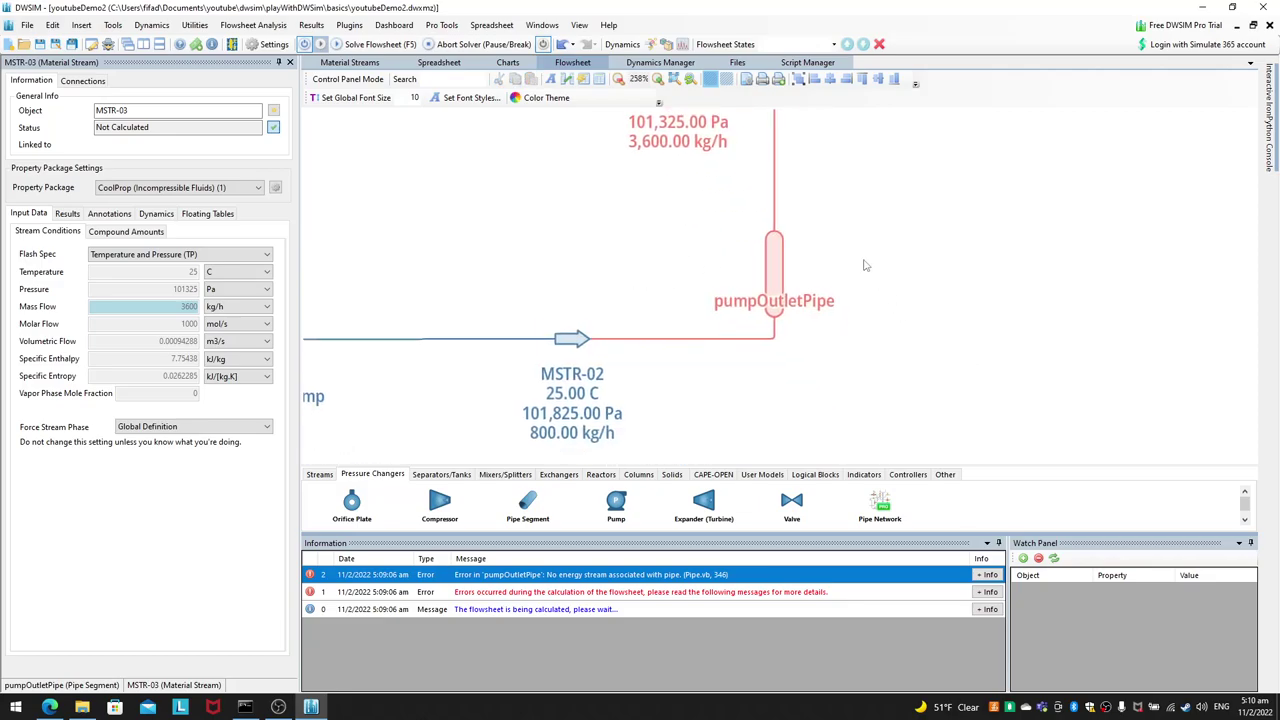
left_click(768, 268)
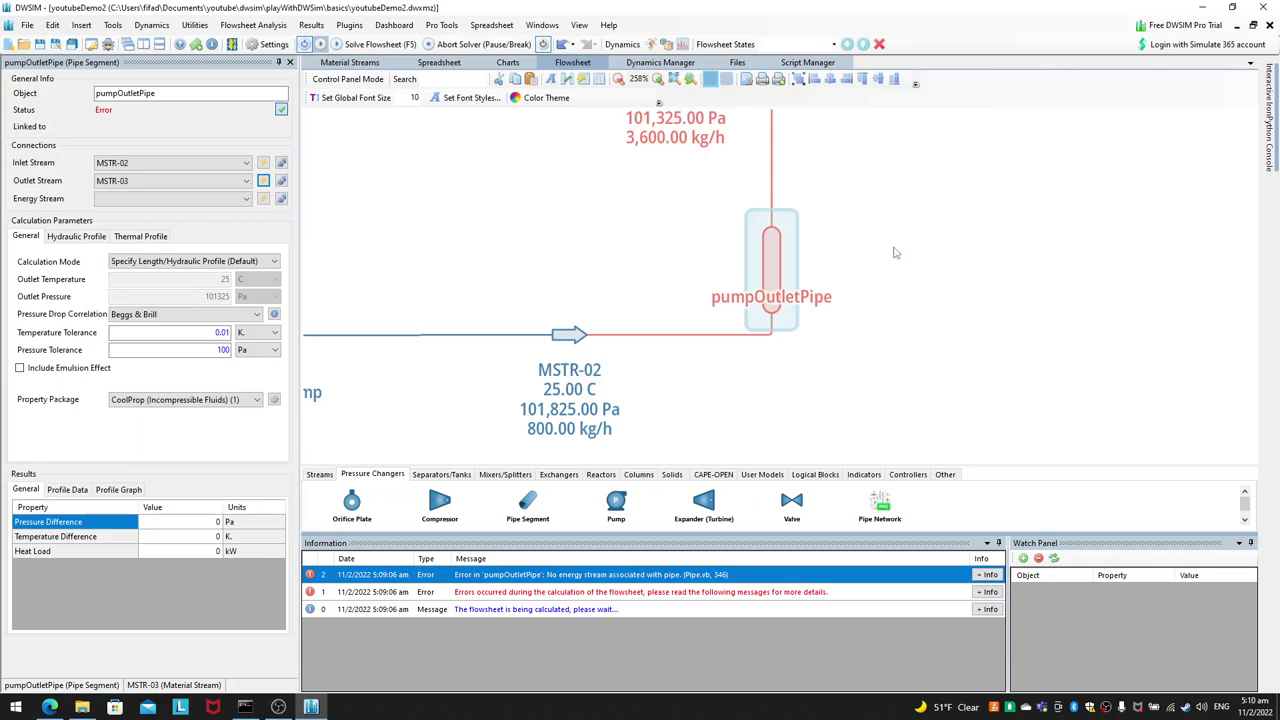
left_click_drag(914, 232, 914, 341)
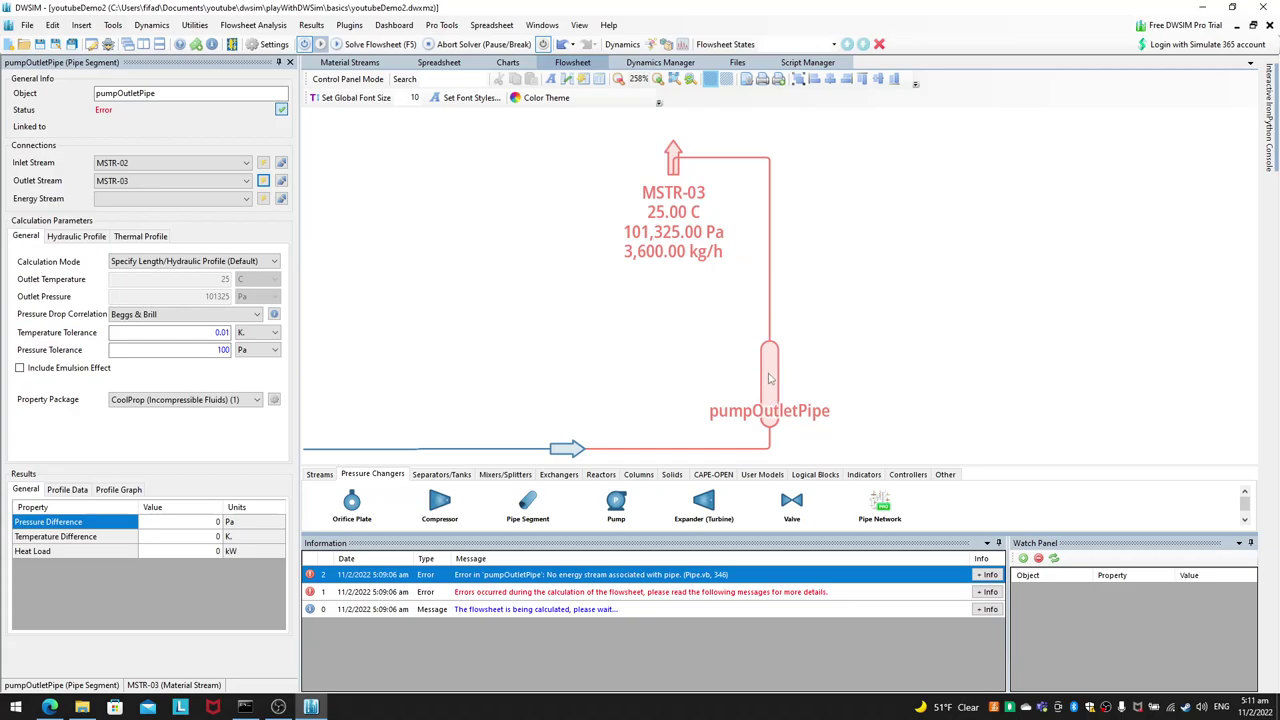
scroll(827, 330, "down", 2)
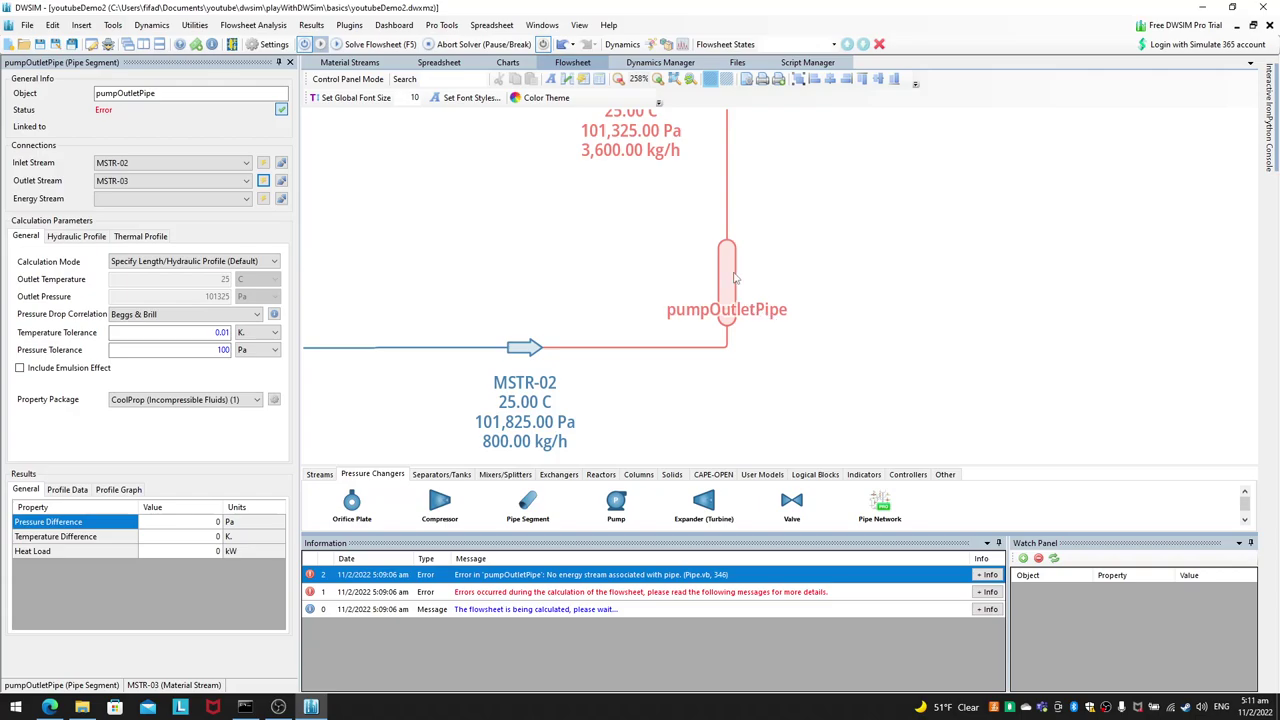
scroll(960, 334, "down", 4)
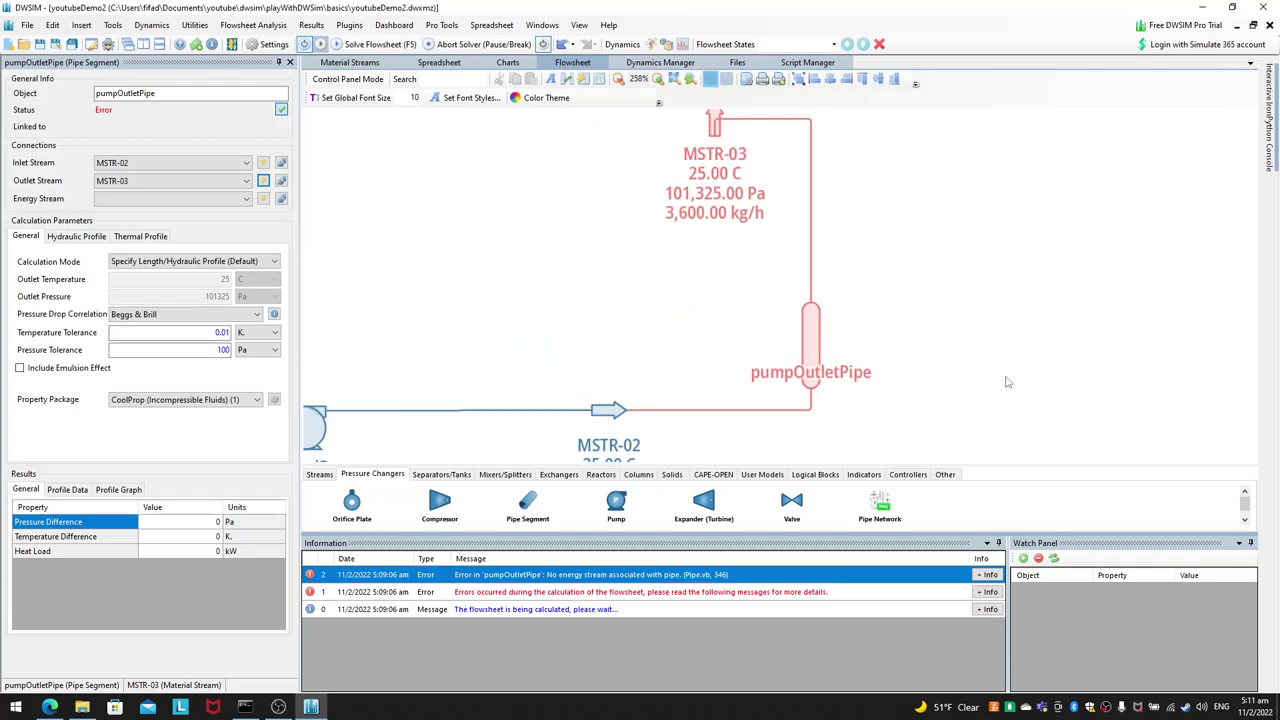
Step: Solve the flowsheet and check the message logged for pumpOutletPipe
left_click(375, 44)
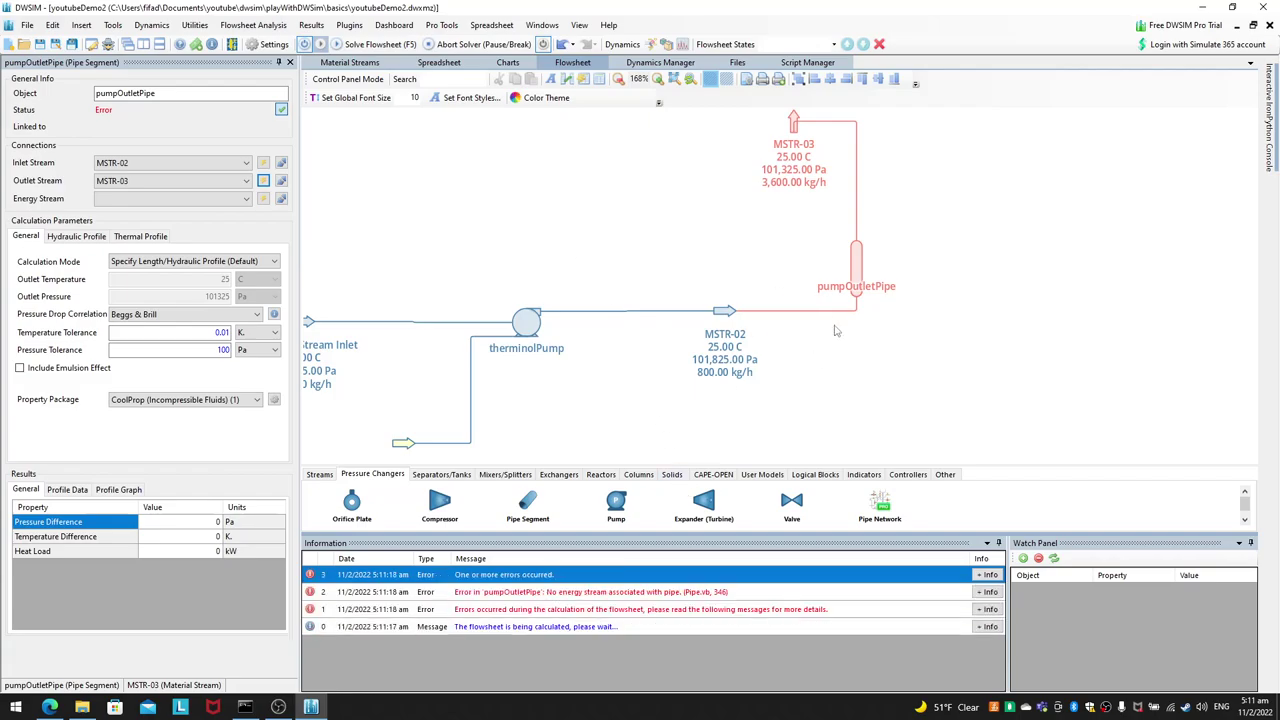
left_click(563, 595)
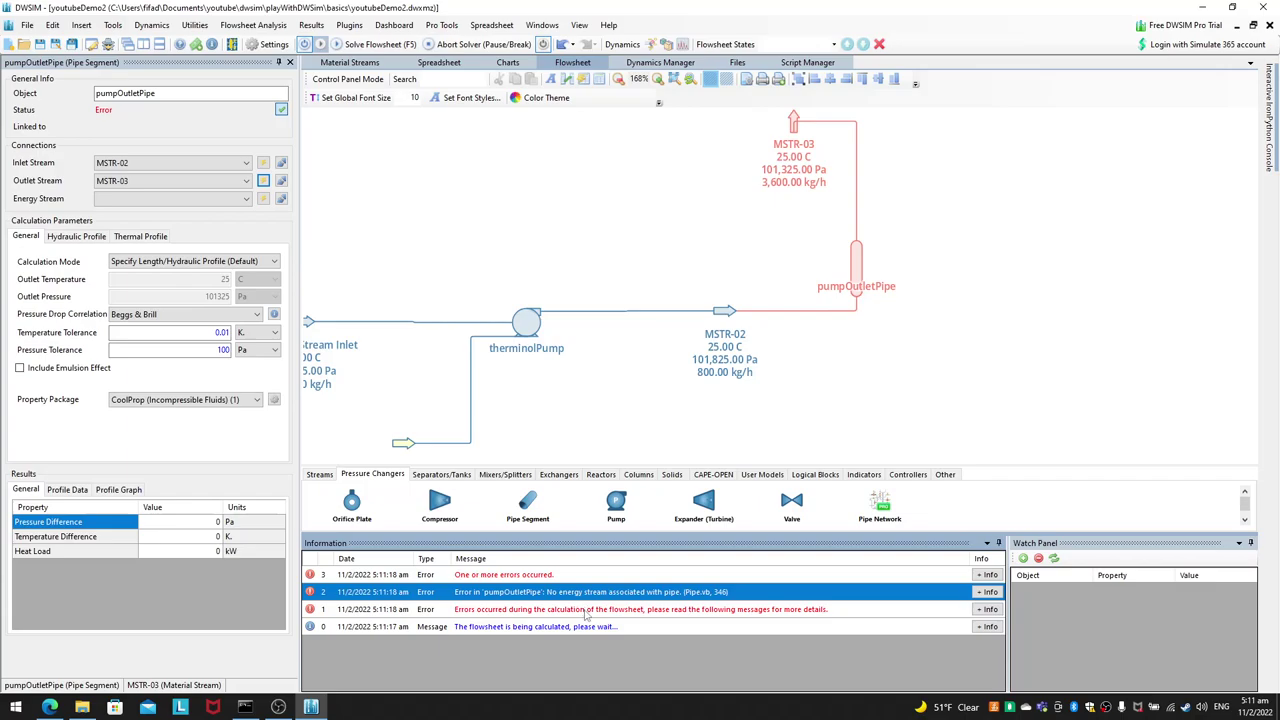
Step: Create a new energy stream for pumpOutletPipe, place it above MSTR-02 beside the pipe, and reselect the pipe
left_click(848, 270)
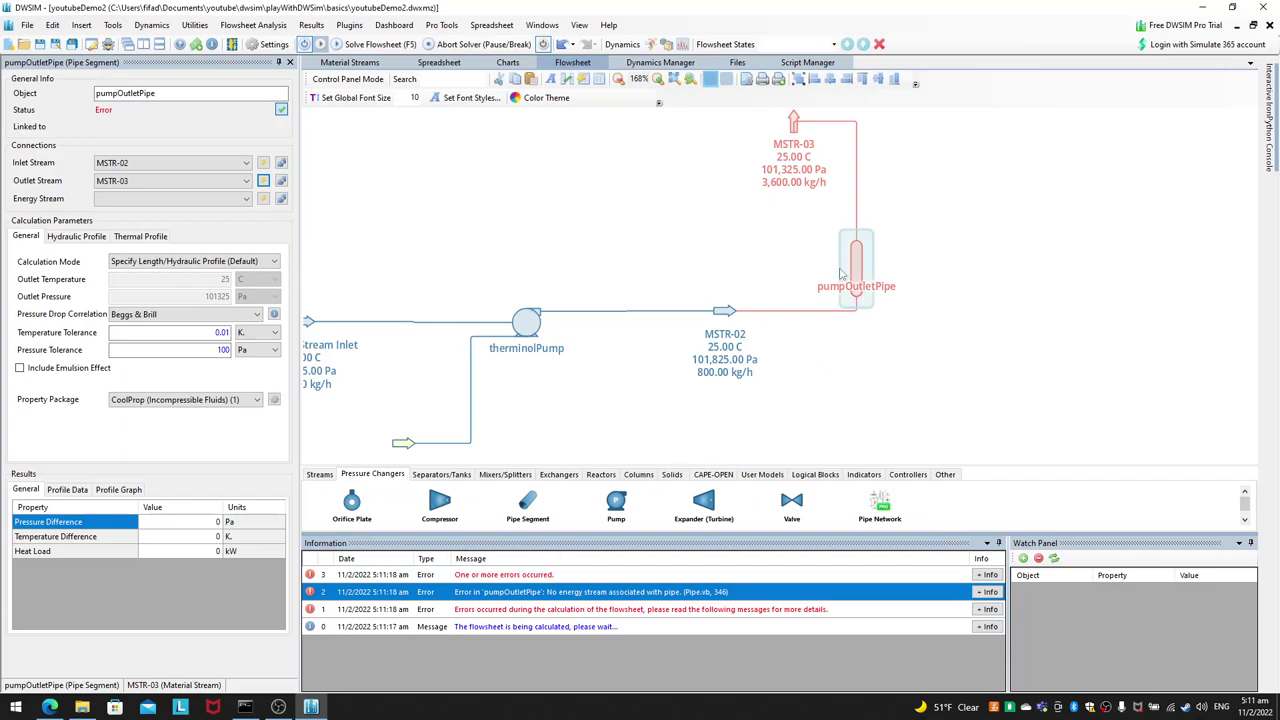
left_click(263, 199)
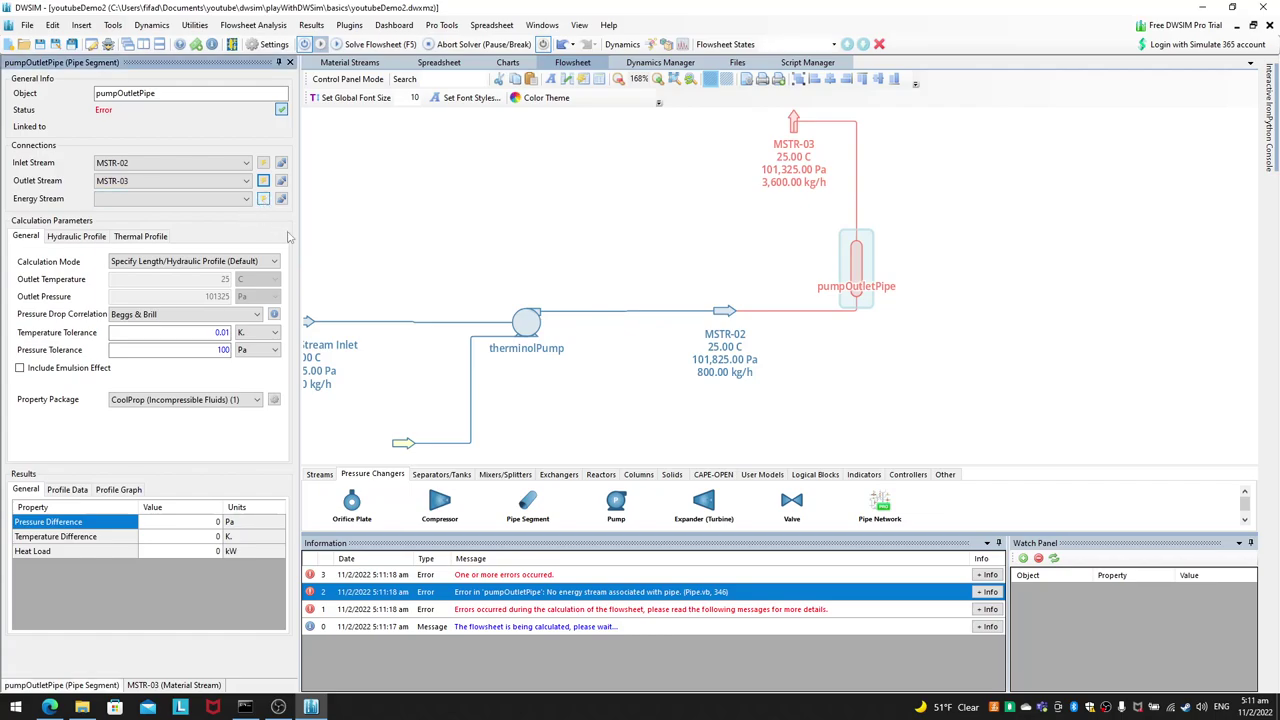
left_click_drag(900, 322, 704, 250)
left_click(852, 266)
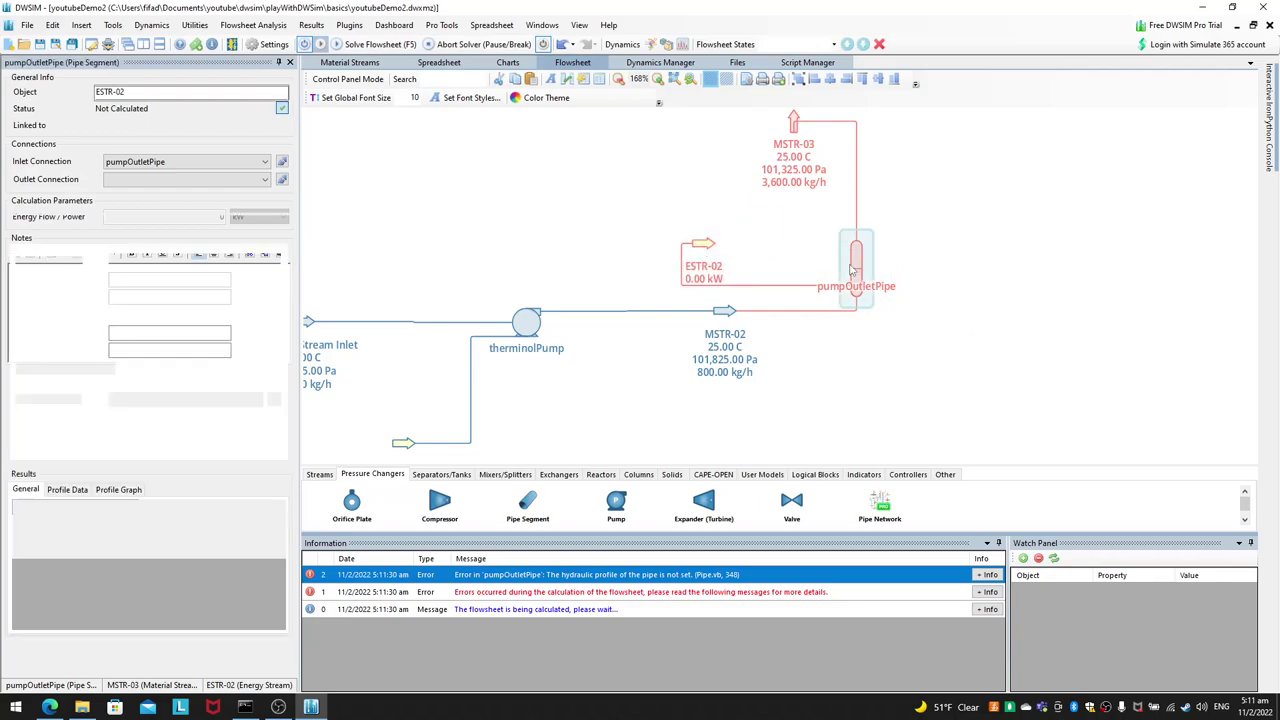
Step: Invert pumpOutletPipe horizontally to change where the ESTR-02 line attaches to it
right_click(853, 261)
left_click(852, 262)
right_click(852, 256)
left_click(852, 260)
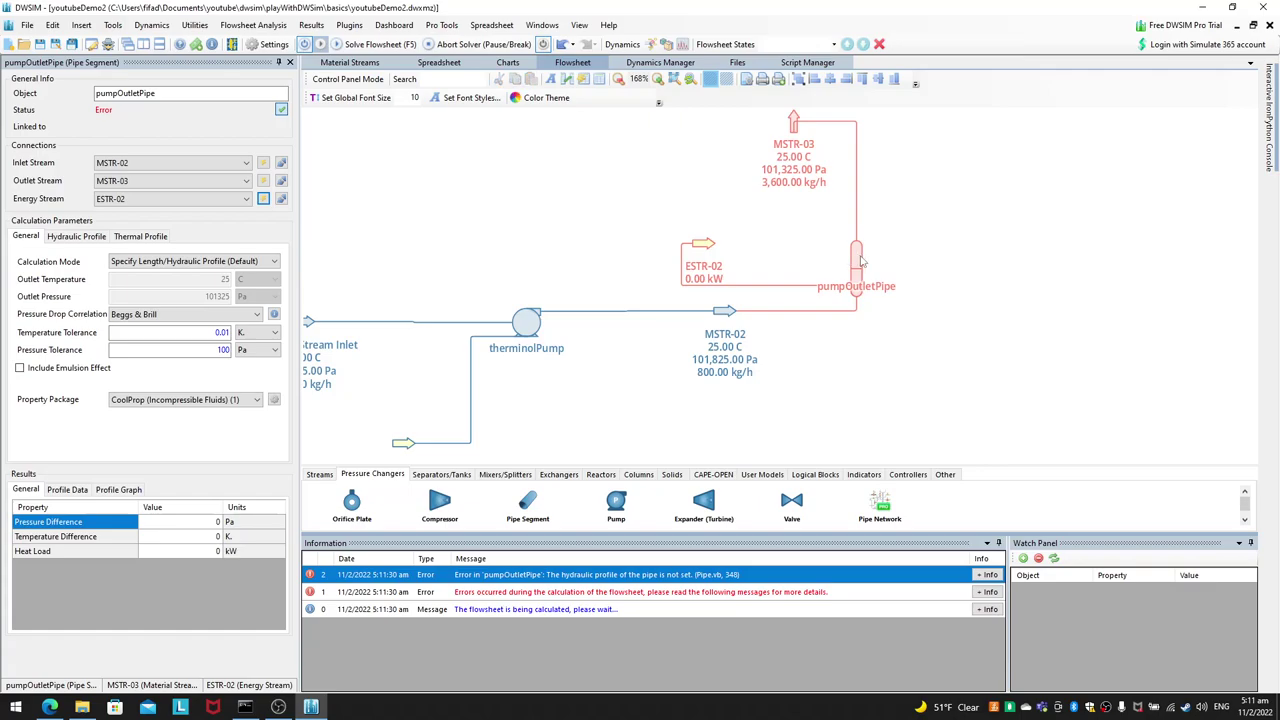
right_click(857, 269)
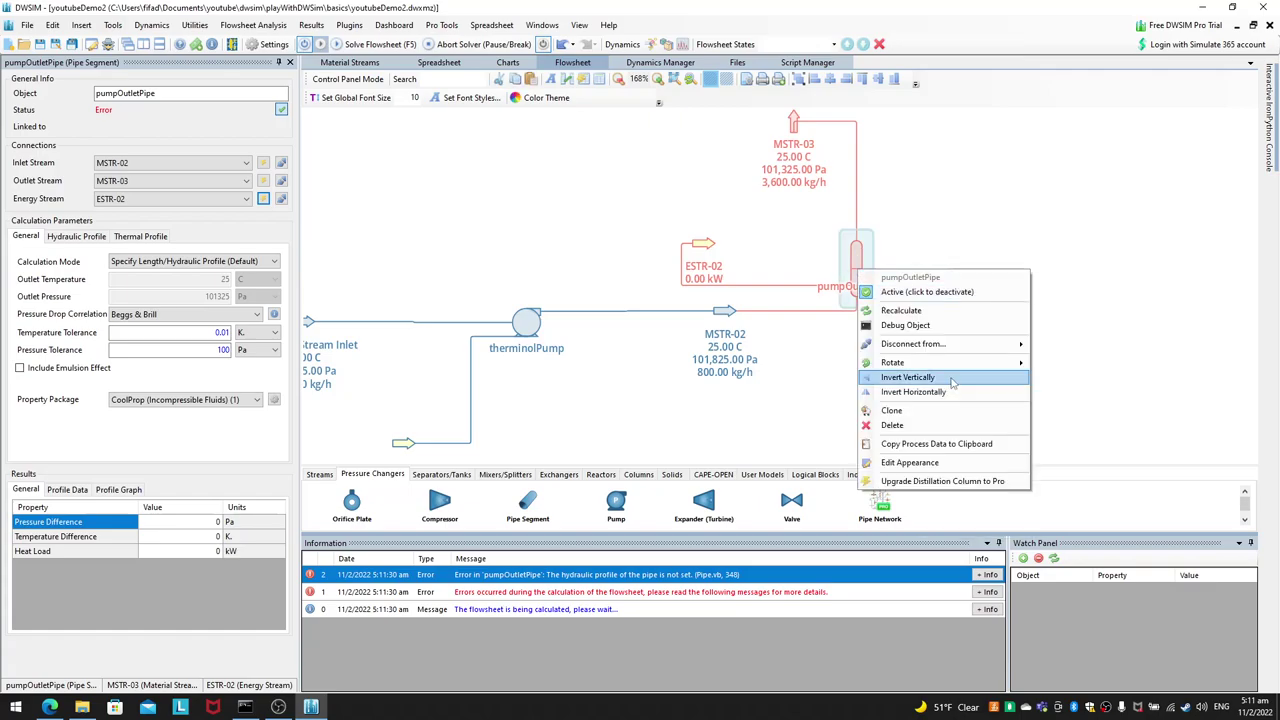
left_click(953, 392)
left_click(856, 288)
right_click(856, 288)
left_click(856, 287)
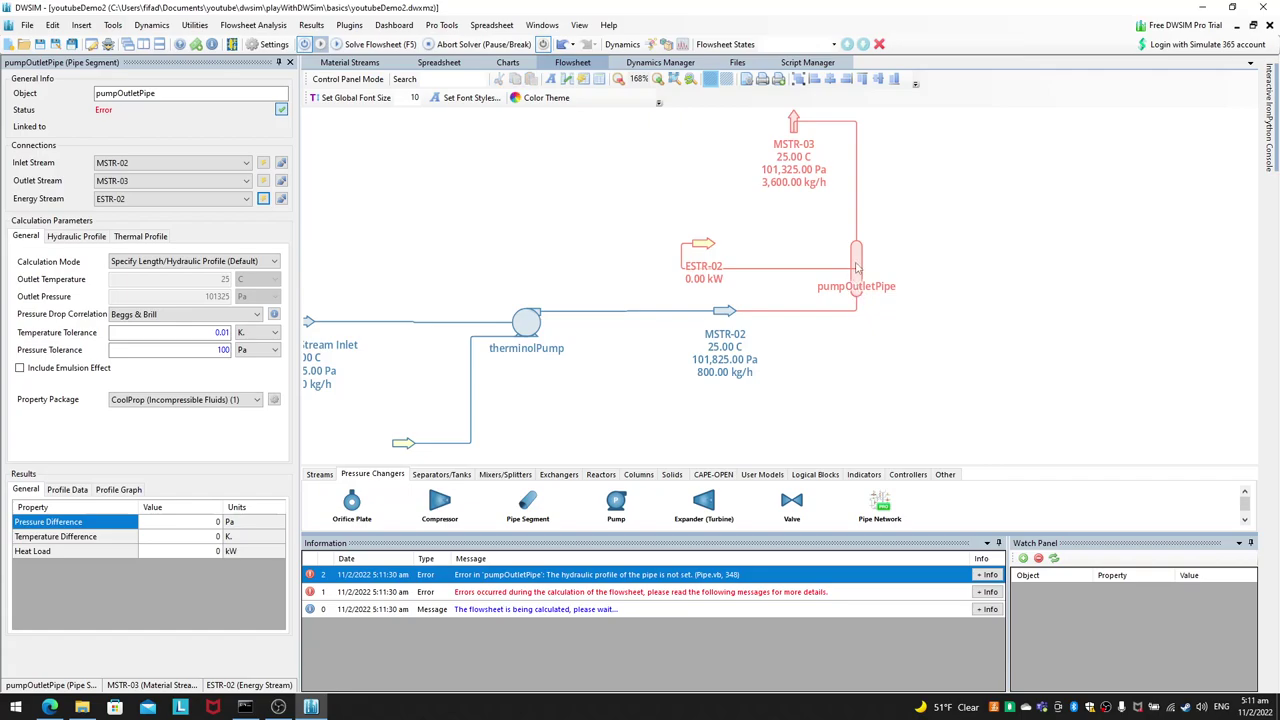
Step: Save the youtubeDemo2 flowsheet
scroll(863, 272, "up", 5)
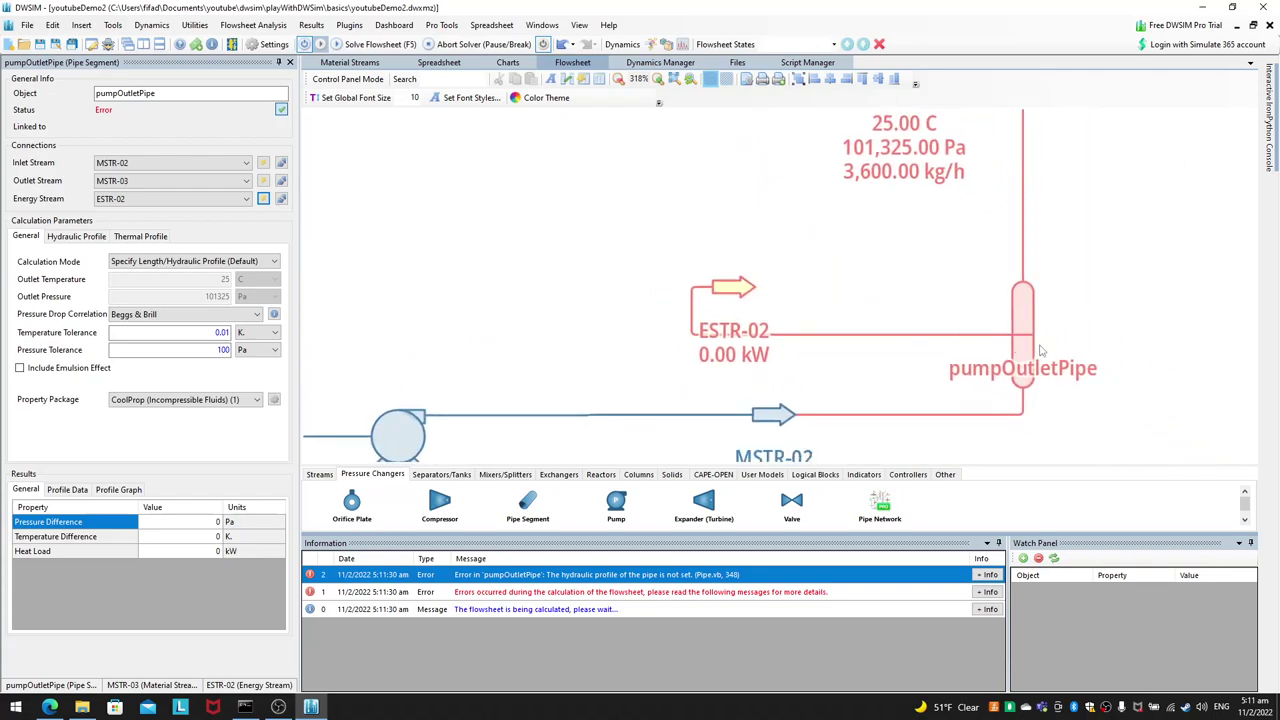
right_click(1022, 300)
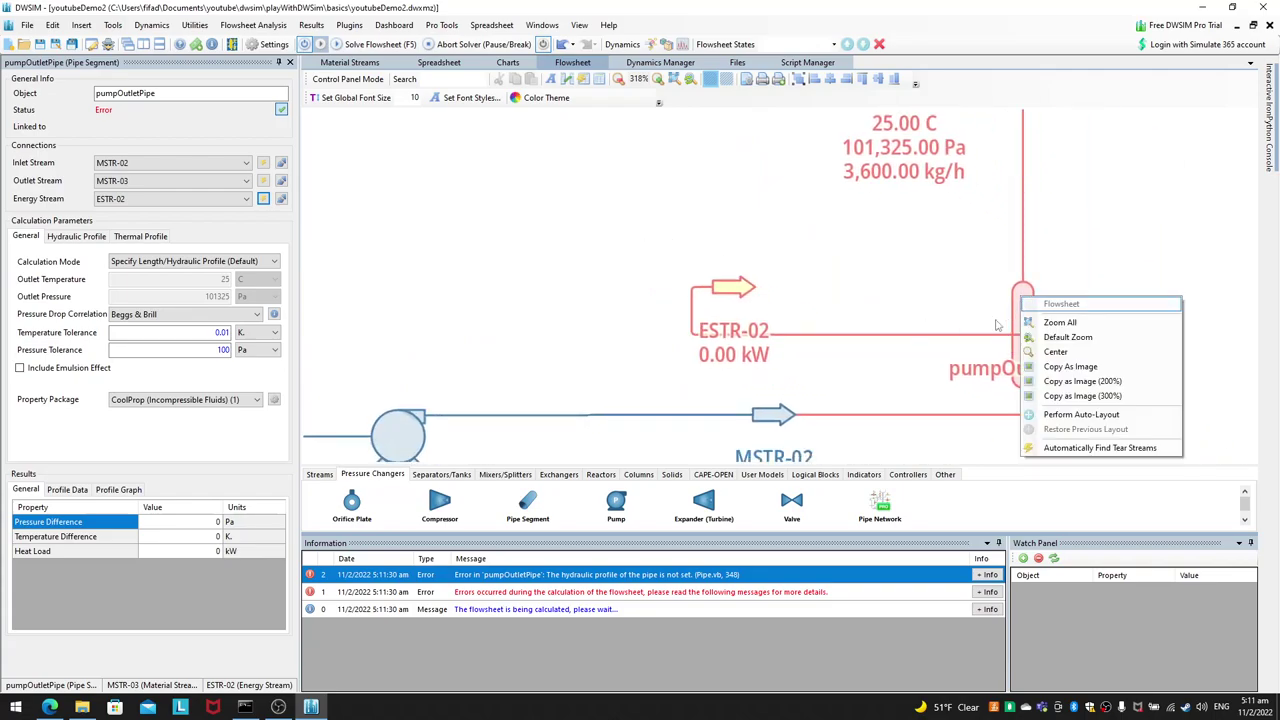
scroll(999, 325, "down", 5)
key("ctrl+s")
key("ctrl+s")
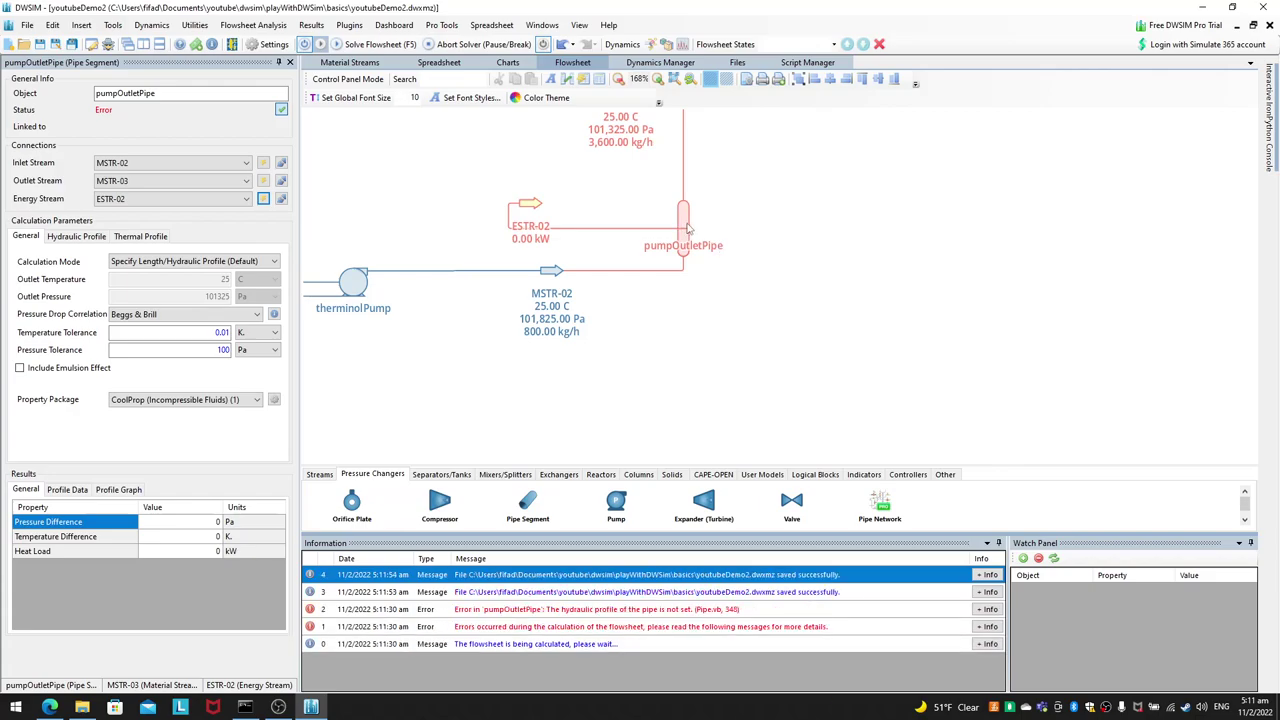
Step: Move ESTR-02 closer to therminolPump and pumpOutletPipe farther away from MSTR-02
left_click(581, 229)
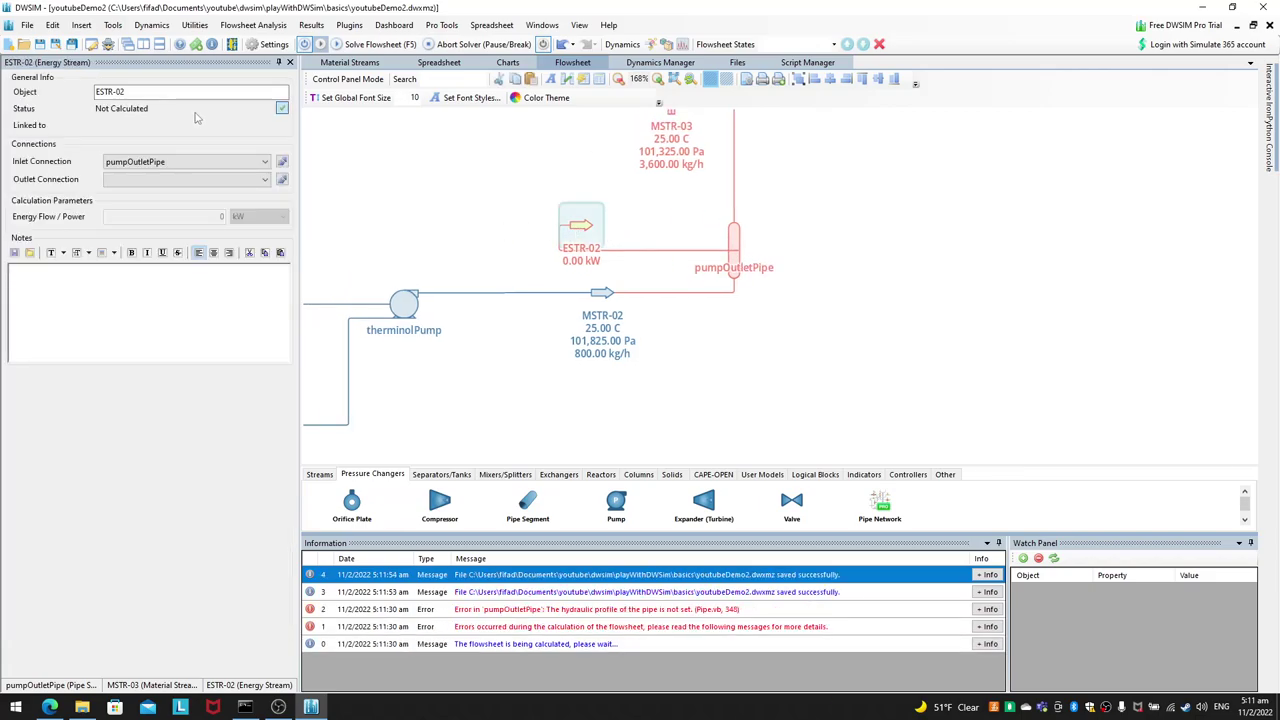
left_click_drag(581, 229, 455, 213)
left_click(735, 240)
scroll(735, 240, "down", 2)
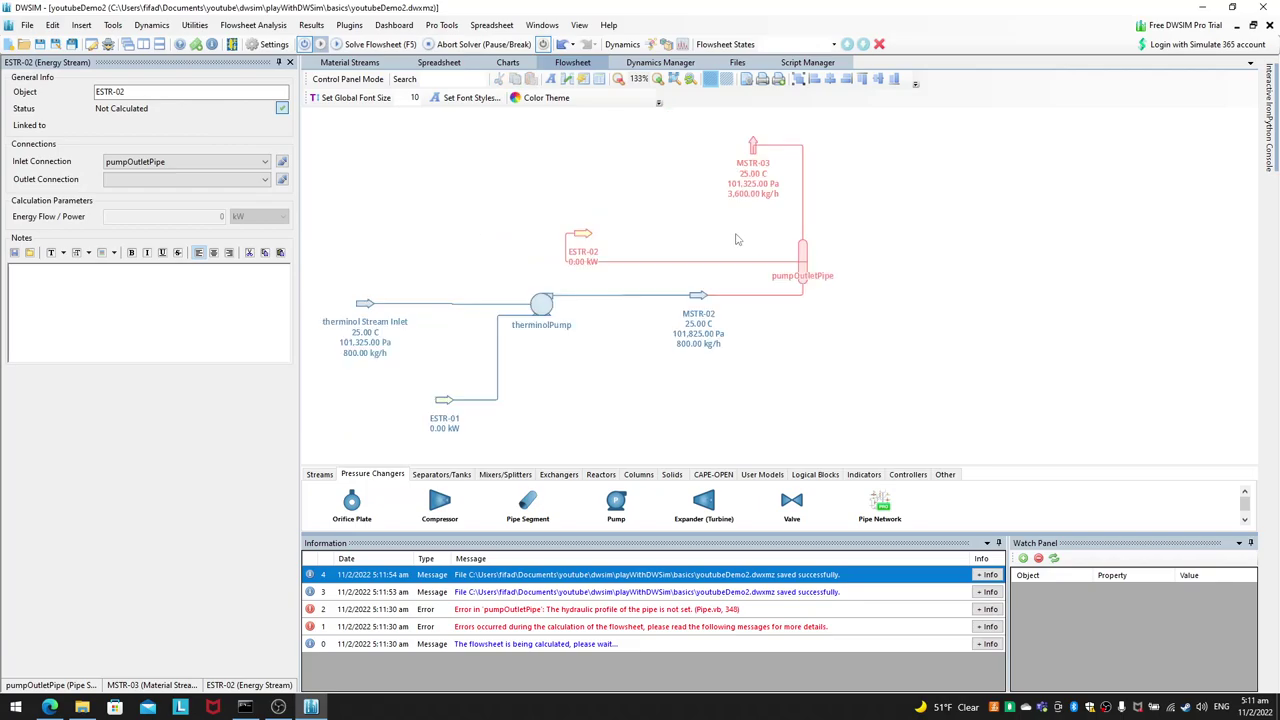
left_click(803, 258)
left_click_drag(803, 258, 870, 250)
Step: Reverse the horizontal inversion of pumpOutletPipe, then flip the pipe end for end so its inlet is at the upper end
right_click(870, 250)
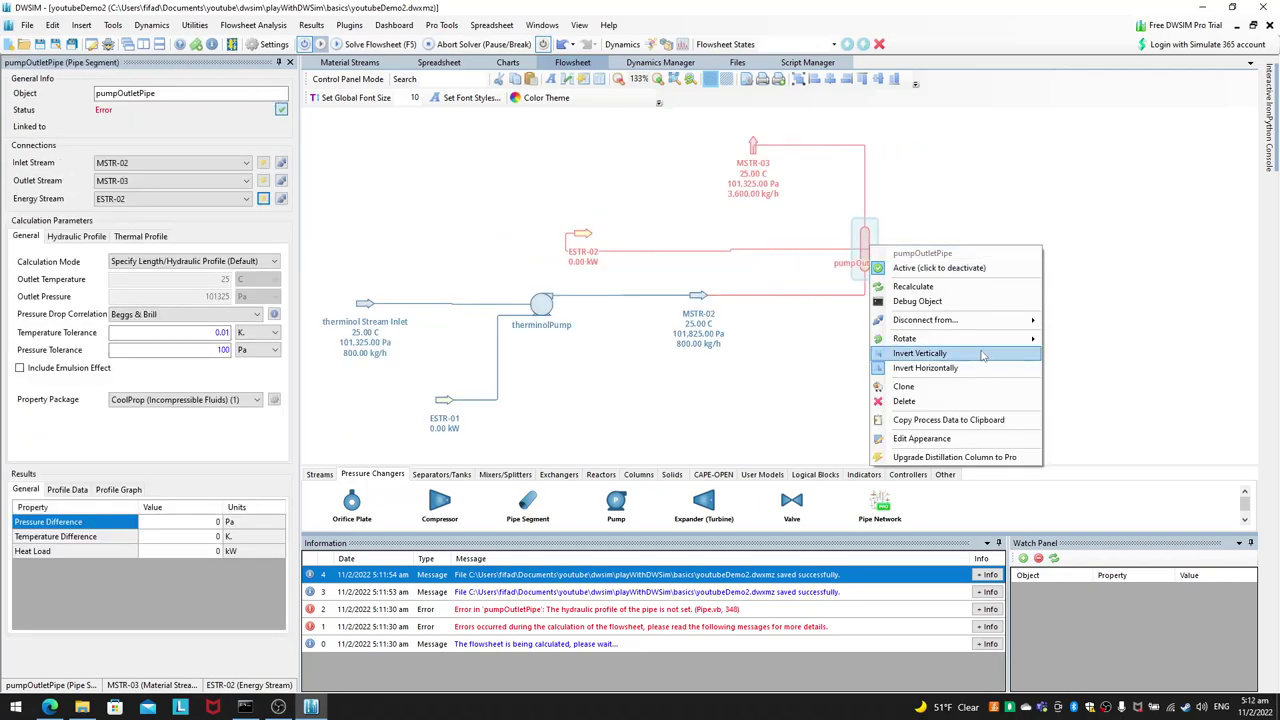
left_click(978, 375)
right_click(870, 262)
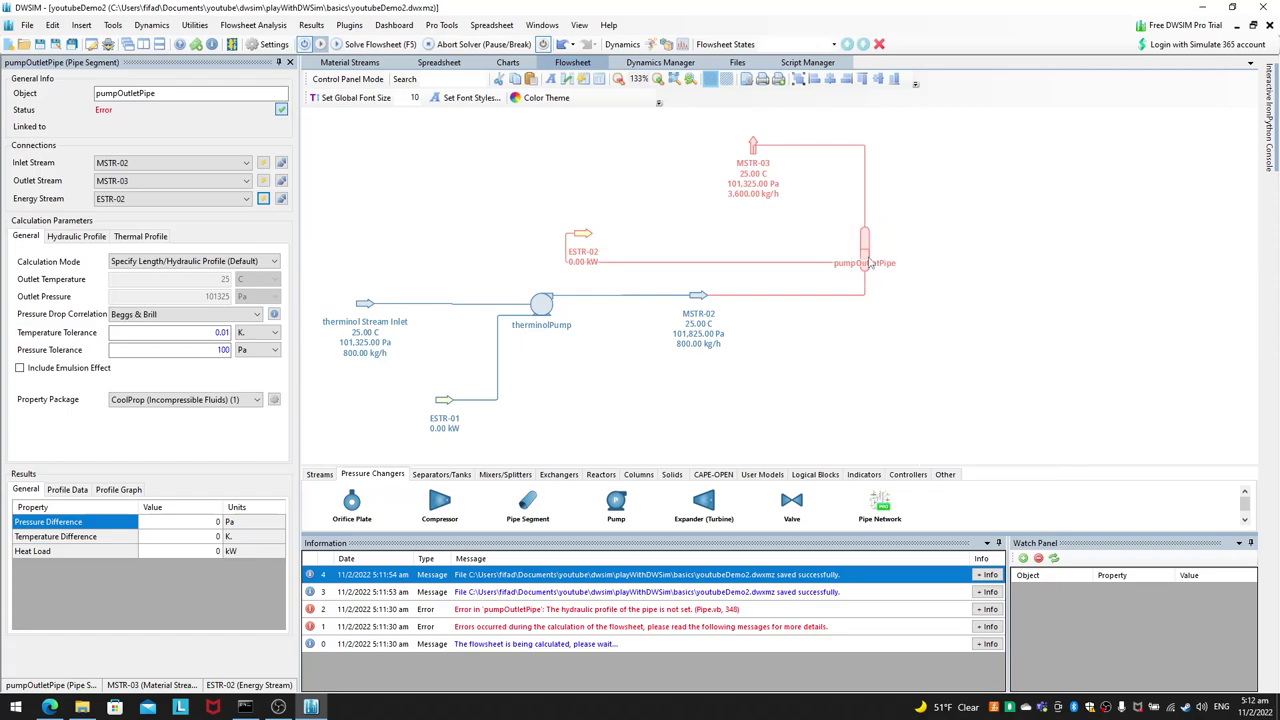
left_click(868, 255)
right_click(863, 248)
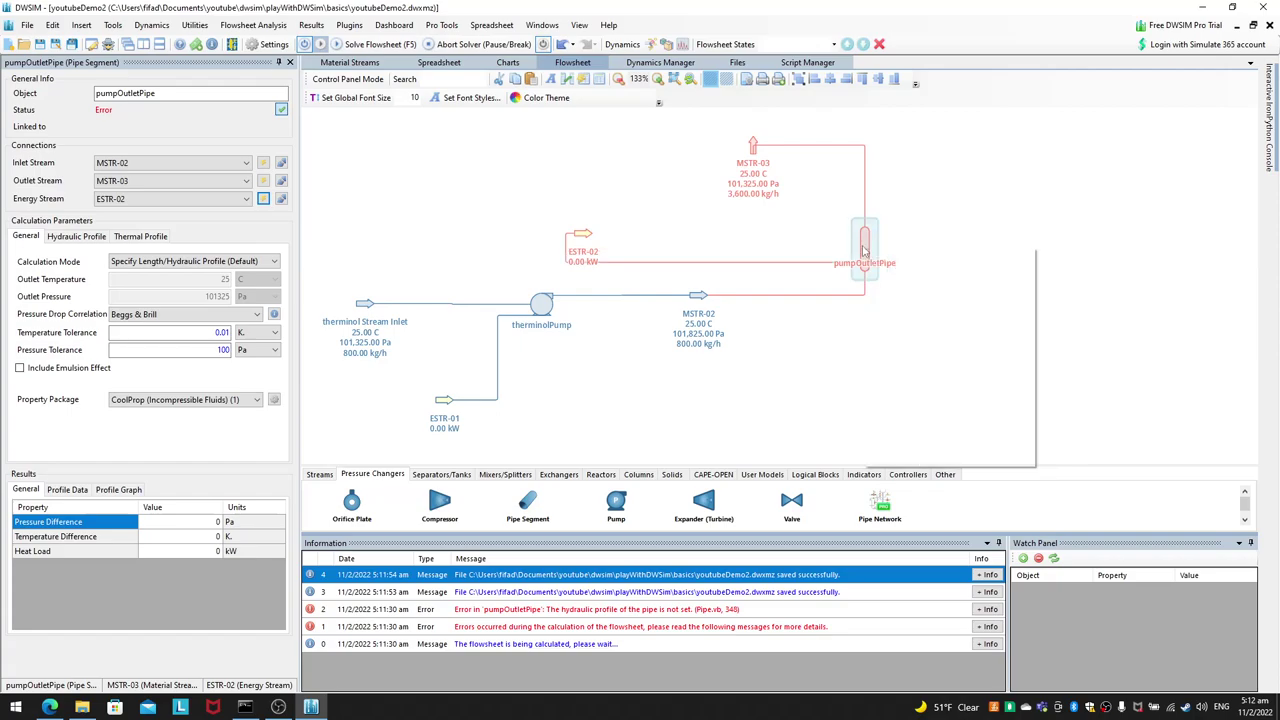
left_click(910, 363)
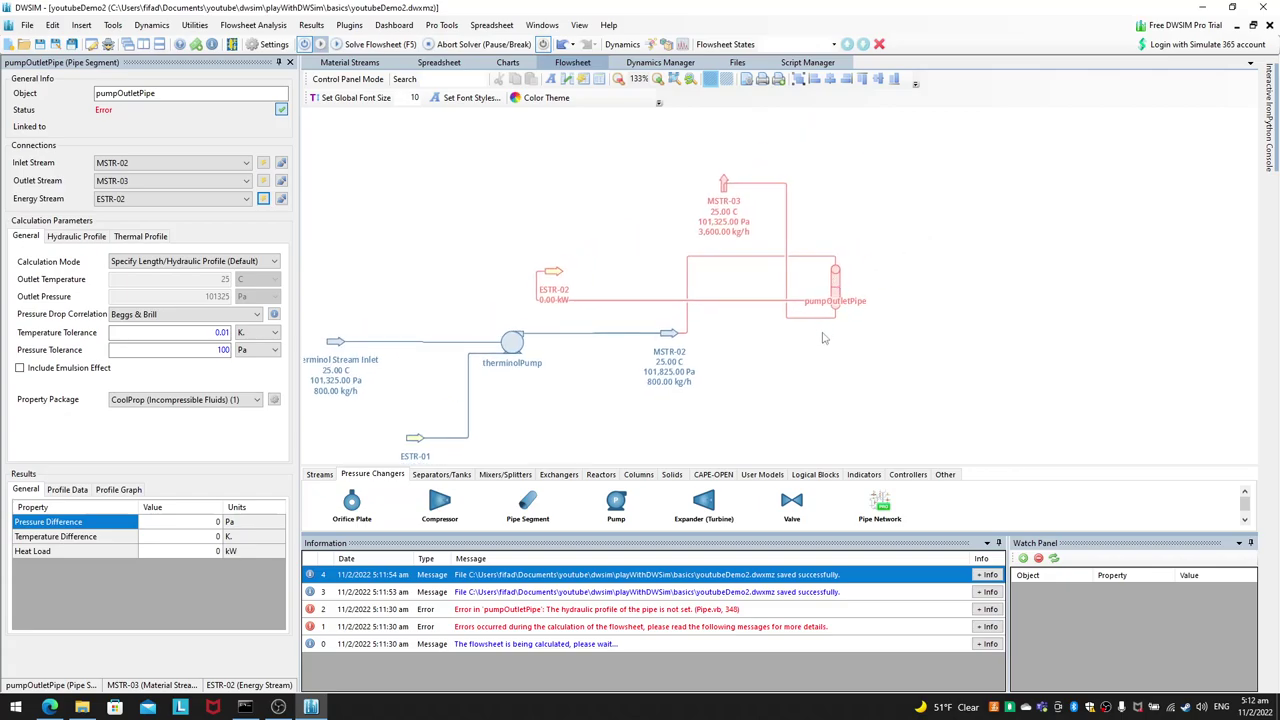
Step: Delete the outlet material stream MSTR-03 and the energy stream ESTR-02 from the flowsheet
left_click(726, 188)
key("Delete")
left_click(621, 401)
key("Delete")
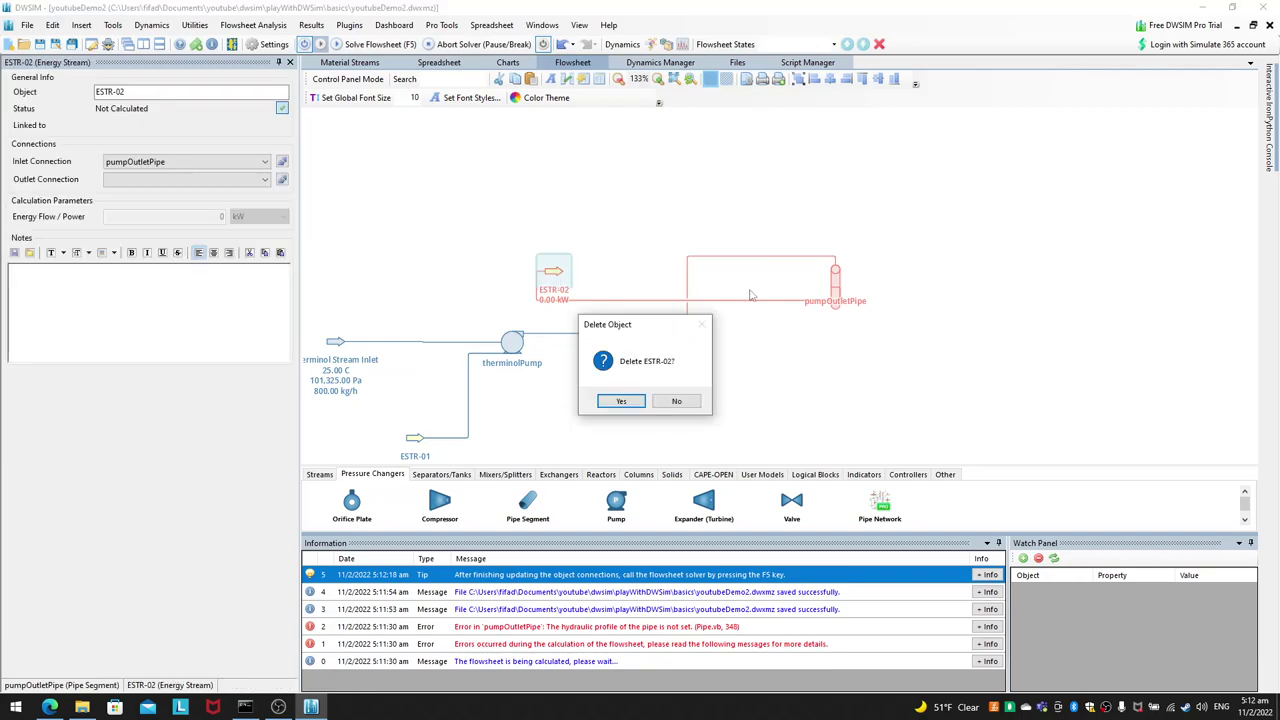
left_click(621, 401)
Step: Delete pumpOutletPipe from the flowsheet
left_click(836, 278)
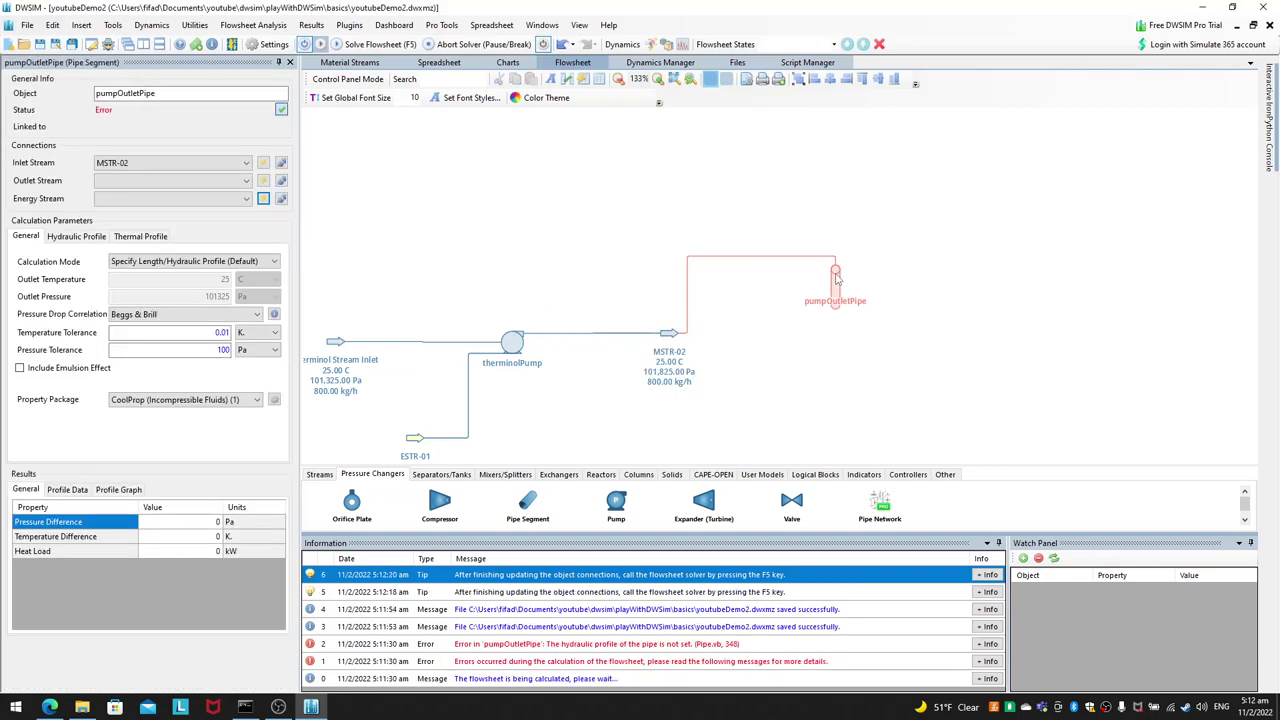
scroll(833, 292, "up", 3)
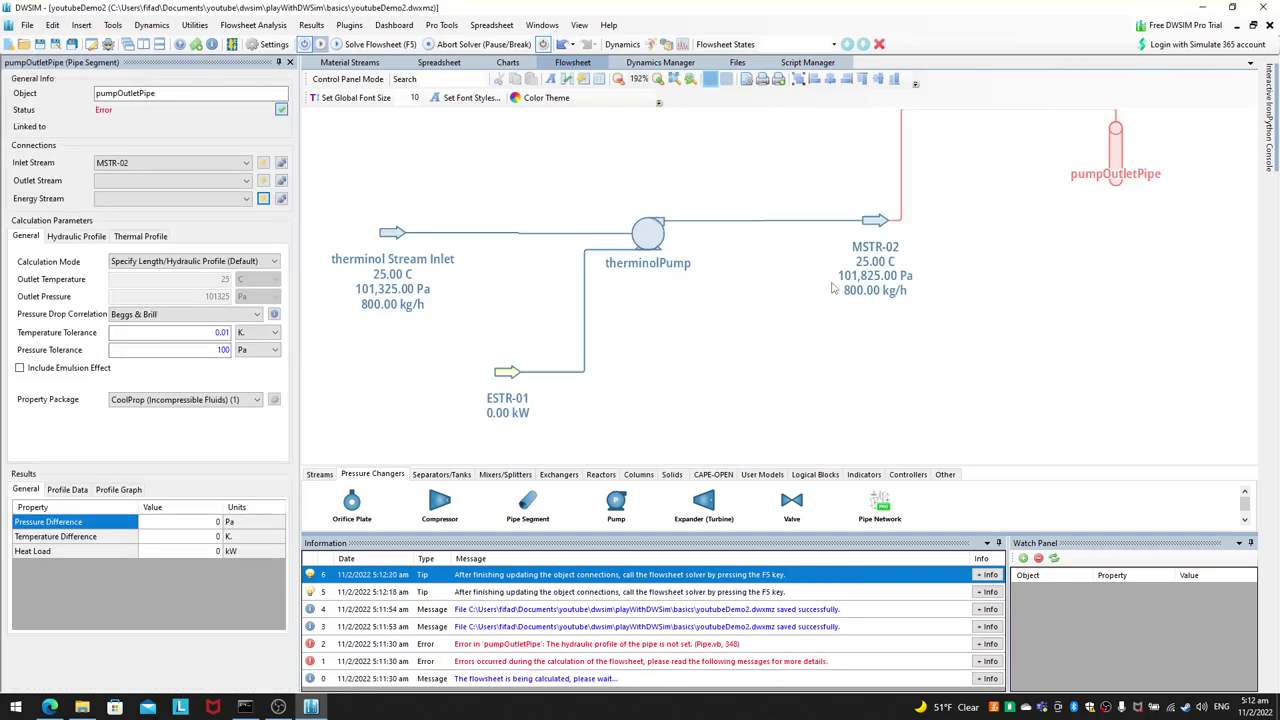
left_click_drag(1112, 152, 1013, 297)
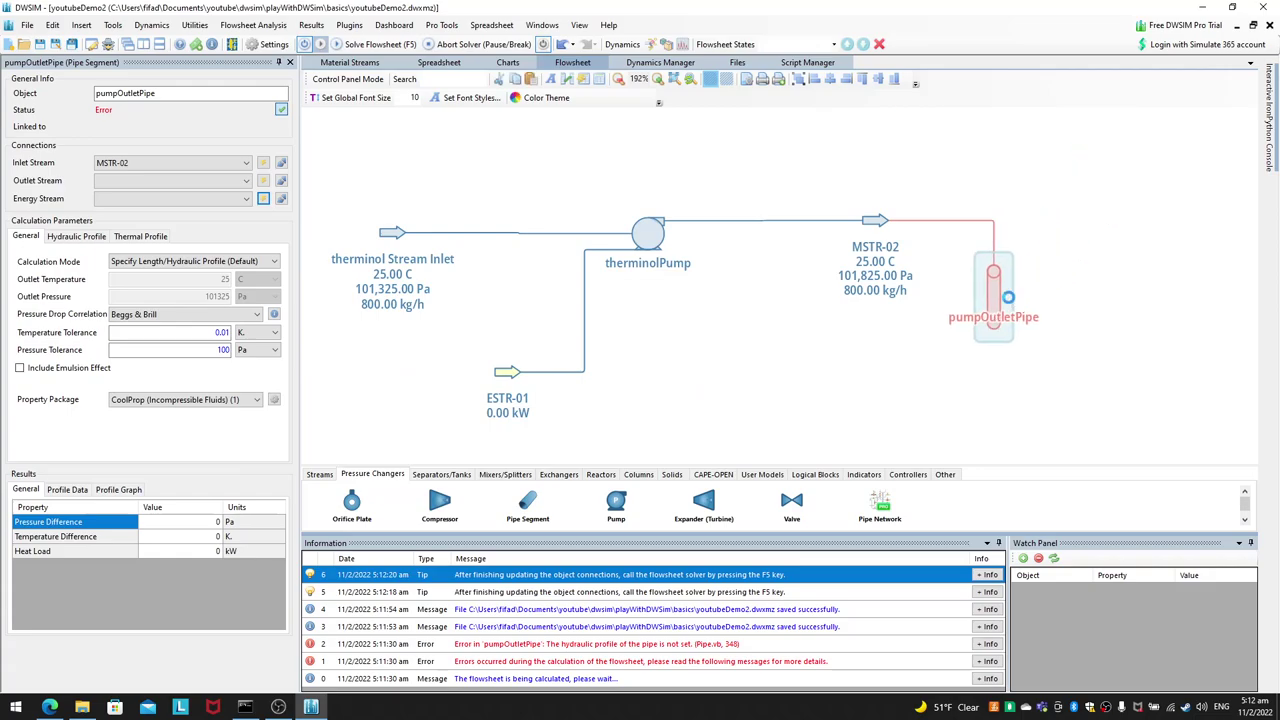
key("Delete")
left_click(621, 401)
Step: Add a new pipe segment, rotate it to 90°, and place it above and just beyond MSTR-02
left_click_drag(218, 512, 713, 193)
left_click(688, 302)
right_click(686, 302)
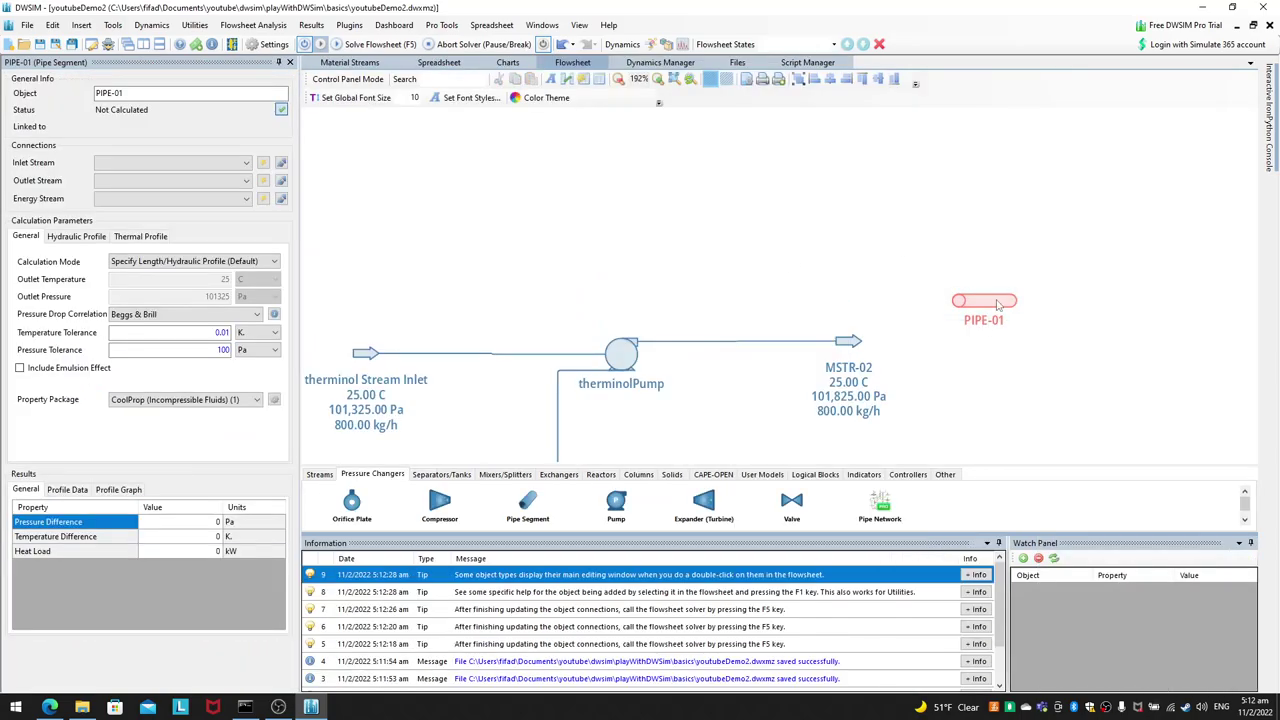
left_click(996, 300)
right_click(996, 300)
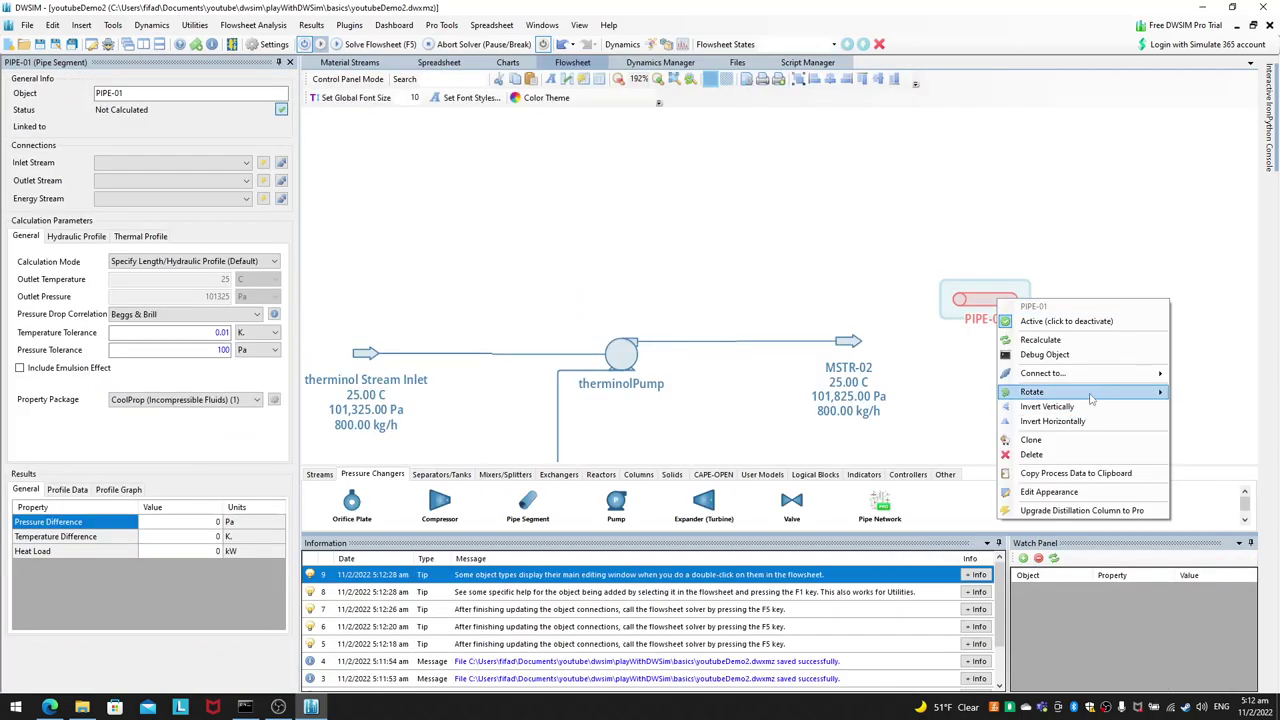
mouse_move(1090, 396)
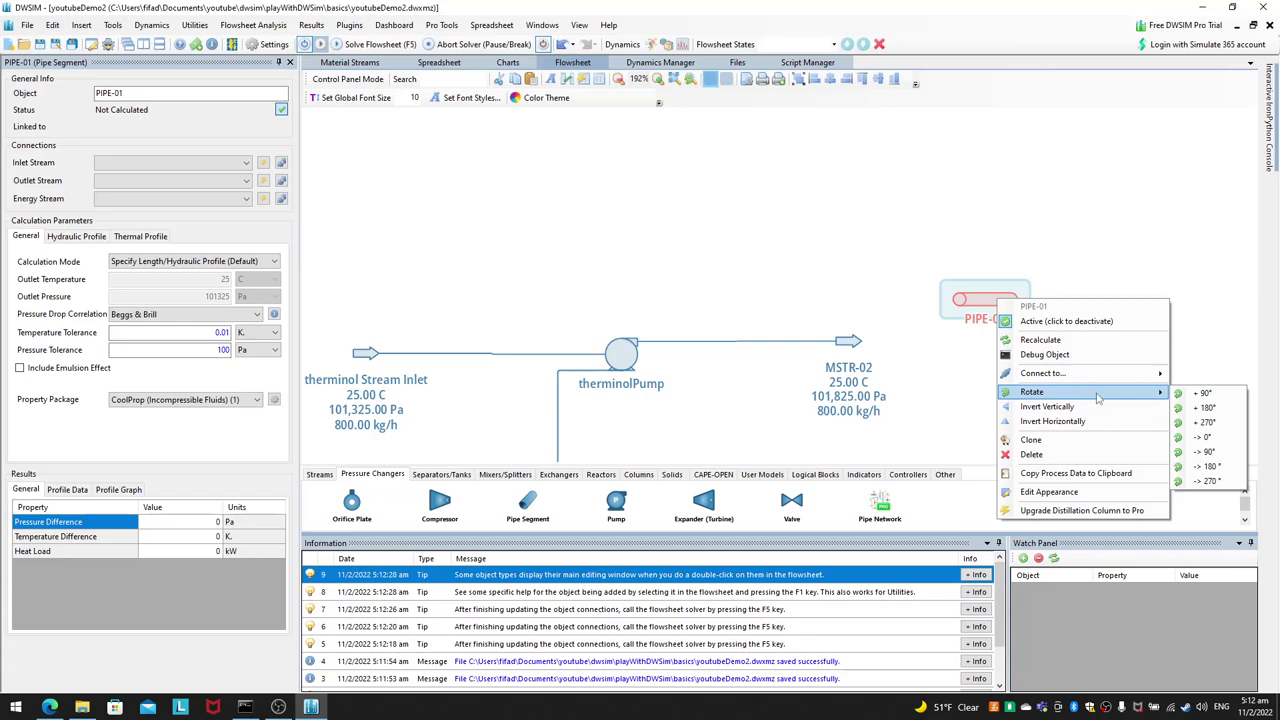
left_click(1210, 452)
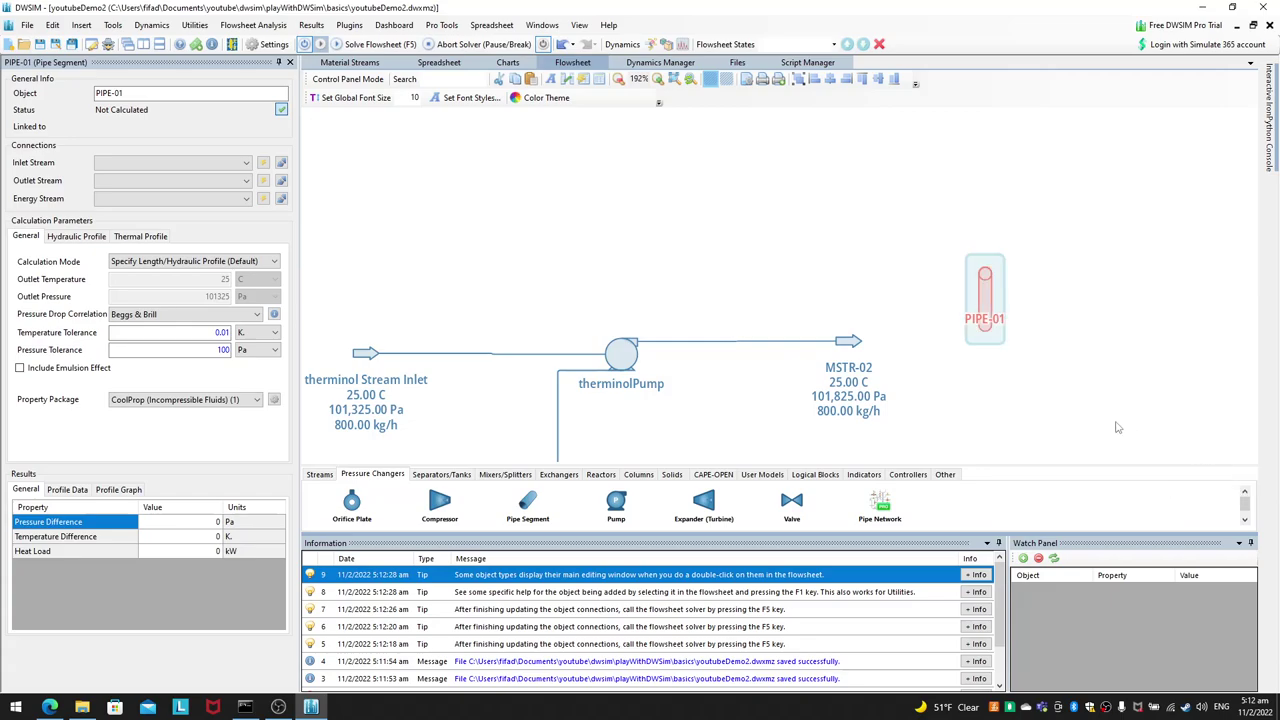
left_click_drag(985, 300, 908, 247)
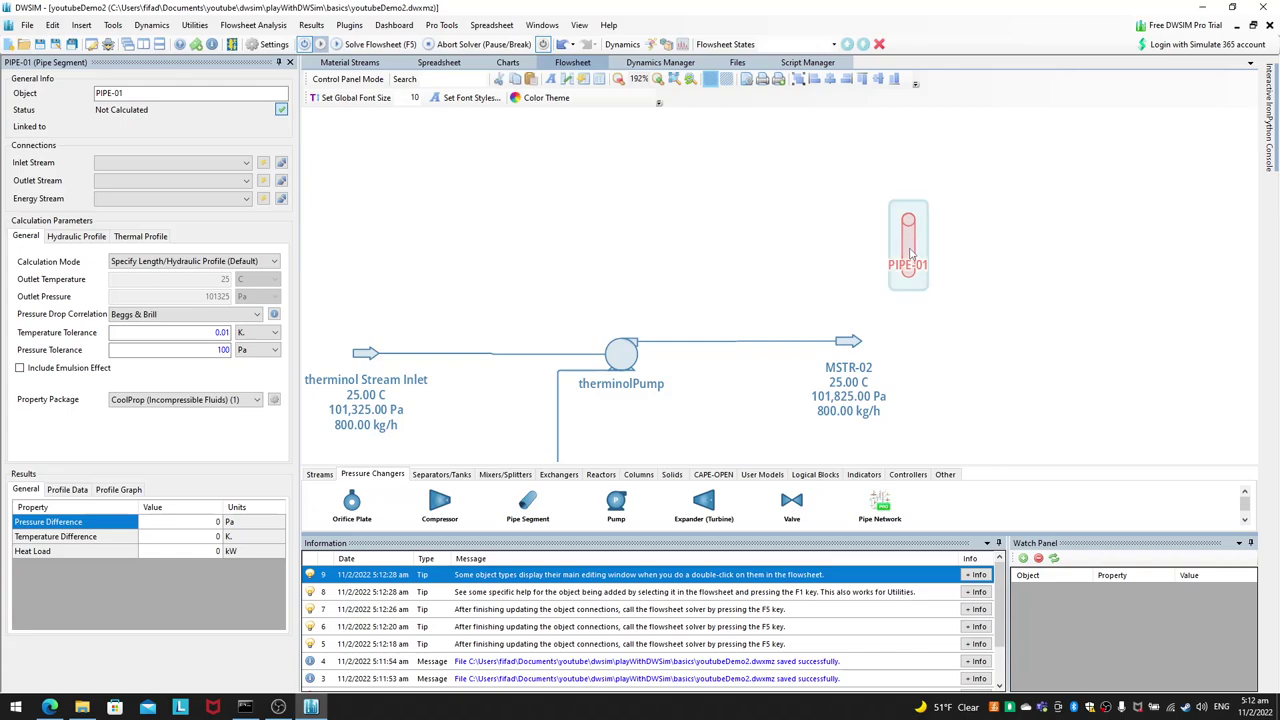
Step: Connect MSTR-02 as the inlet of PIPE-01 and create a new outlet material stream for it
left_click(168, 162)
left_click(170, 180)
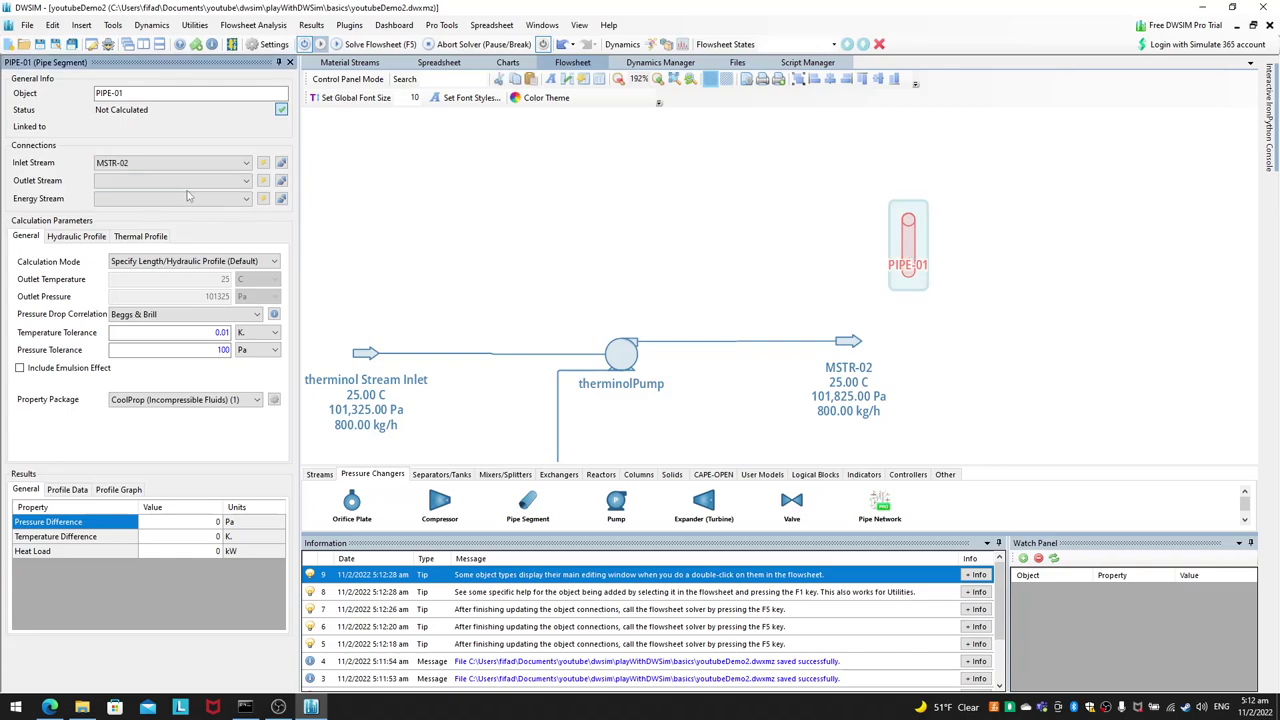
left_click(262, 181)
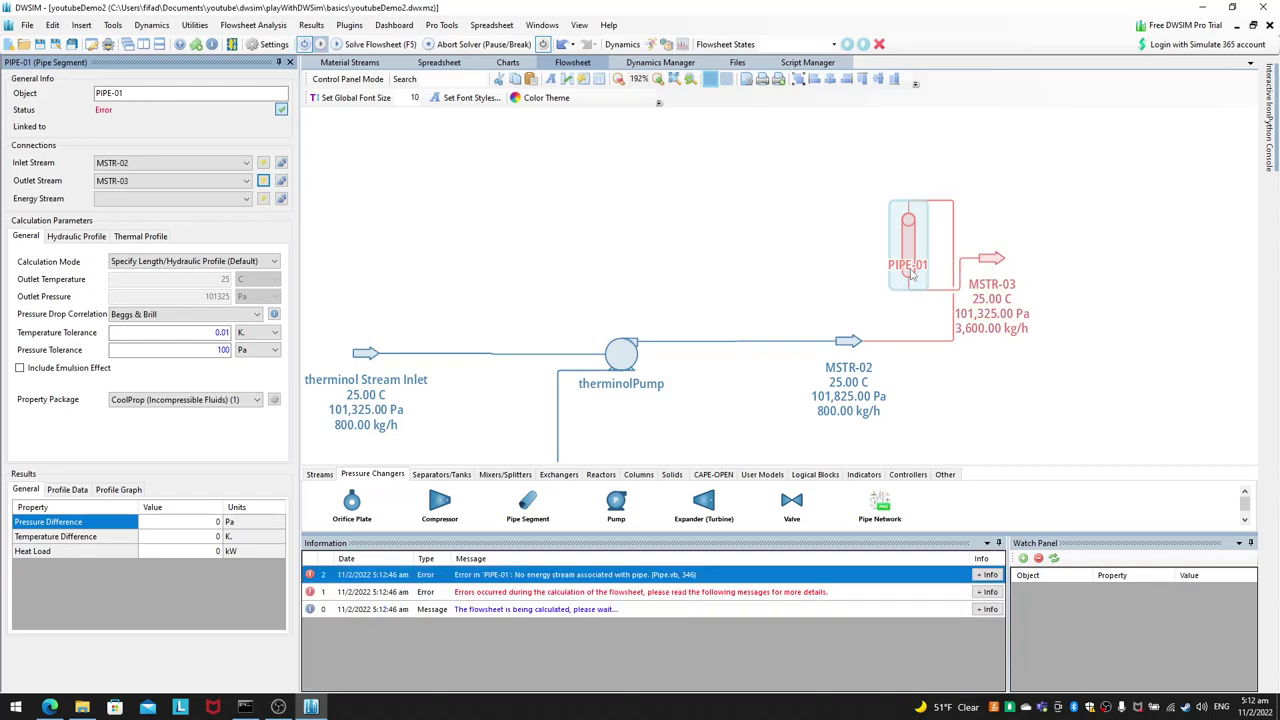
Step: Rotate PIPE-01 so its inlet faces down and its outlet faces up, and place MSTR-03 above it, offset away from the pump
left_click_drag(985, 266, 818, 179)
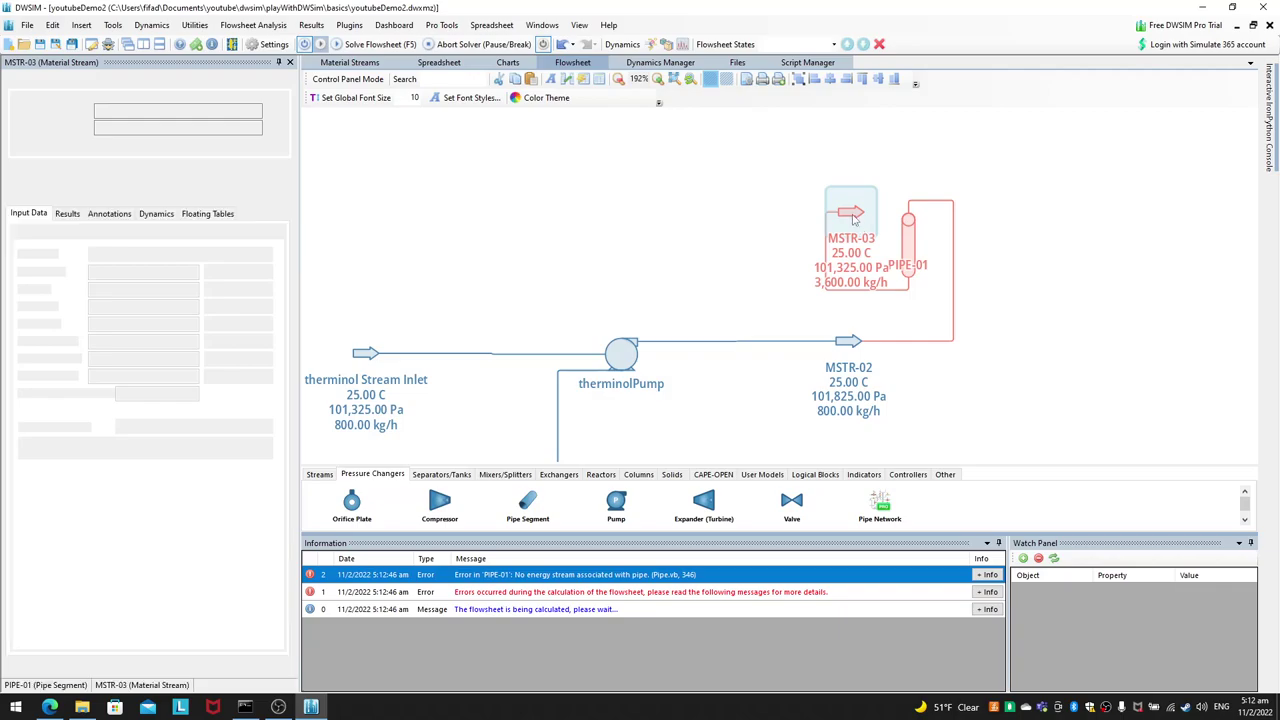
right_click(913, 251)
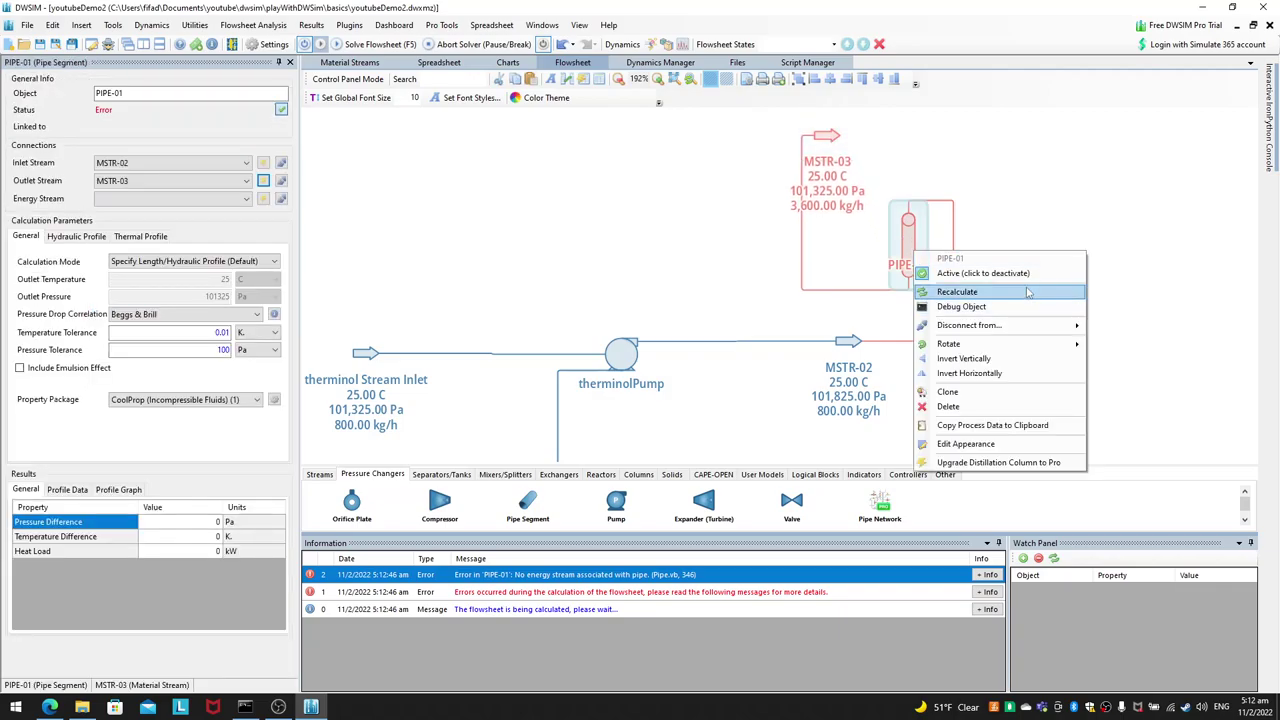
mouse_move(1050, 343)
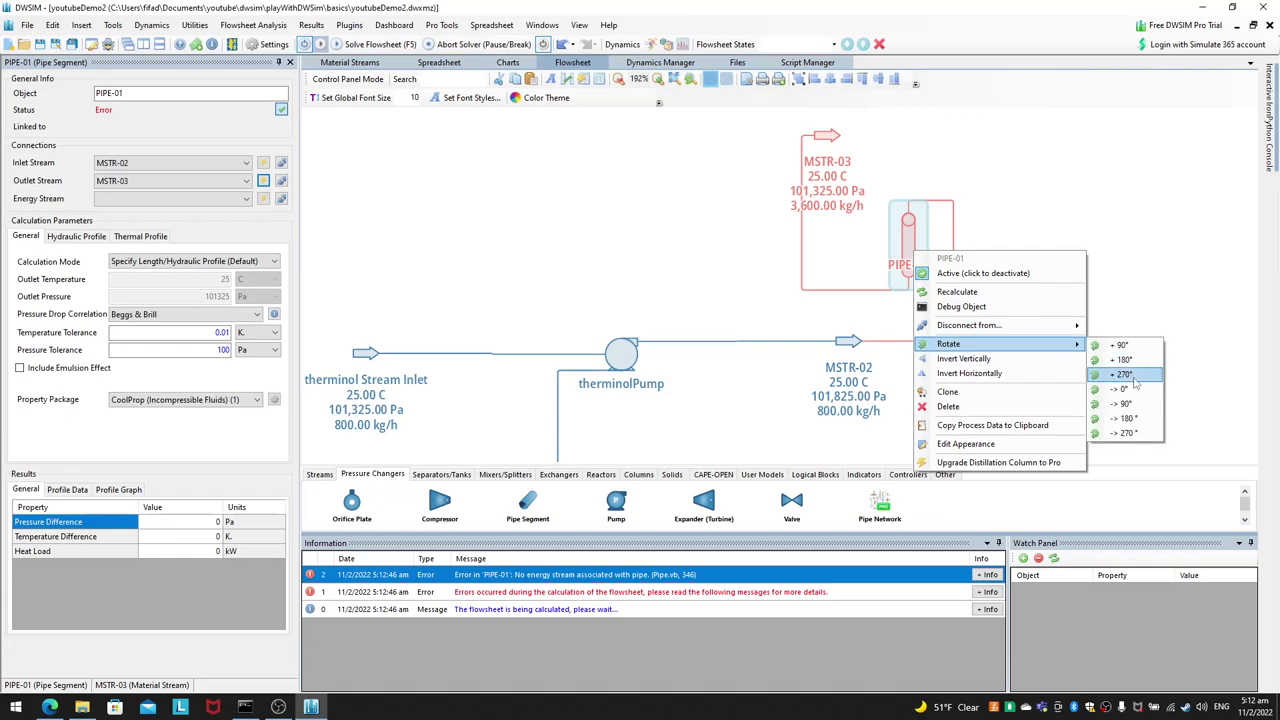
left_click(1130, 373)
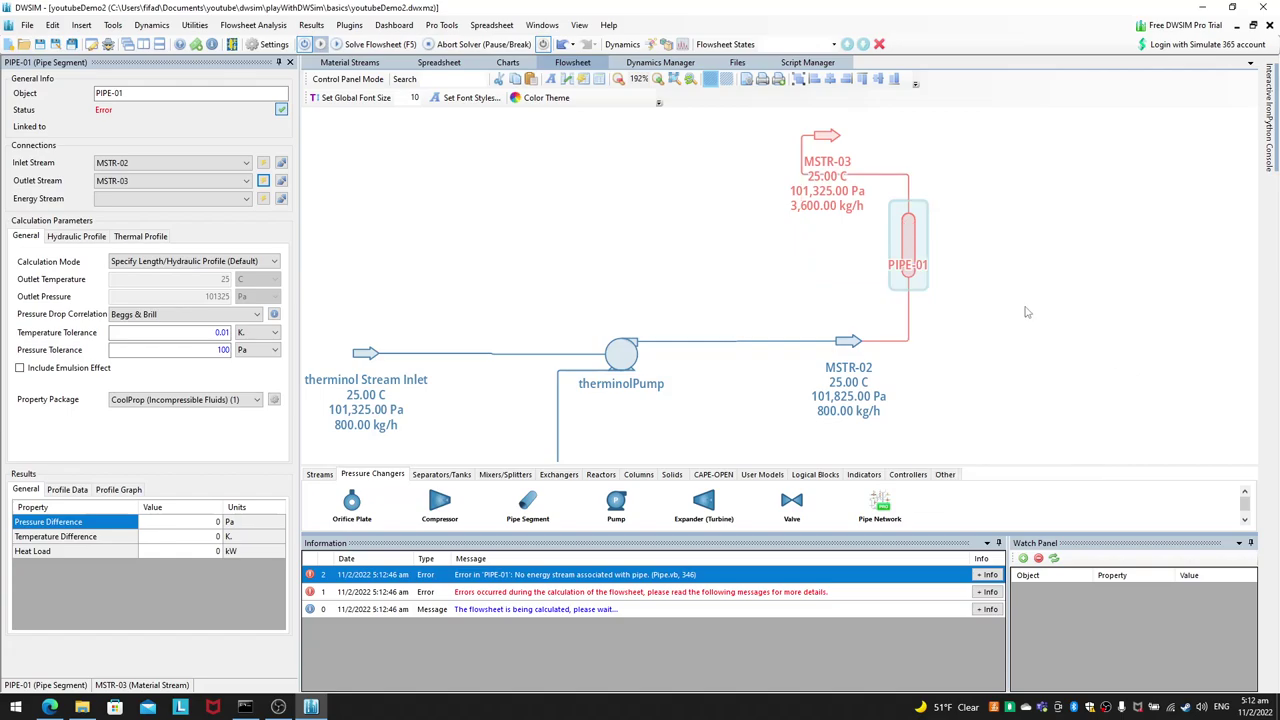
left_click_drag(827, 138, 960, 131)
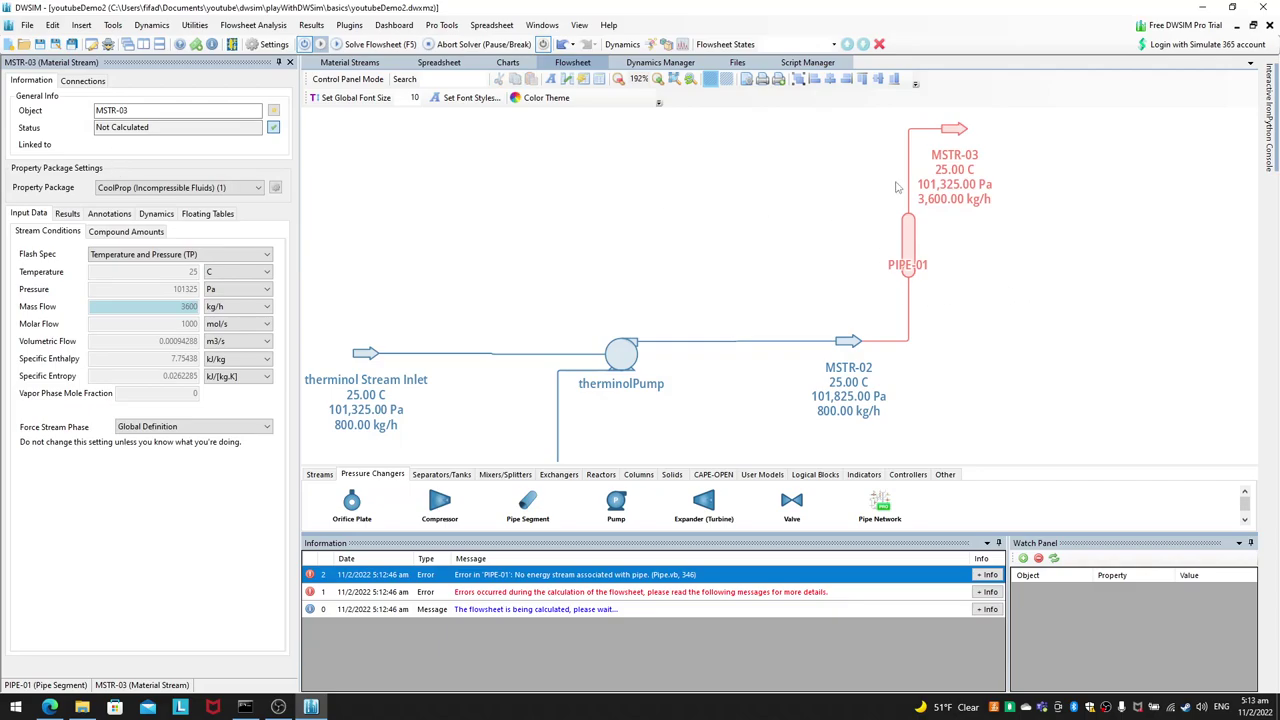
Step: Rename PIPE-01 as therminolOutletPipe and save the flowsheet
left_click(913, 248)
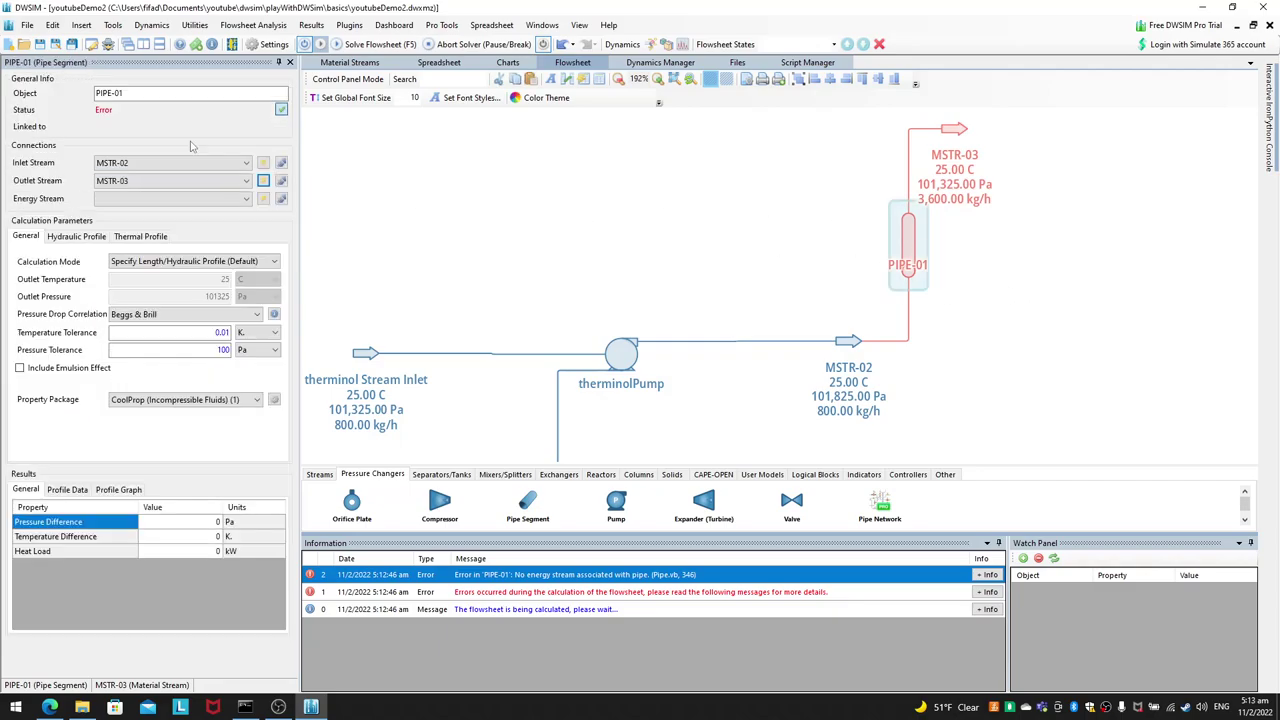
triple_click(253, 95)
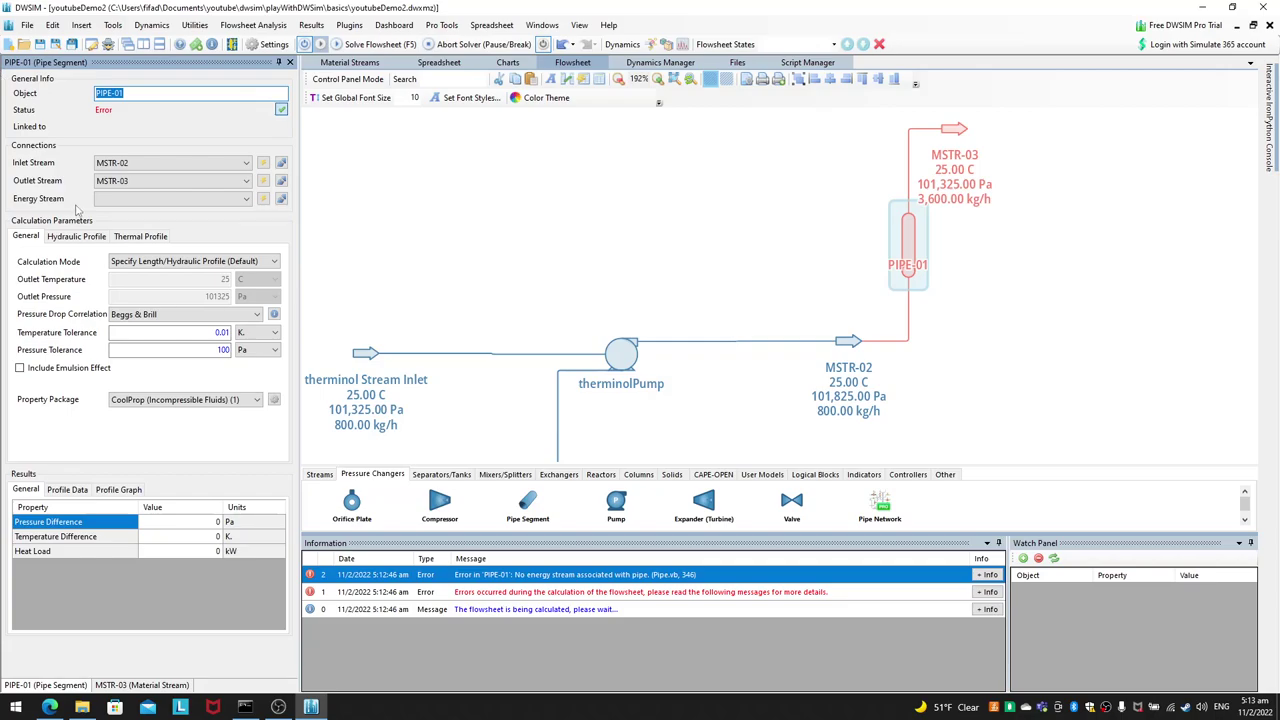
type("therminolOutletPipe")
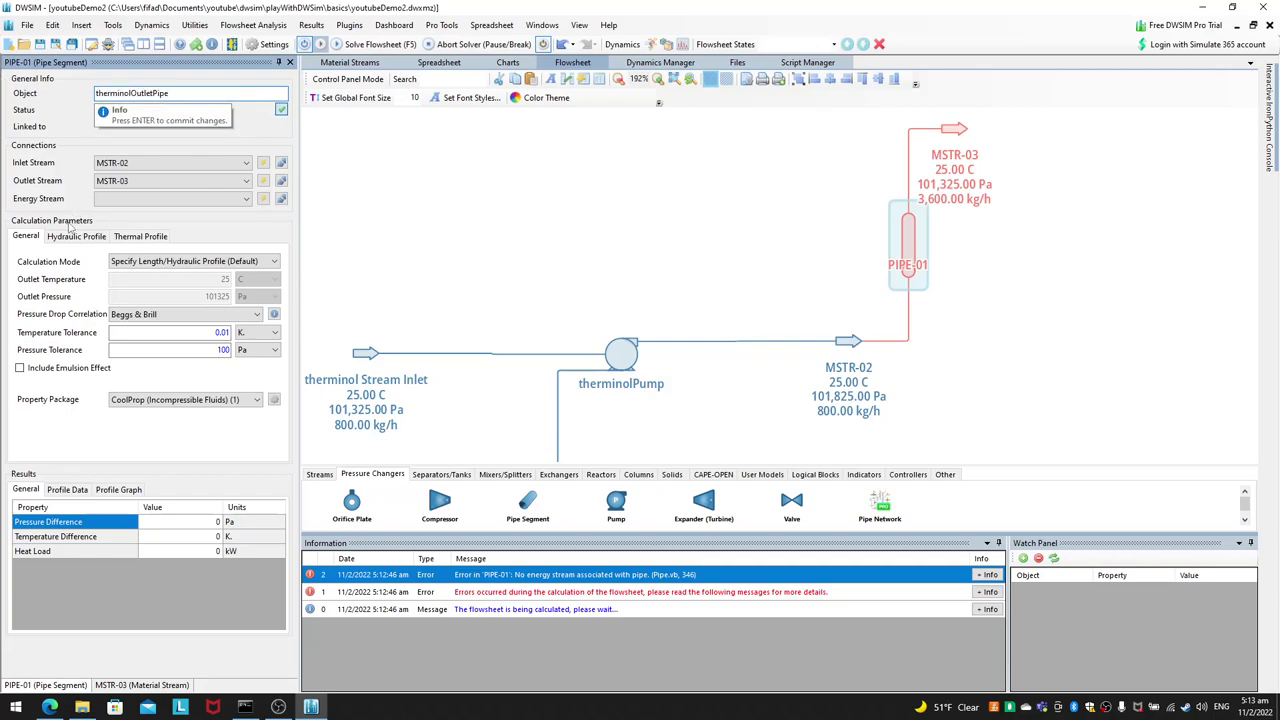
key("Return")
left_click(1000, 295)
key("ctrl+s")
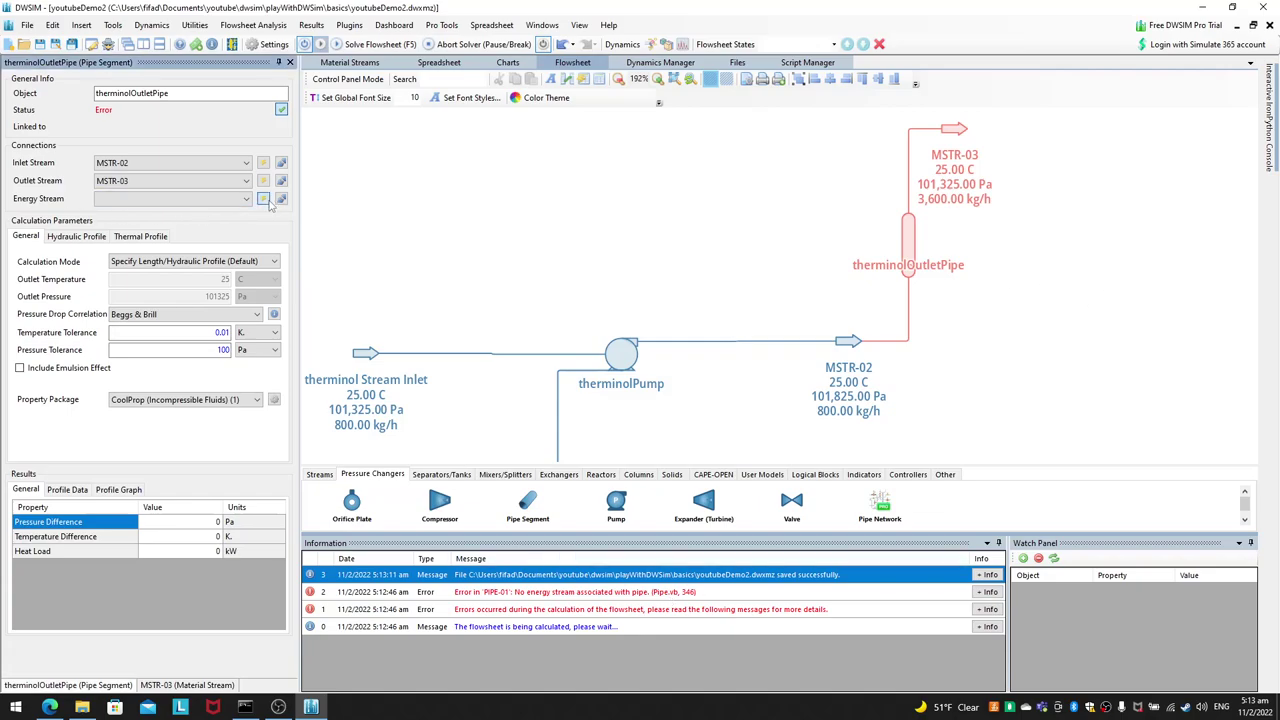
Step: Create a new energy stream for therminolOutletPipe and place it beside the pipe, on the side away from the pump
left_click_drag(945, 295, 1095, 257)
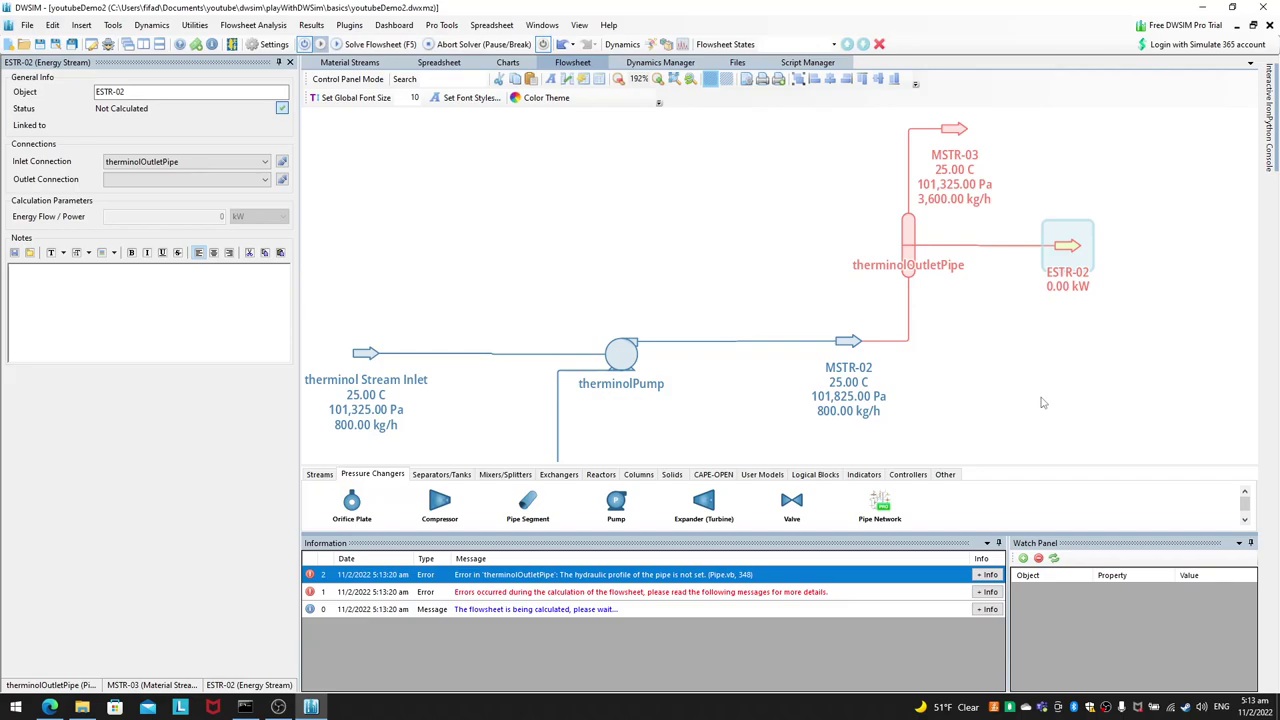
Step: Open the therminolOutletPipe properties and review its calculation modes, keeping Specify Length/Hydraulic Profile (Default)
left_click(913, 253)
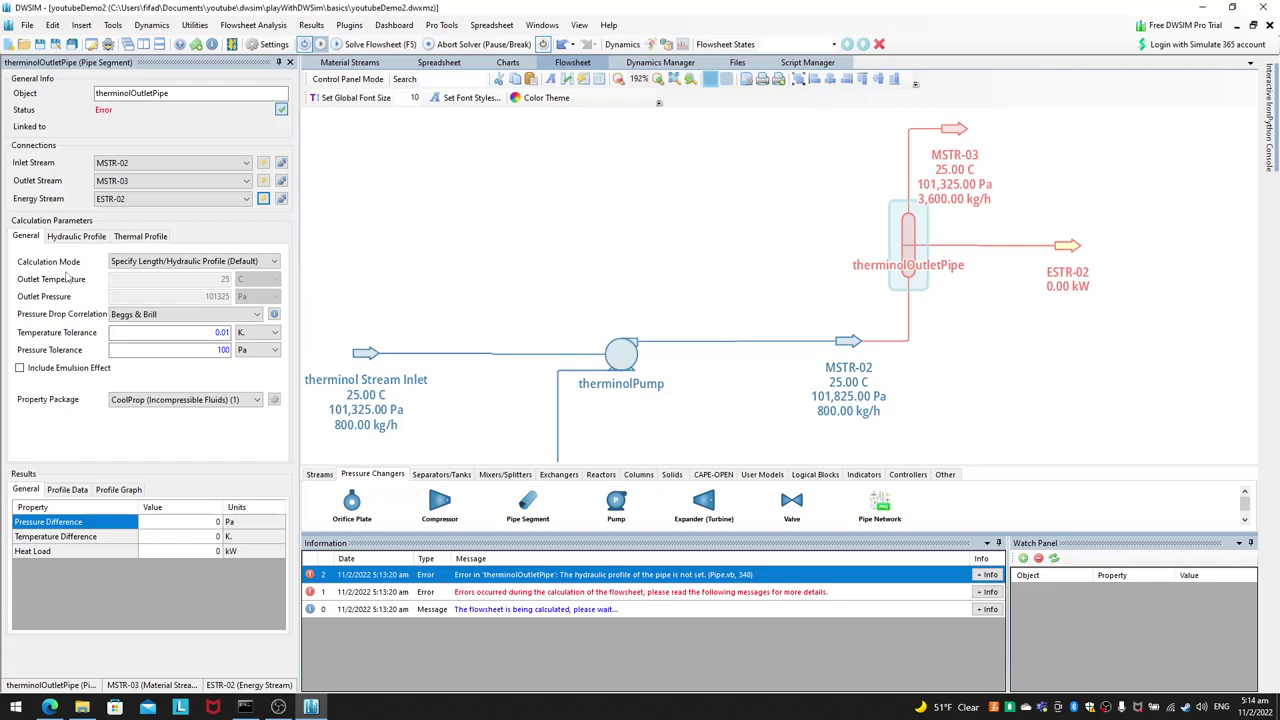
left_click(147, 262)
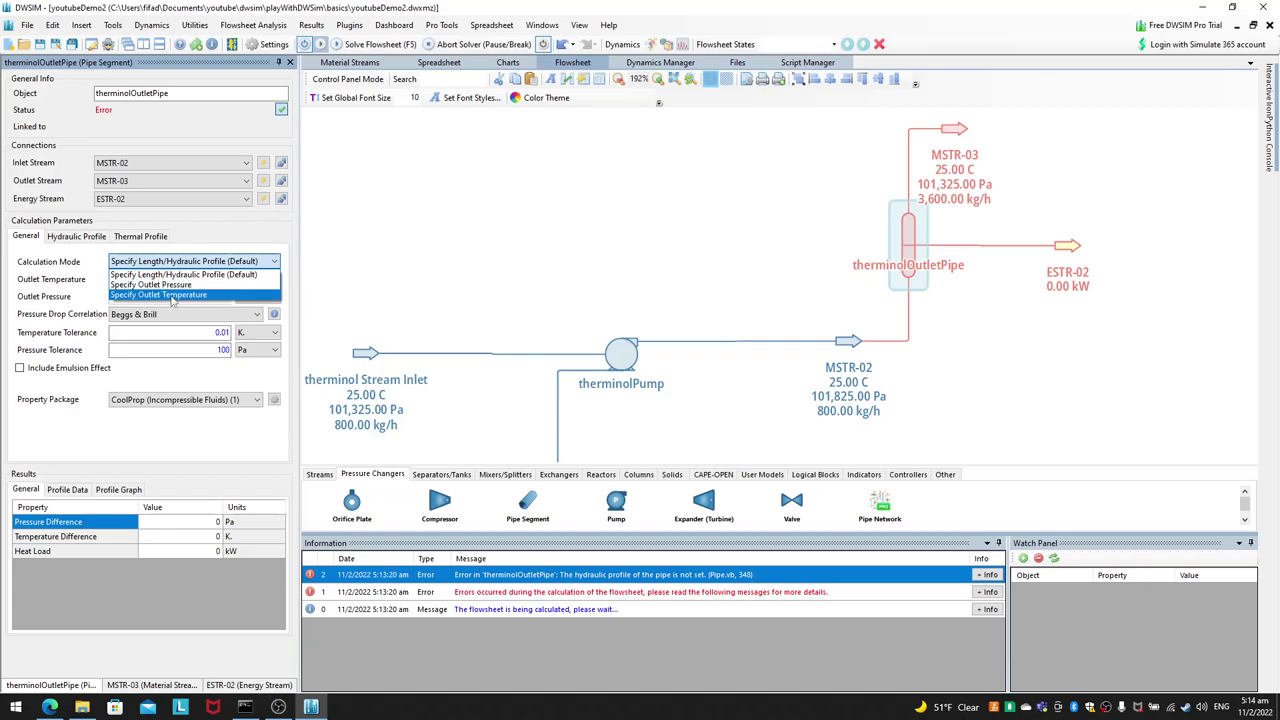
left_click(72, 290)
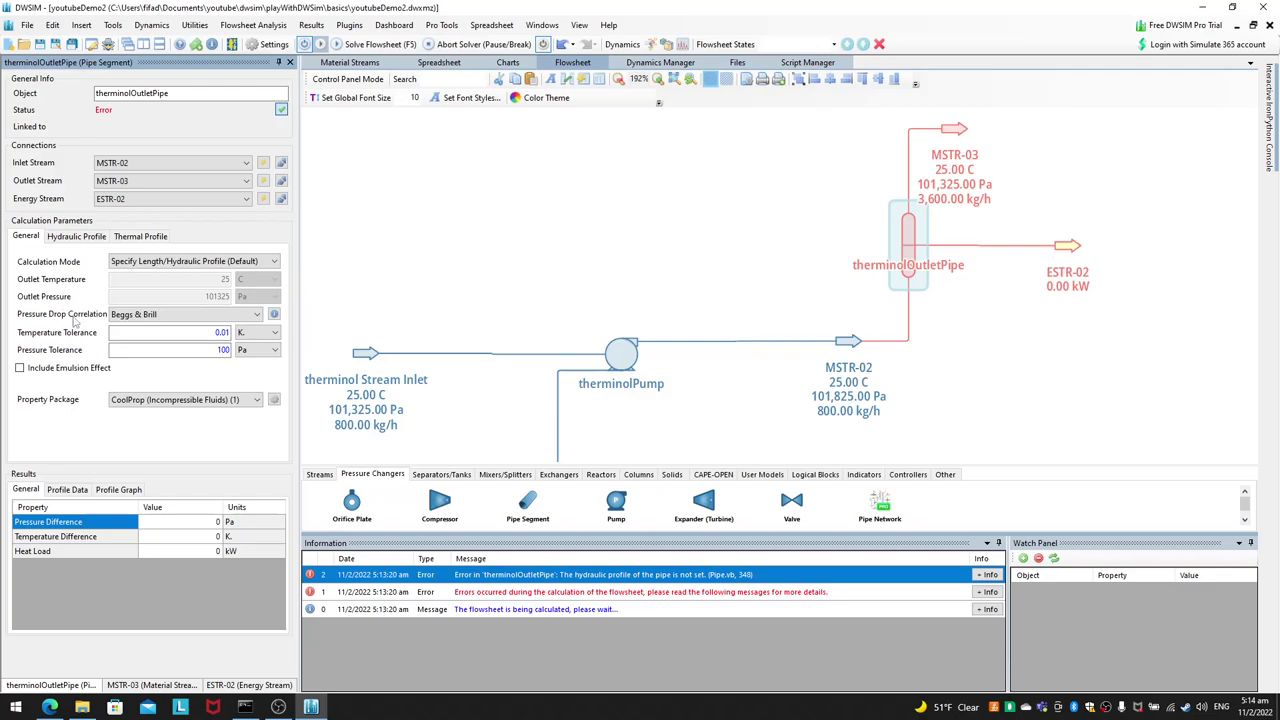
Step: Review the pressure drop correlation options, read the reference page on the Beggs and Brill correlation, and close it
left_click(160, 315)
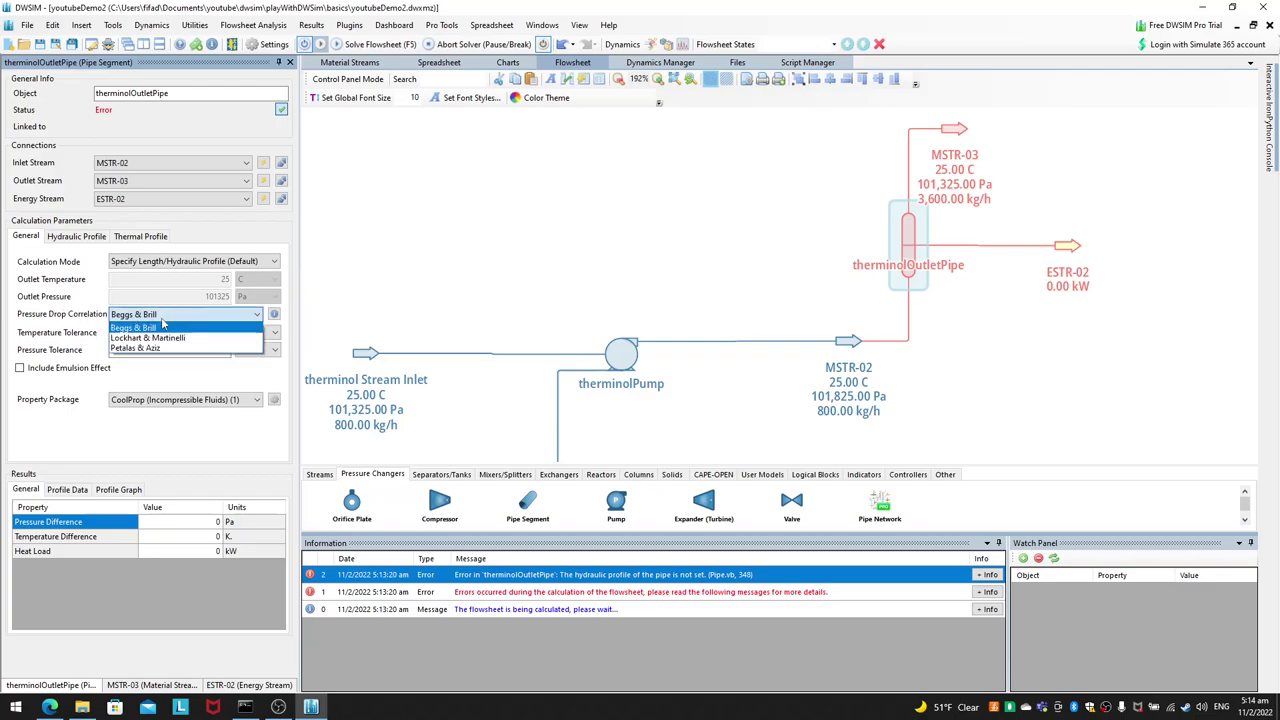
left_click(264, 316)
left_click(275, 315)
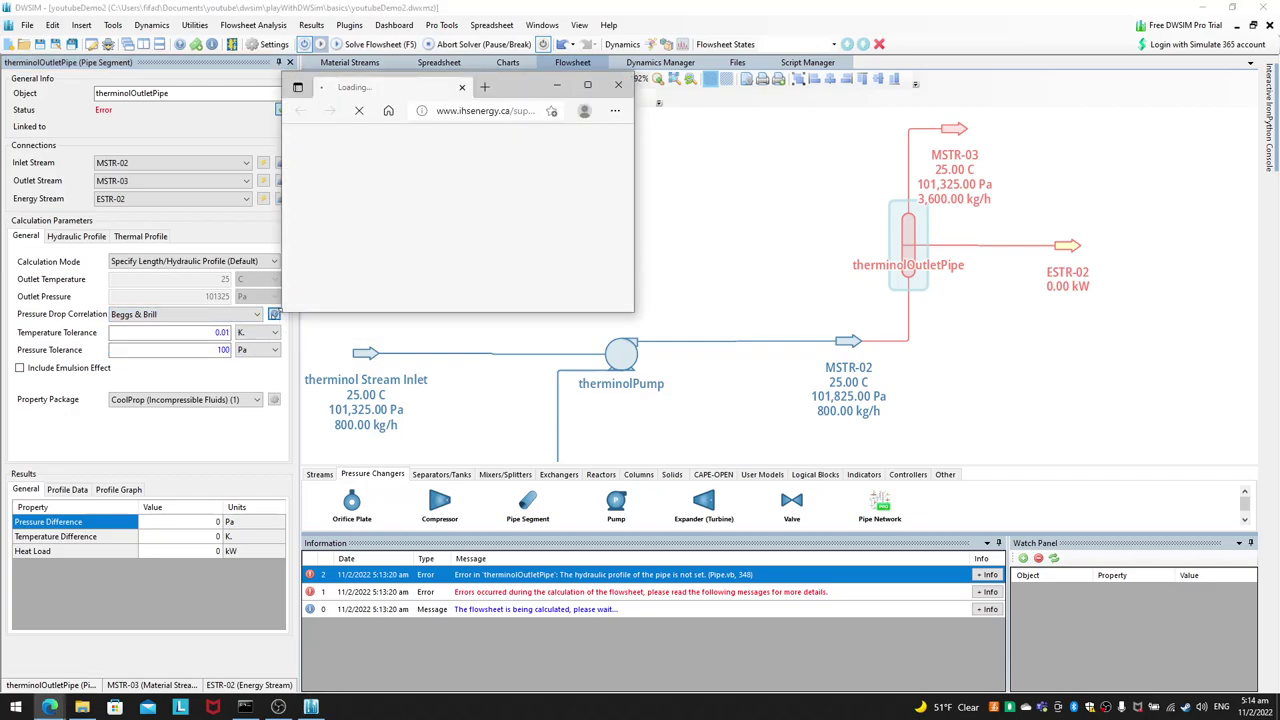
left_click_drag(429, 150, 502, 262)
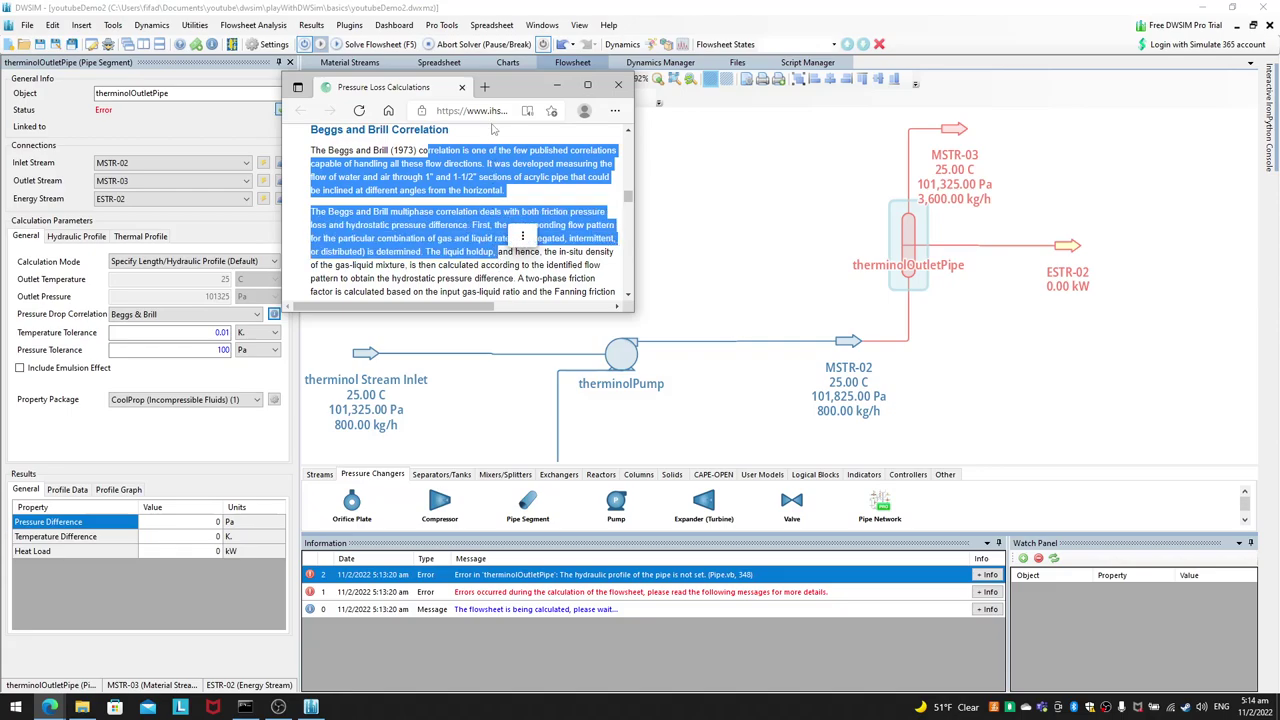
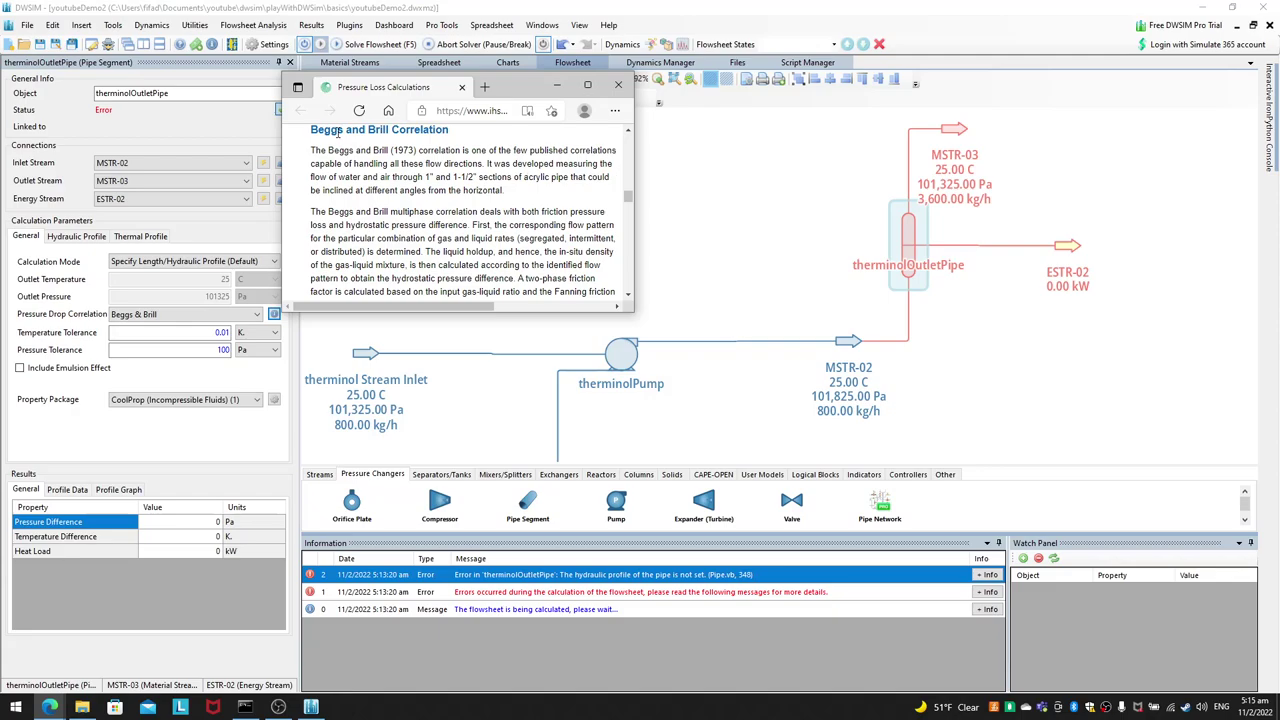
left_click_drag(352, 146, 428, 237)
left_click(428, 237)
left_click(618, 84)
Step: Review the pipe's temperature and pressure tolerances and its available property packages
left_click(220, 332)
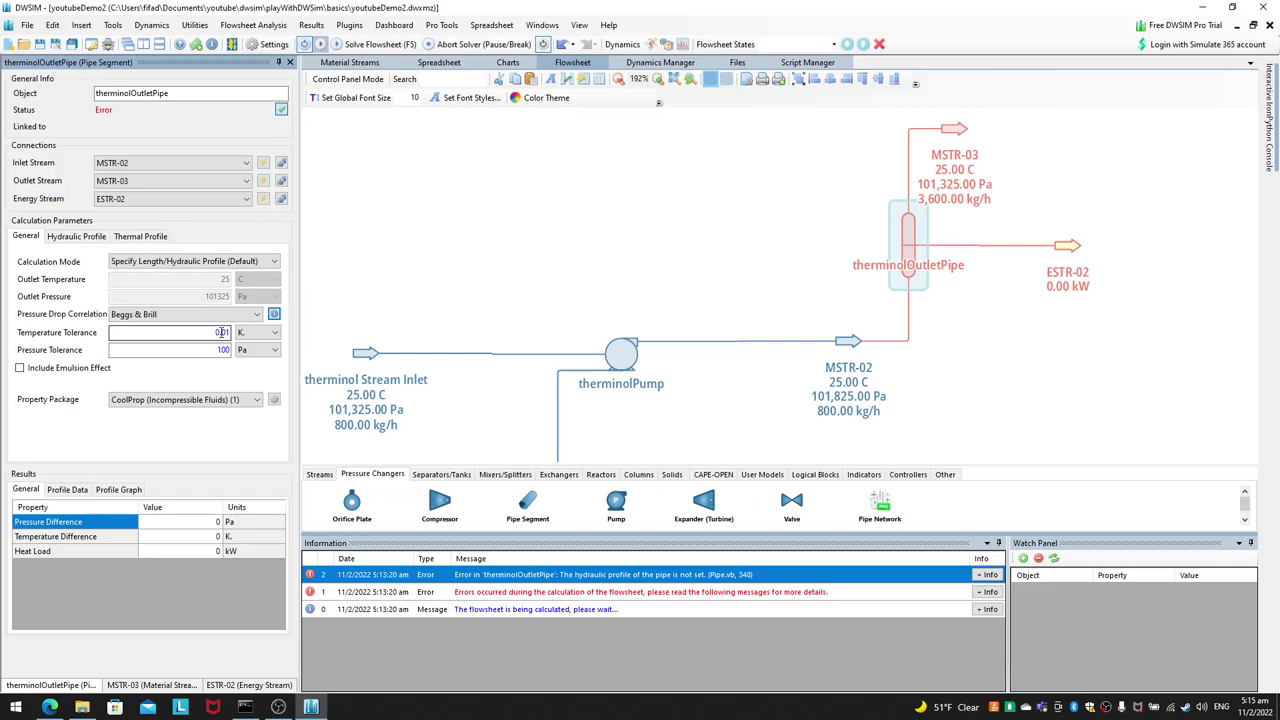
left_click(224, 349)
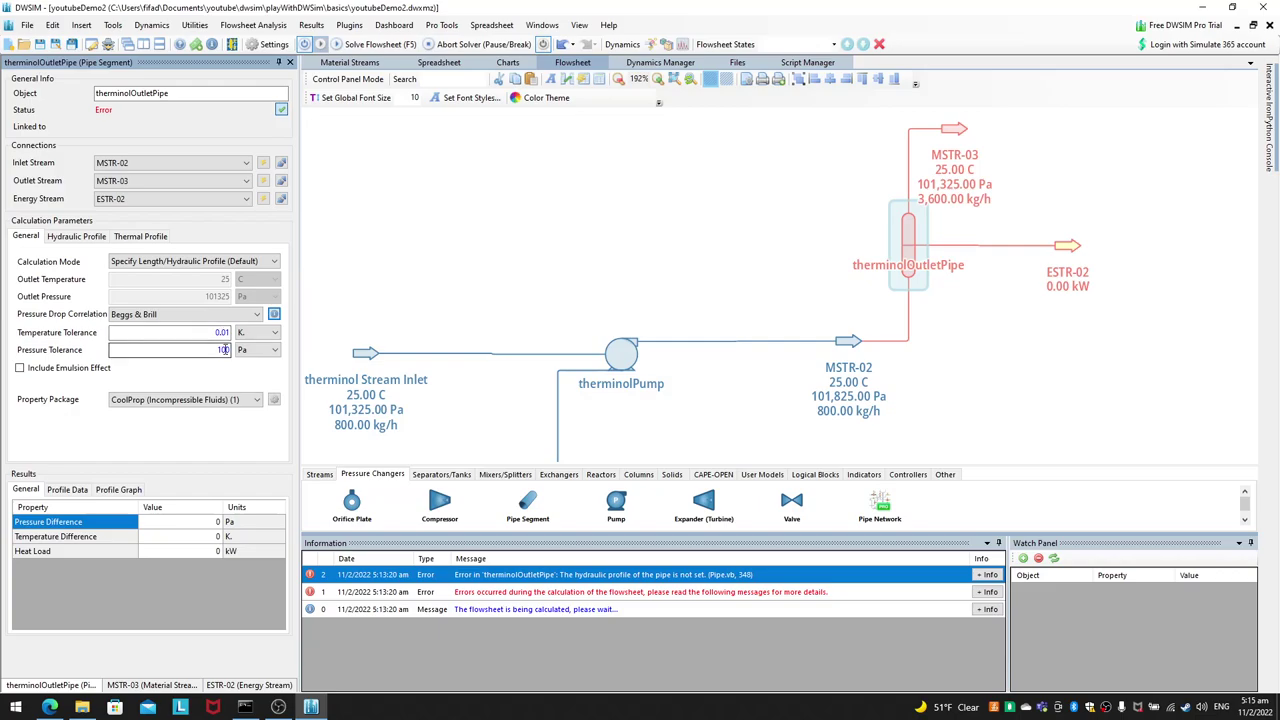
key("Return")
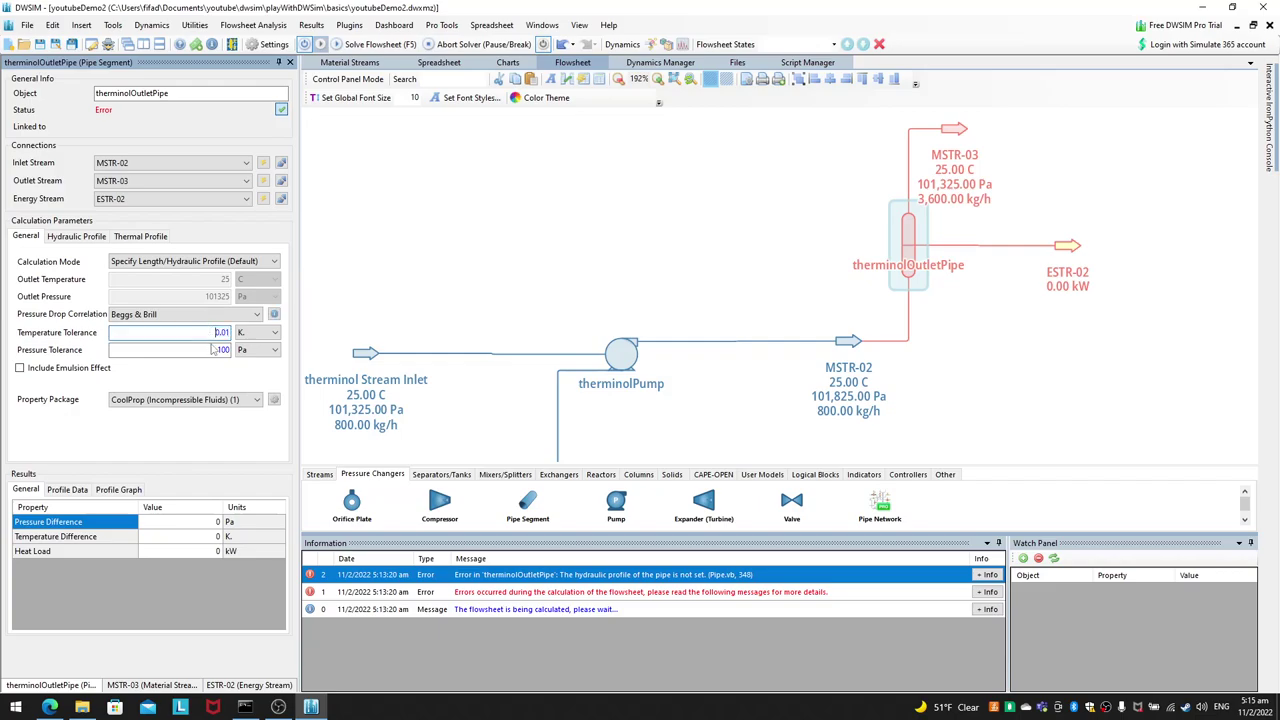
double_click(213, 350)
left_click(200, 400)
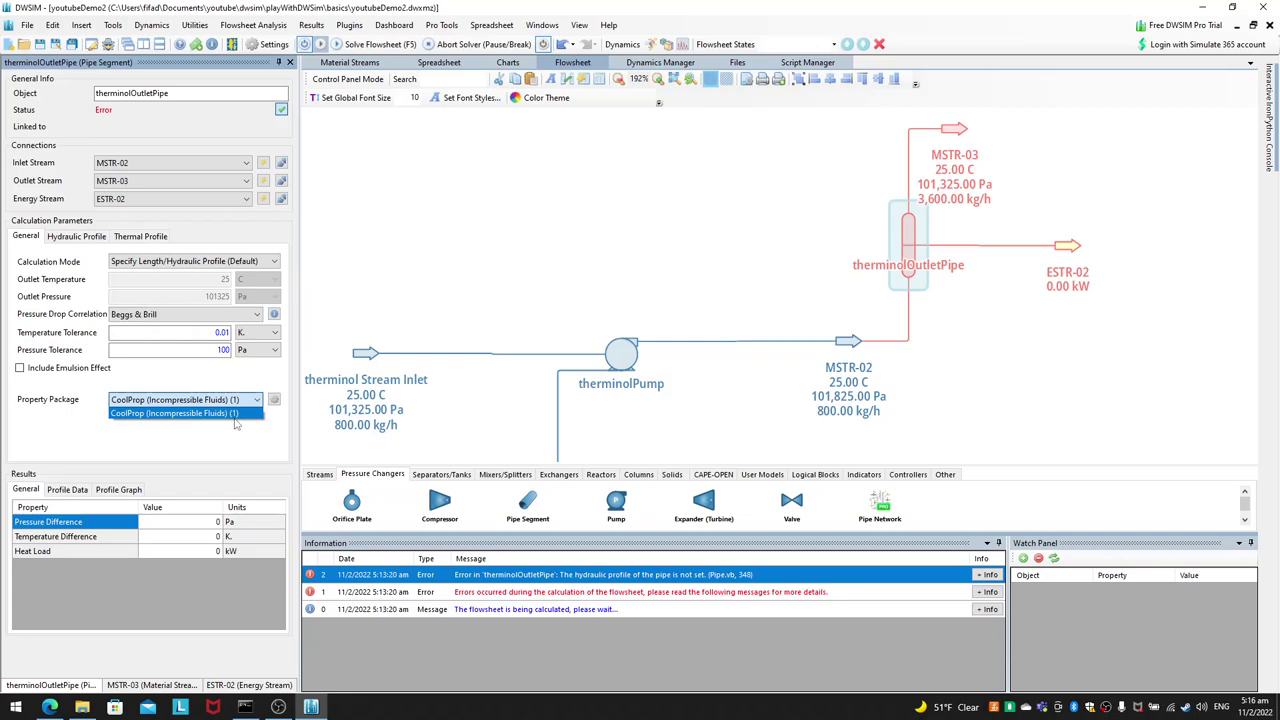
left_click(236, 424)
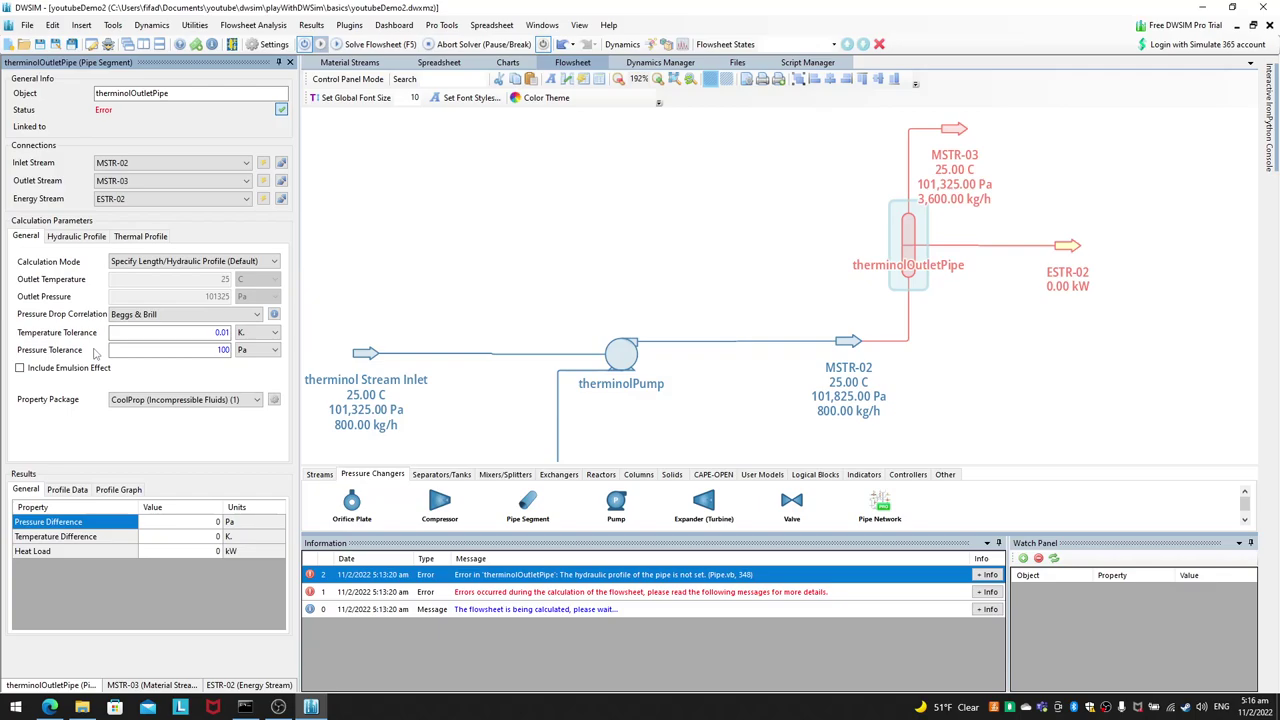
Step: Add a second segment to the pipe's hydraulic profile and remove it again
left_click(97, 240)
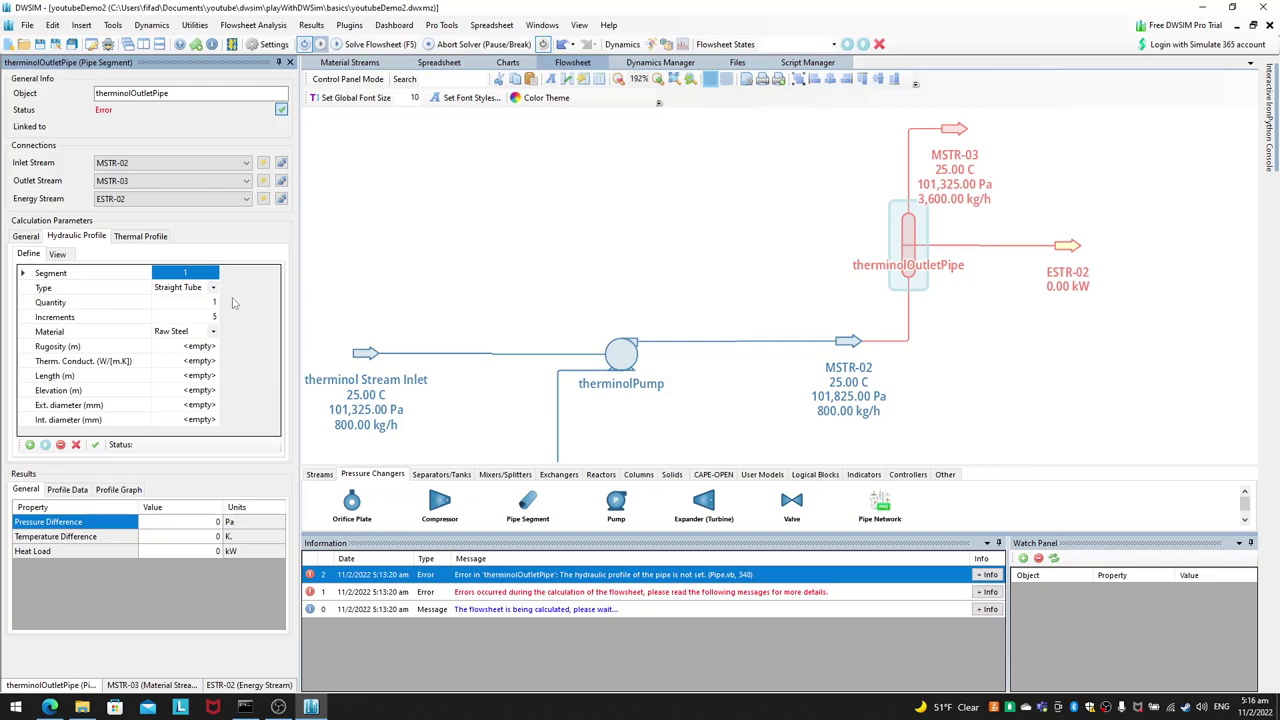
left_click(30, 445)
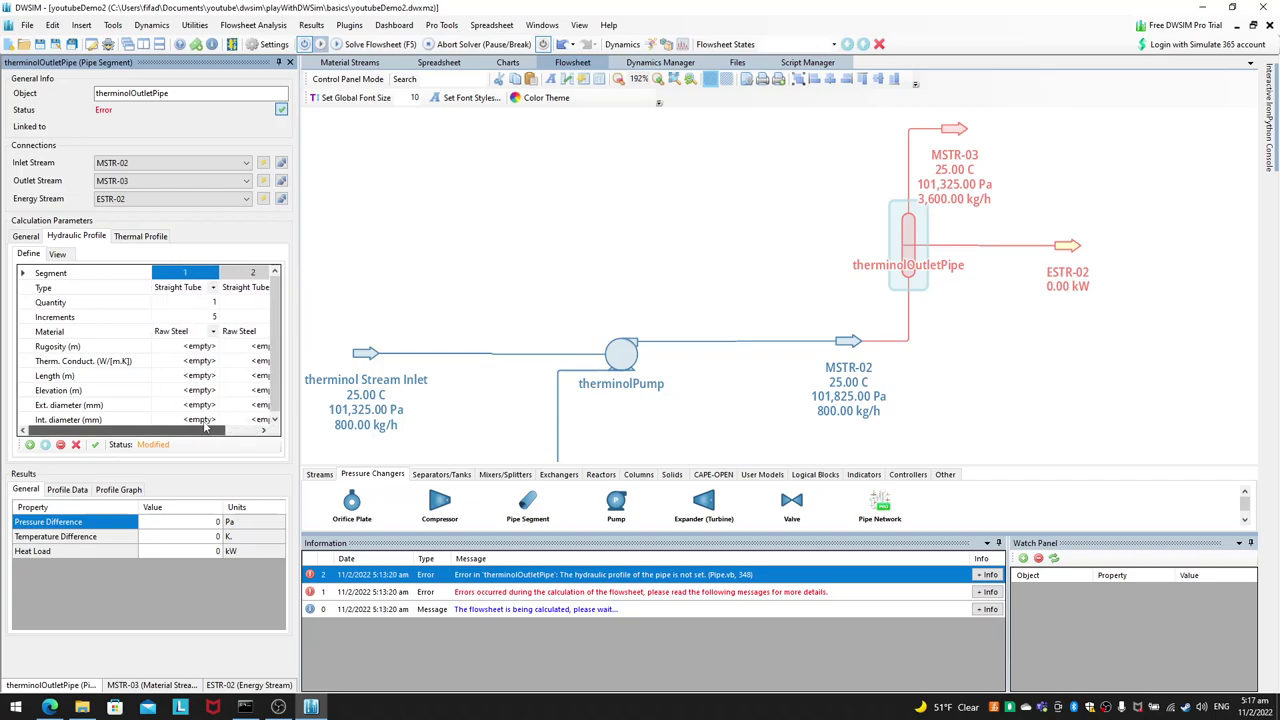
left_click(237, 288)
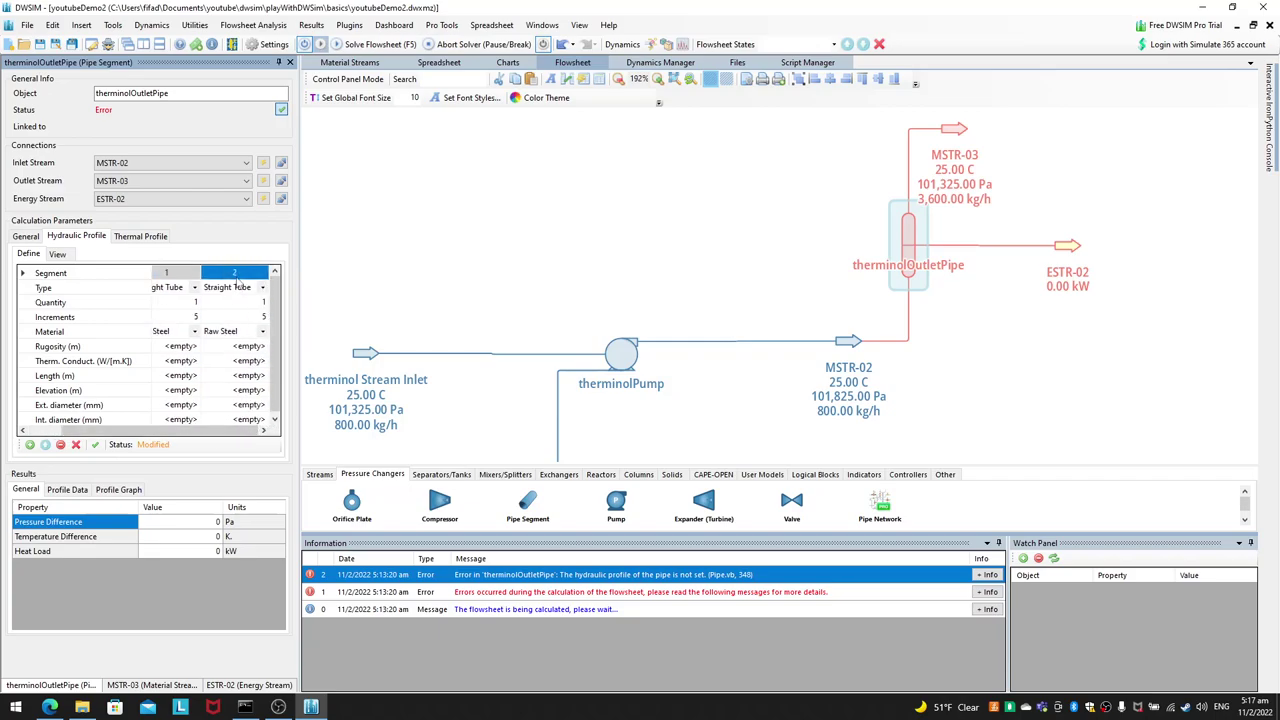
left_click(60, 445)
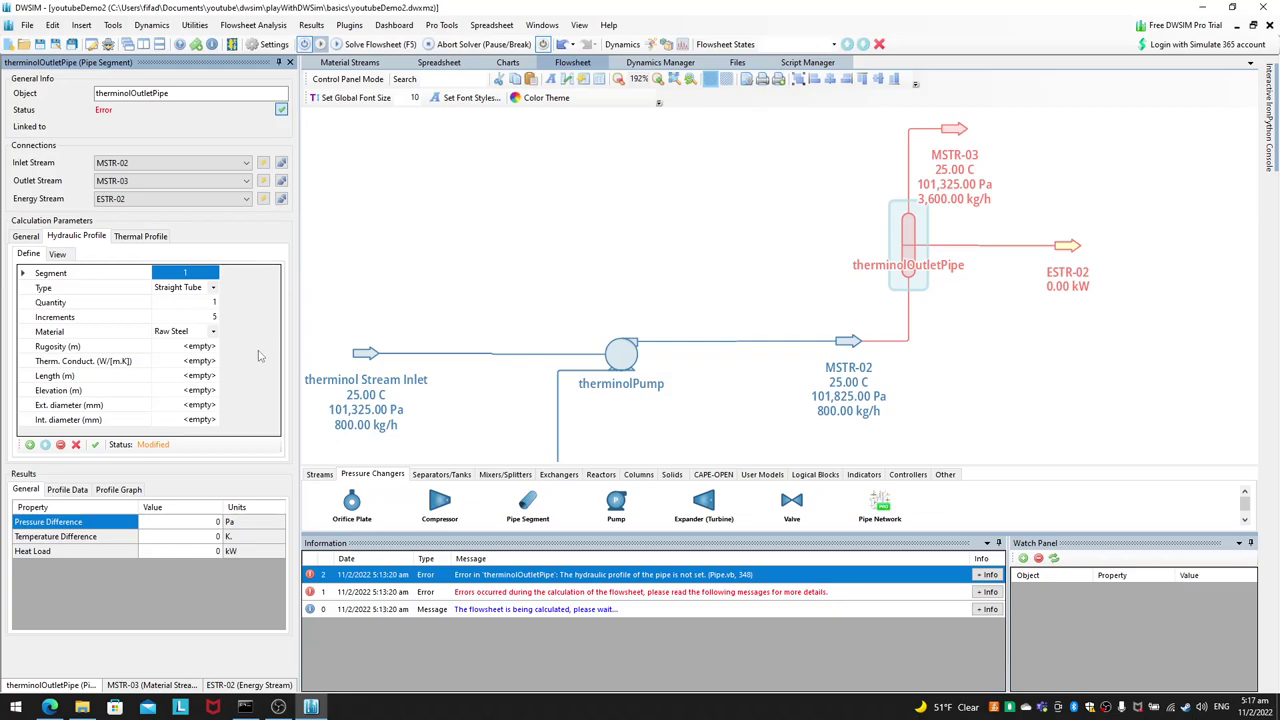
Step: Check the pipe's thermal profile and its hydraulic profile plot, and return to the segment definition
left_click(910, 250)
left_click(148, 236)
left_click(78, 235)
left_click(57, 254)
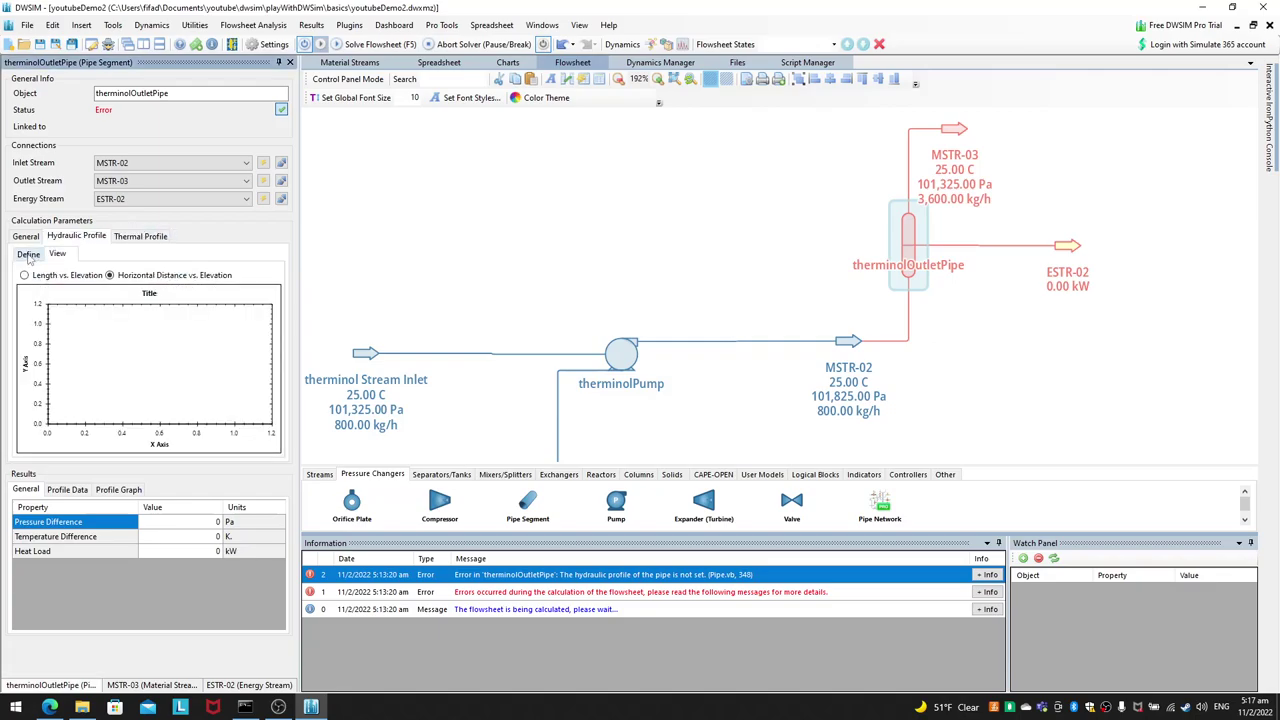
left_click(29, 254)
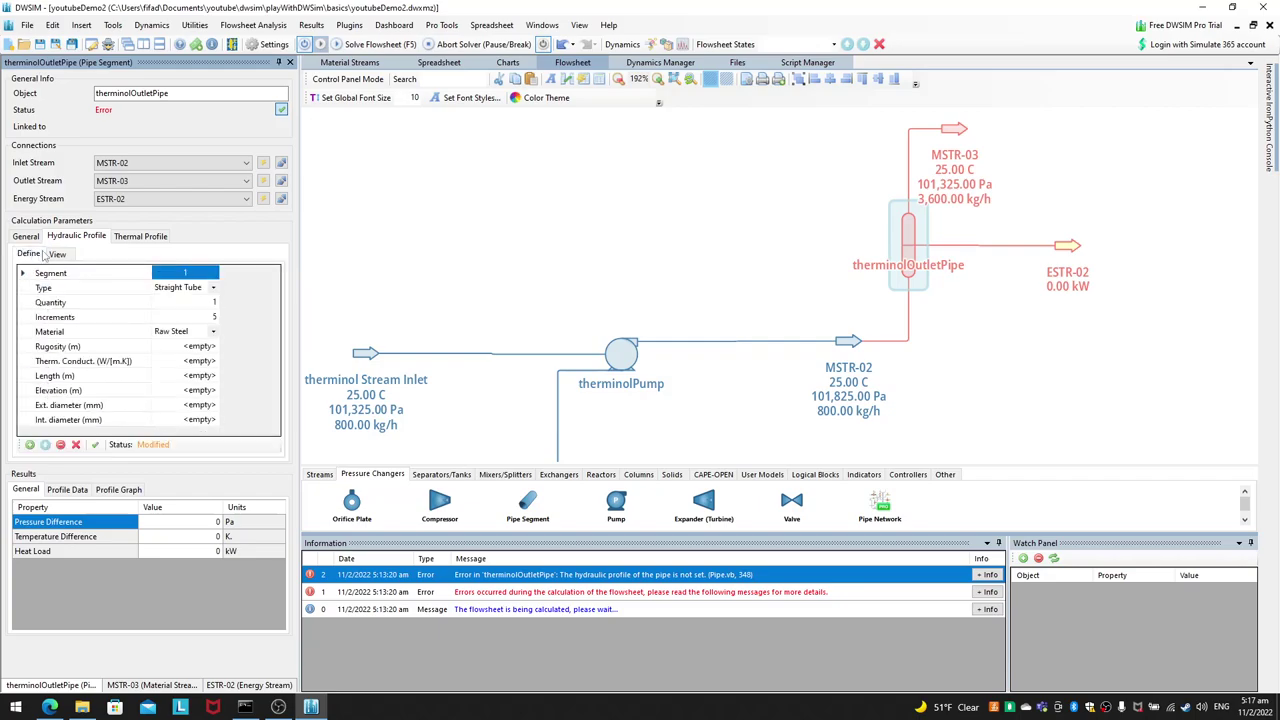
Step: Review the available types for segment 1, try Elbow 90 dg, and examine its internal diameter field
left_click(214, 287)
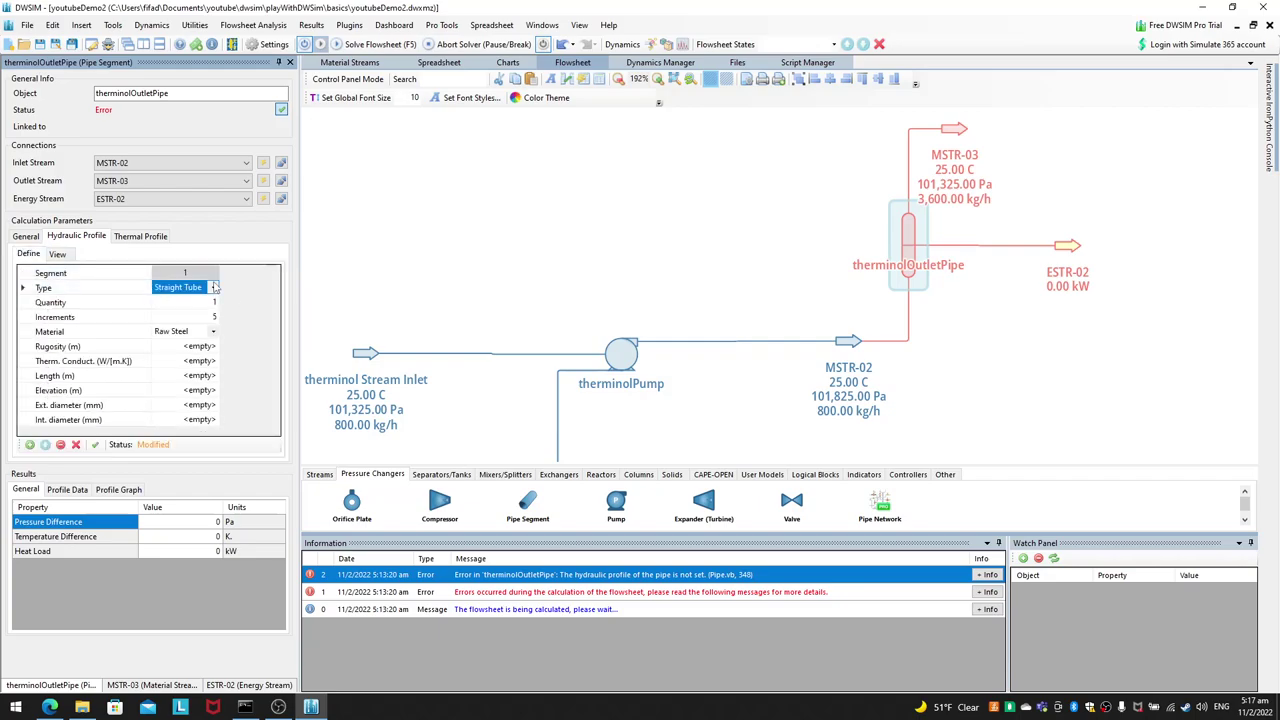
left_click(214, 287)
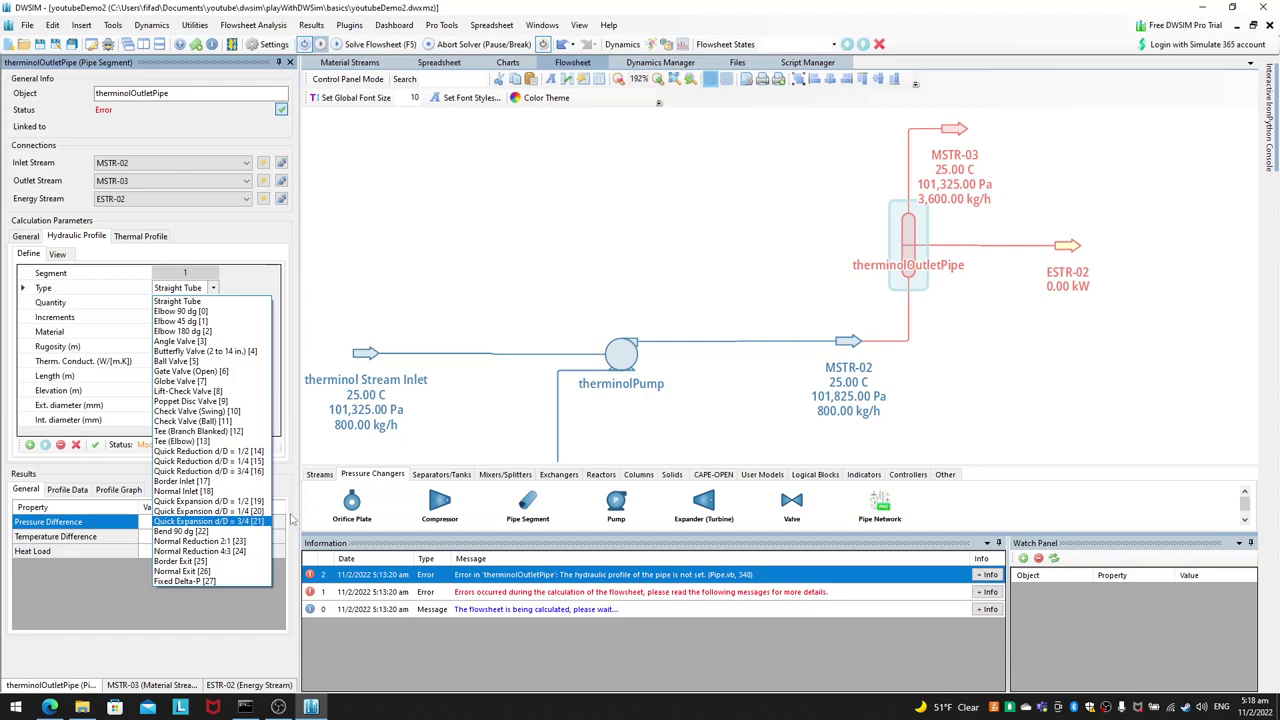
left_click(201, 601)
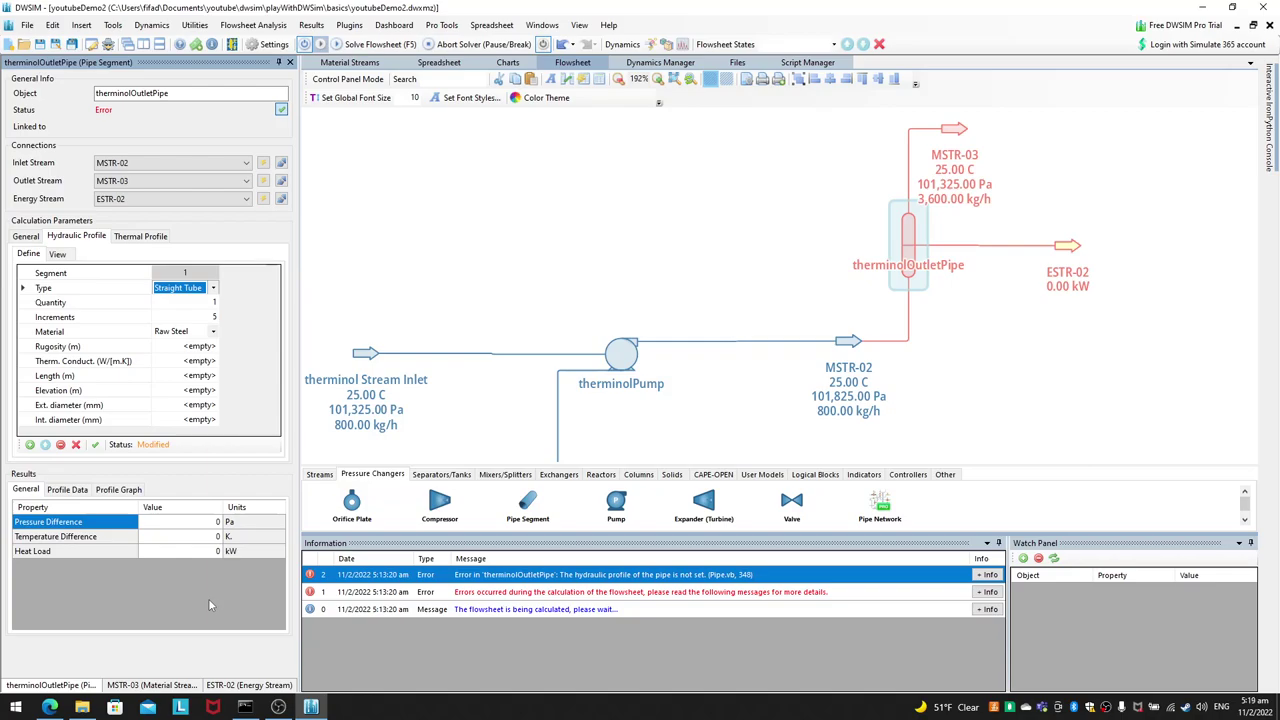
left_click(213, 288)
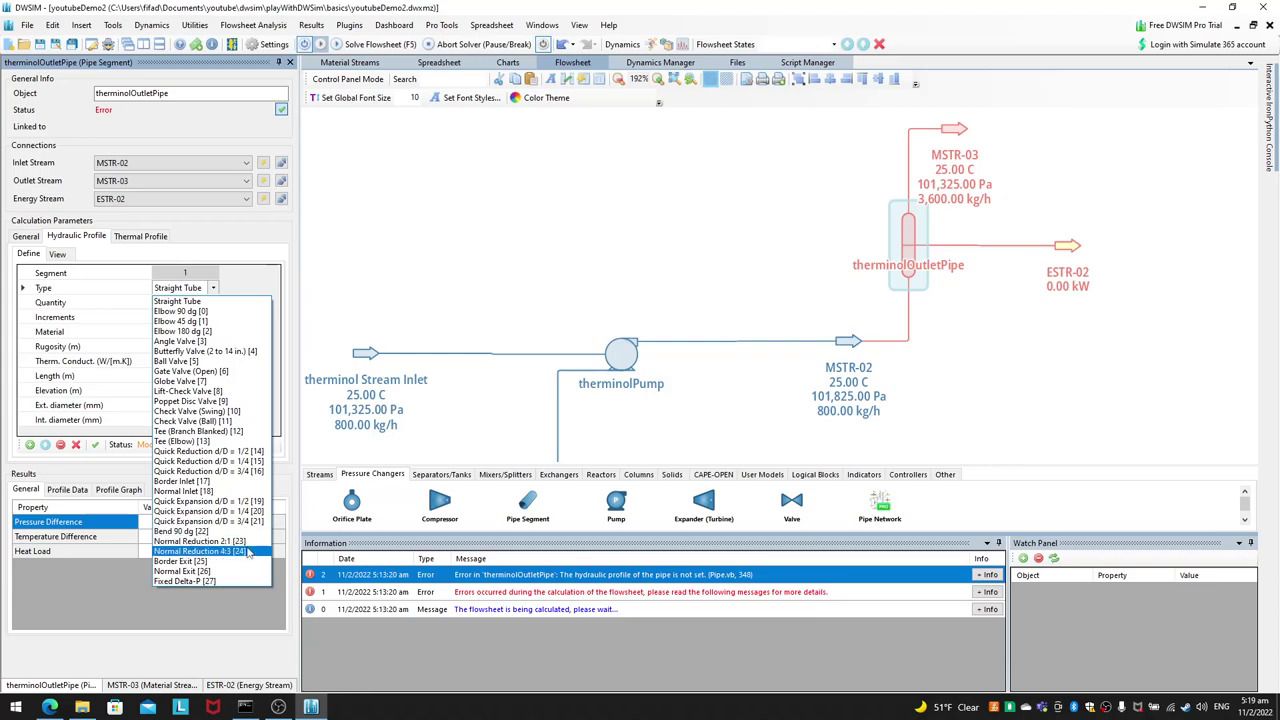
left_click(248, 311)
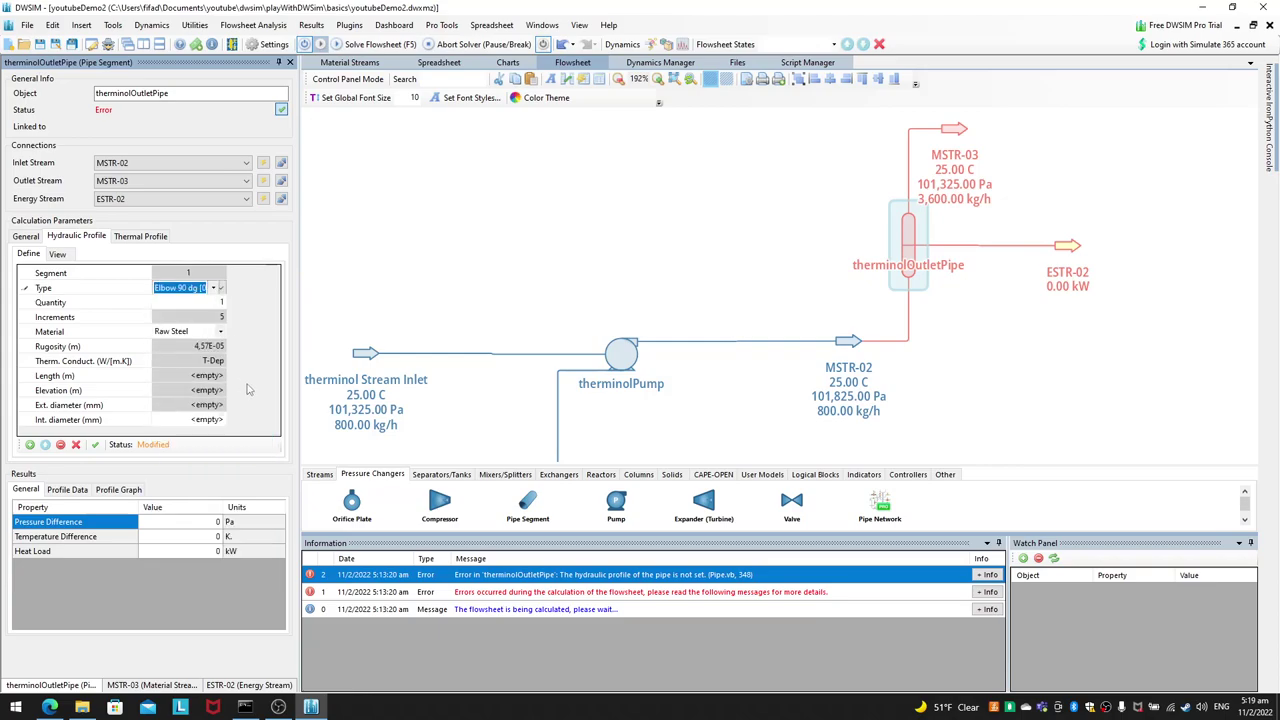
left_click(212, 421)
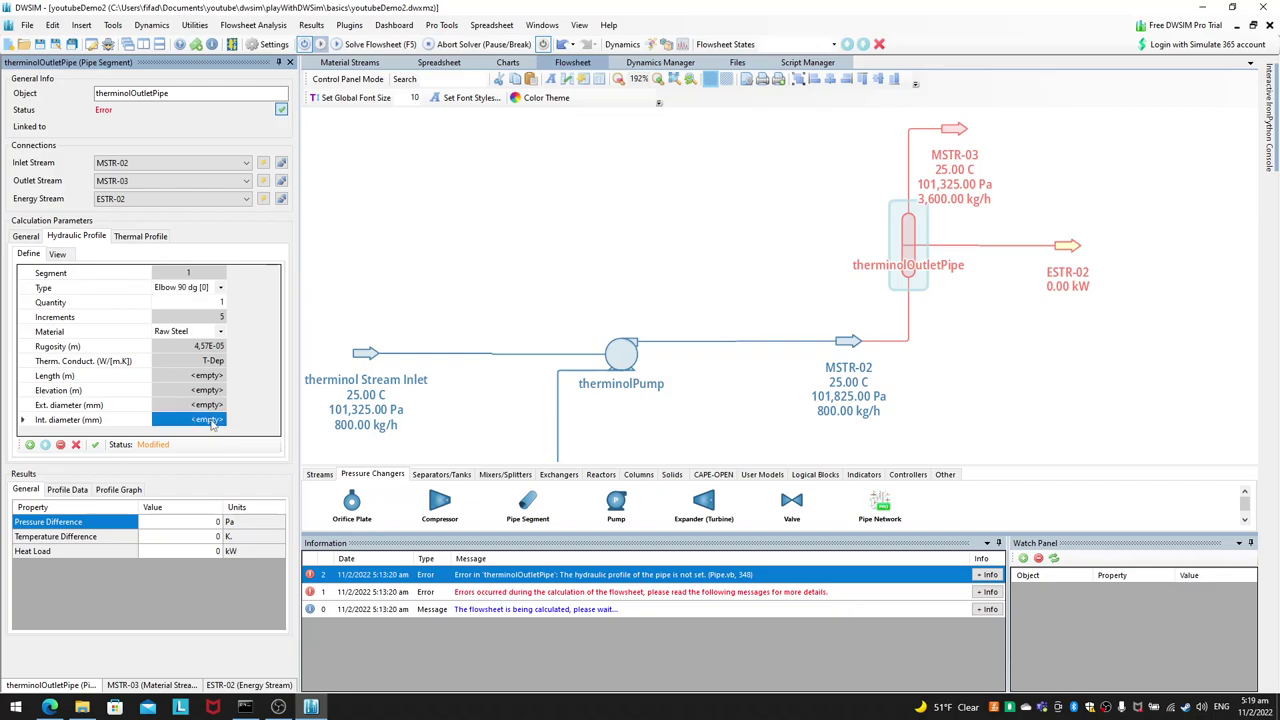
left_click(220, 420)
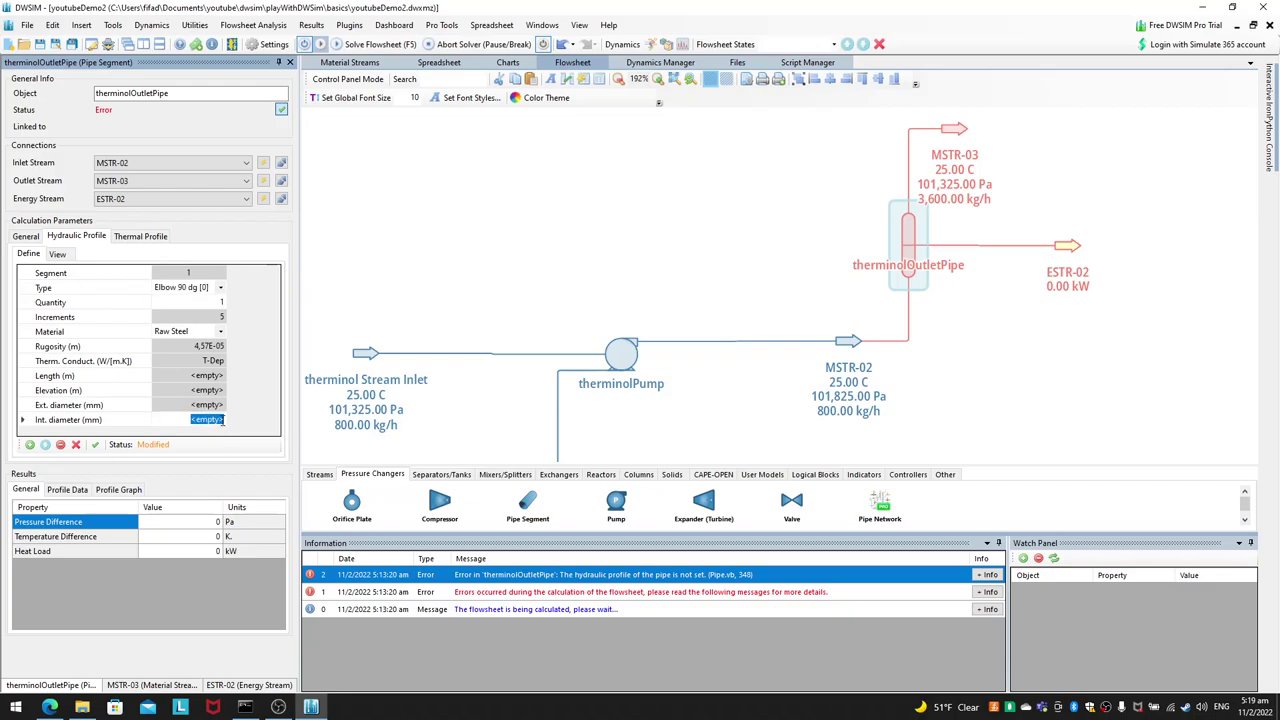
Step: Try Elbow 180 dg as the type of segment 1
left_click(219, 289)
left_click(220, 289)
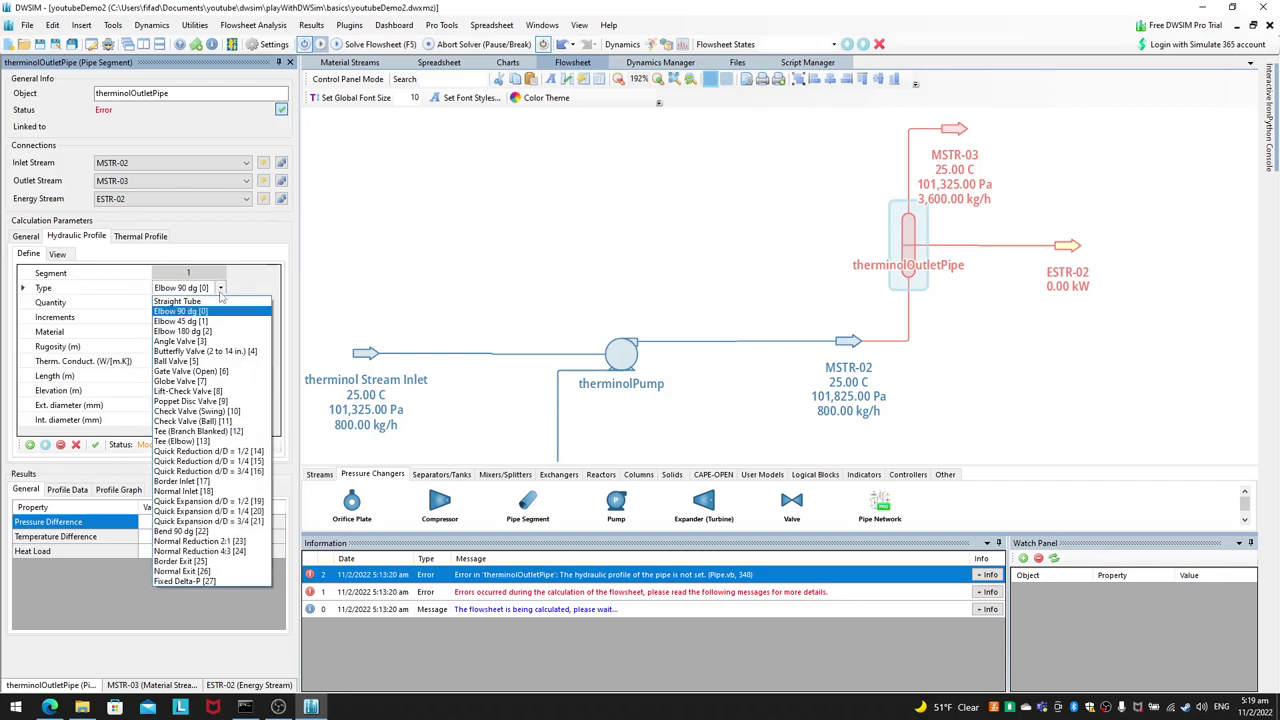
left_click(212, 289)
key("Tab")
left_click(211, 289)
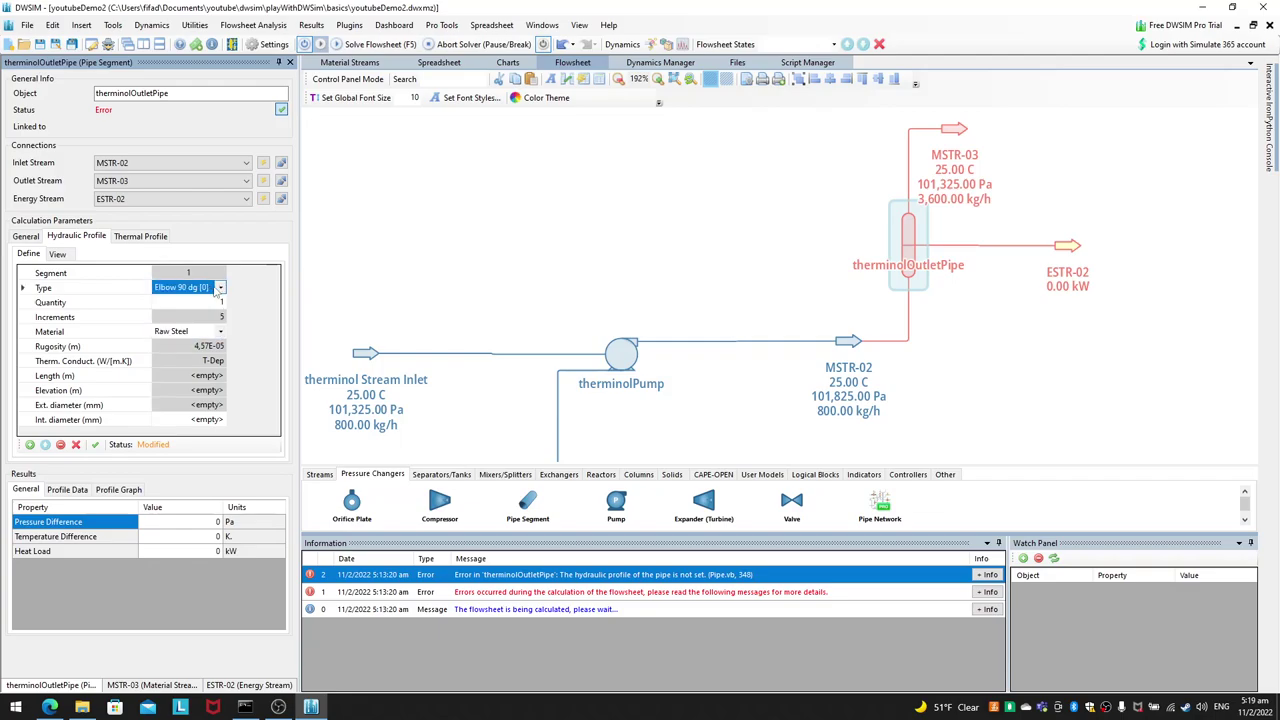
left_click(214, 289)
left_click(220, 288)
left_click(225, 333)
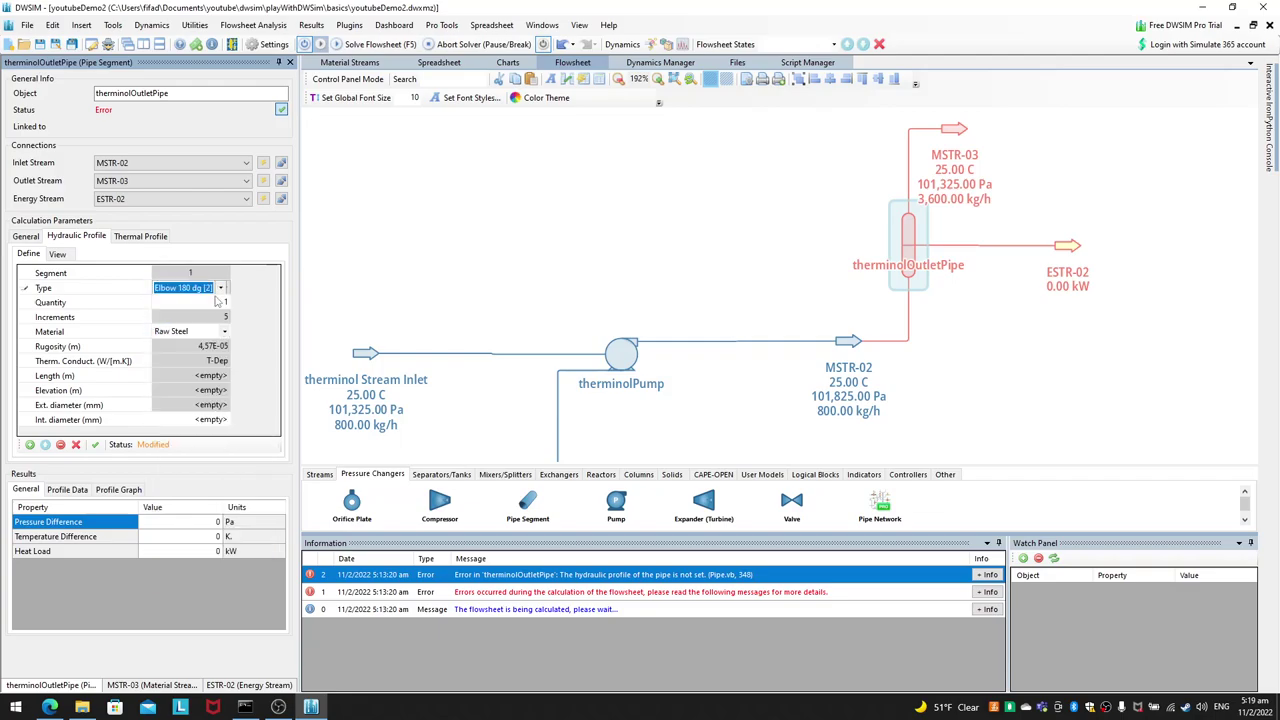
Step: Try Bend 90 dg, Normal Reduction 2:1 and Fixed Delta-P as the type of segment 1, checking which fields each needs
left_click(224, 288)
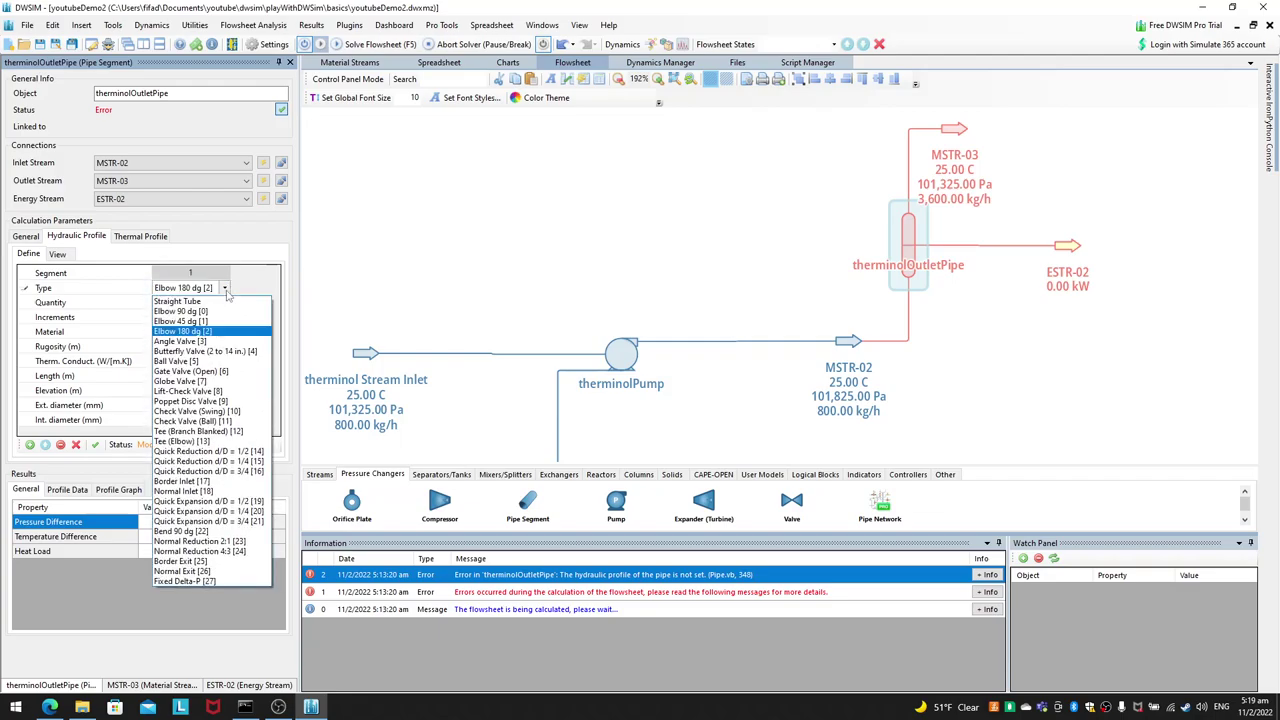
left_click(212, 531)
left_click(222, 288)
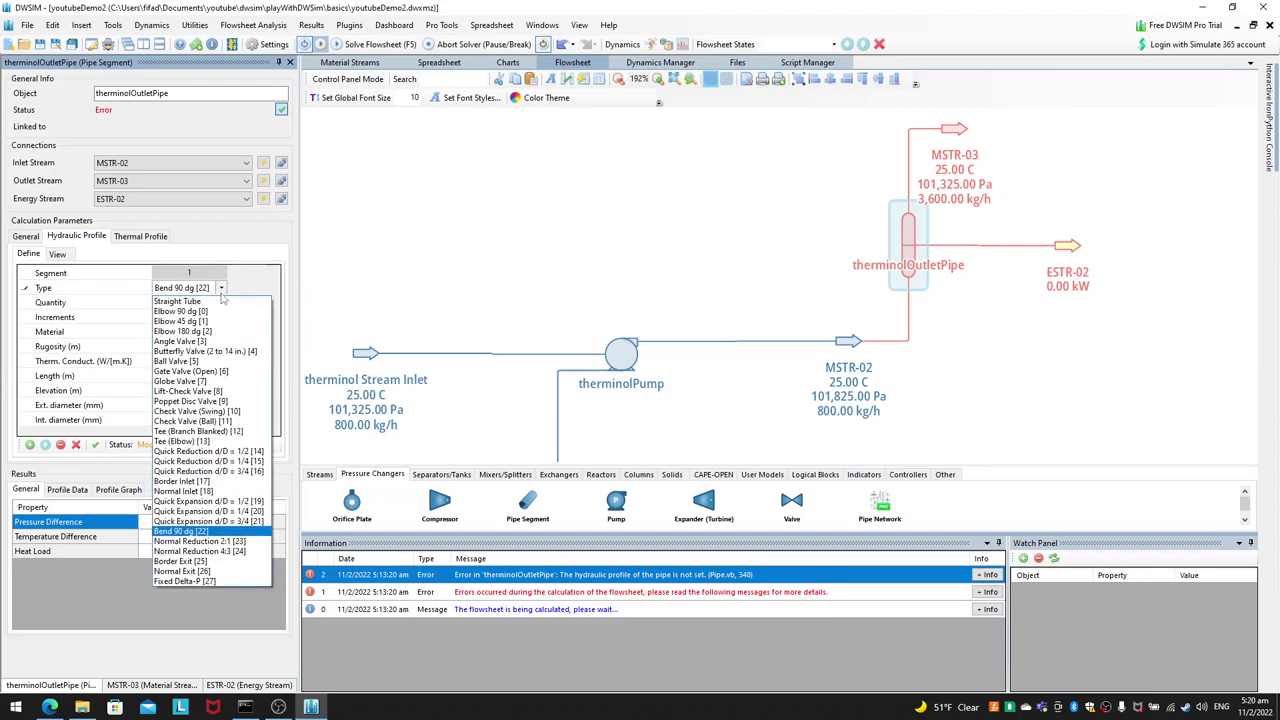
left_click(248, 543)
left_click(259, 291)
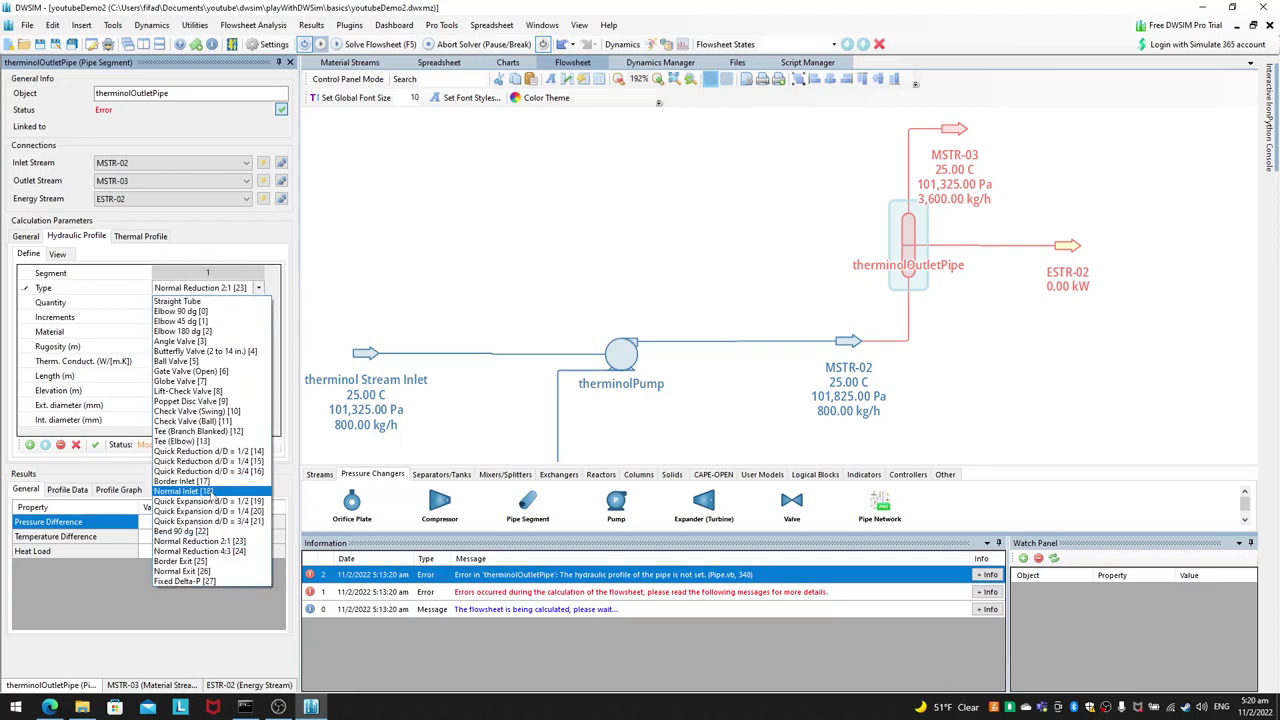
left_click(236, 582)
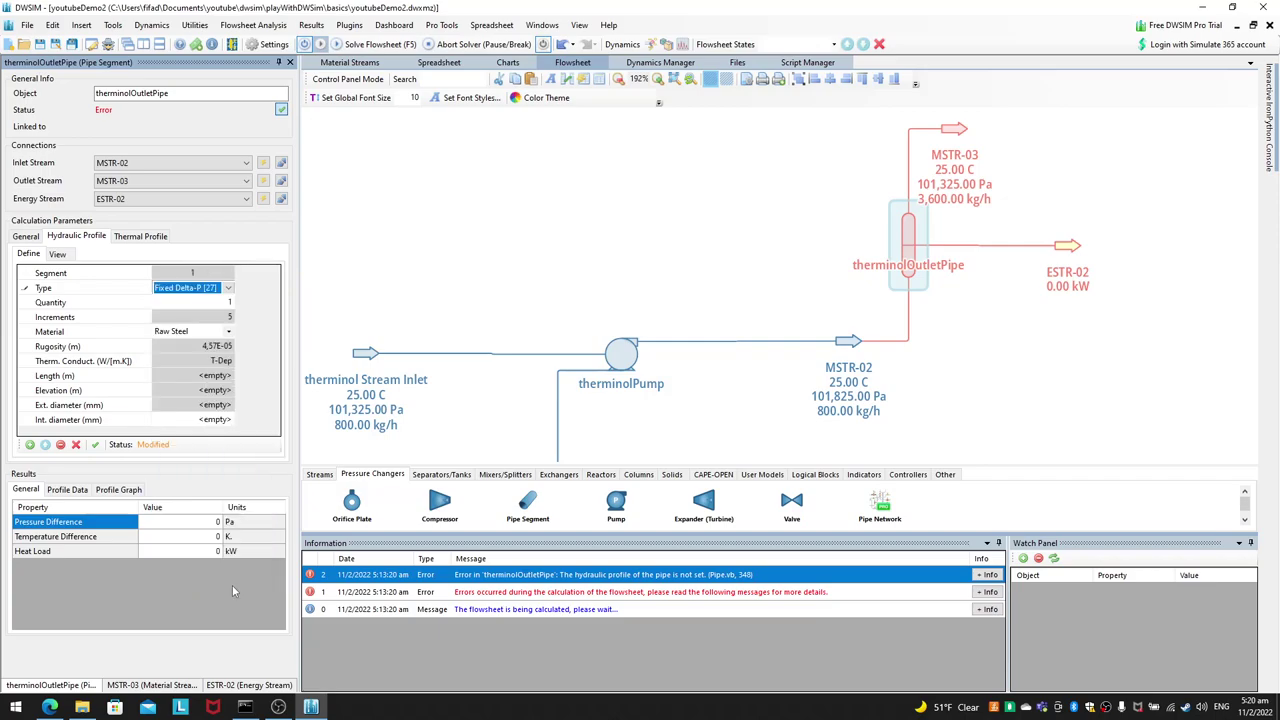
left_click(220, 421)
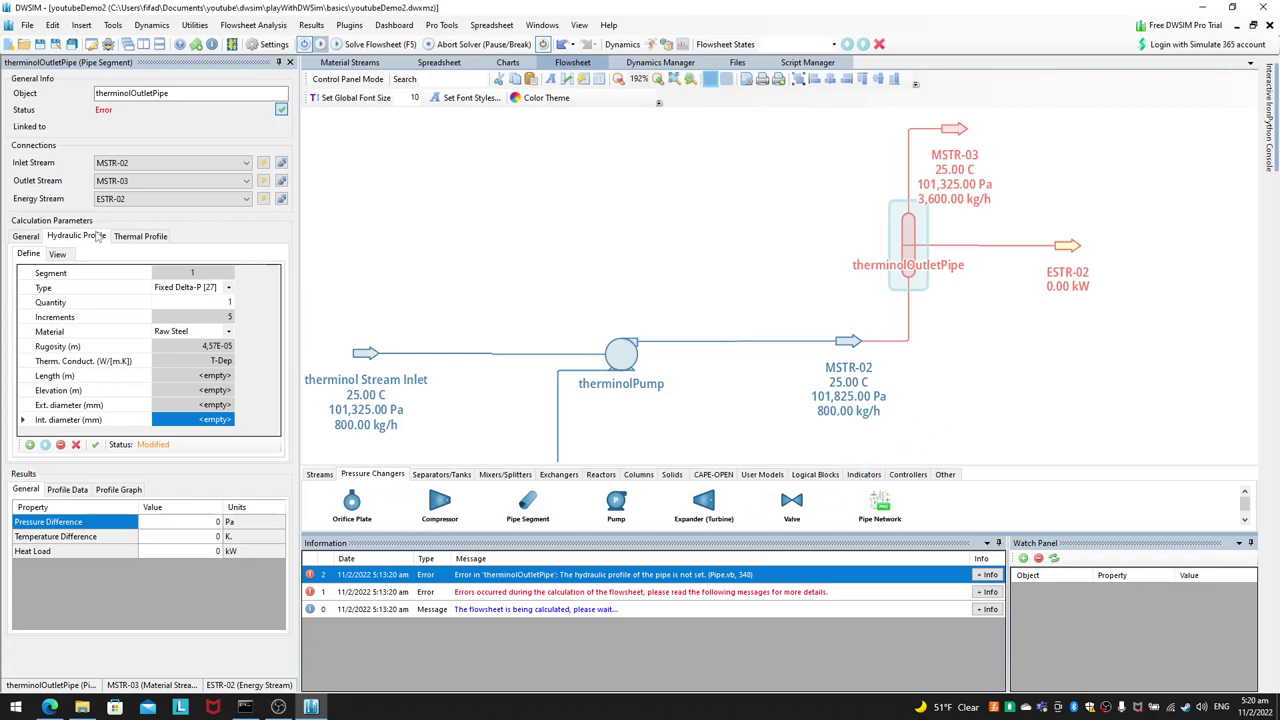
Step: Set the type of segment 1 in the hydraulic profile to Straight Tube
left_click(213, 288)
left_click(228, 287)
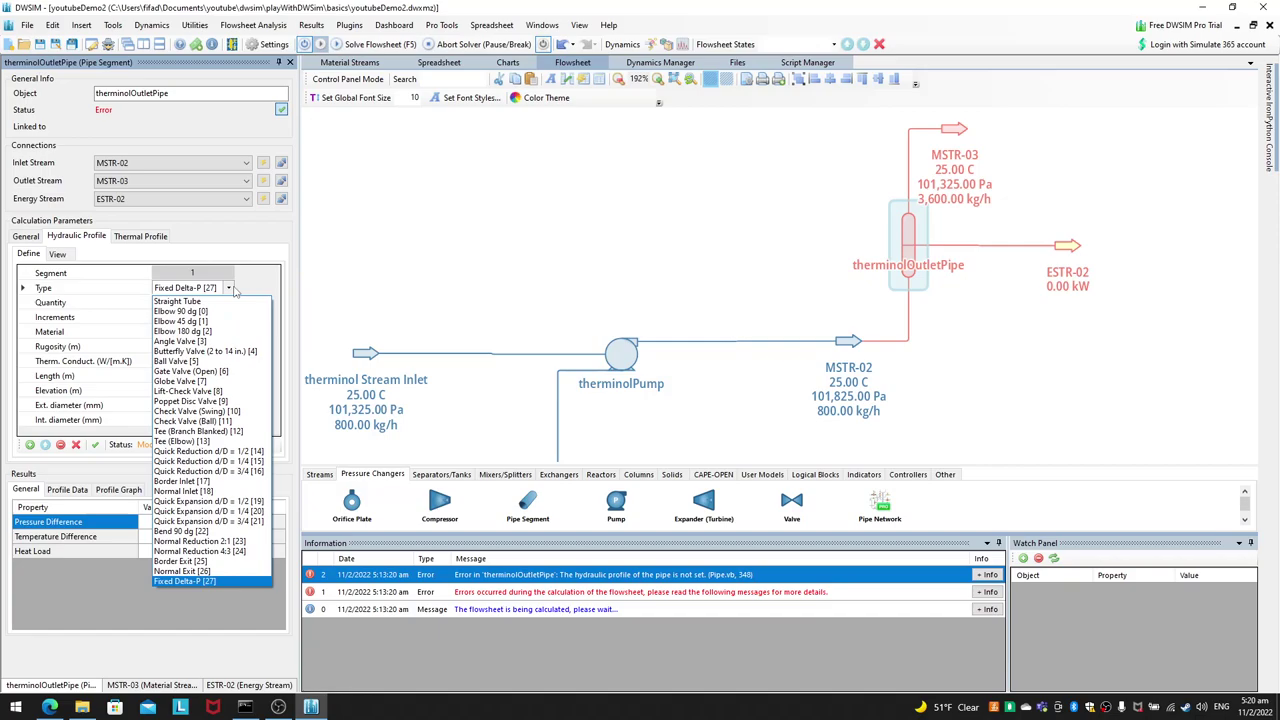
left_click(229, 302)
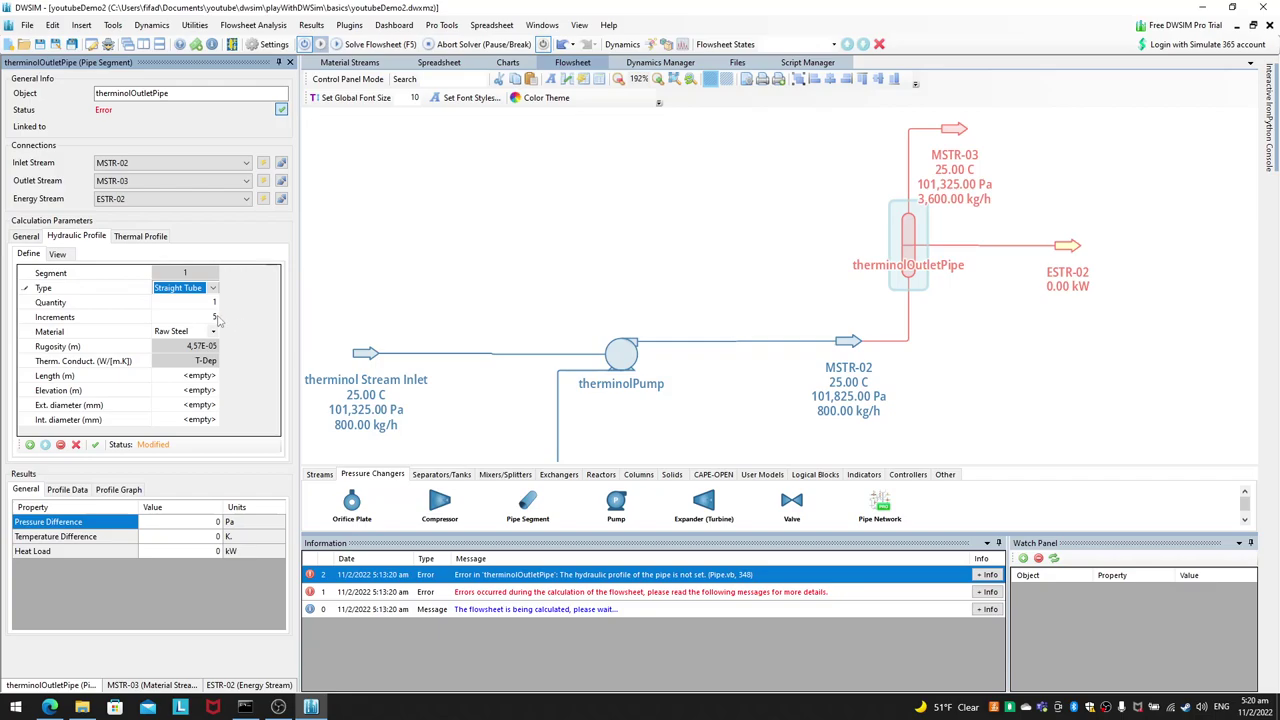
Step: Examine the increments field of segment 1 and the elevation plot of the pipe's hydraulic profile
left_click(218, 318)
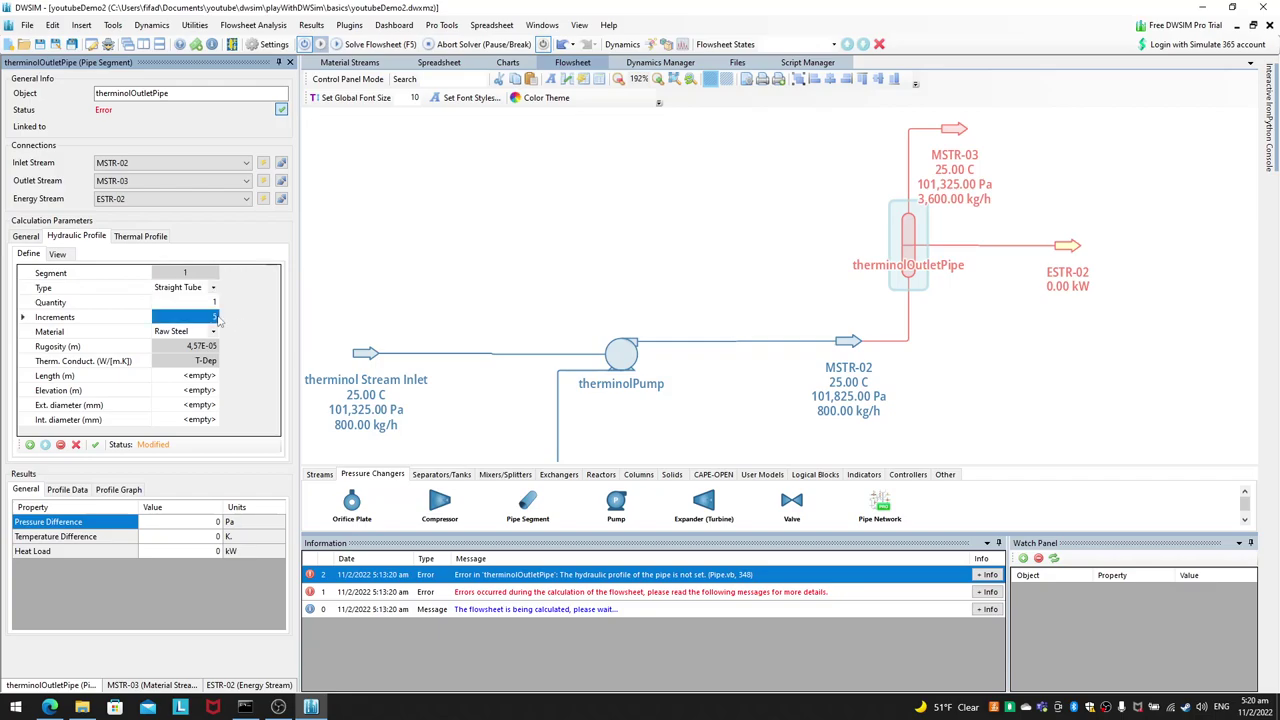
left_click(215, 316)
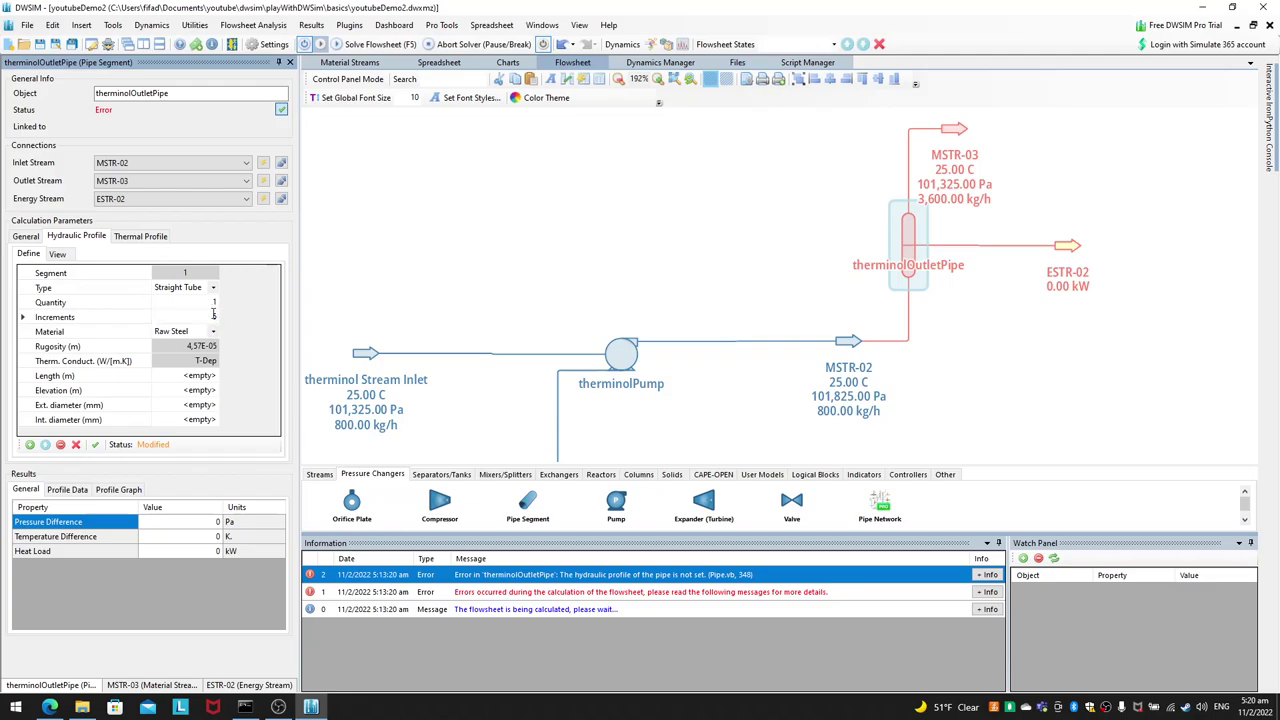
double_click(213, 316)
left_click(60, 254)
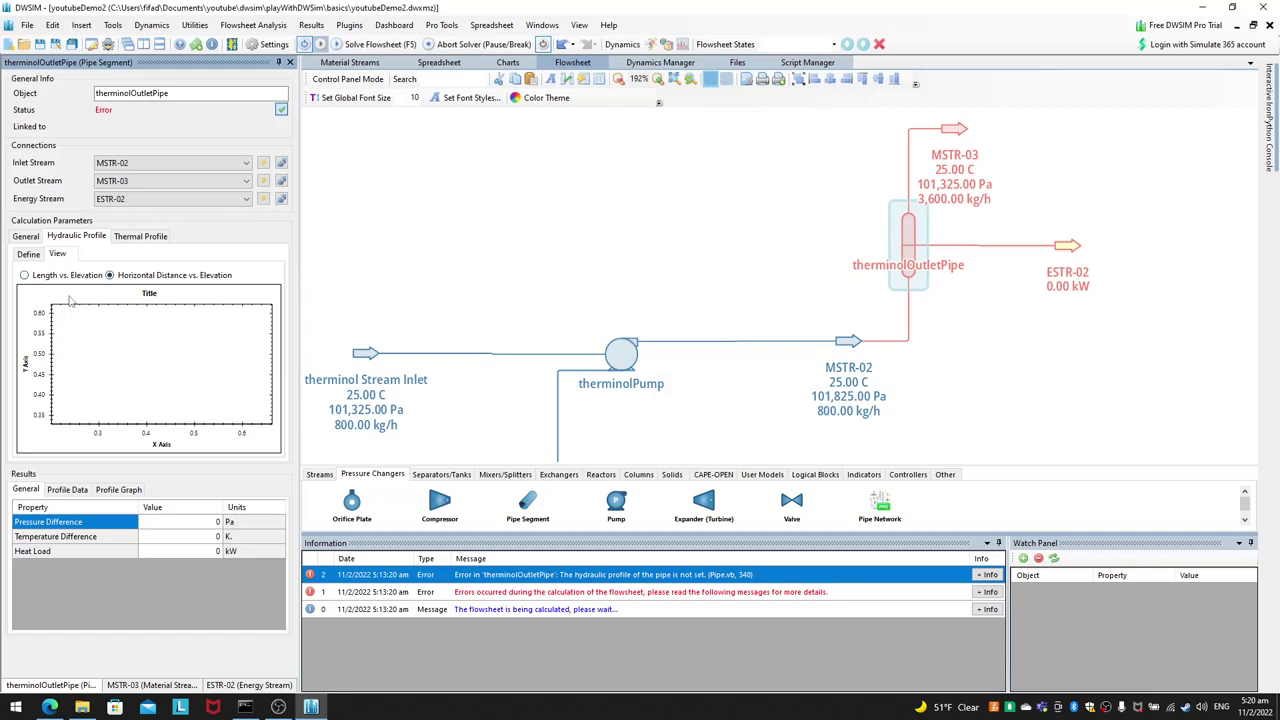
left_click(25, 259)
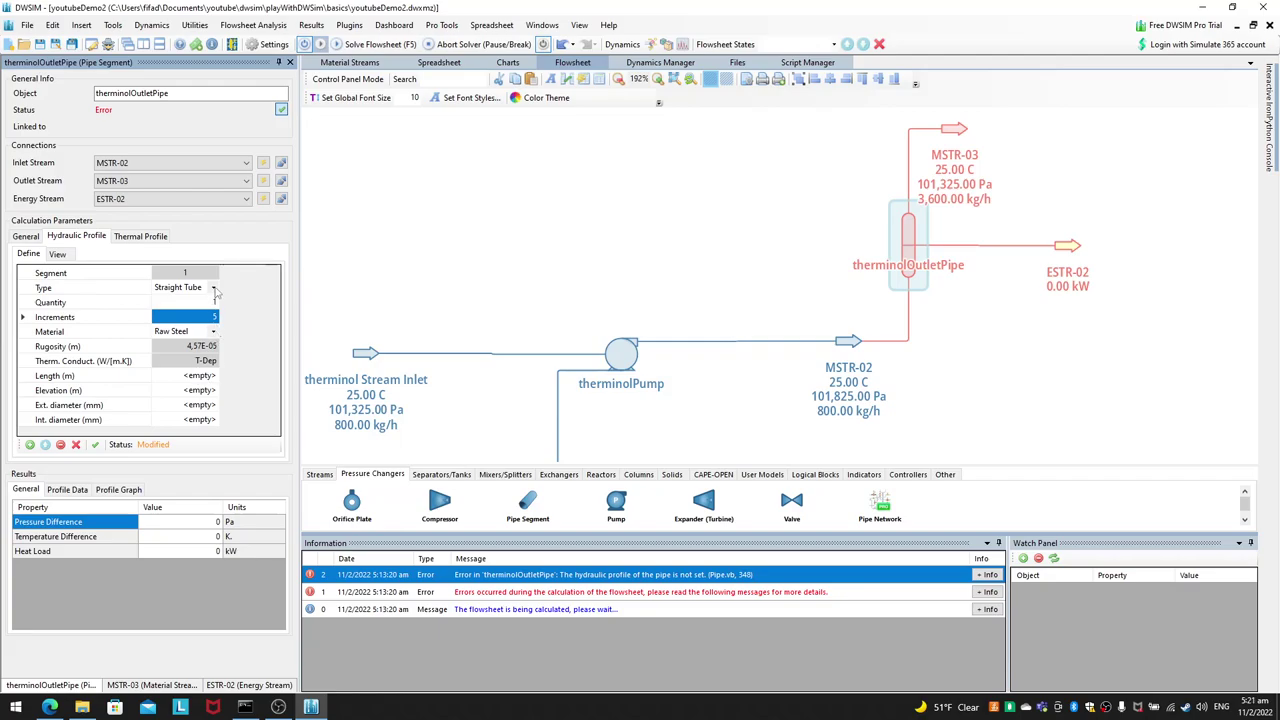
Step: Set the length and the elevation of segment 1 to 1 m each
left_click(205, 376)
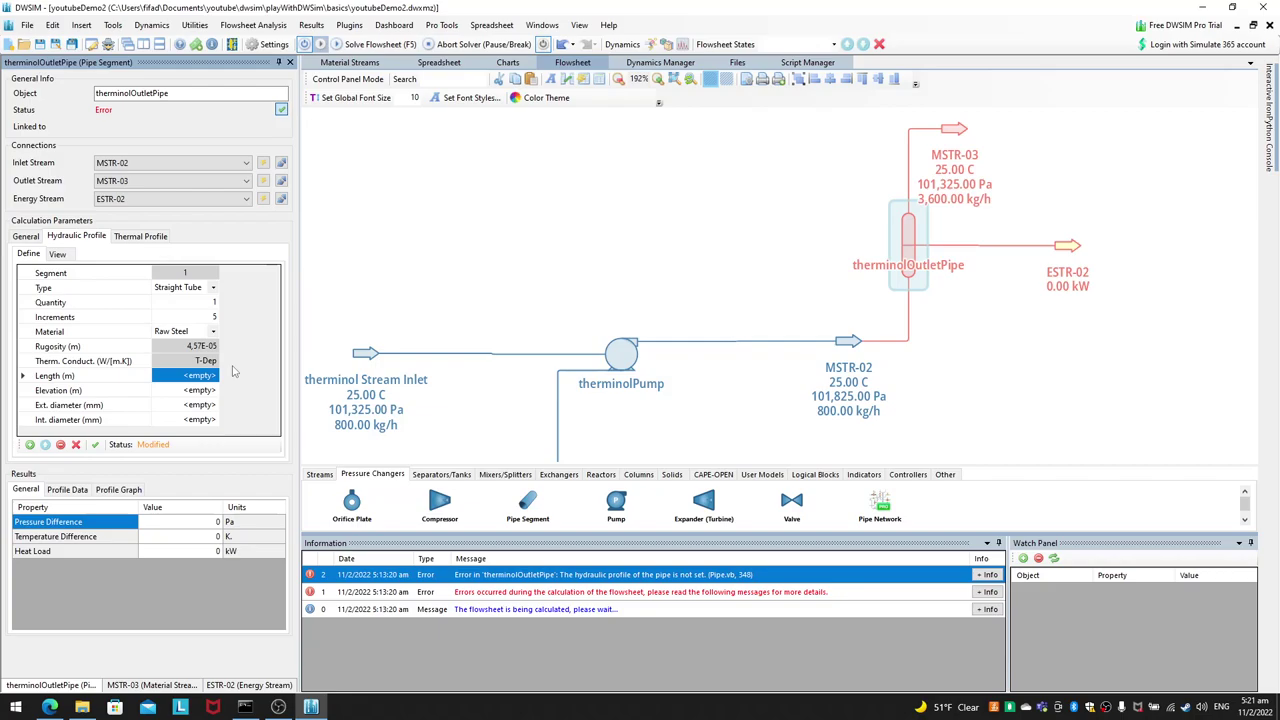
left_click(212, 375)
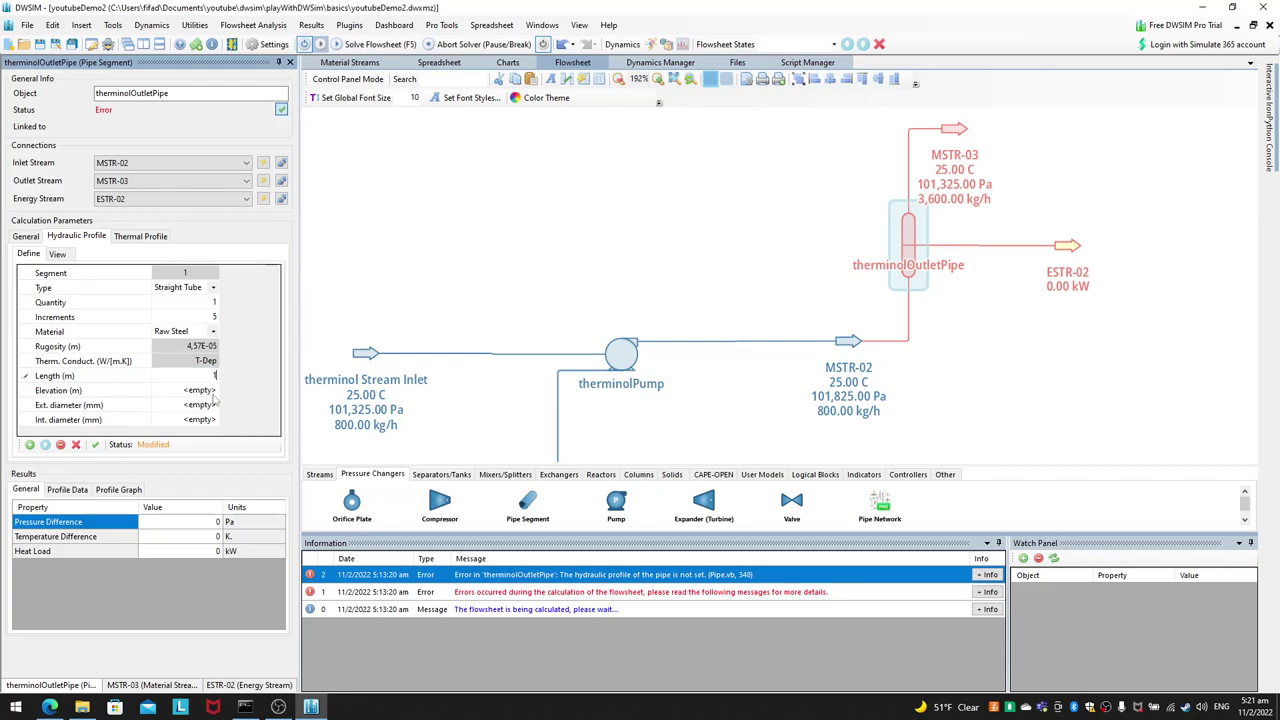
type("1")
key("Return")
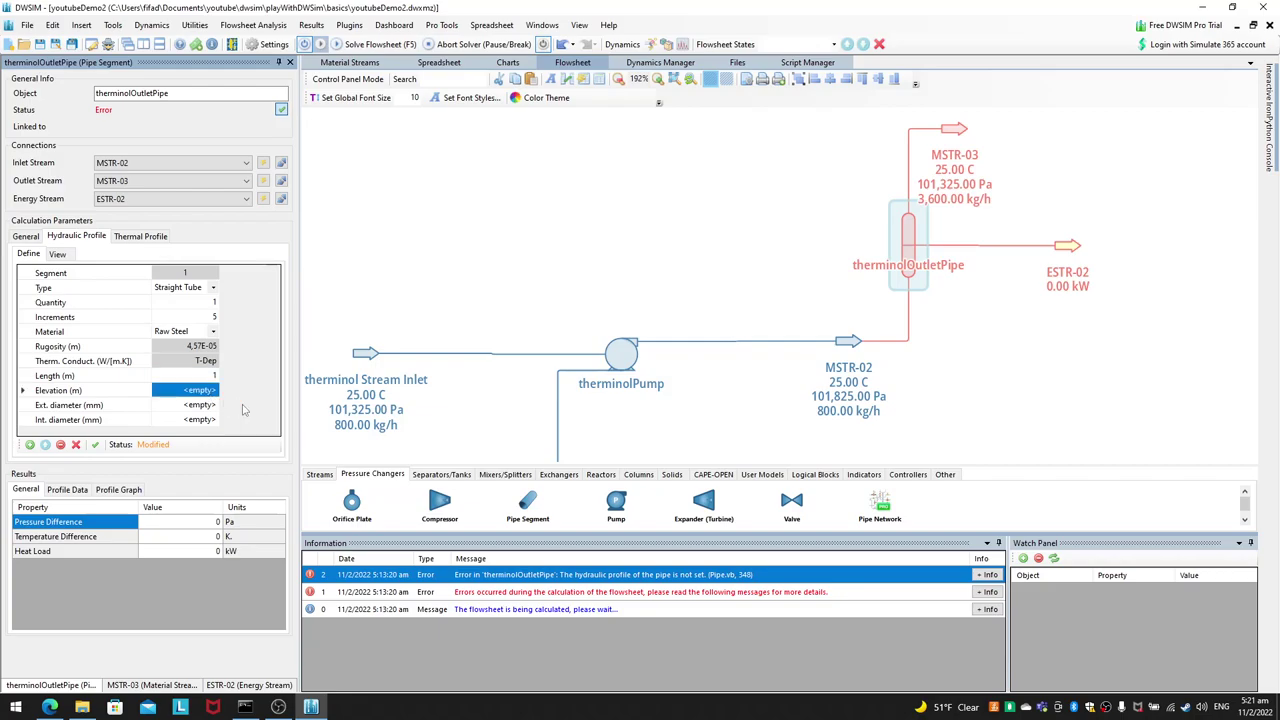
type("1")
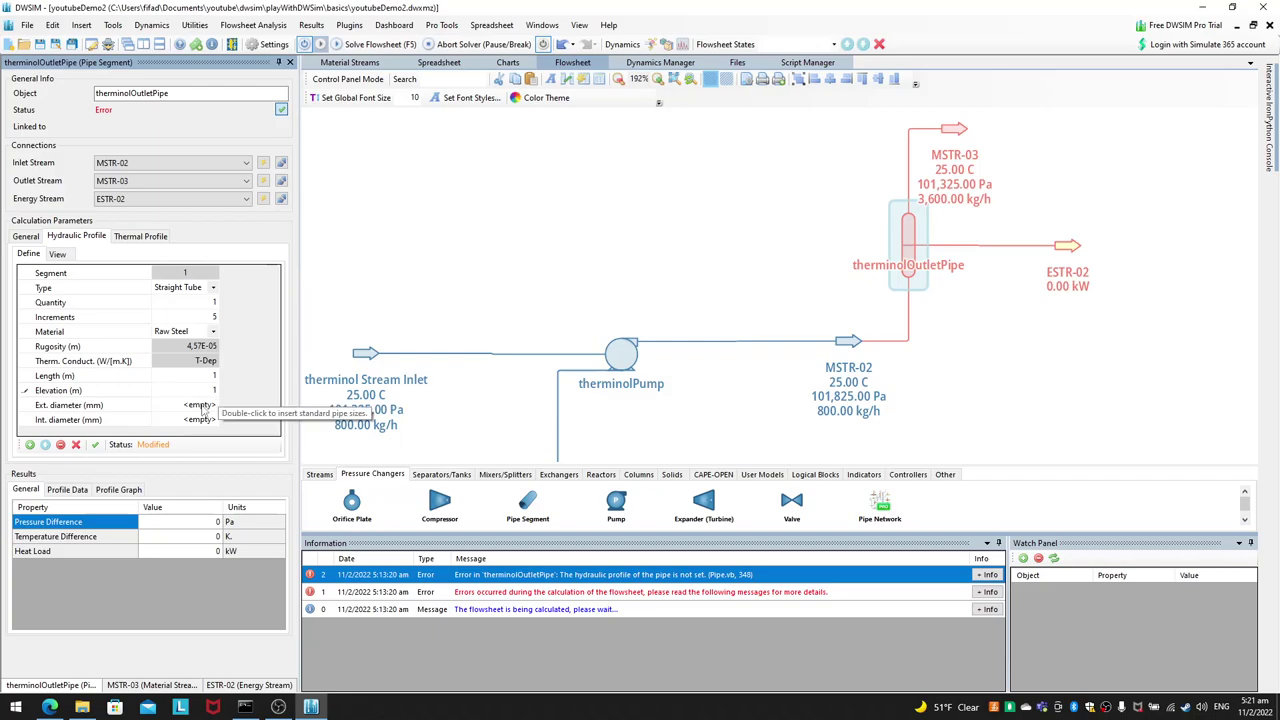
key("Return")
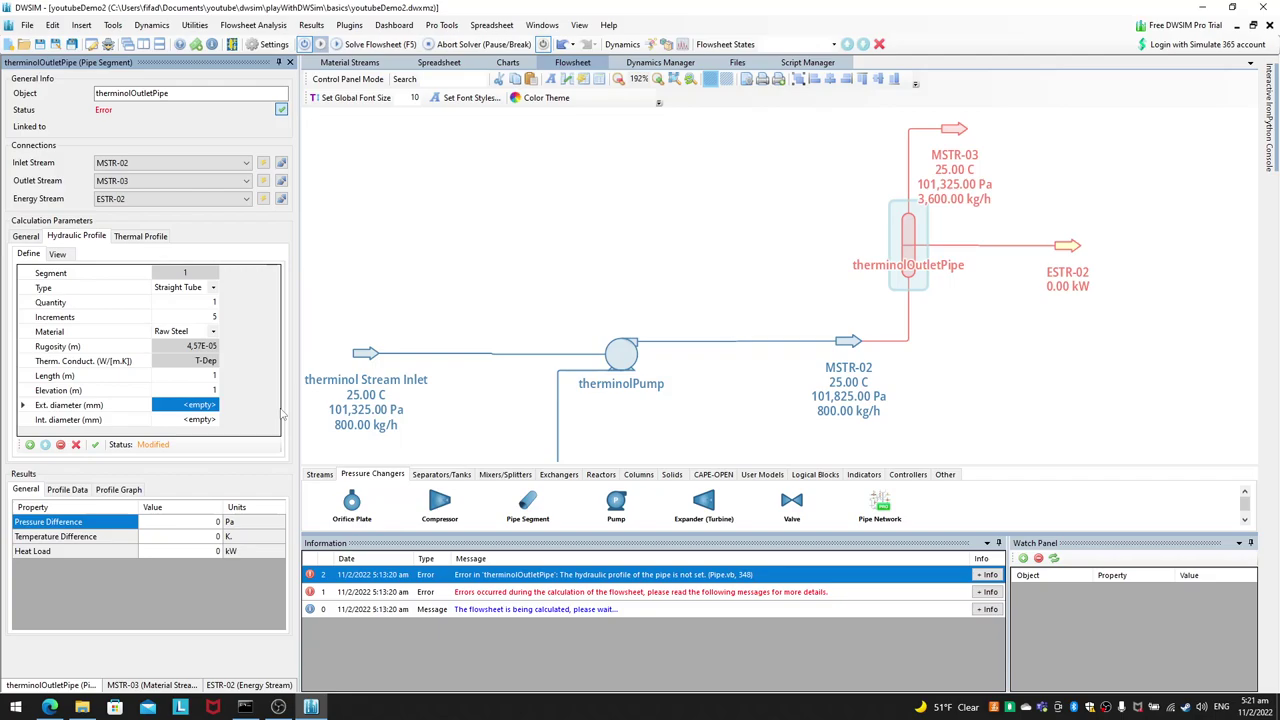
Step: Give segment 1 an external diameter of 0.1 mm and an internal diameter of 0.05 mm
type("0")
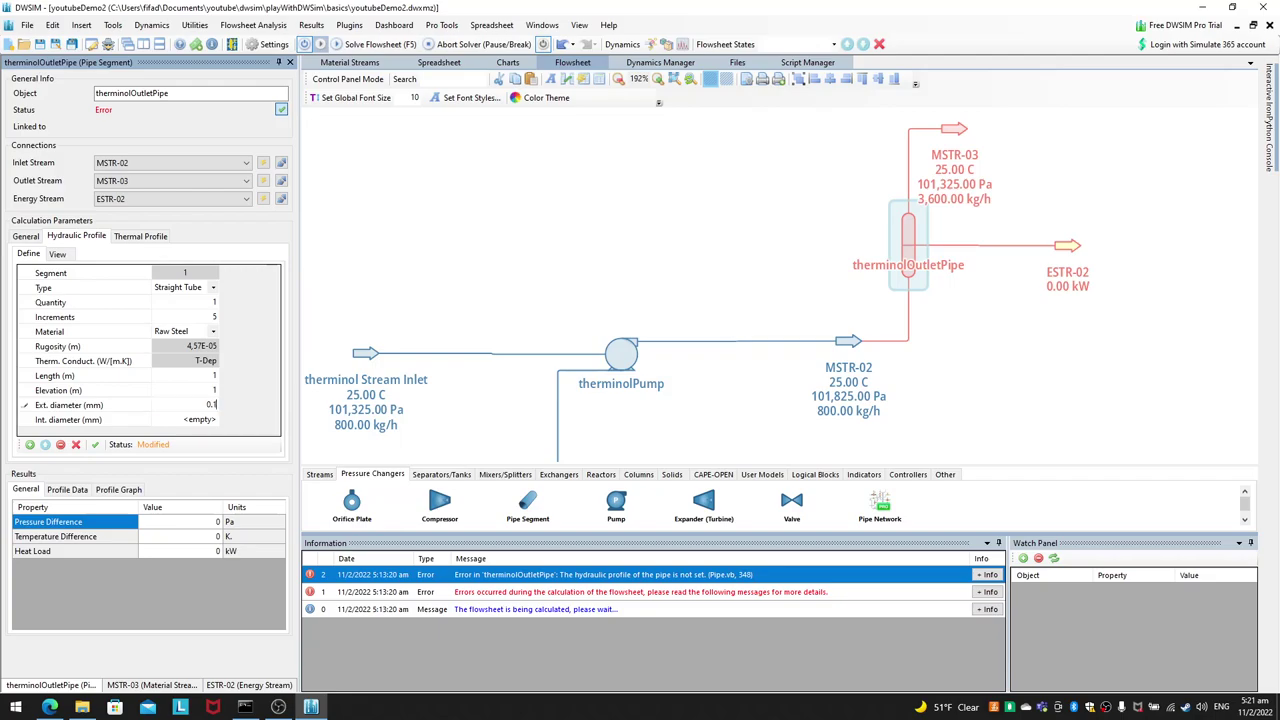
type(".1")
left_click(192, 420)
type("0.05")
key("Return")
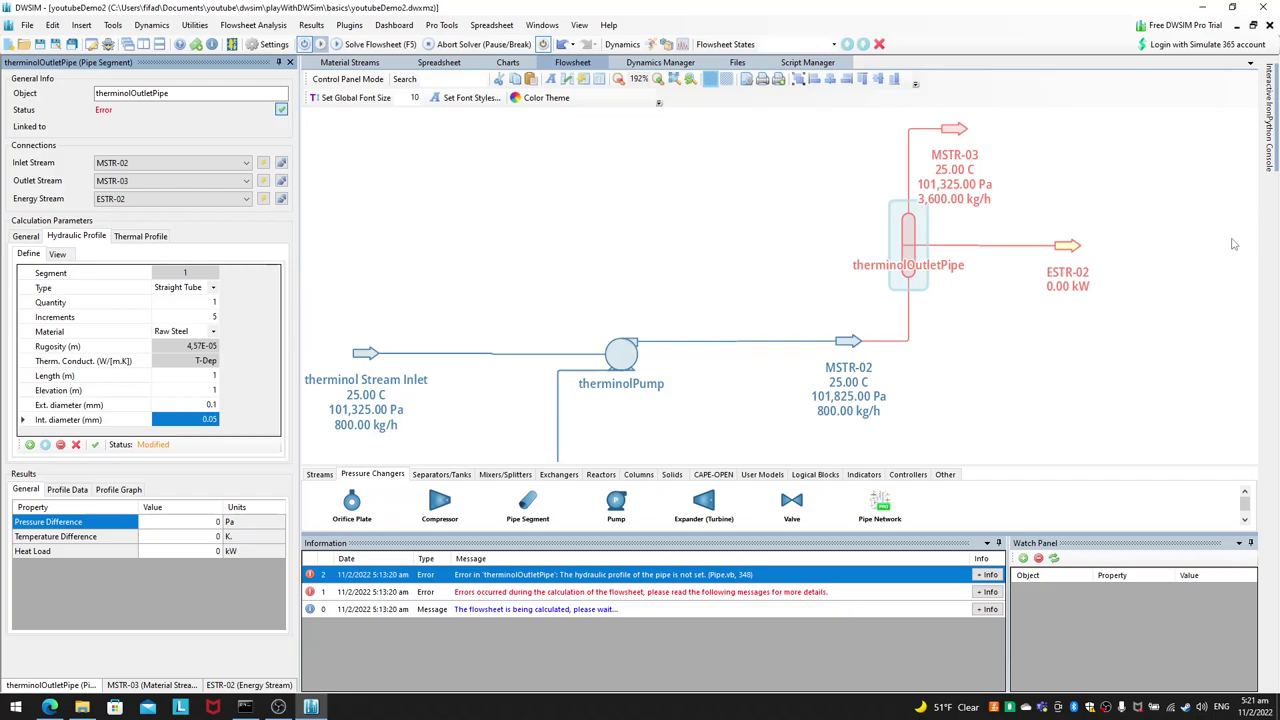
Step: Move energy stream ESTR-02 to the left side of therminolOutletPipe, reselect the pipe and save the flowsheet
left_click_drag(1075, 255, 812, 238)
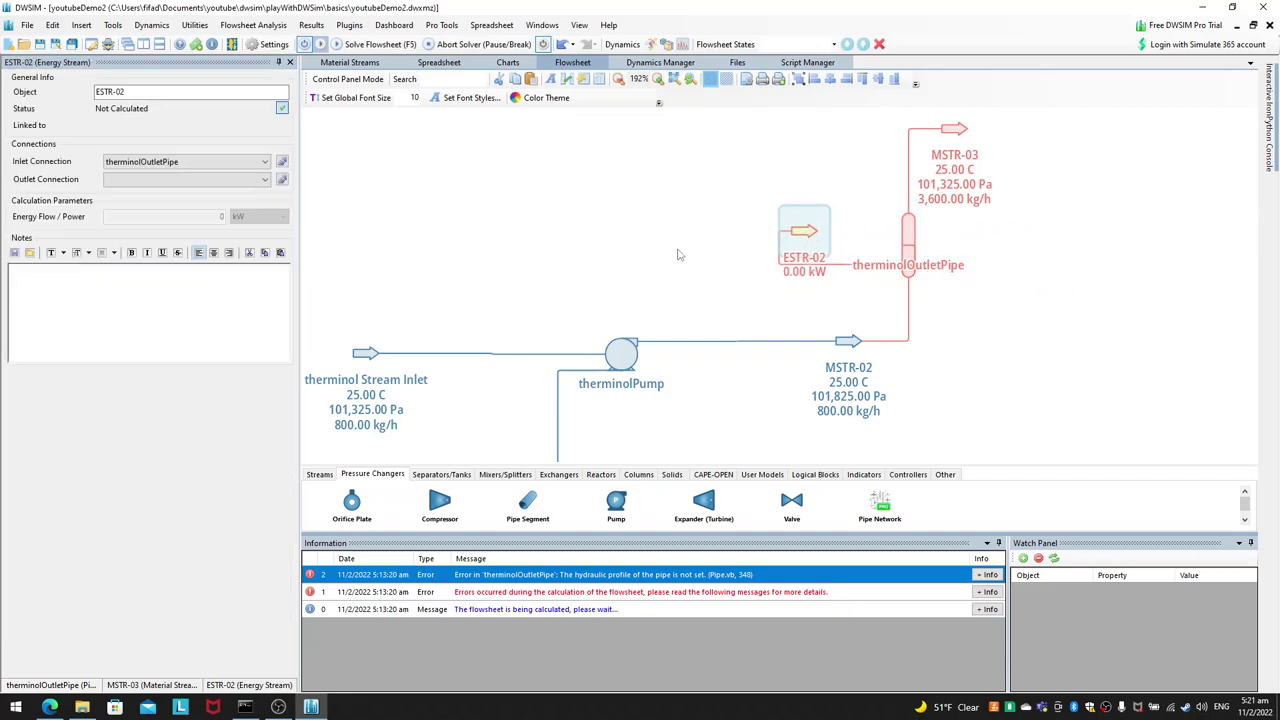
left_click(914, 248)
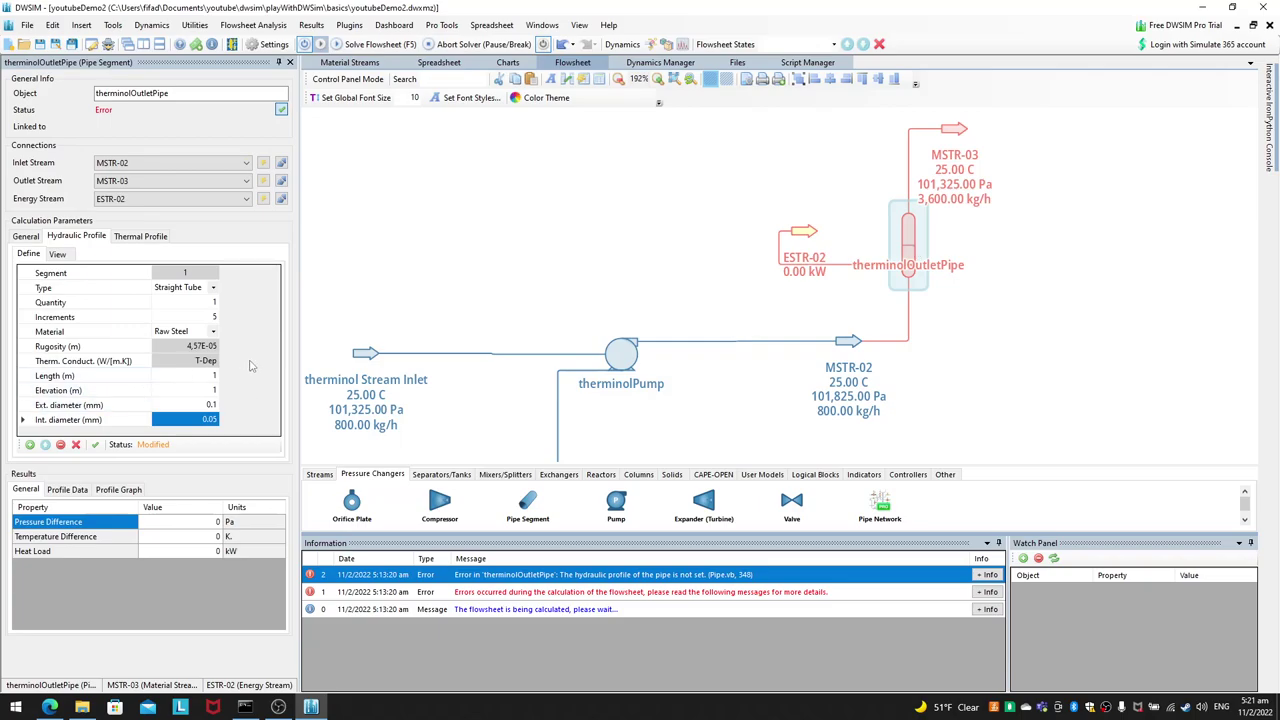
key("ctrl+s")
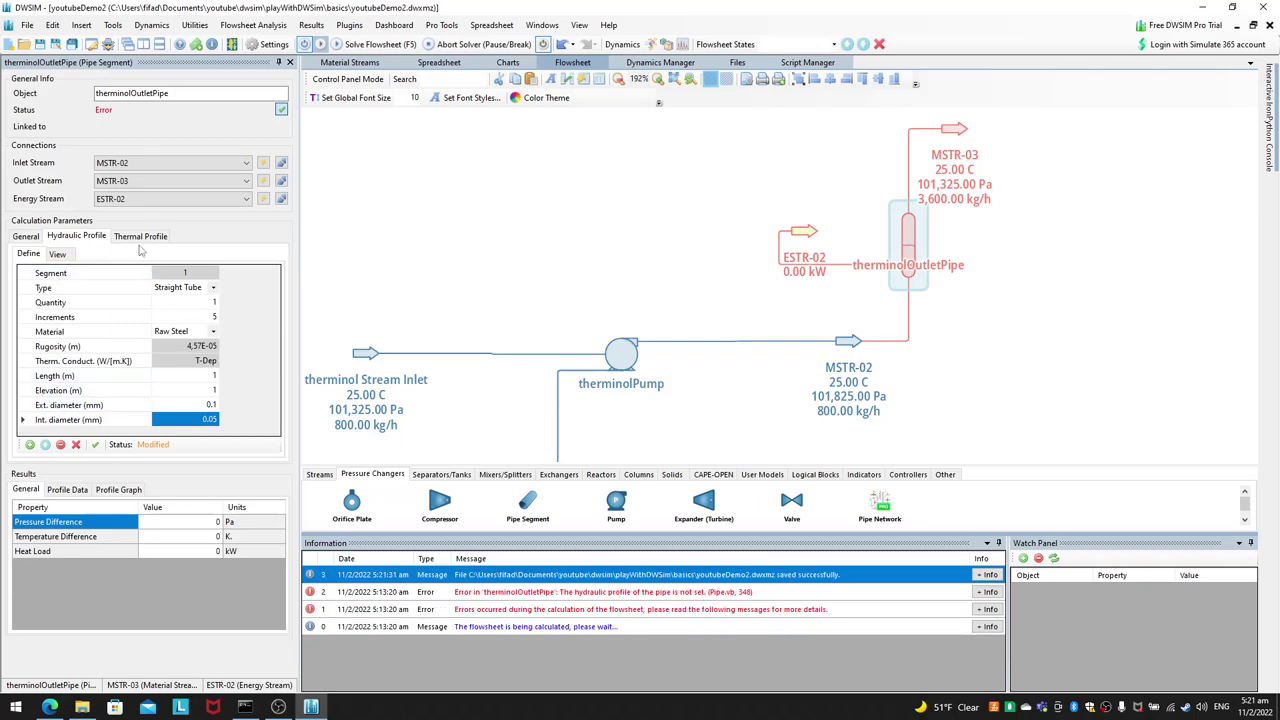
Step: Check the hydraulic profile plot, solve the flowsheet and examine the solver message for therminolOutletPipe
left_click(57, 253)
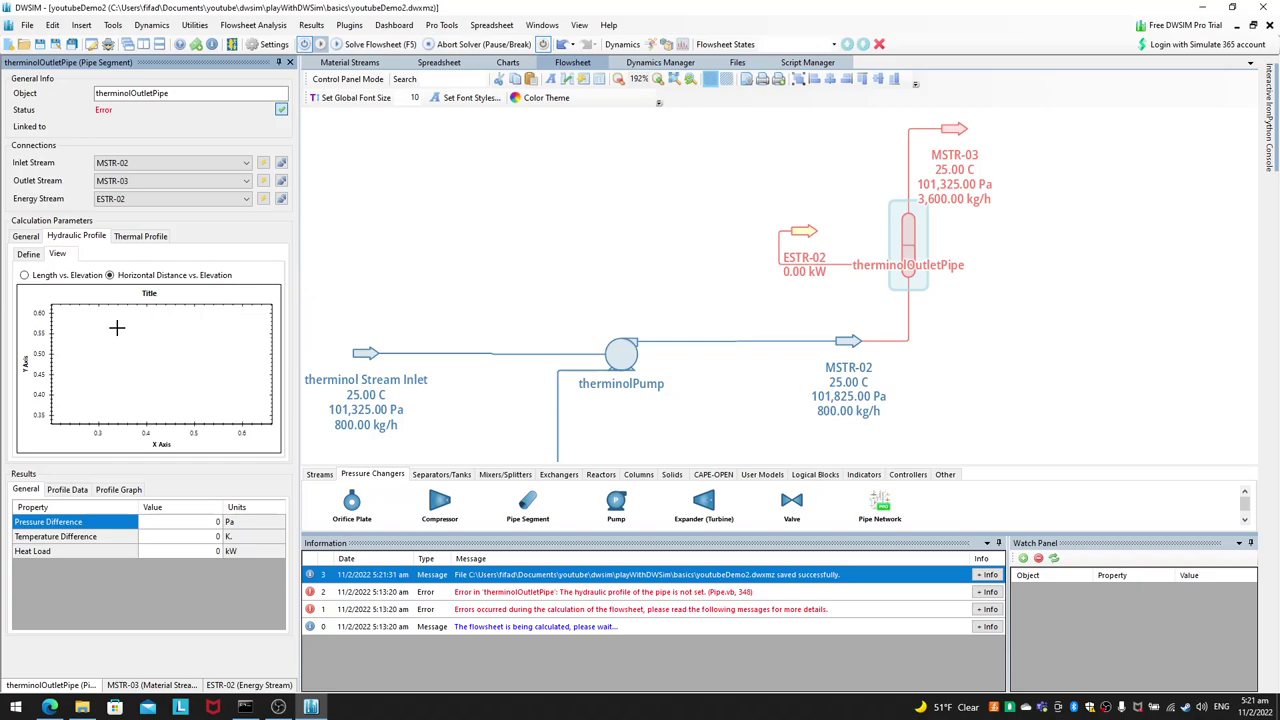
left_click(385, 44)
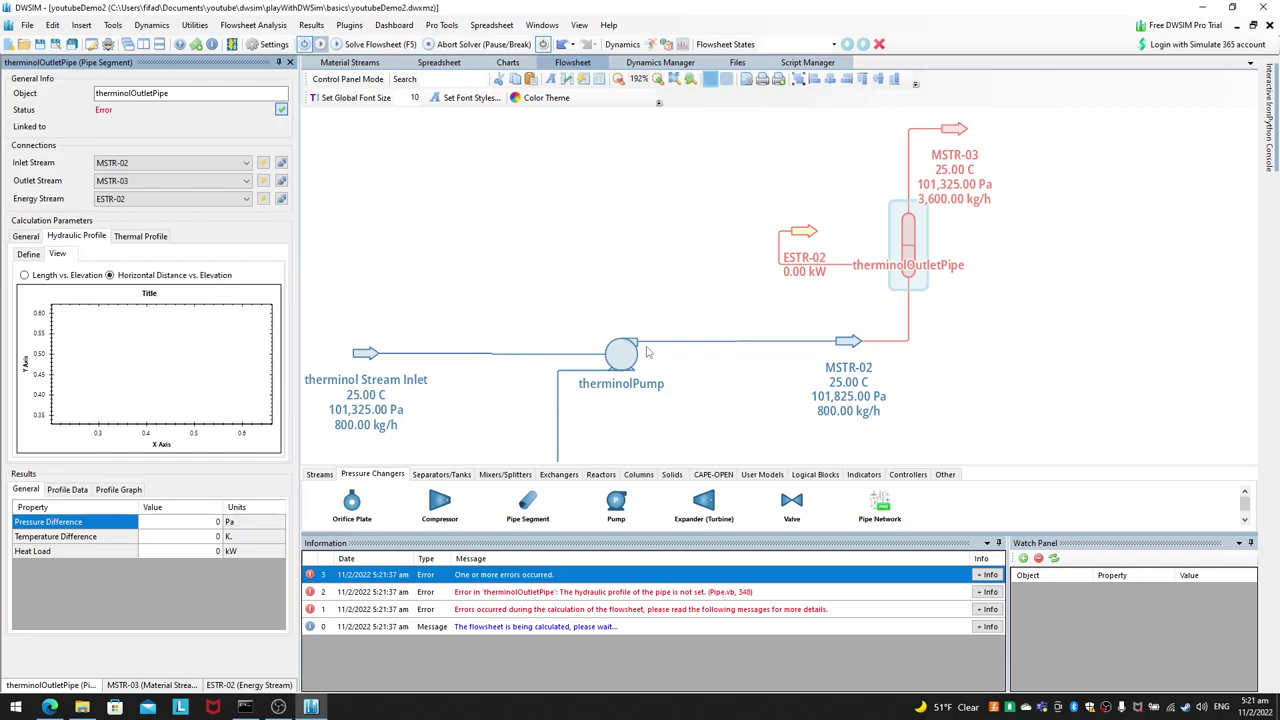
left_click(534, 596)
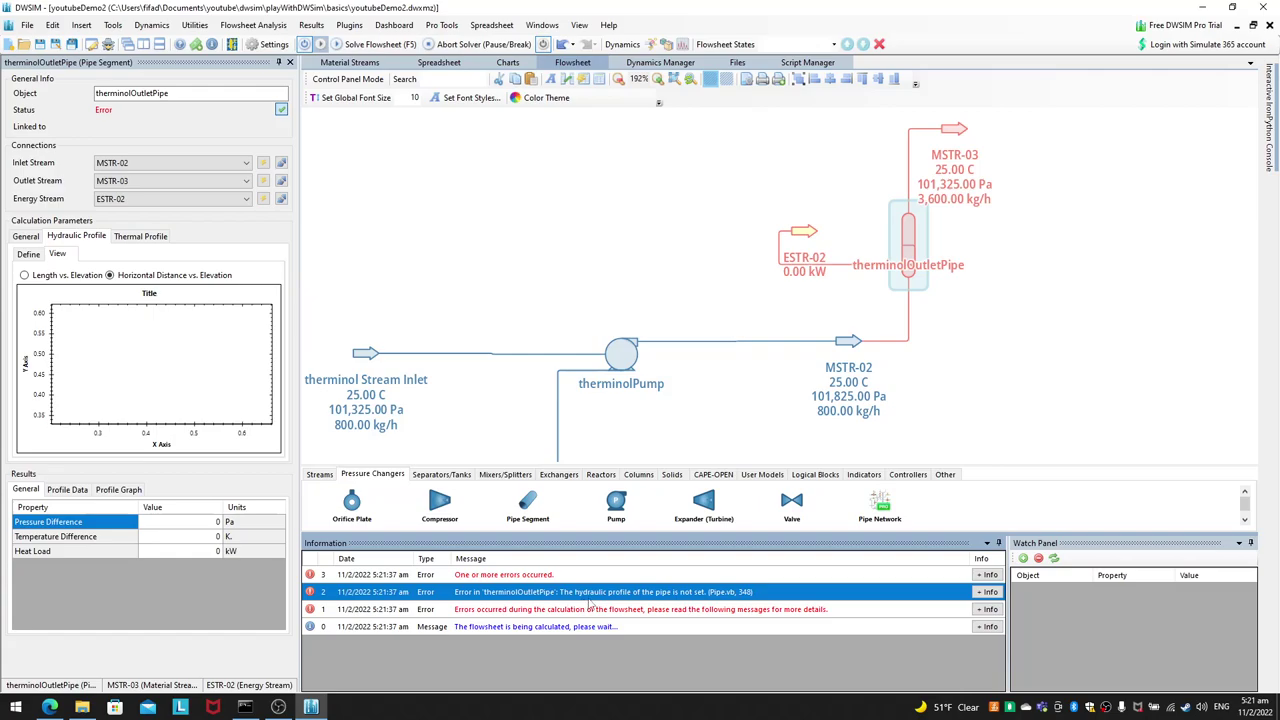
Step: Set the number of increments of segment 1 in the hydraulic profile to 1
left_click(29, 254)
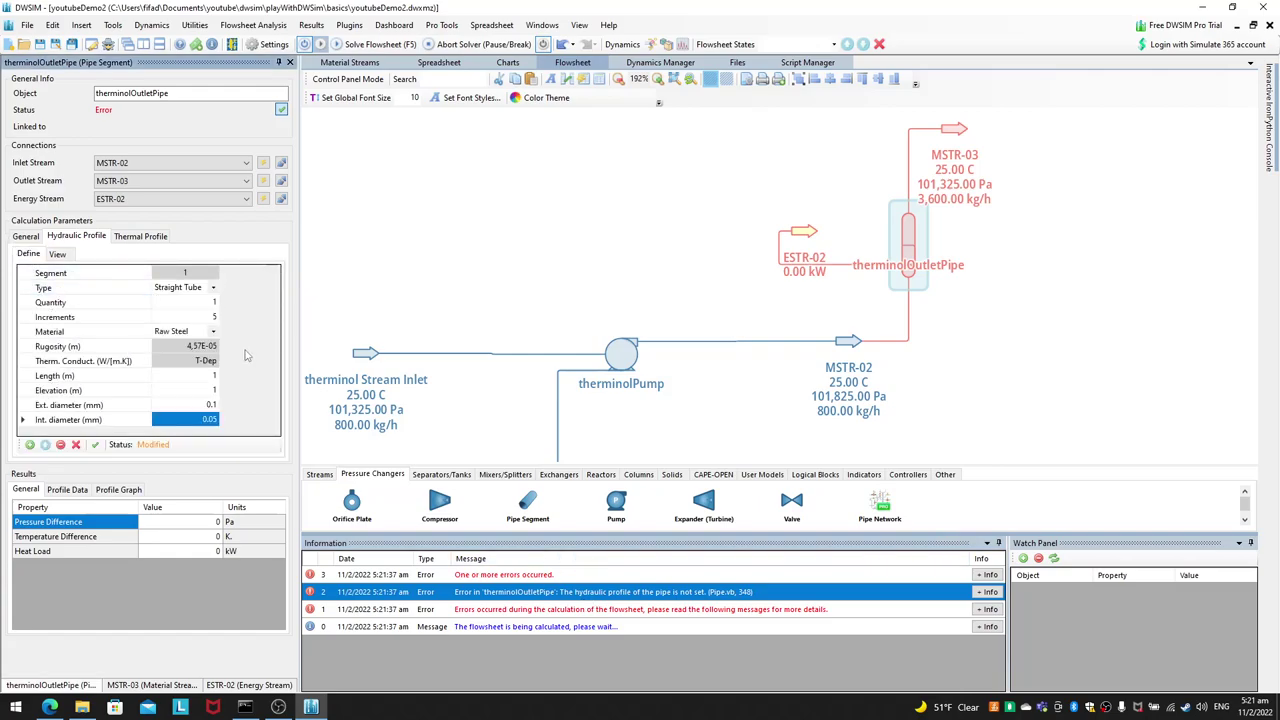
left_click(213, 318)
left_click(213, 317)
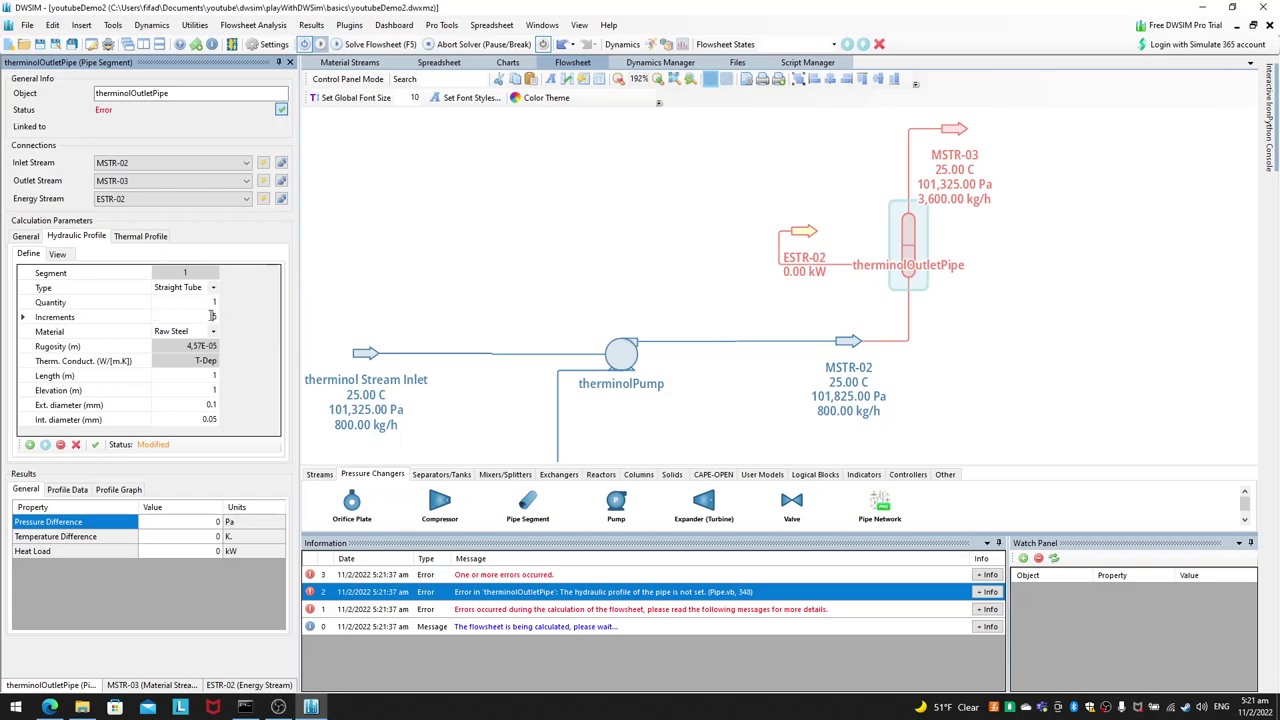
type("1")
key("Return")
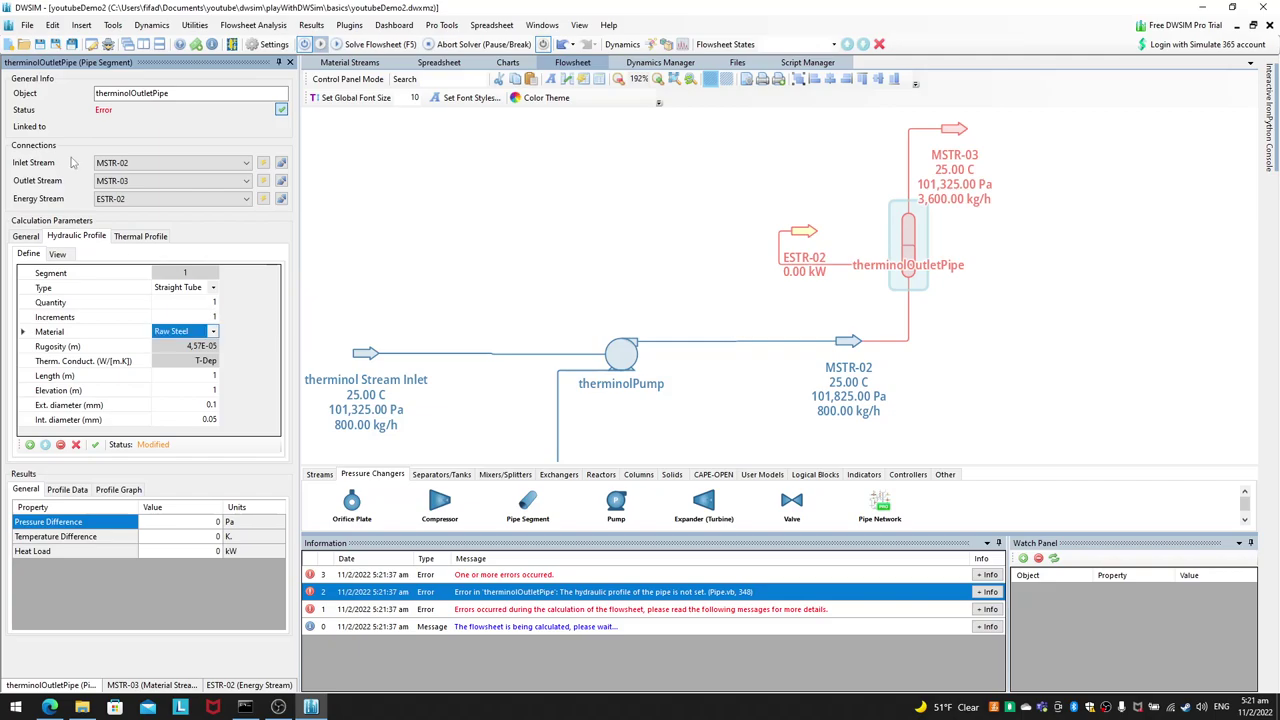
Step: Solve the flowsheet again and review the hydraulic profile plot and general parameters of therminolOutletPipe
left_click(357, 46)
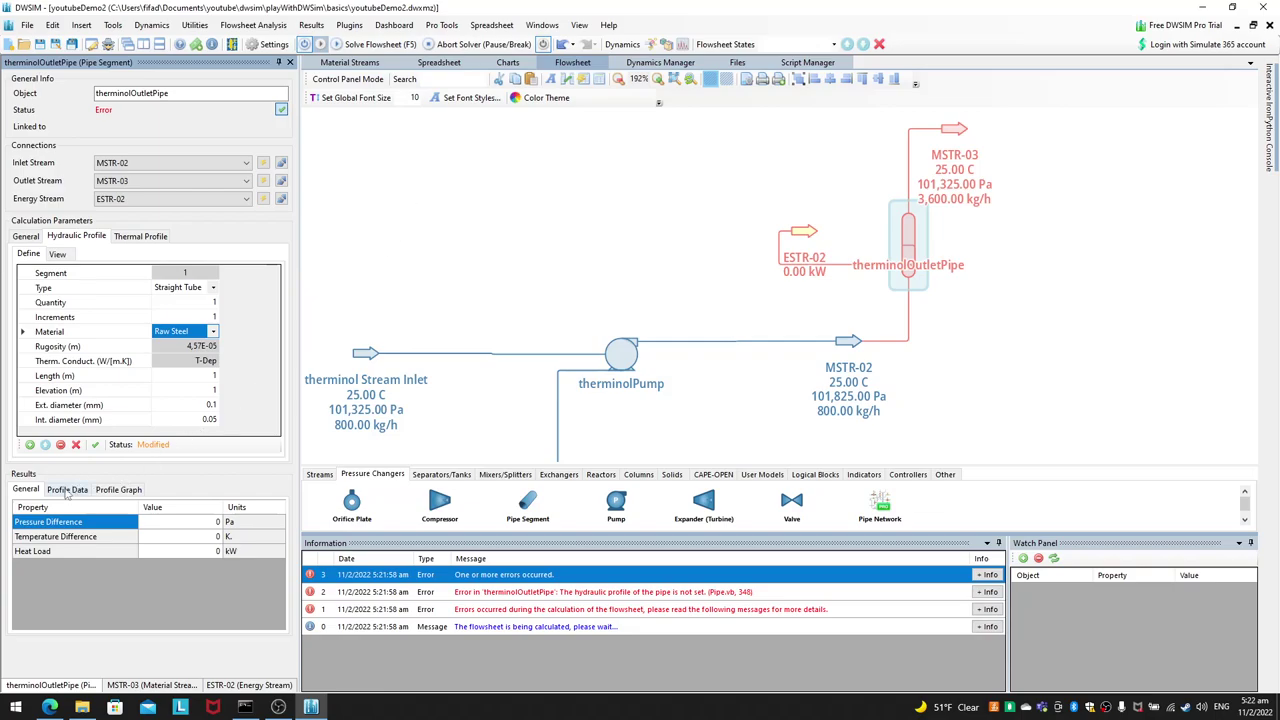
left_click(57, 254)
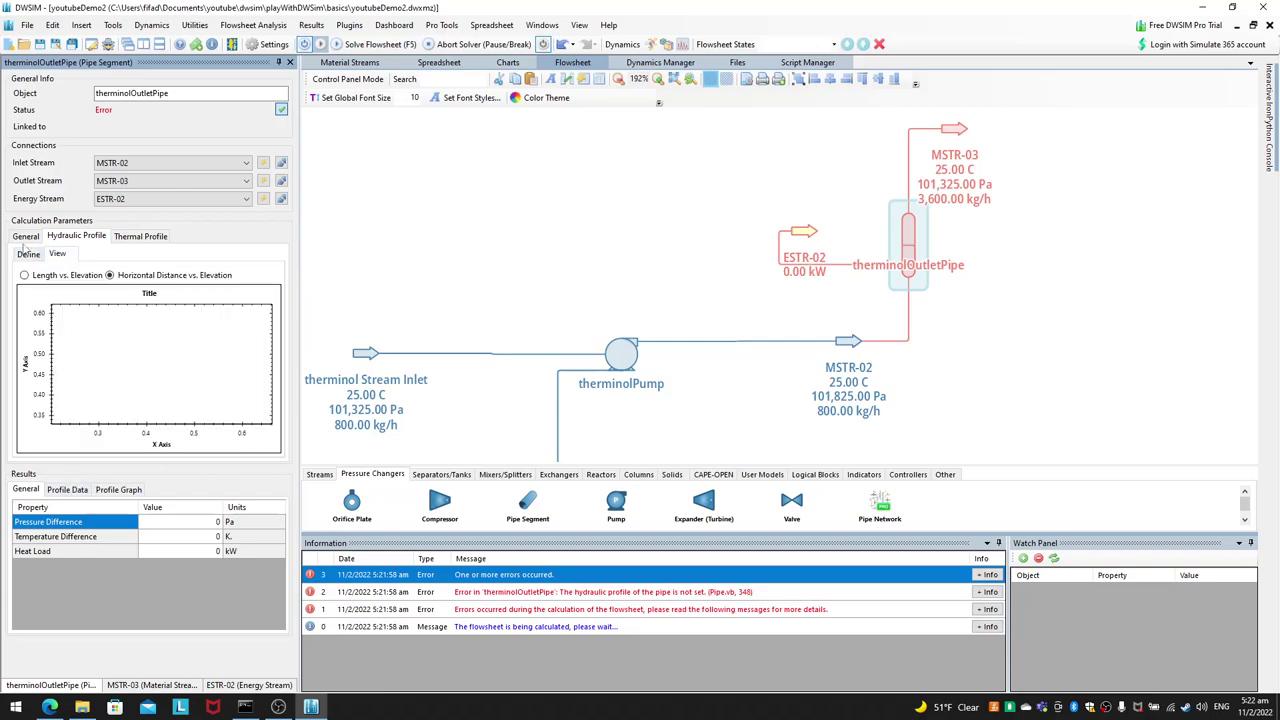
left_click(26, 238)
left_click(494, 271)
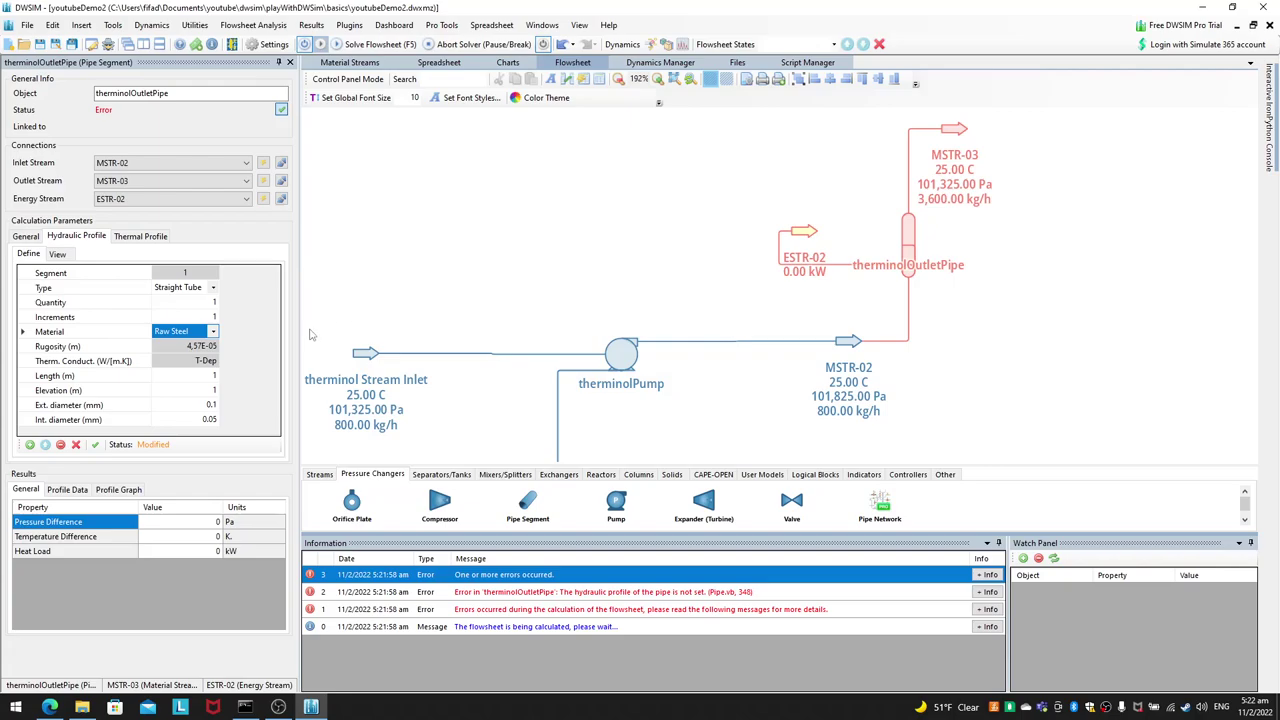
Step: Review the material options for segment 1, try User-defined, and examine its rugosity and thermal conductivity fields
left_click(212, 332)
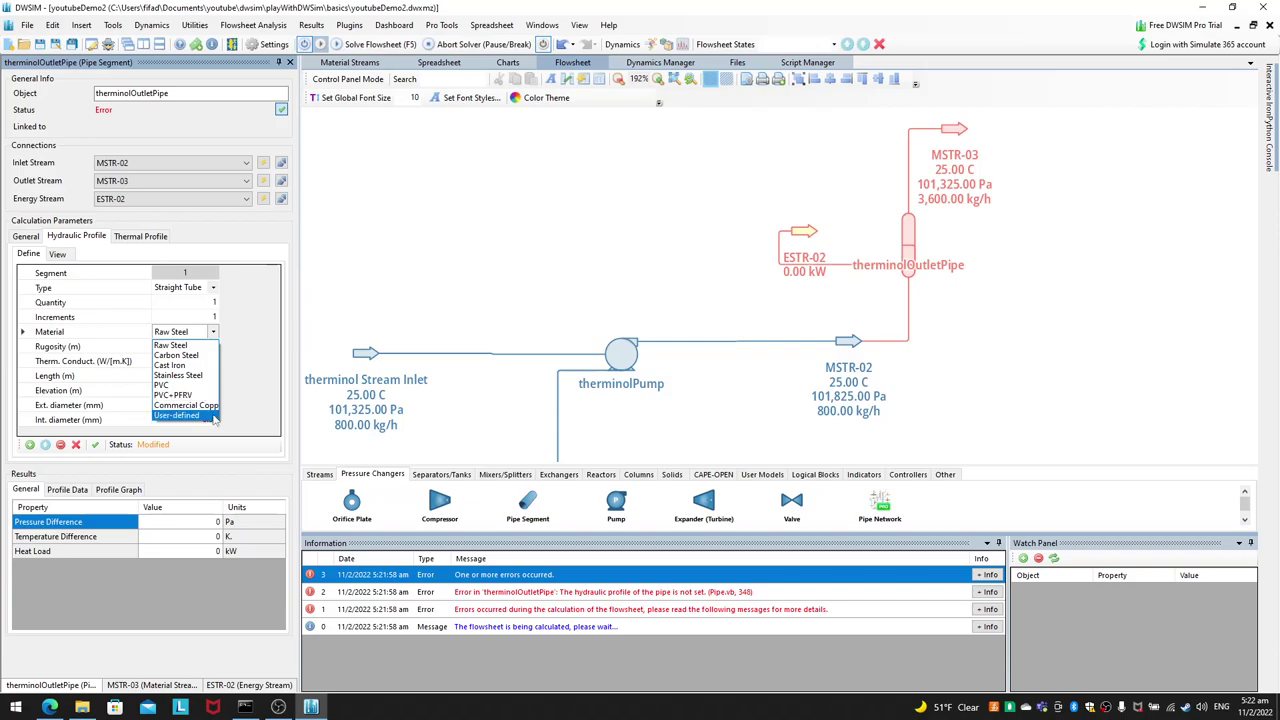
left_click(246, 345)
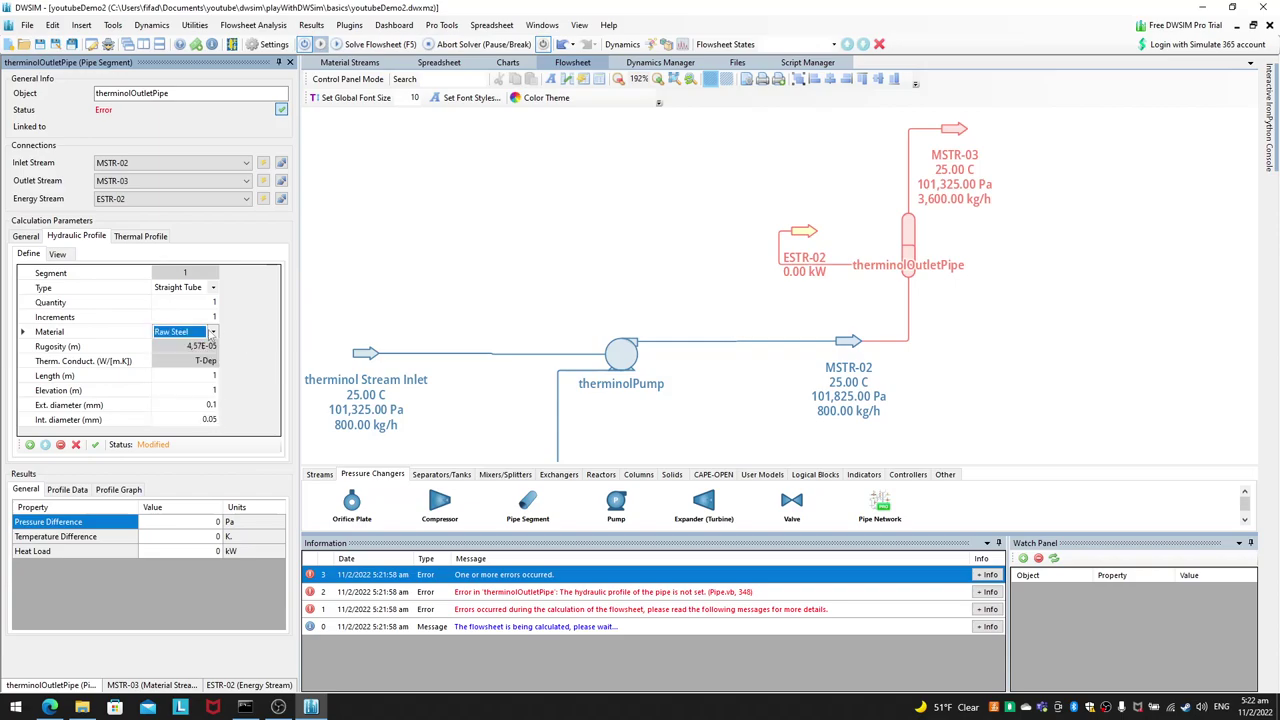
left_click(212, 332)
left_click(185, 418)
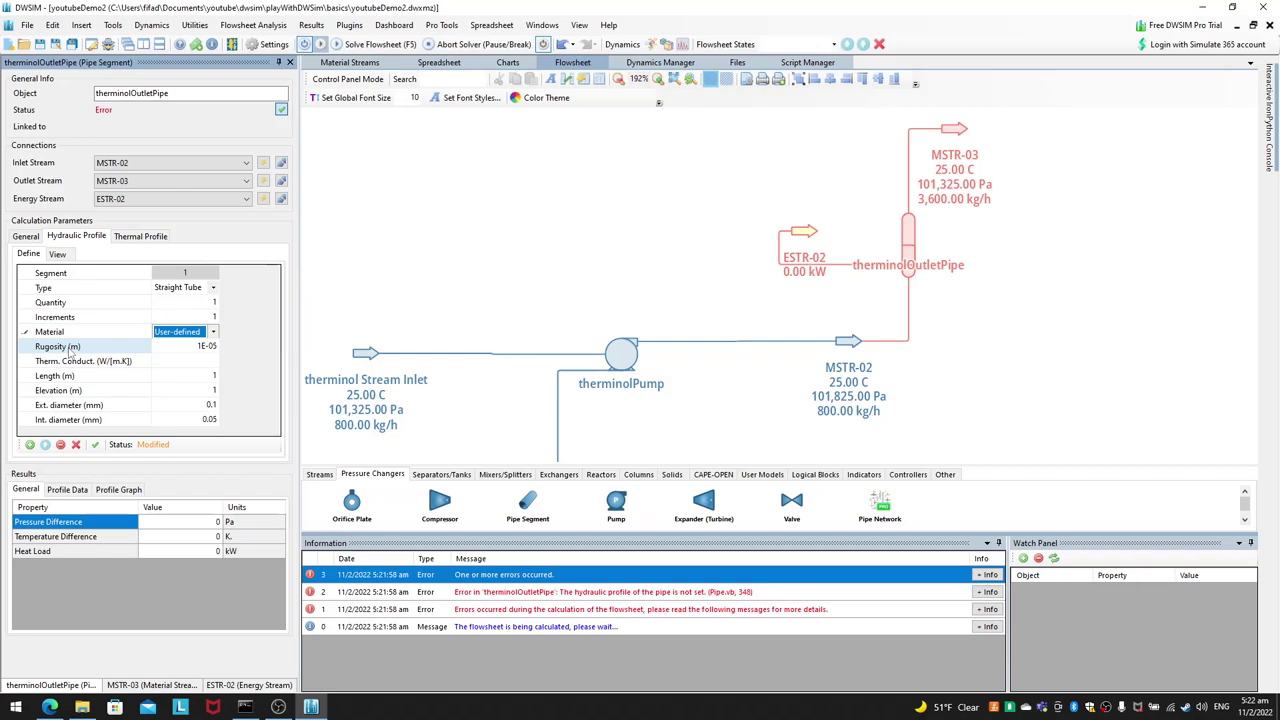
left_click(197, 348)
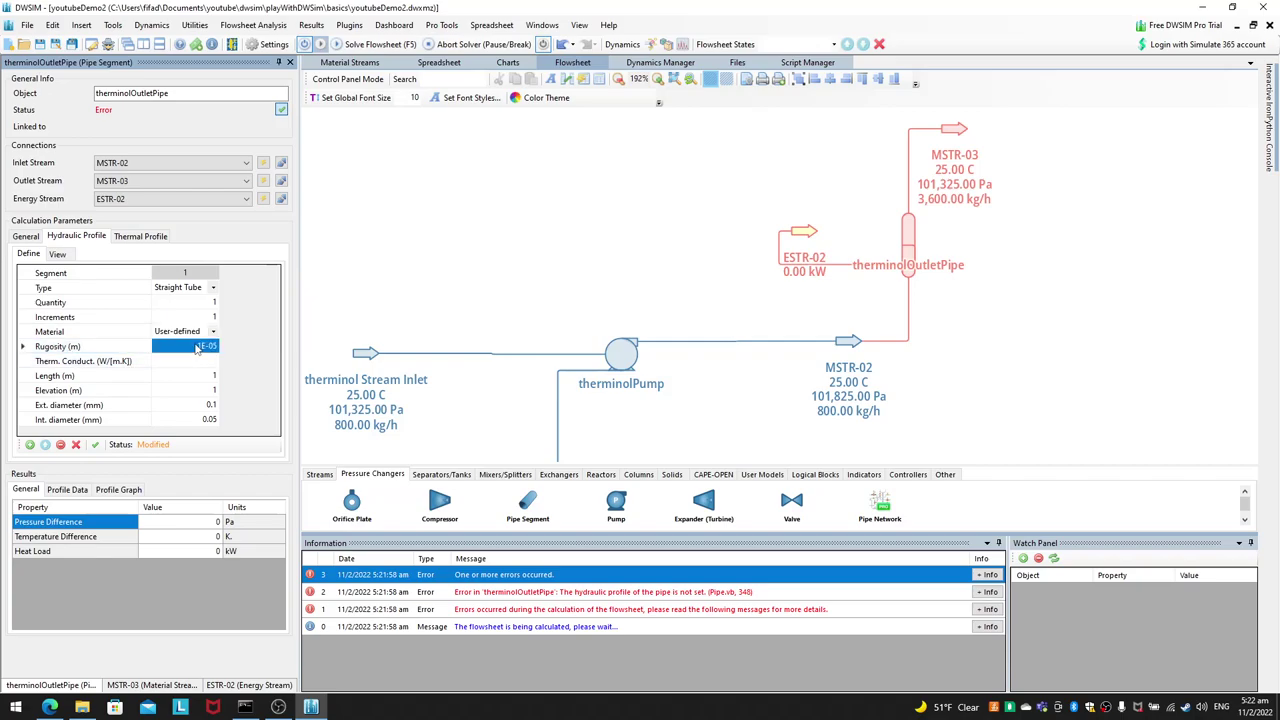
left_click(176, 364)
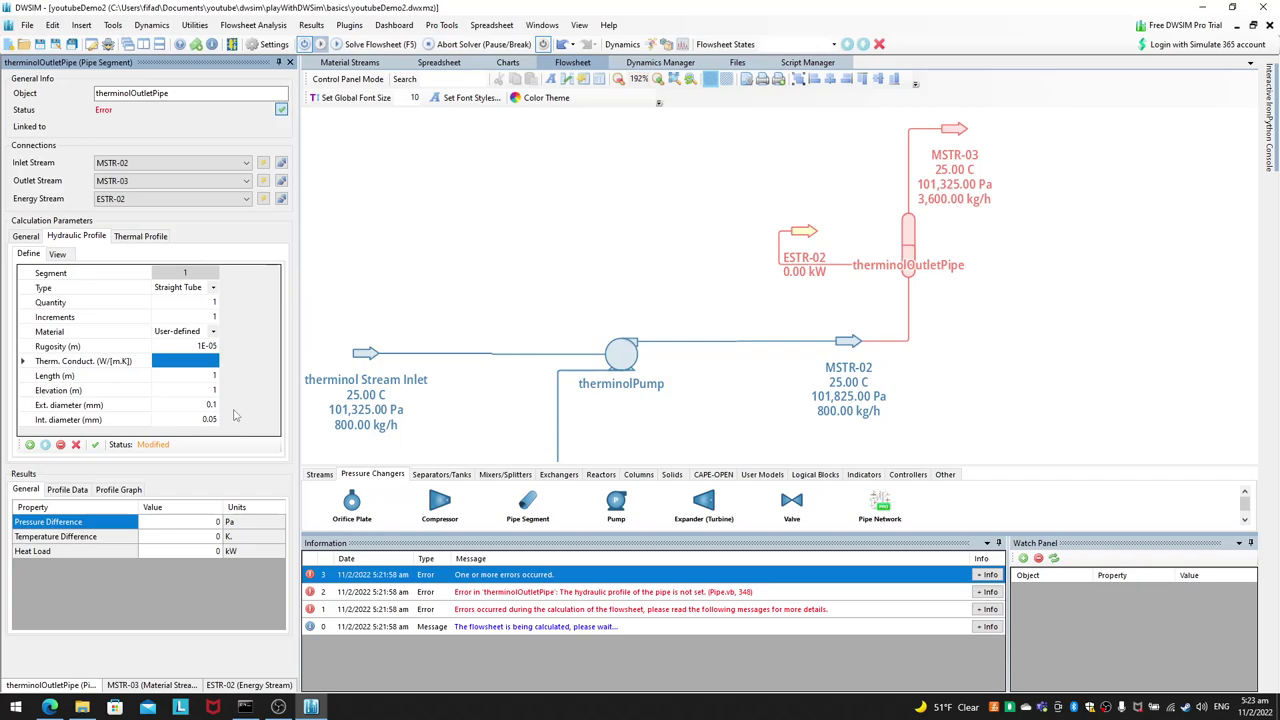
Step: Set the material of segment 1 to PVC and check the hydraulic profile plot
left_click(210, 338)
left_click(213, 337)
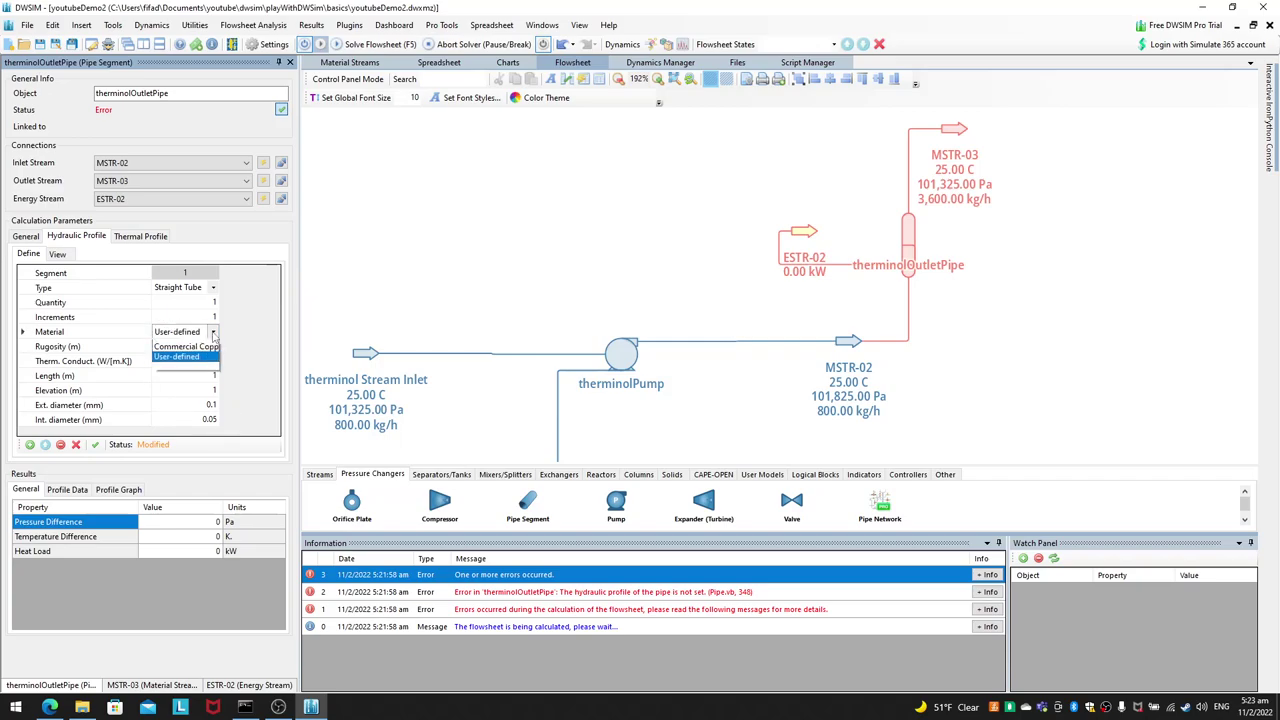
left_click(212, 375)
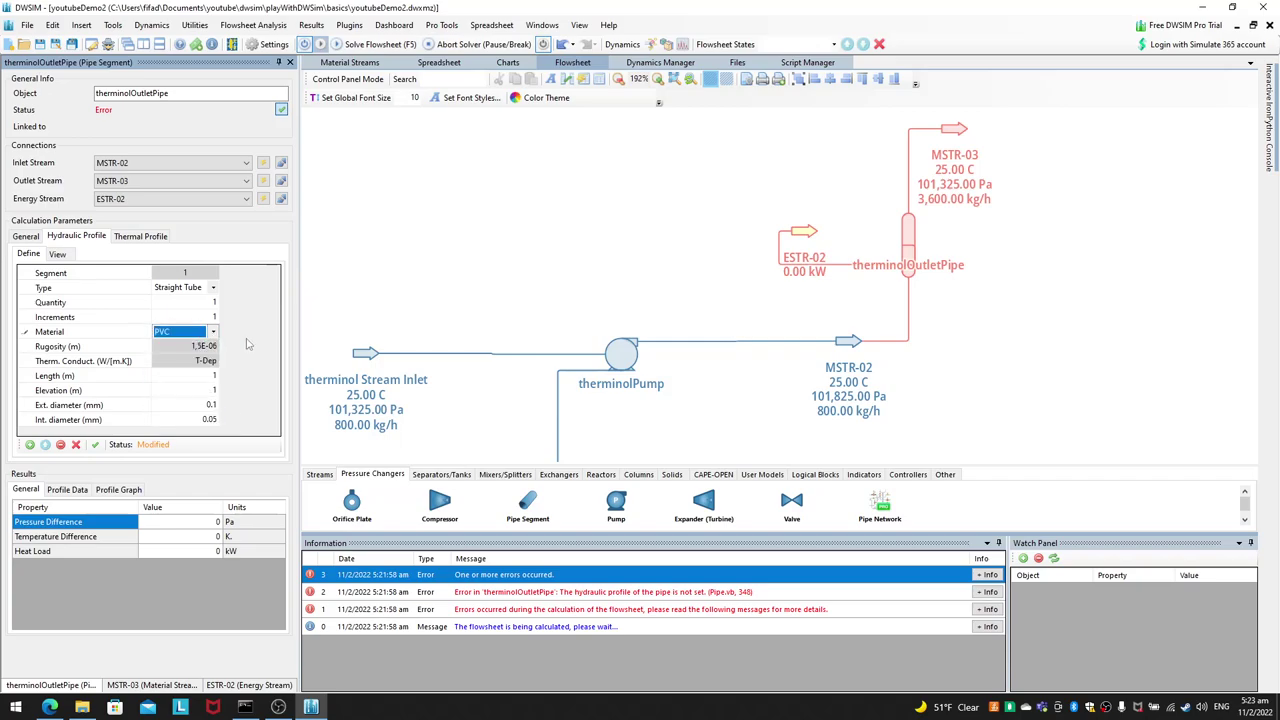
left_click(199, 362)
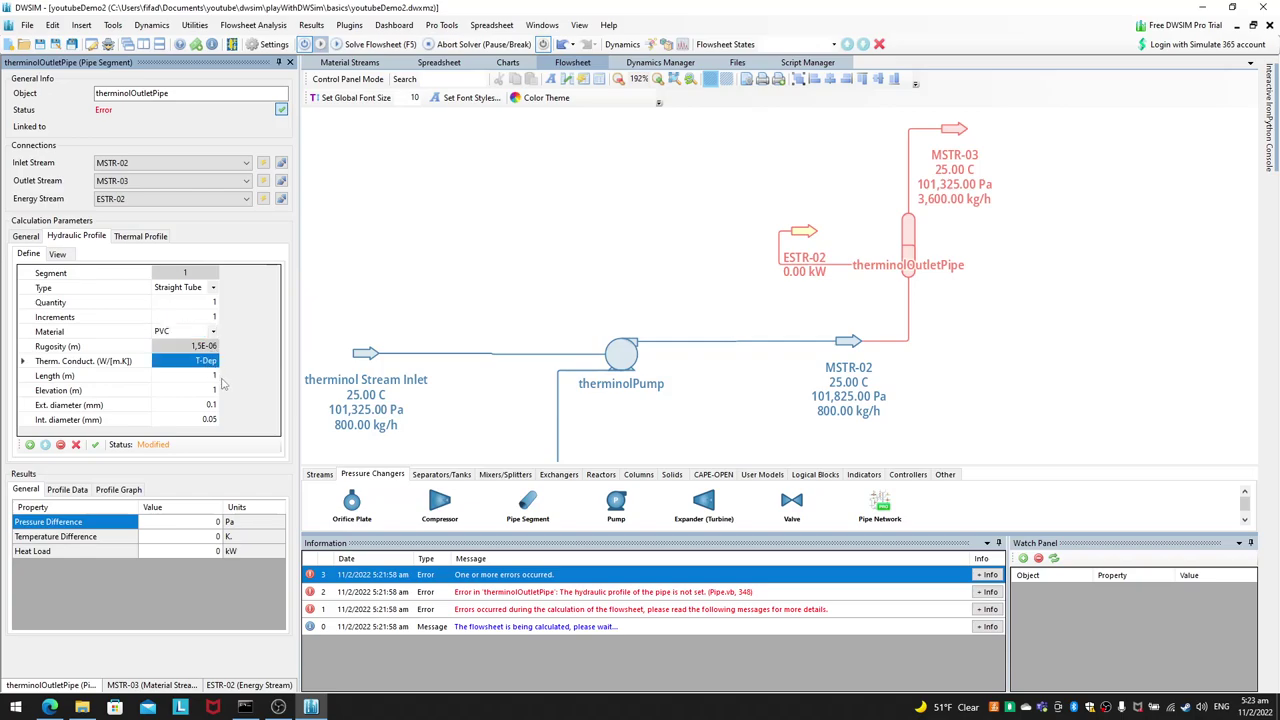
left_click(60, 255)
left_click(40, 256)
Step: In the thermal profile, set the overall HTC to 20 W/[m2.K] and the external temperature to 15 C, and review the remaining heat transfer options
left_click(140, 236)
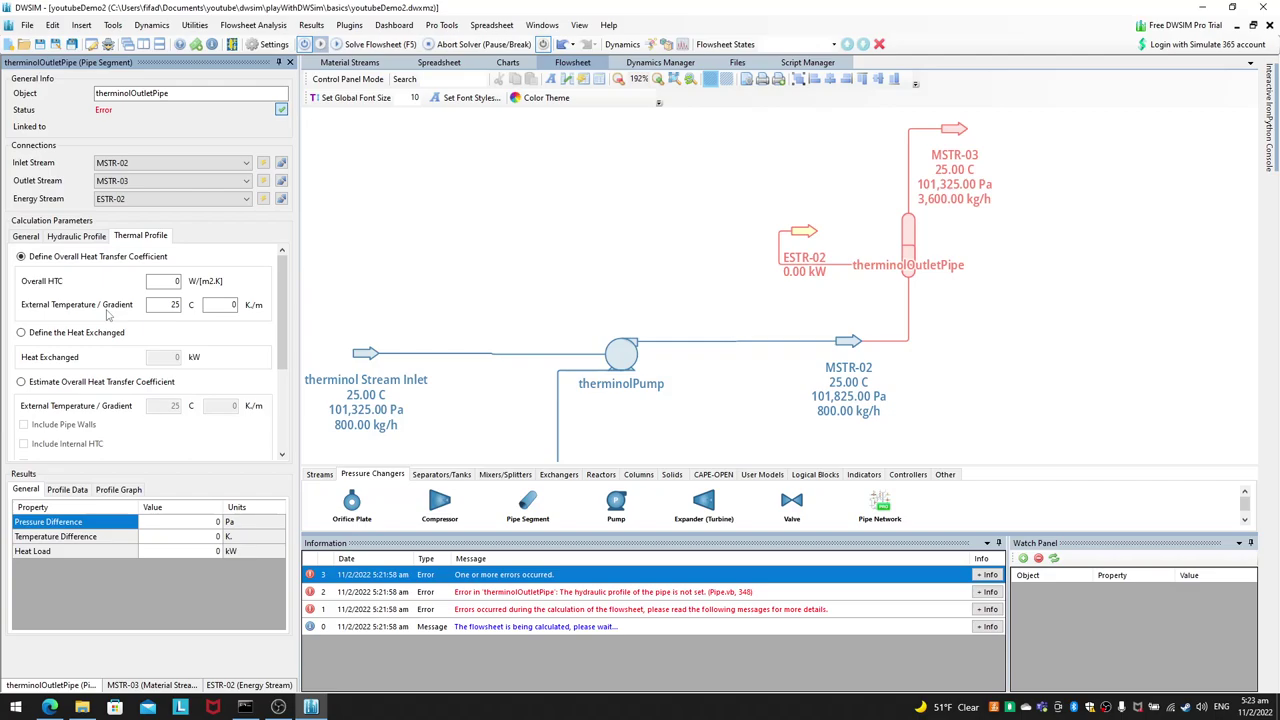
double_click(165, 281)
type("2")
key("Tab")
type("1")
left_click_drag(278, 350, 285, 435)
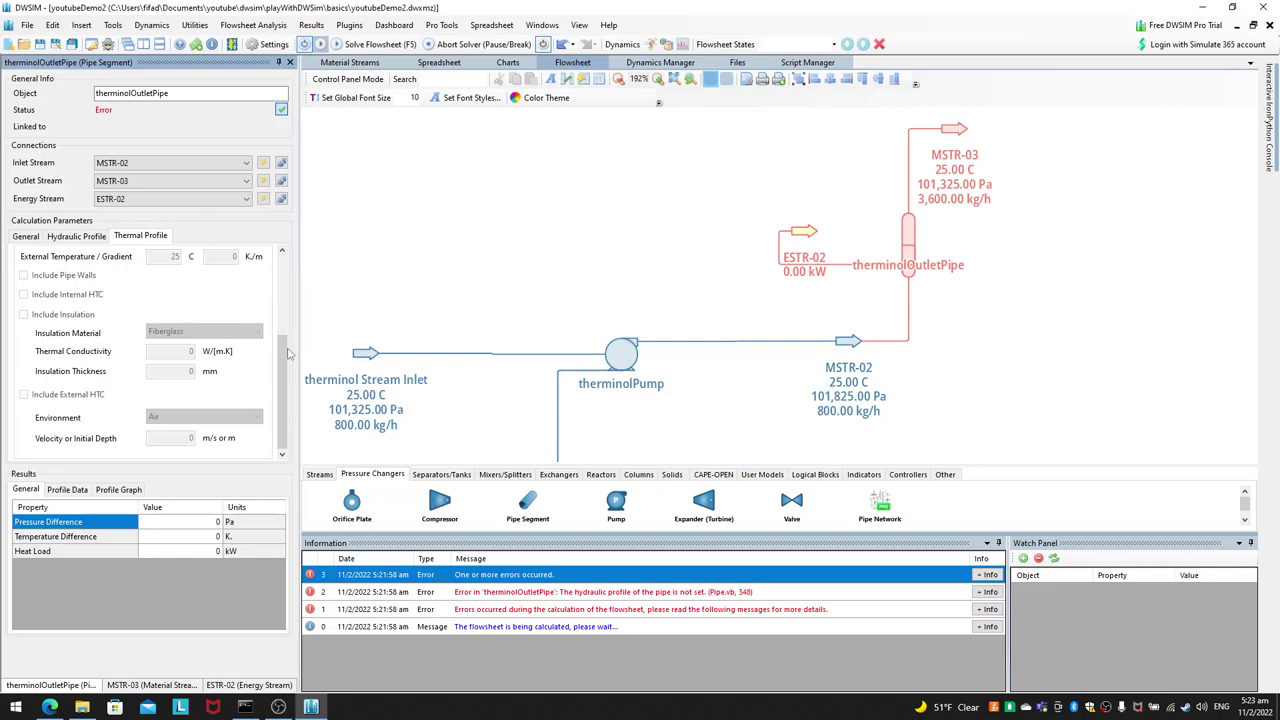
left_click_drag(285, 358, 284, 290)
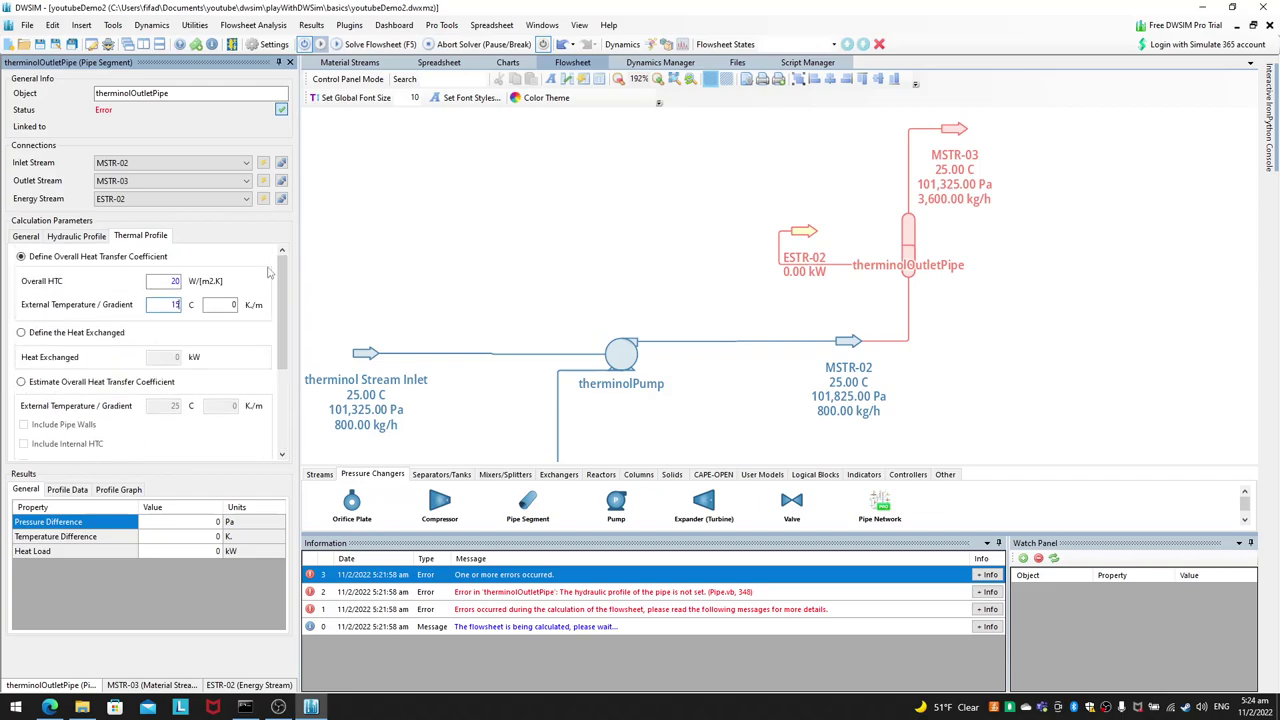
Step: Solve the flowsheet with the defined thermal profile and examine the solver message about the pipe
left_click(352, 44)
left_click(716, 594)
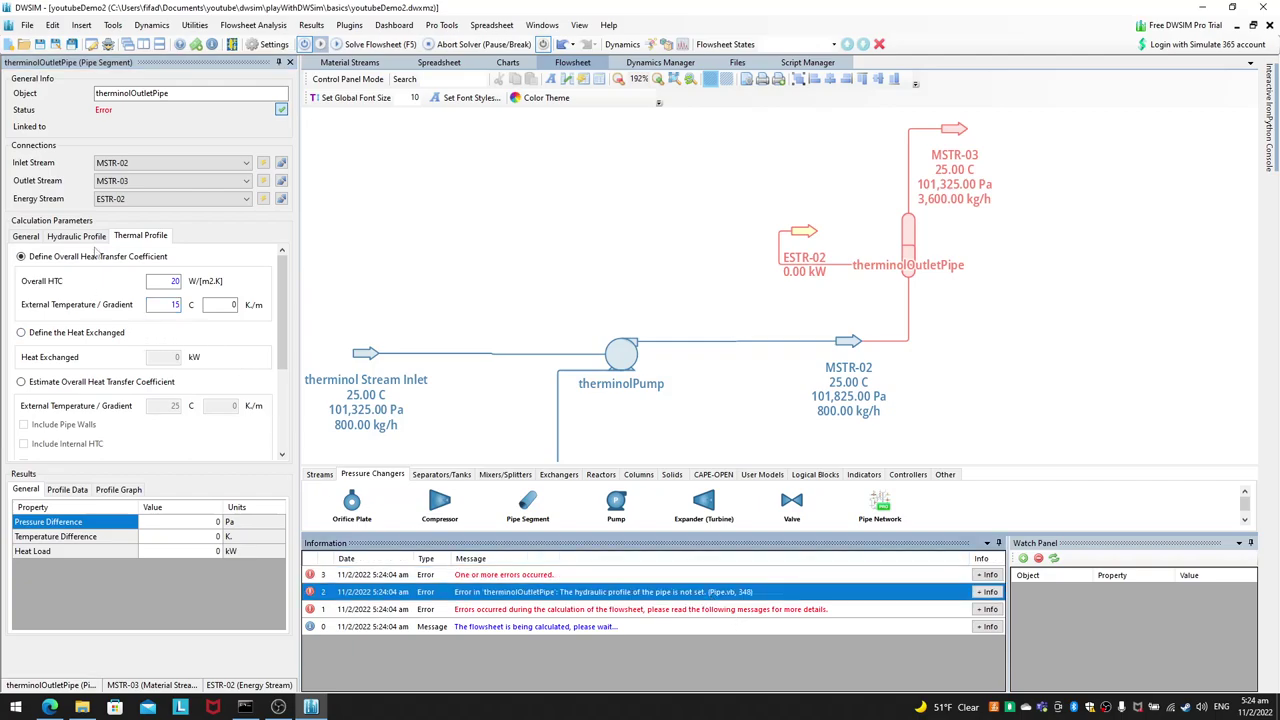
Step: Review segment 1's material in the hydraulic profile and examine the heat transfer options in the thermal profile of therminolOutletPipe
left_click(97, 237)
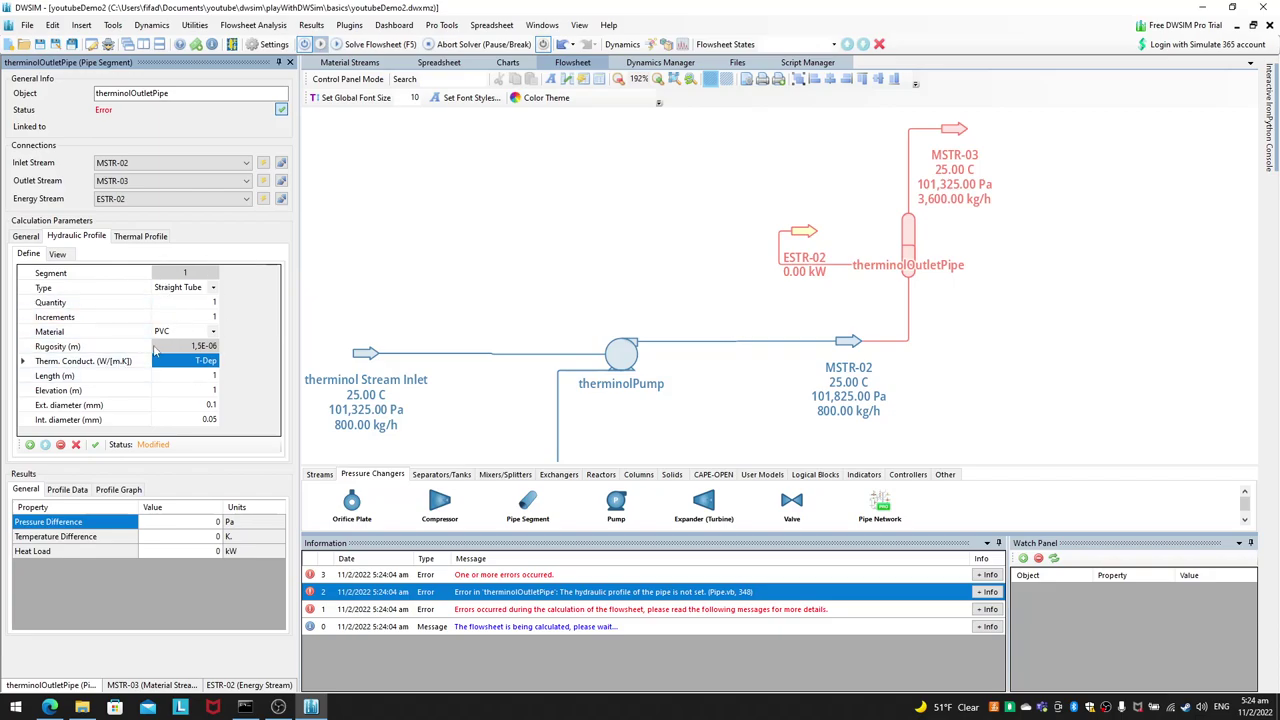
left_click(209, 333)
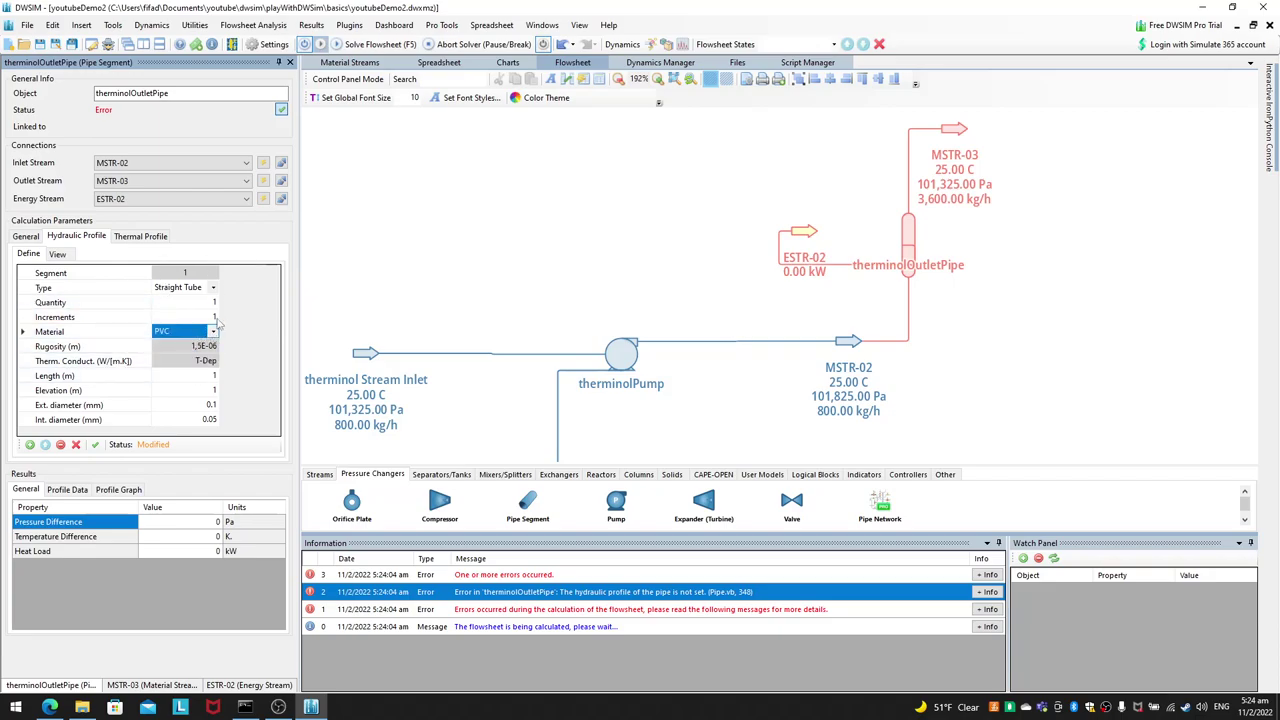
left_click(140, 236)
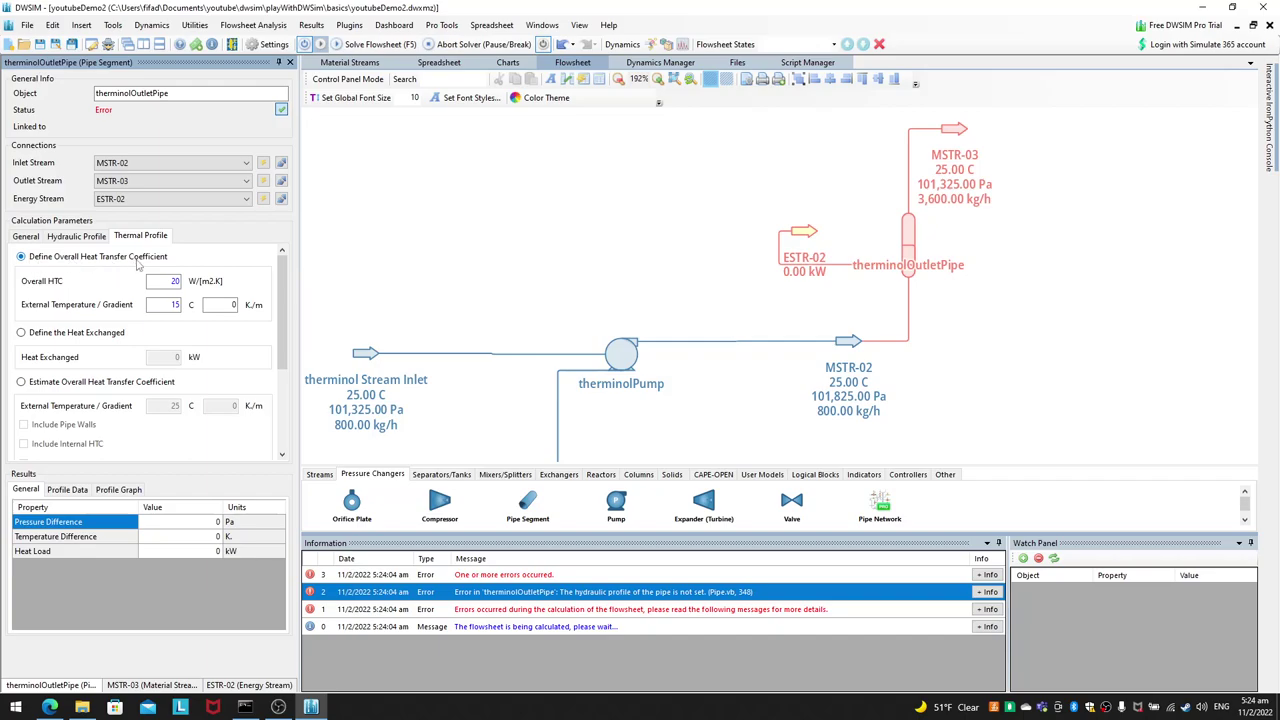
scroll(276, 313, "down", 2)
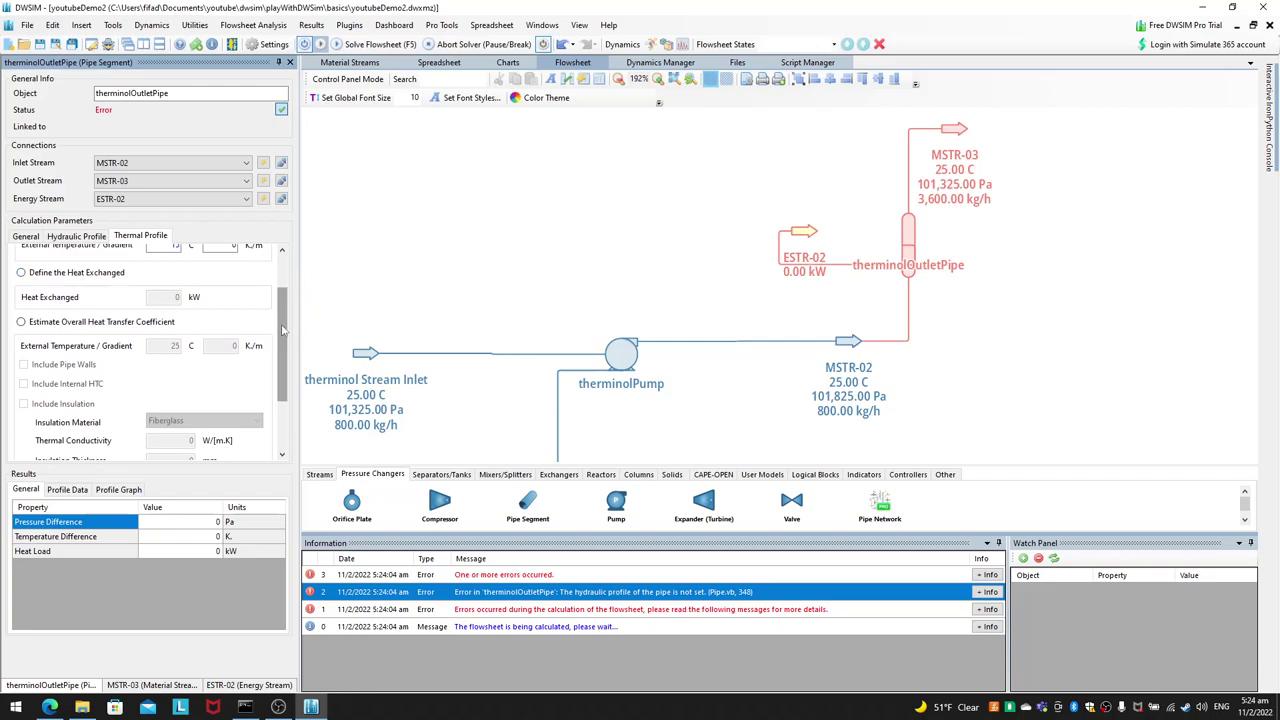
scroll(283, 329, "down", 3)
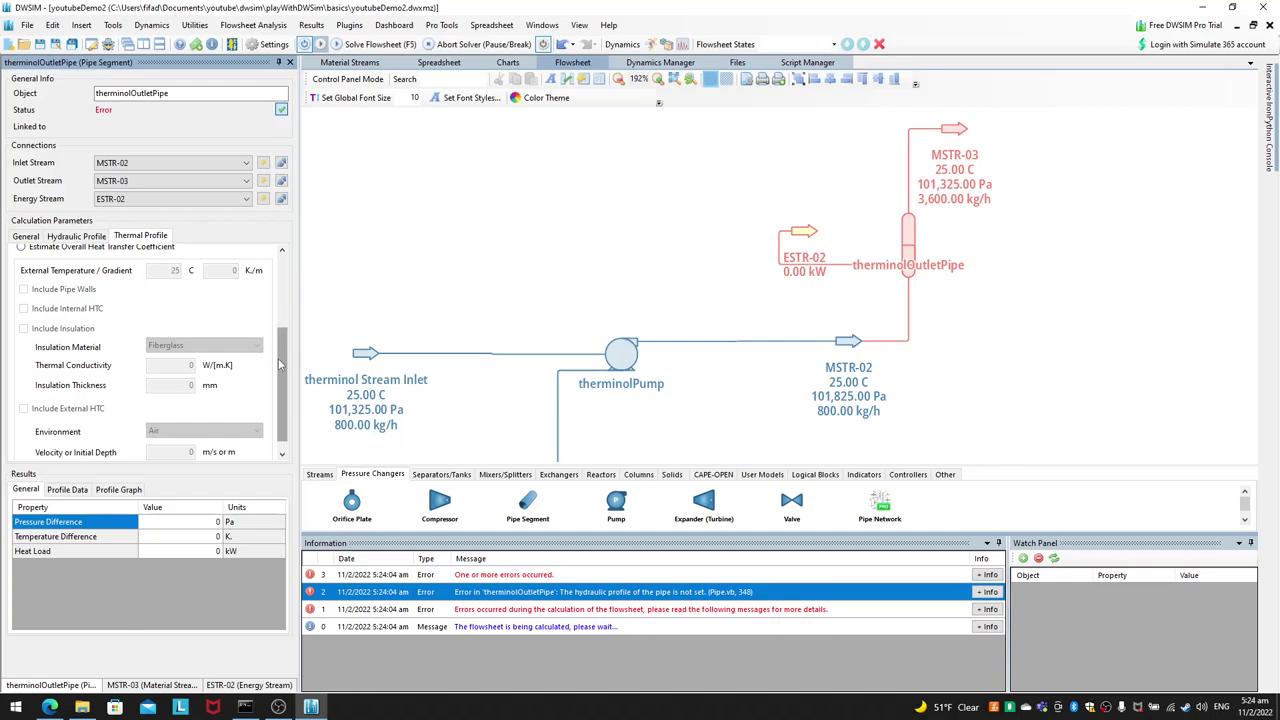
left_click(80, 237)
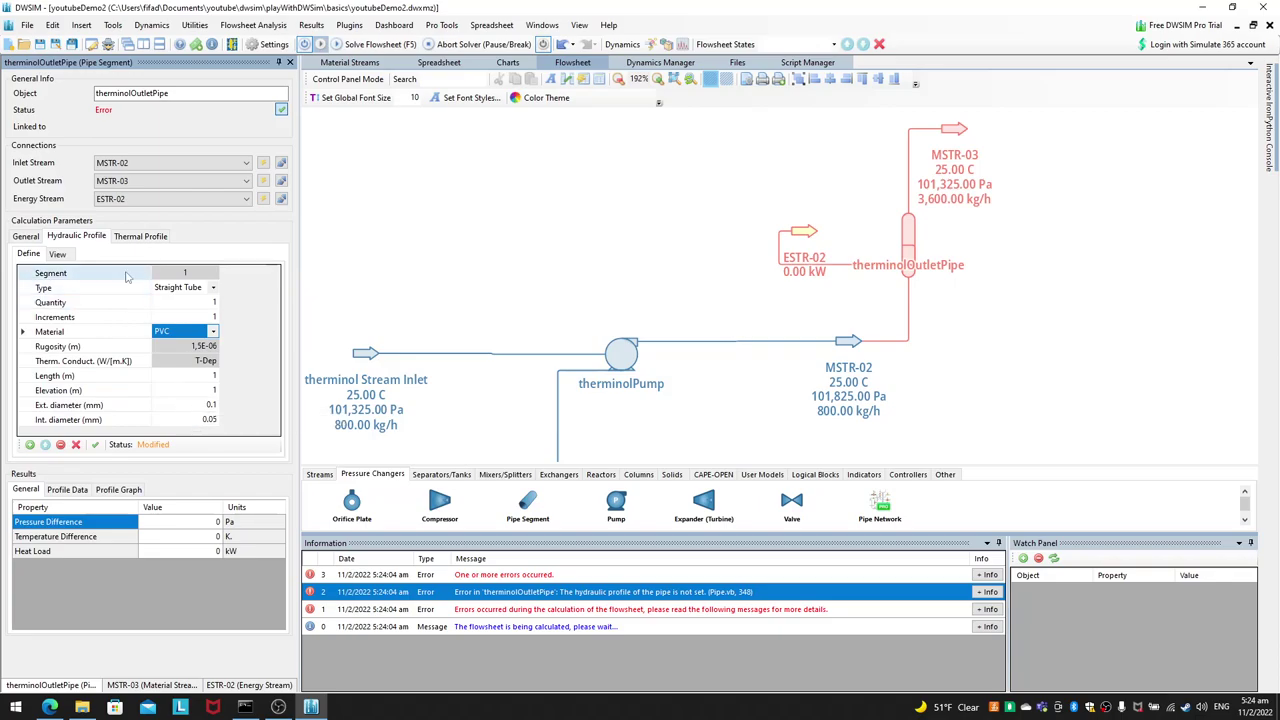
left_click(136, 236)
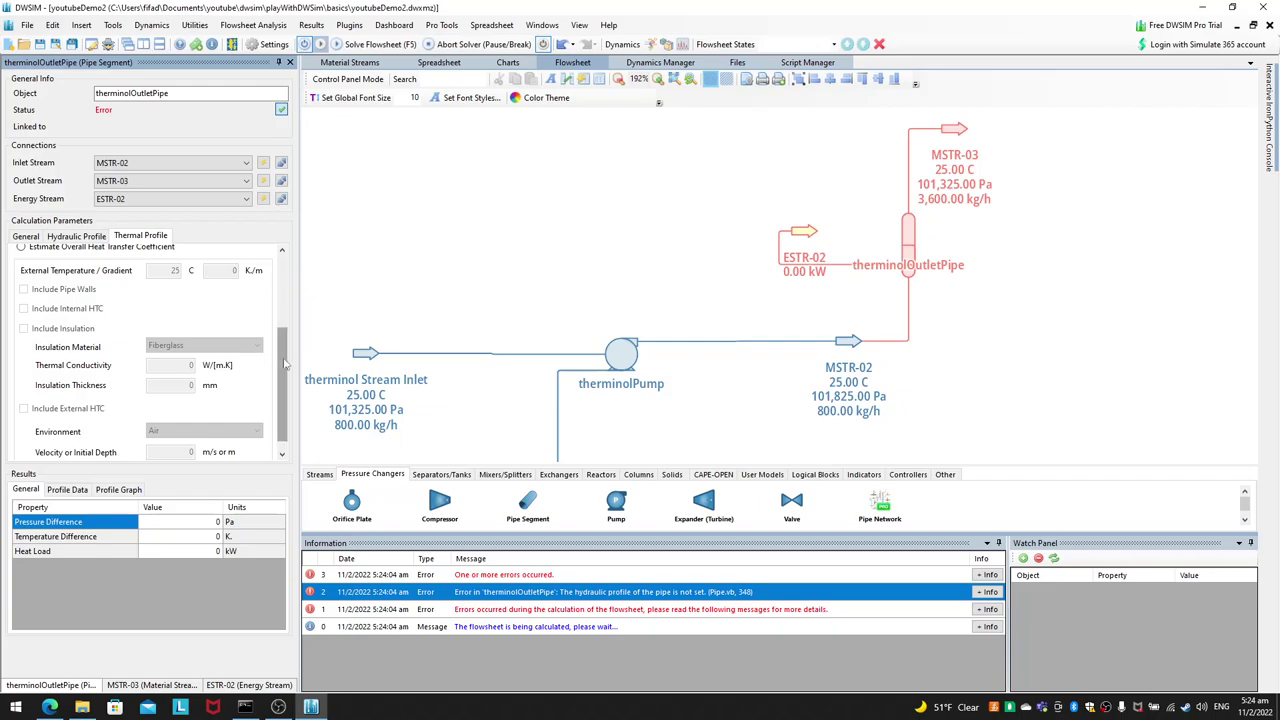
left_click_drag(288, 366, 282, 350)
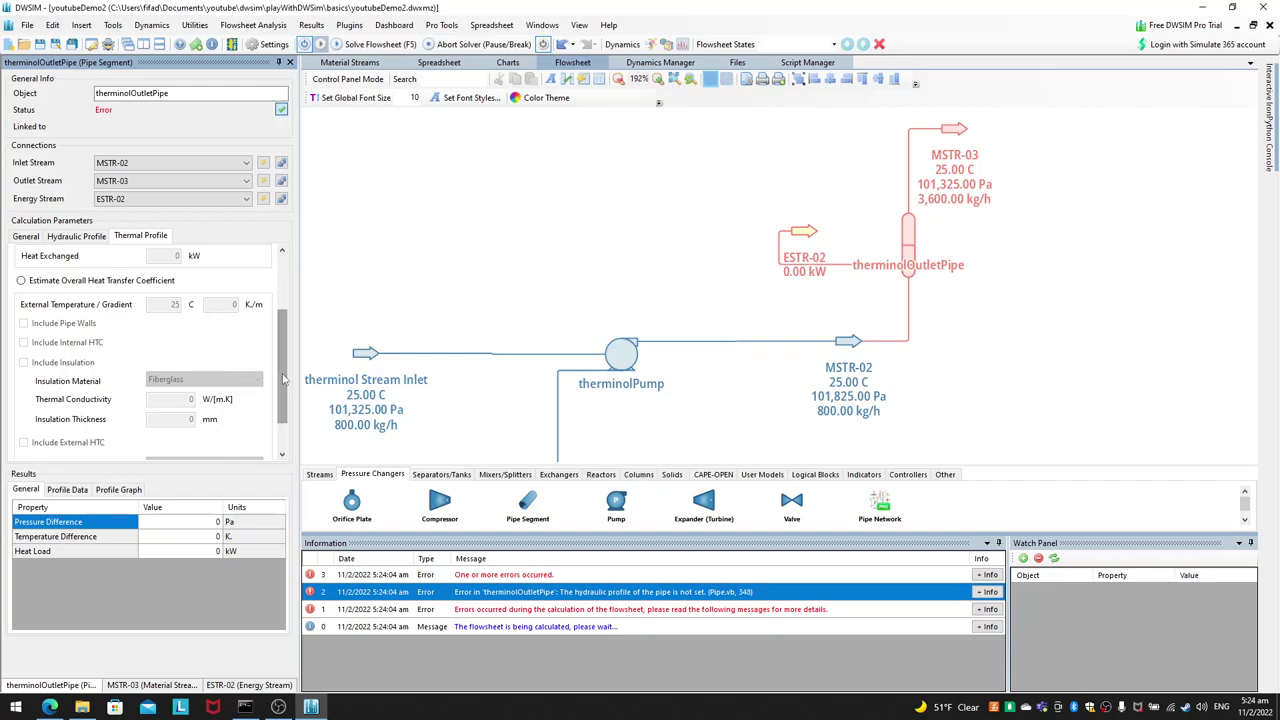
scroll(277, 380, "down", 1)
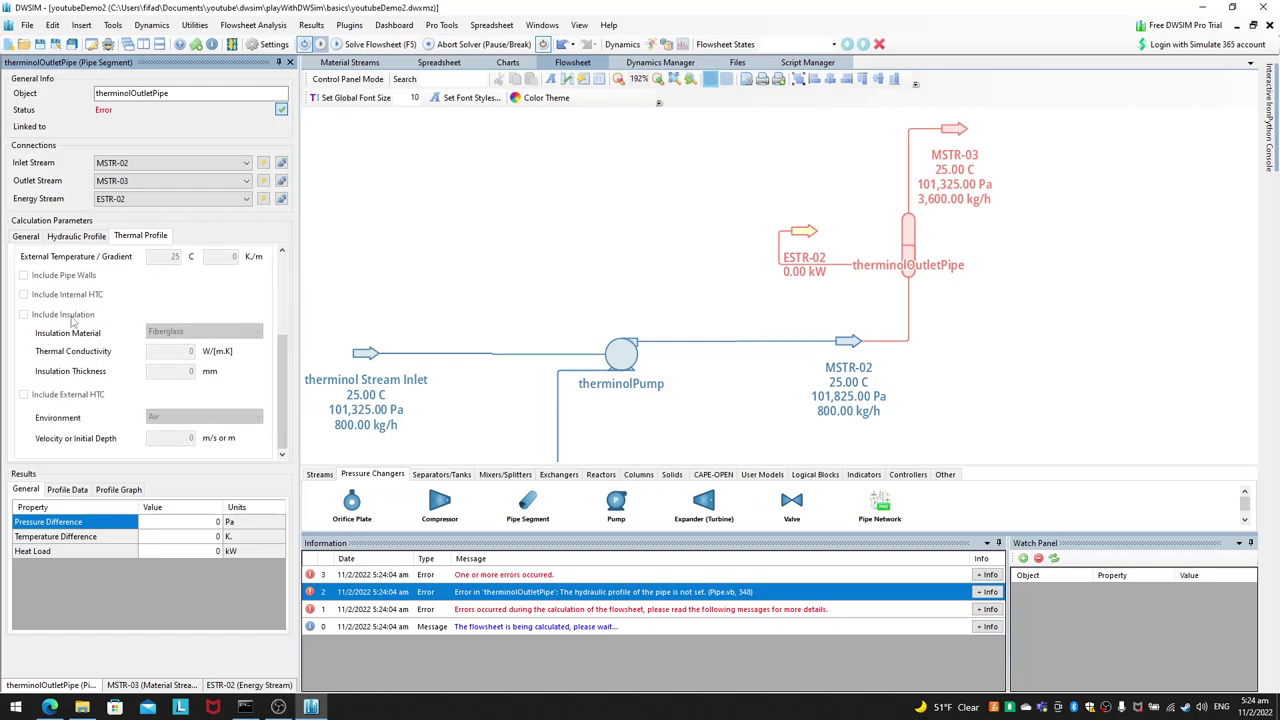
Step: Try Estimate Overall Heat Transfer Coefficient in the thermal profile, test the external environment choices including Moist soil, and return to Air
scroll(80, 318, "up", 2)
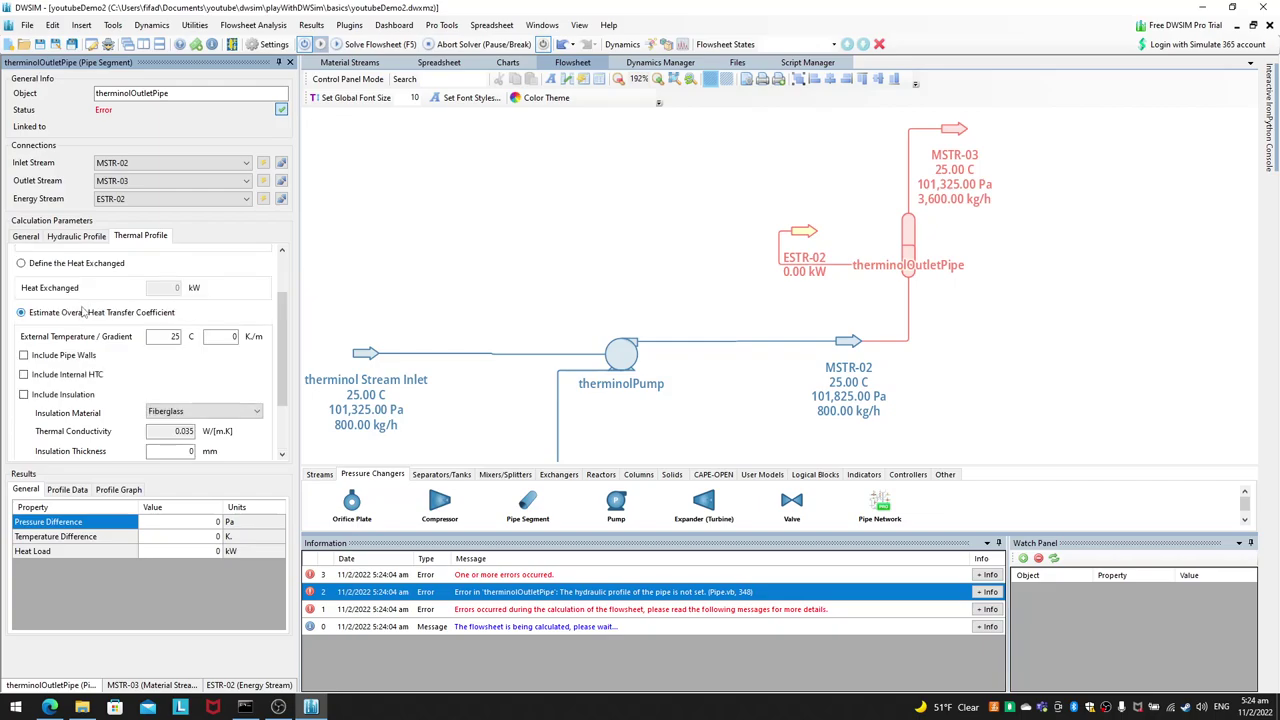
scroll(266, 330, "down", 2)
left_click(178, 418)
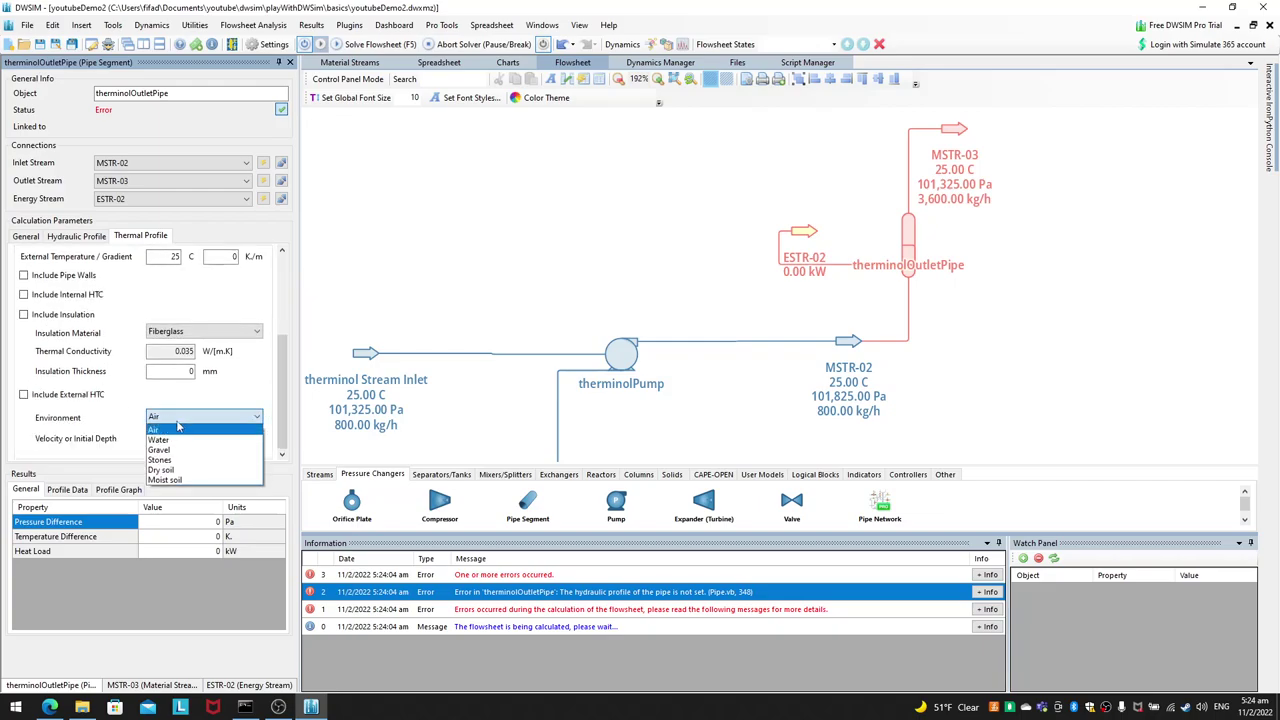
left_click(190, 428)
left_click(192, 417)
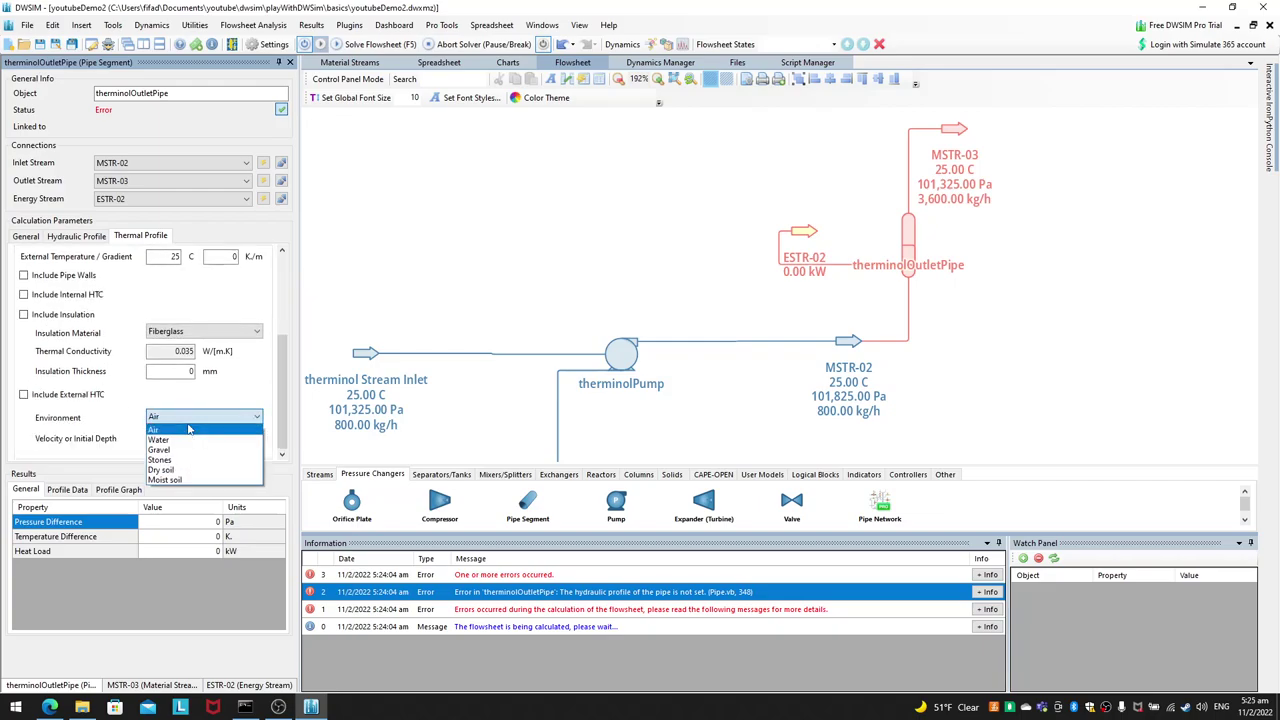
left_click(197, 480)
left_click(205, 418)
left_click(203, 432)
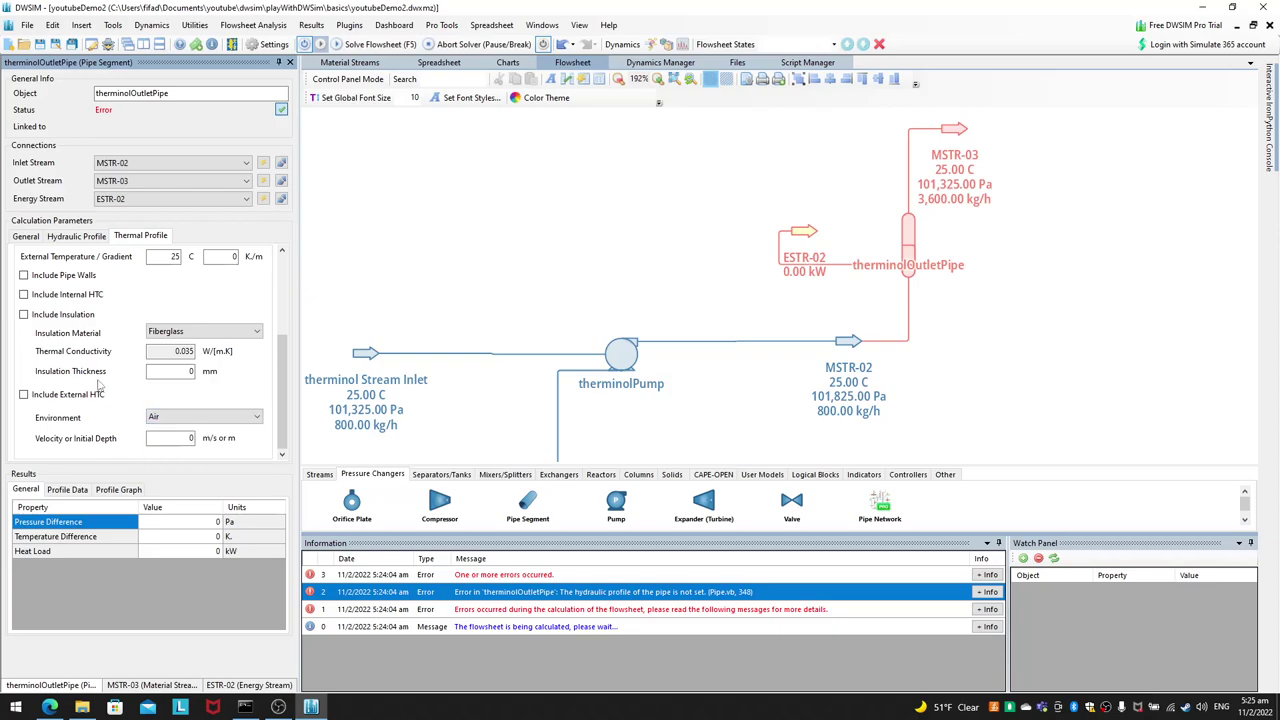
Step: Exclude the external HTC and return the thermal profile to Define Overall Heat Transfer Coefficient
left_click(84, 400)
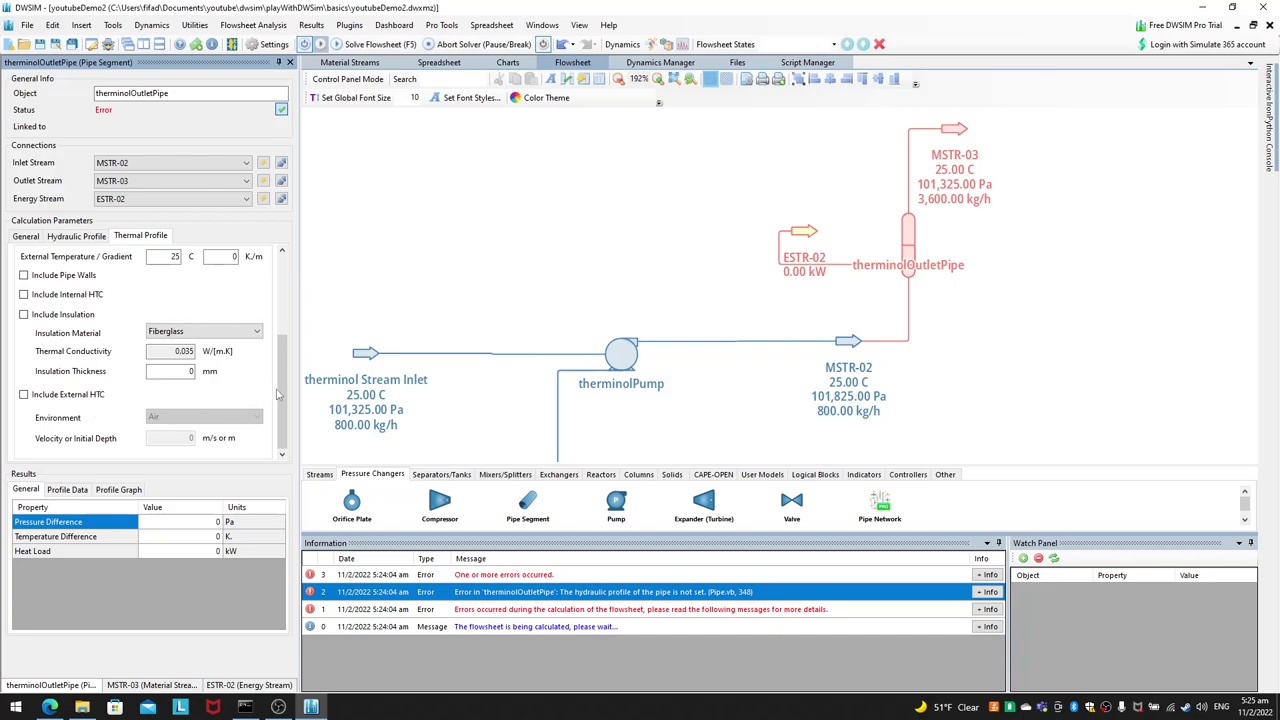
mouse_move(282, 396)
left_mouse_down()
mouse_move(286, 316)
mouse_move(283, 403)
left_mouse_up()
left_click(126, 259)
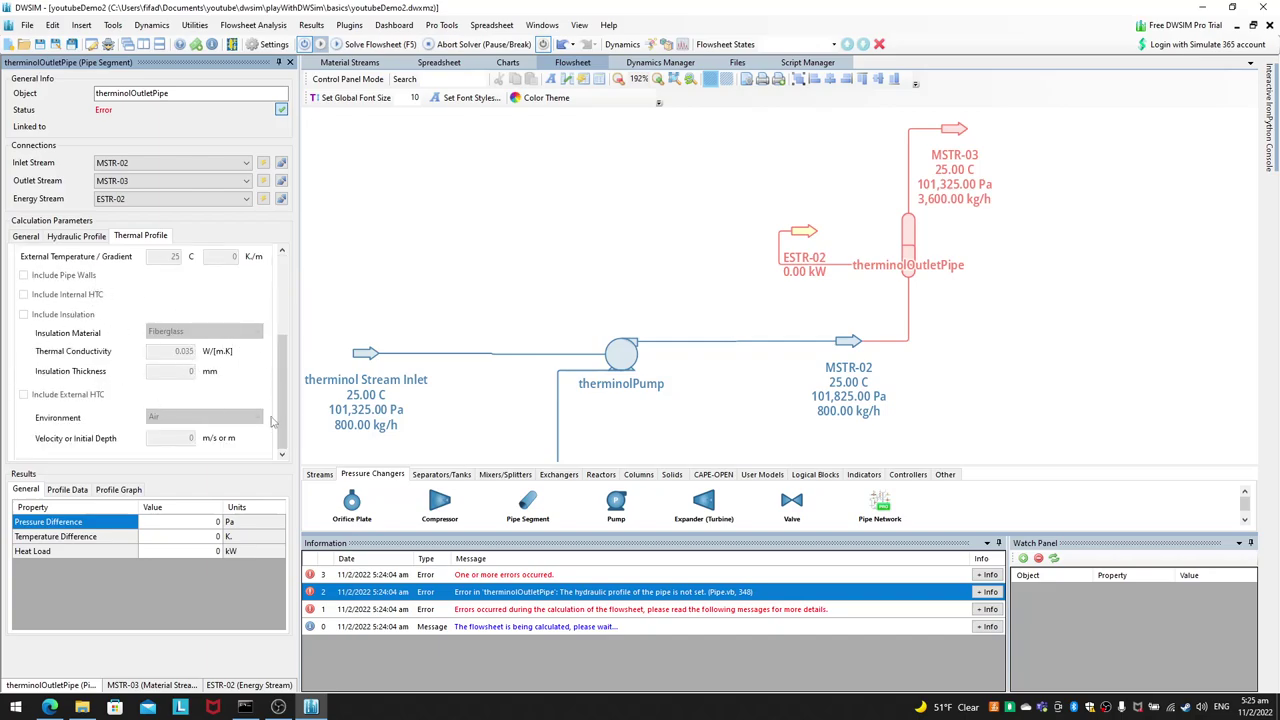
scroll(181, 423, "up", 1)
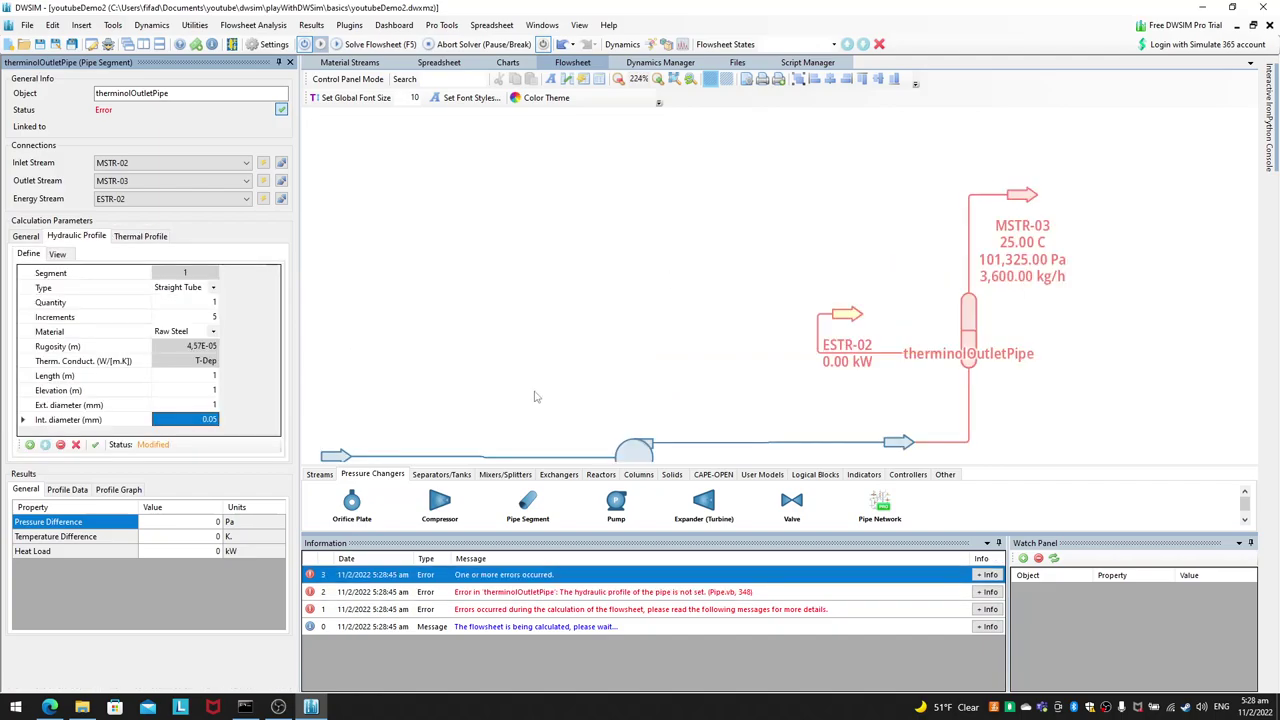
Step: Set segment 1's external diameter to 50 mm and internal diameter to 20 mm, then apply the hydraulic profile and solve the flowsheet
left_click(165, 405)
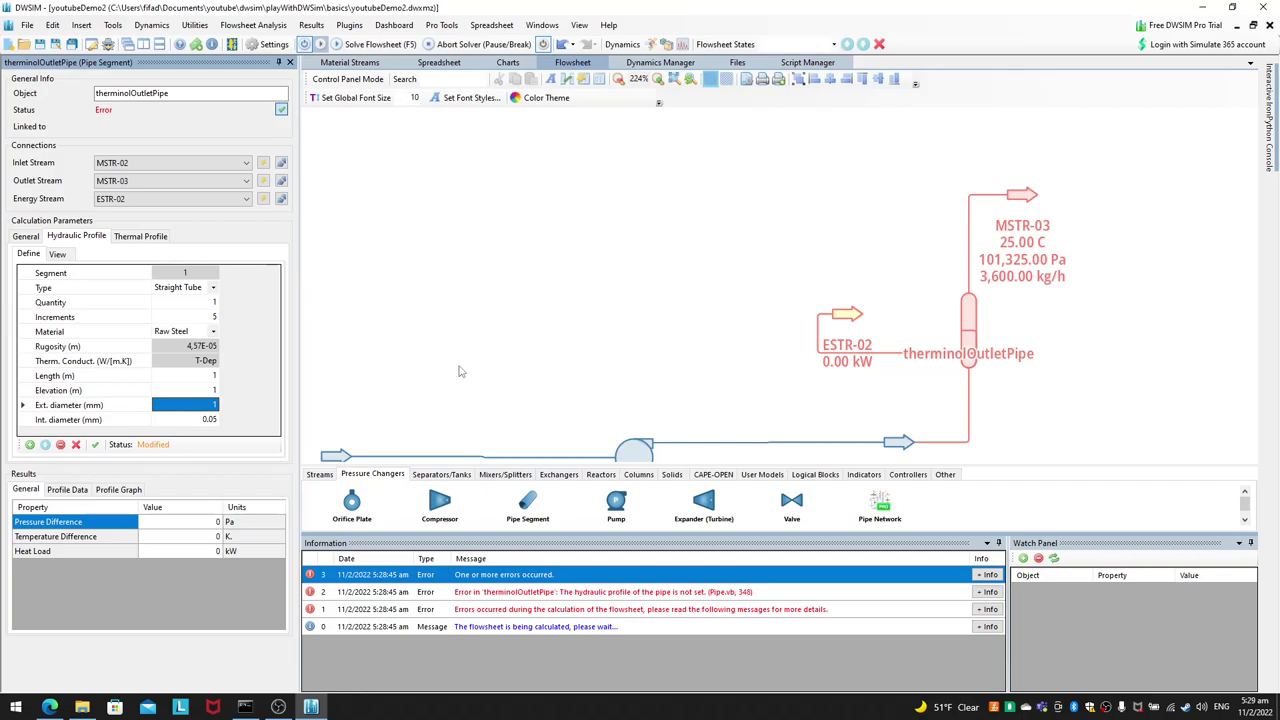
type("1")
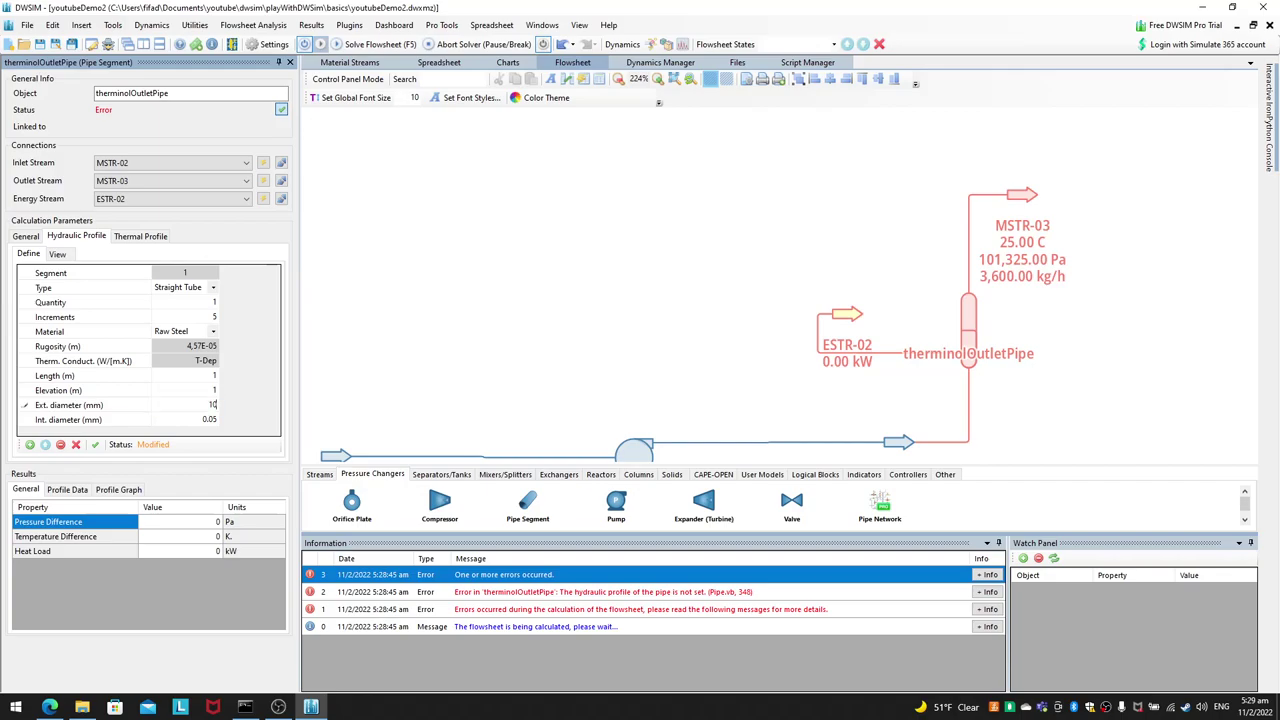
type("0")
key("Return")
left_click(210, 419)
type("200")
key("Return")
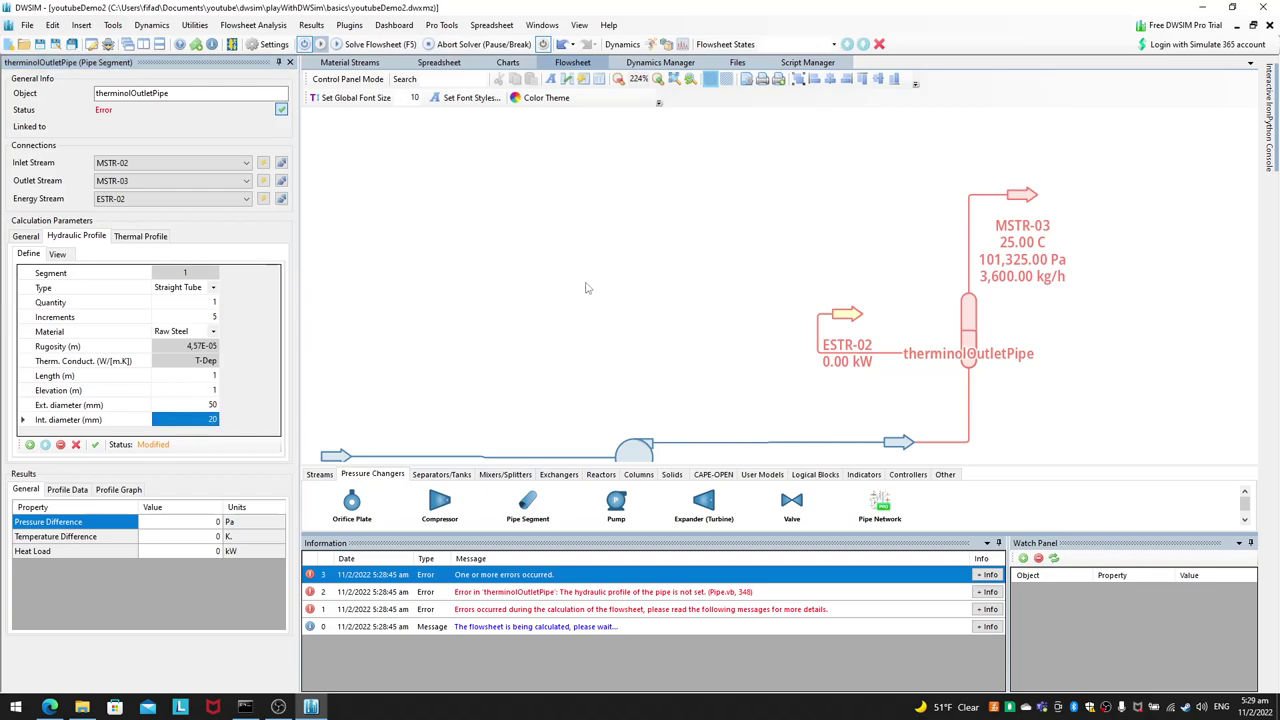
left_click(96, 444)
left_click(355, 45)
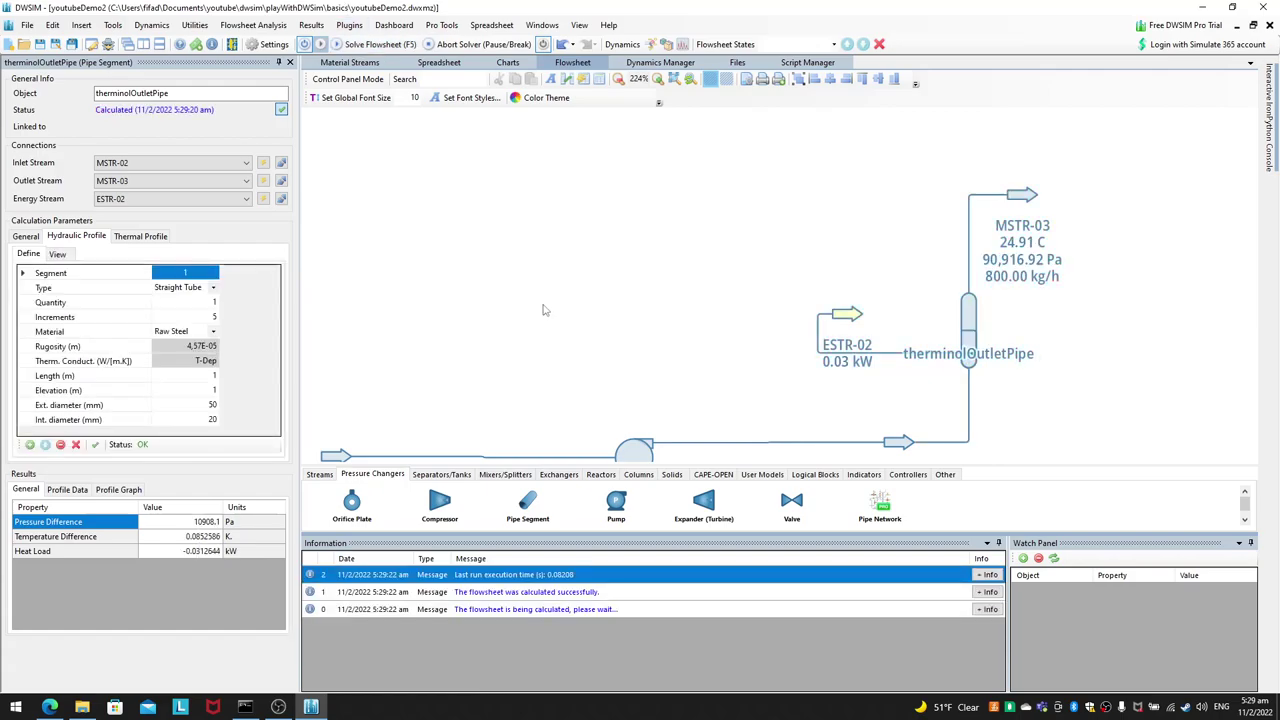
Step: Move the ESTR-02 energy stream farther from the pipe and check the hydraulic profile plot of therminolOutletPipe
left_click_drag(861, 318, 821, 321)
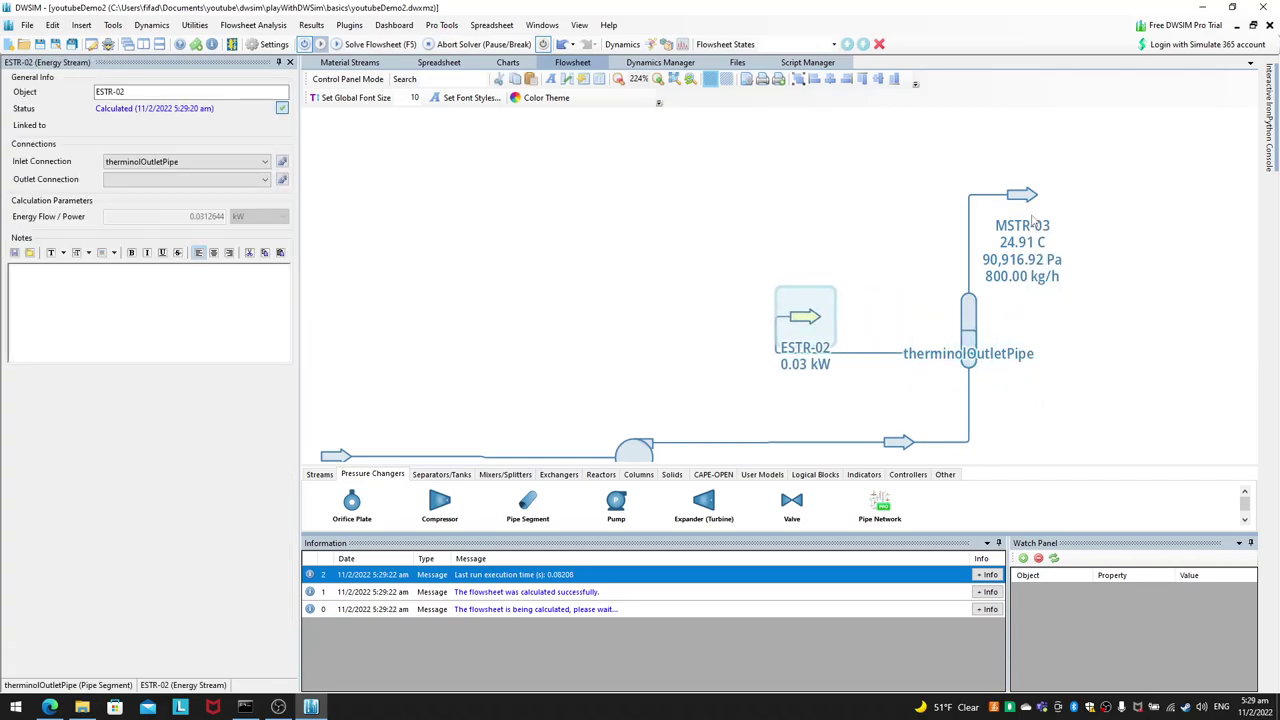
mouse_move(1023, 205)
left_click(979, 334)
left_click_drag(800, 387, 767, 320)
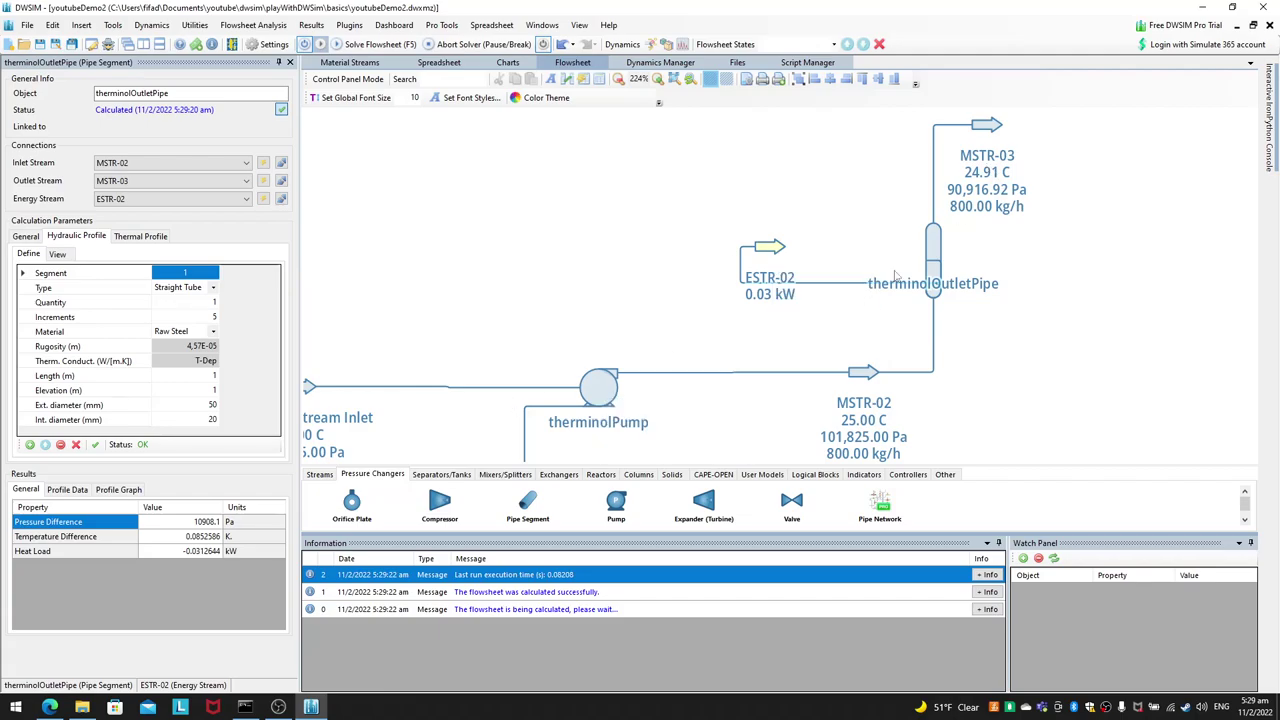
left_click(58, 254)
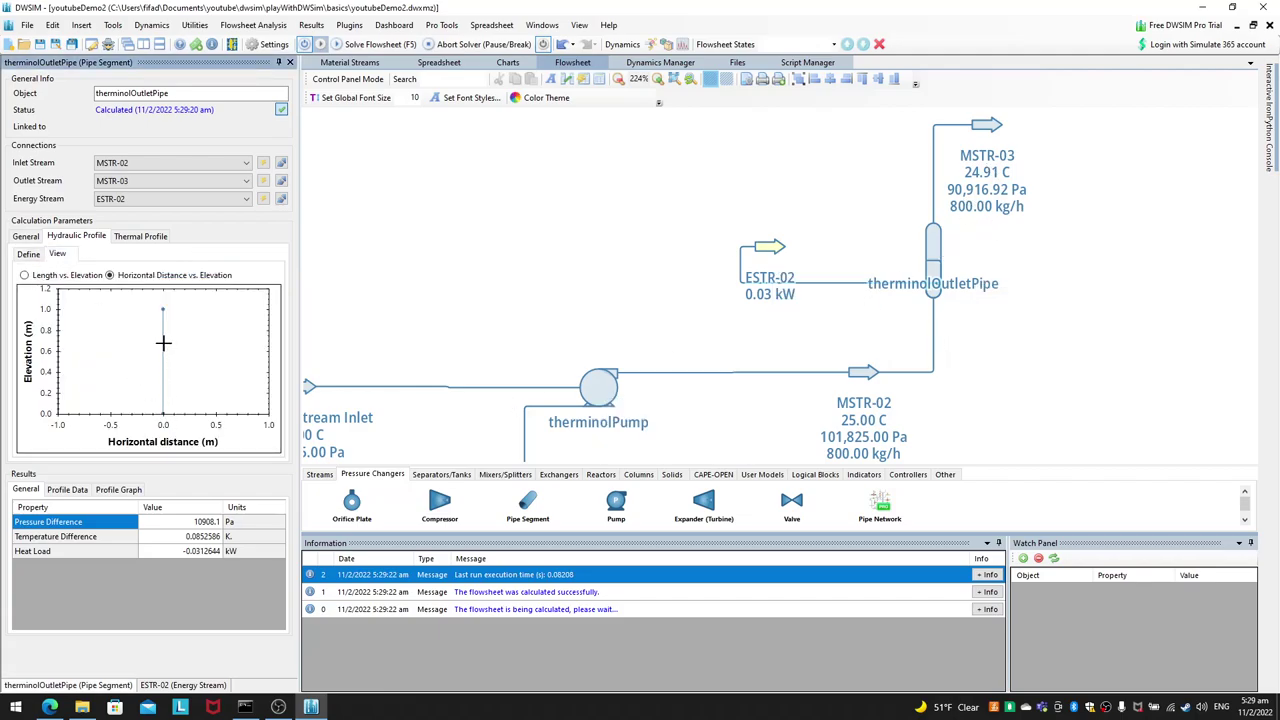
left_click(29, 254)
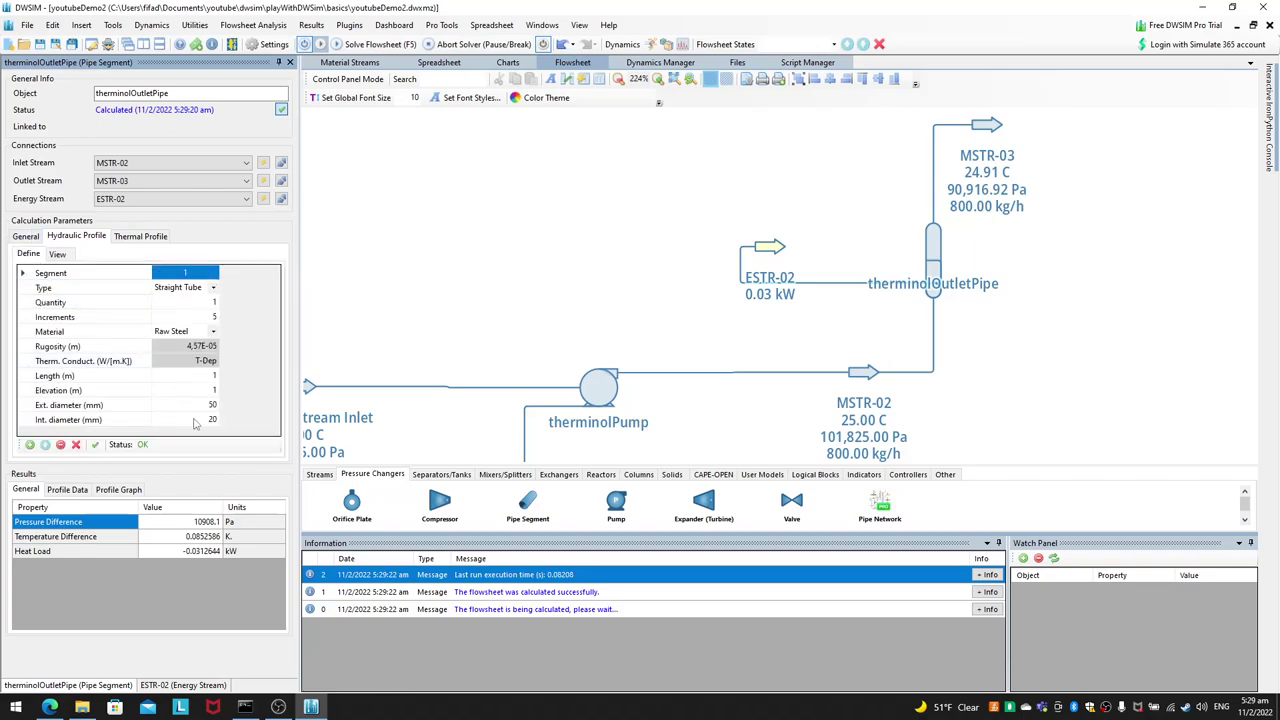
Step: Set segment 1's elevation to 0.2 m, apply the hydraulic profile, and solve the flowsheet again
left_click(205, 390)
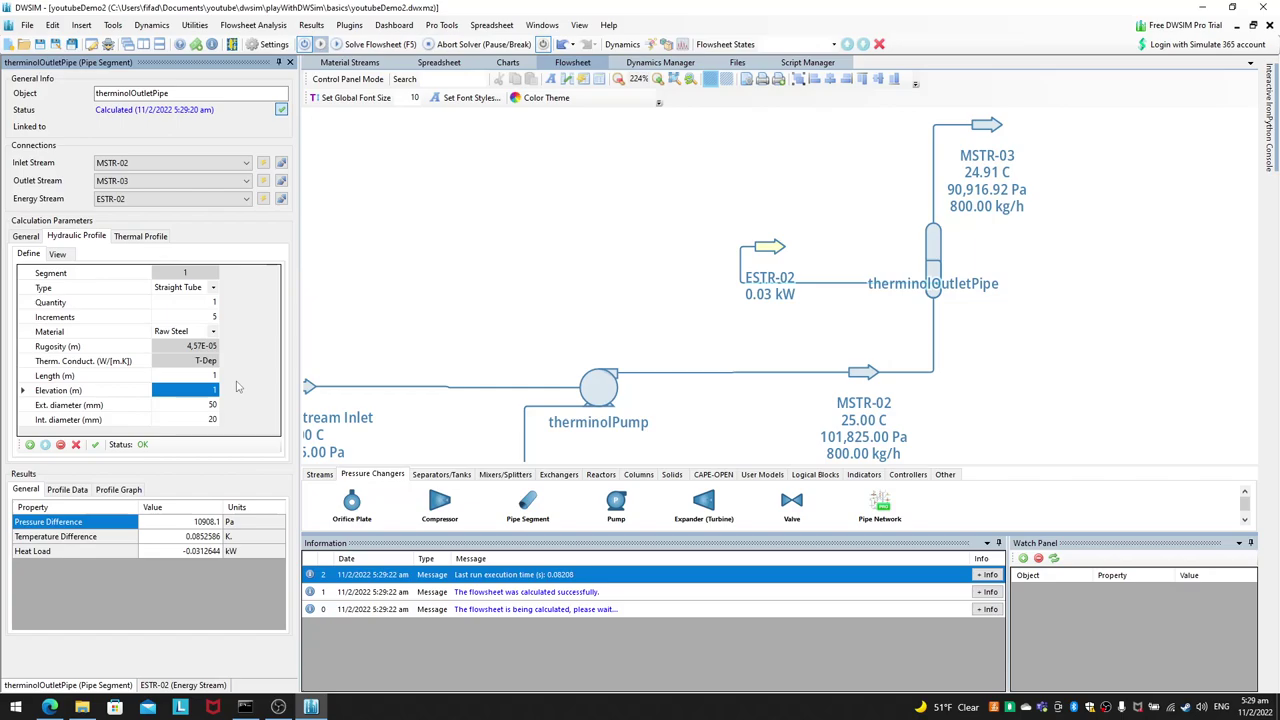
type("0.2")
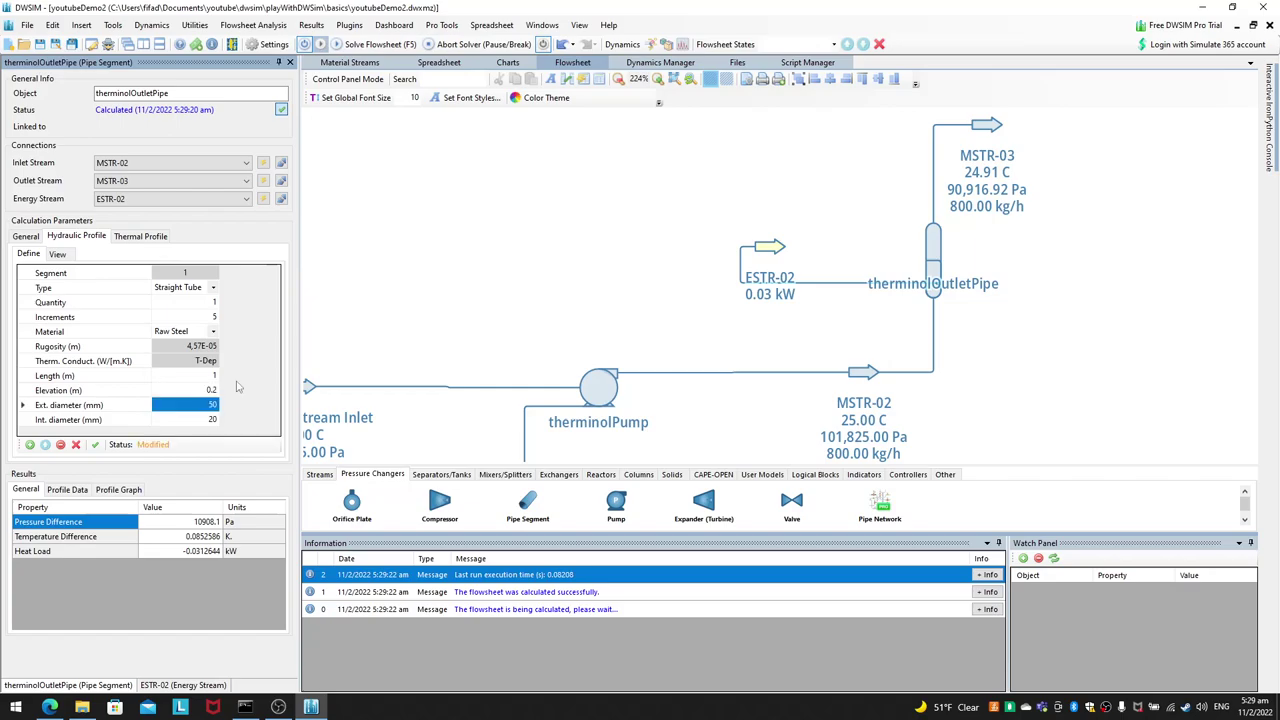
left_click(96, 445)
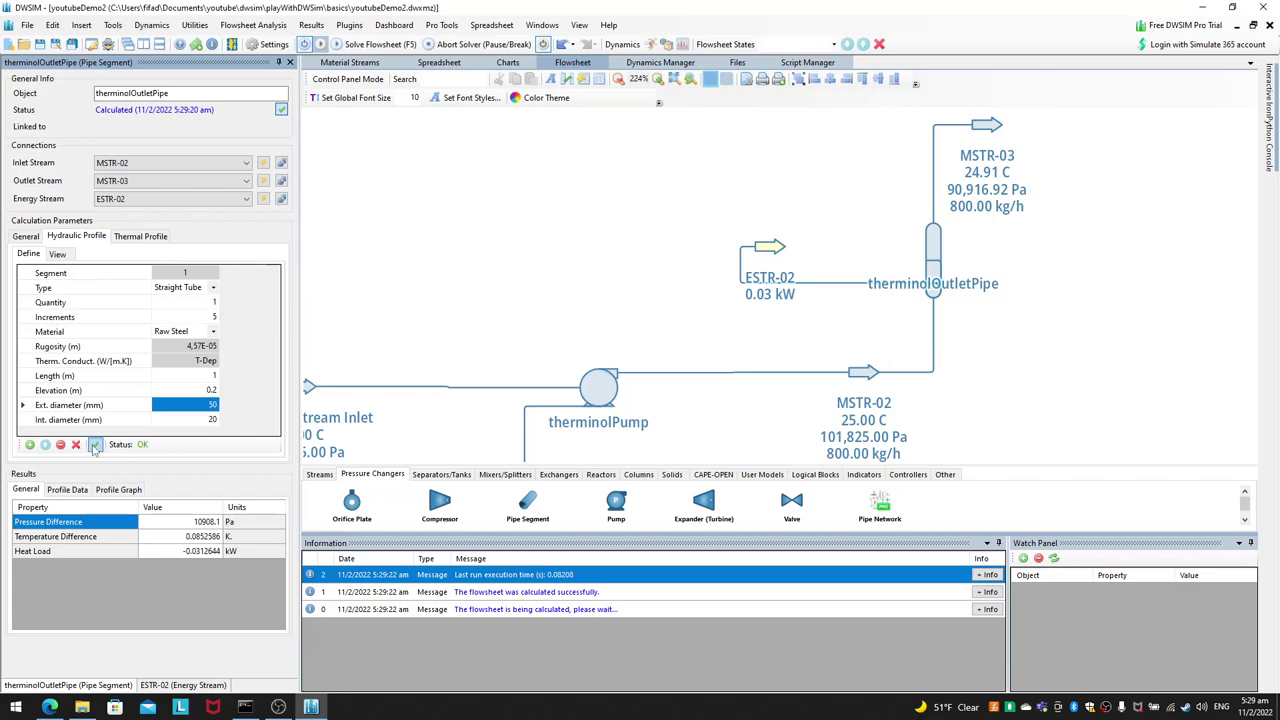
left_click(375, 44)
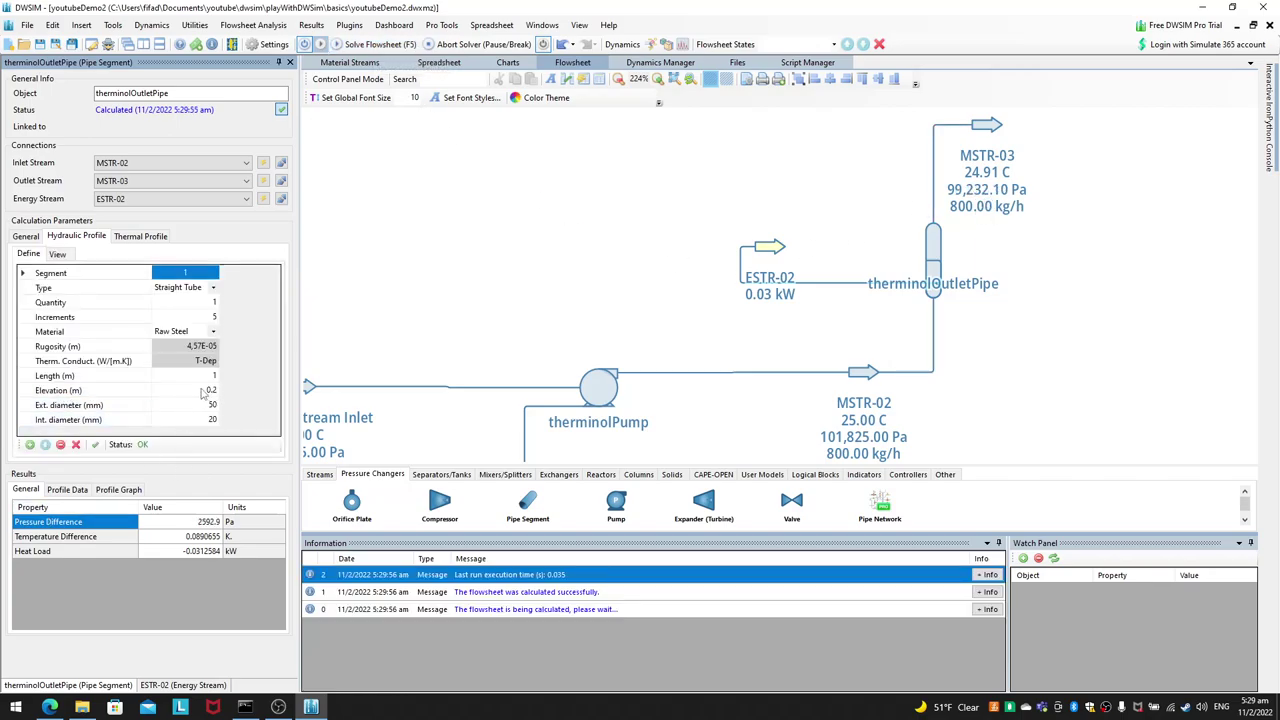
Step: Set the pressure increase of therminolPump to 1000 Pa and solve the flowsheet
scroll(950, 330, "down", 1)
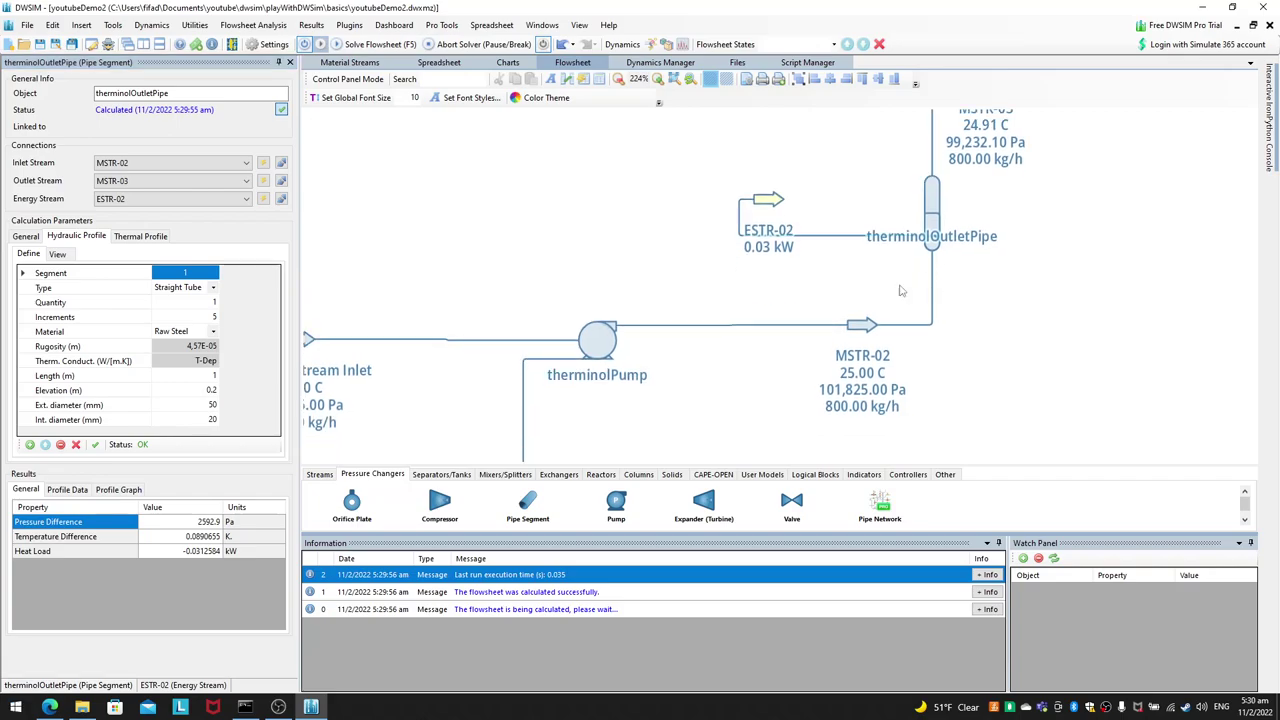
left_click(605, 350)
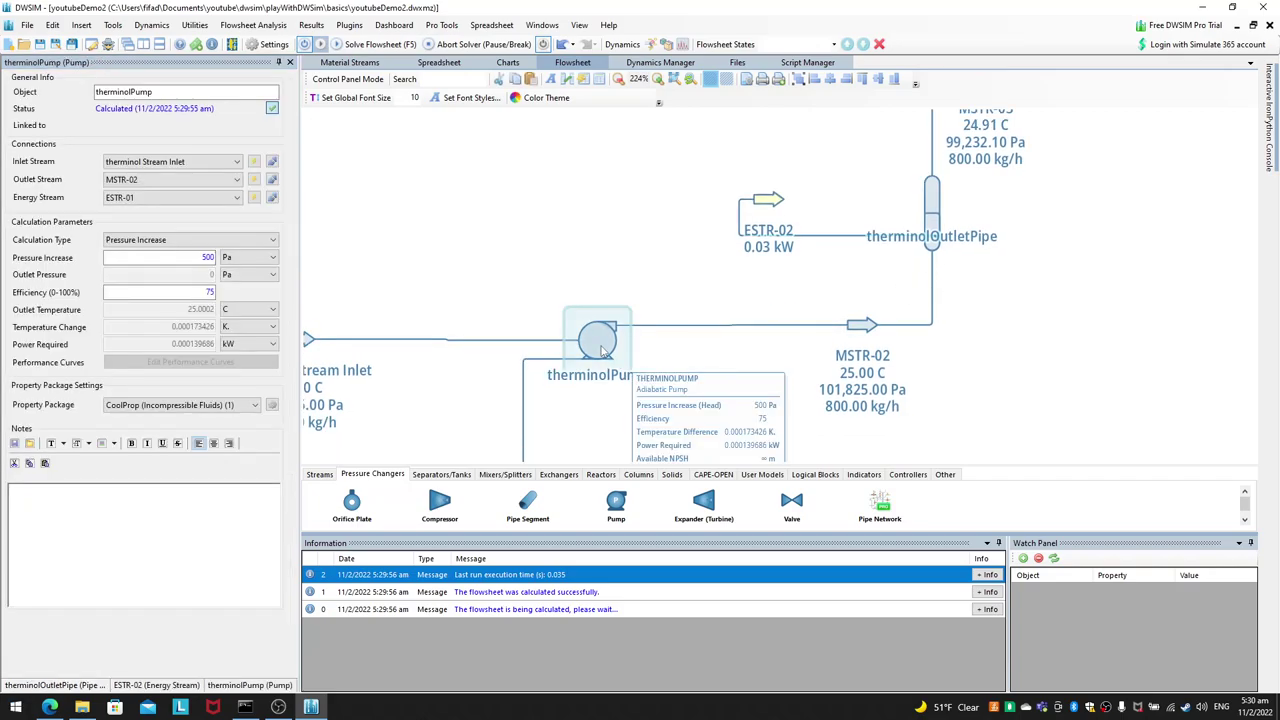
double_click(200, 257)
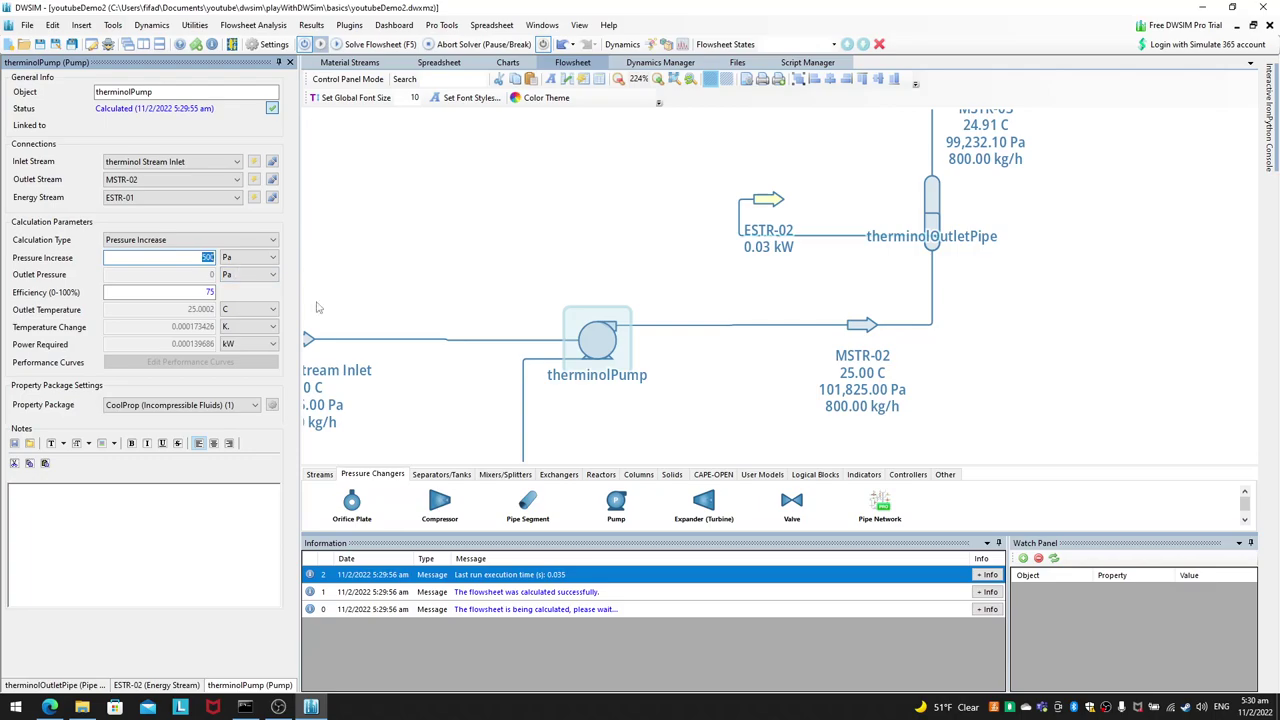
type("1000")
key("Return")
left_click_drag(493, 349, 434, 405)
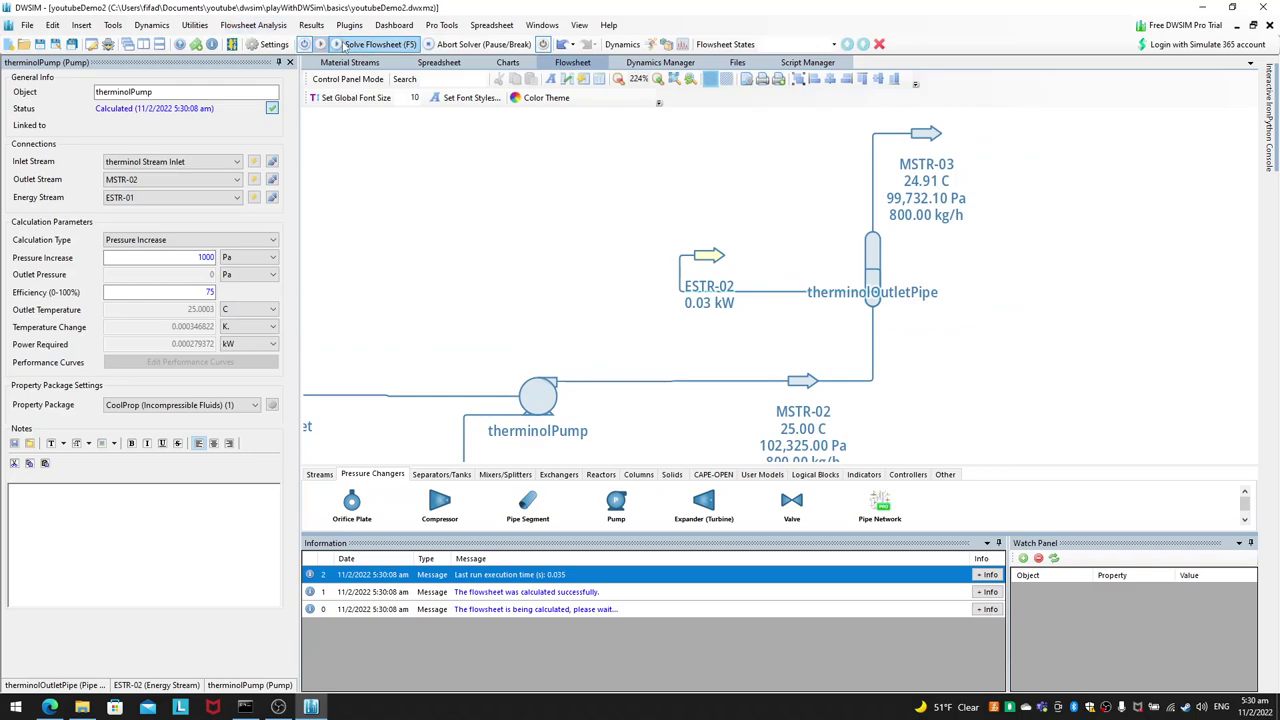
left_click(372, 44)
Step: Raise the pressure increase of therminolPump to 1e5 Pa and recalculate the flowsheet
left_click(538, 395)
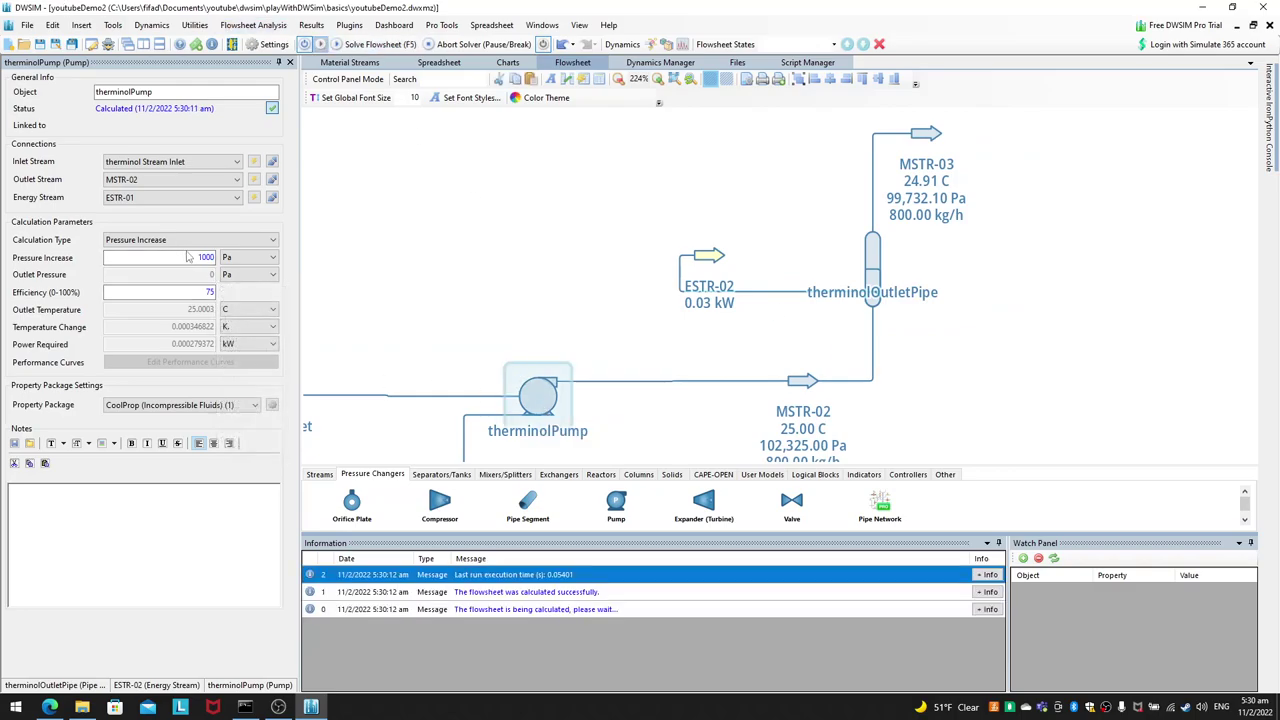
left_click(294, 256)
type("1e5")
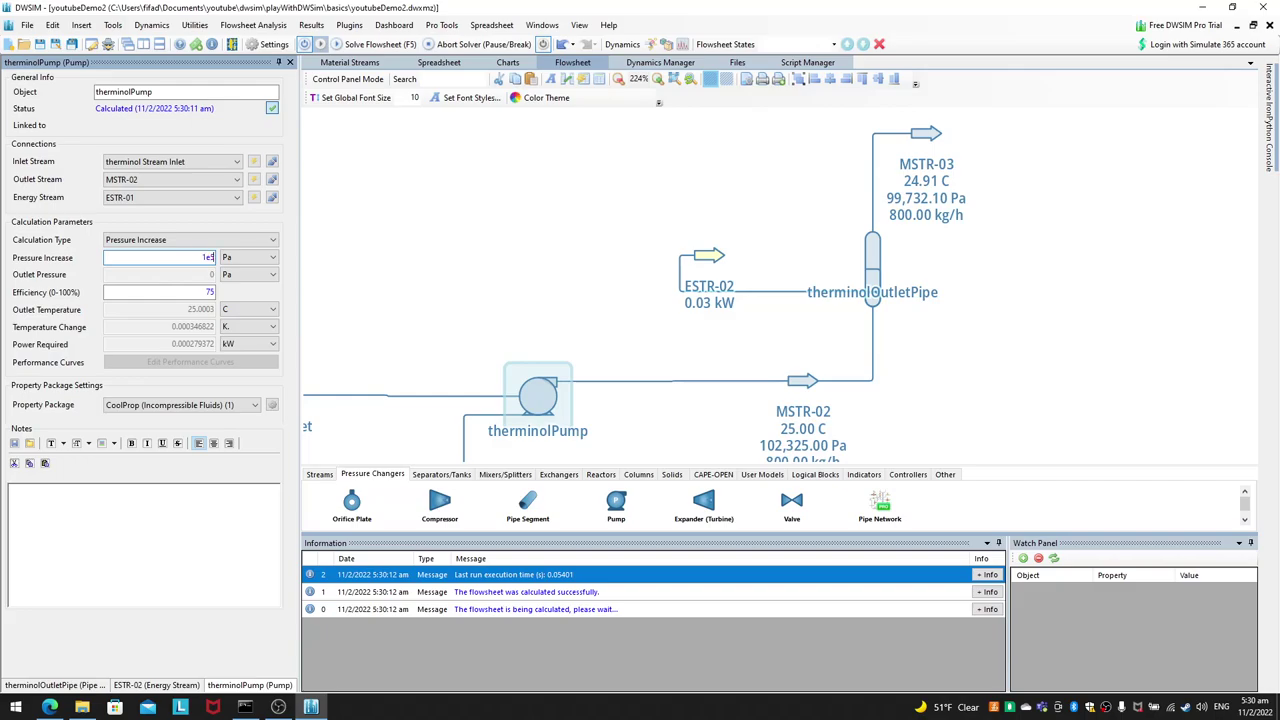
key("Return")
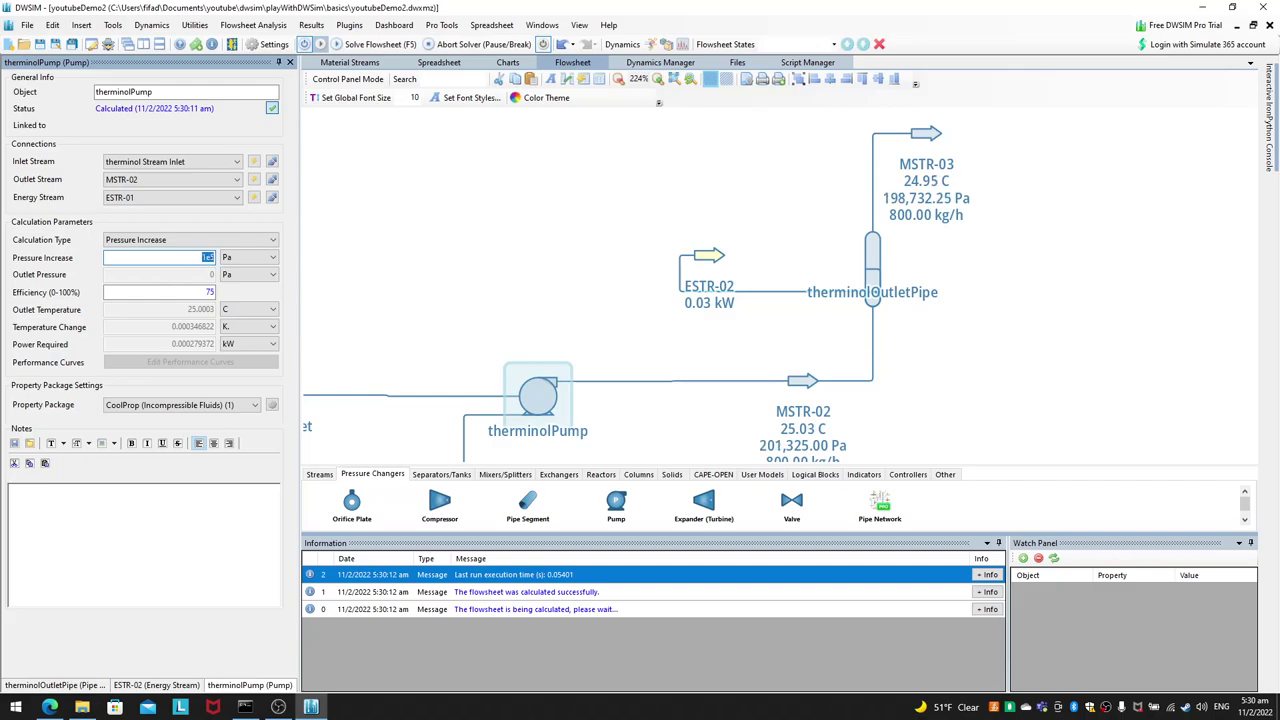
Step: Save the flowsheet and compare the pressures of MSTR-02 and MSTR-03 around therminolOutletPipe
left_click(419, 198)
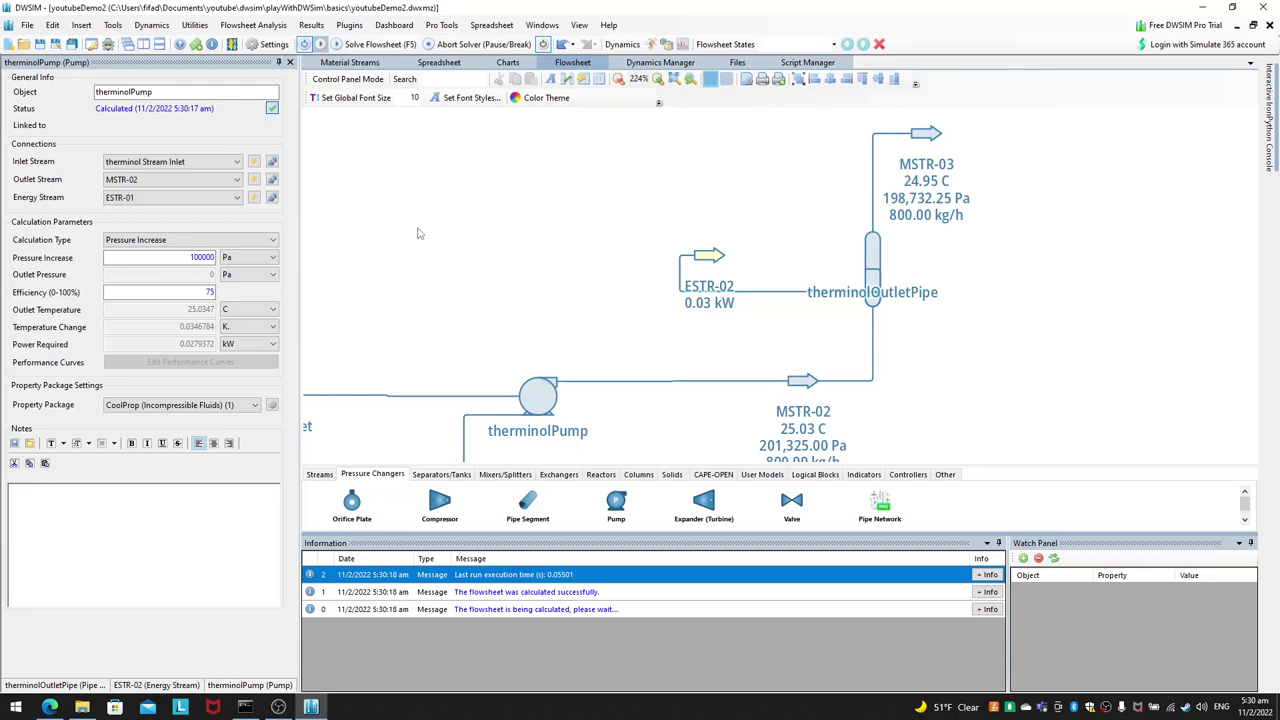
key("ctrl+s")
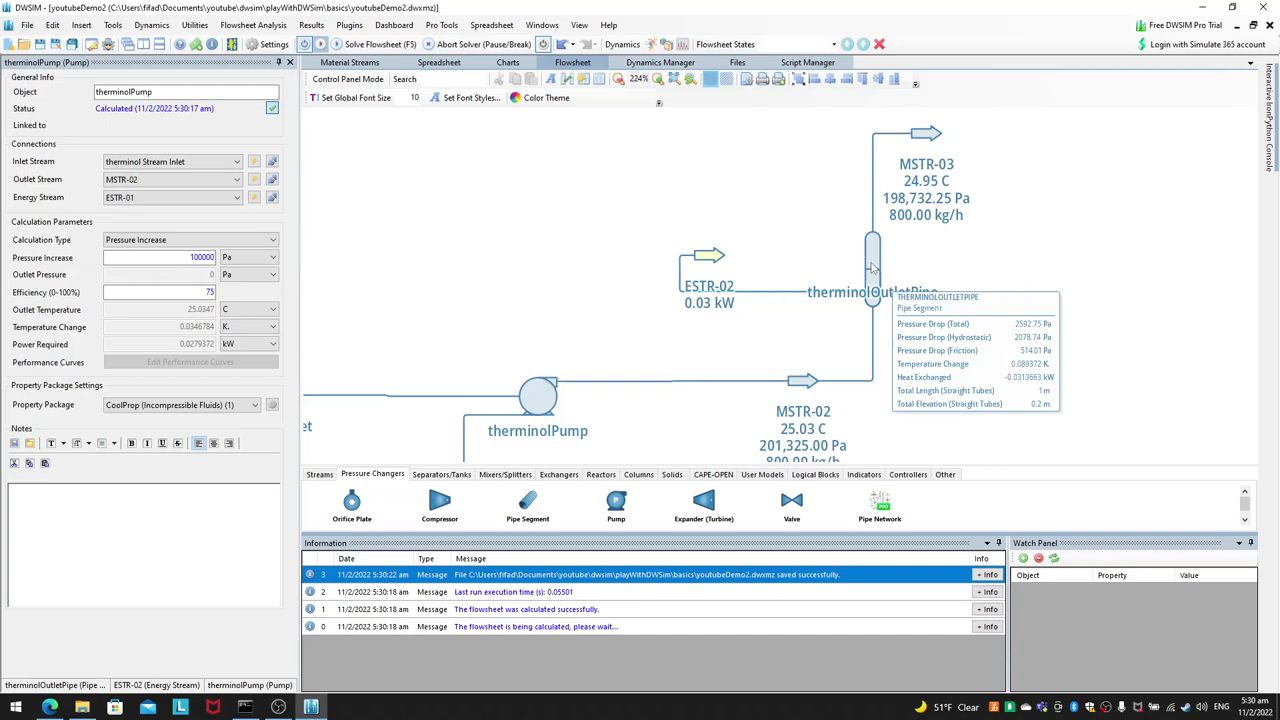
left_click(890, 300)
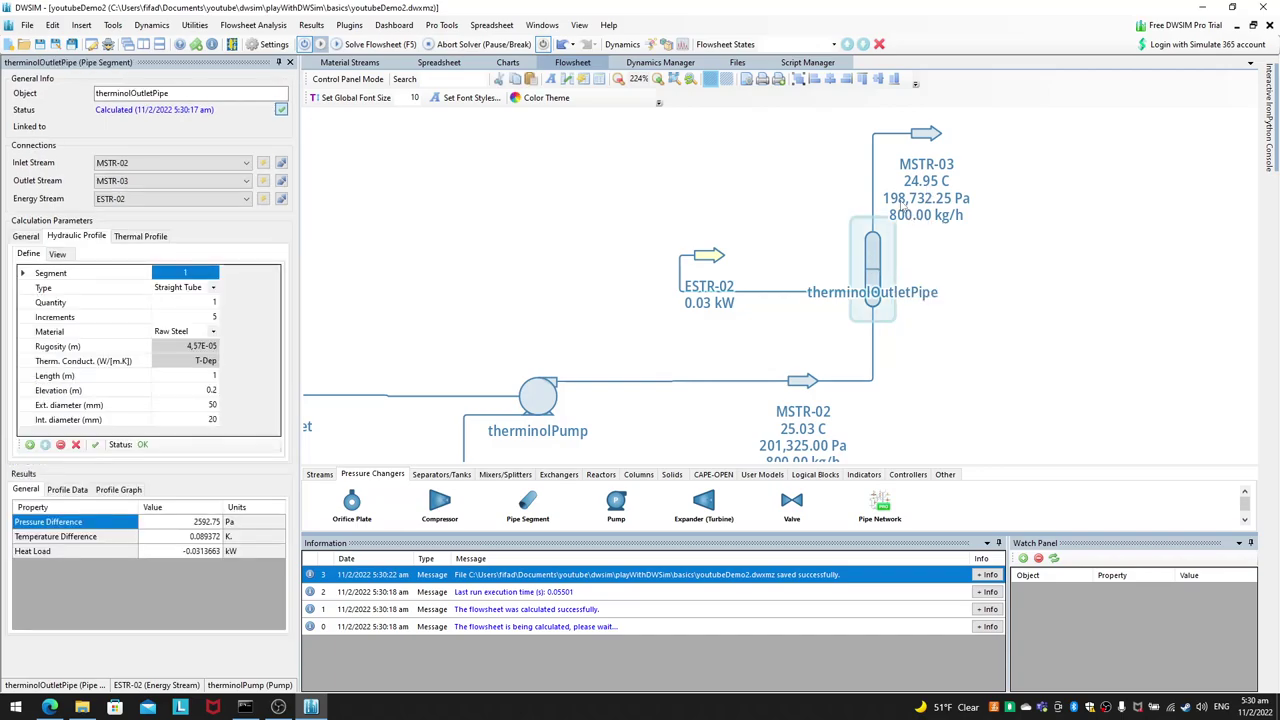
left_click_drag(908, 420, 876, 366)
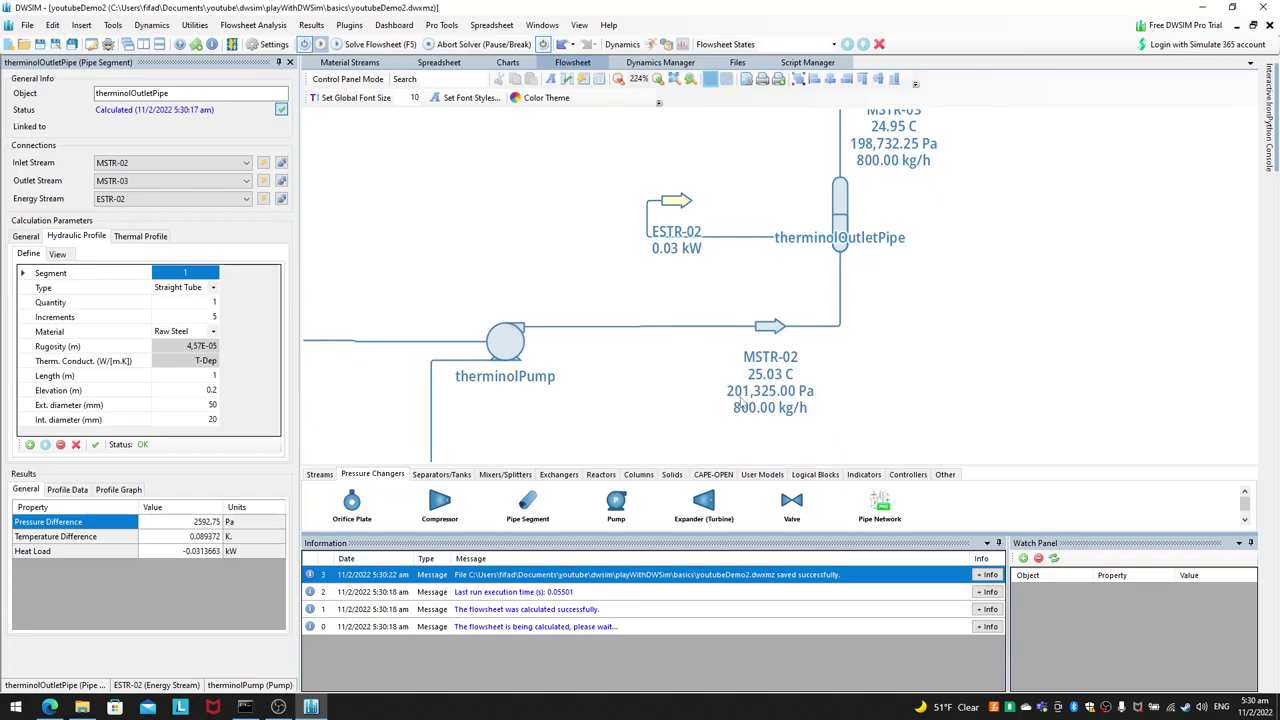
left_click_drag(741, 403, 693, 450)
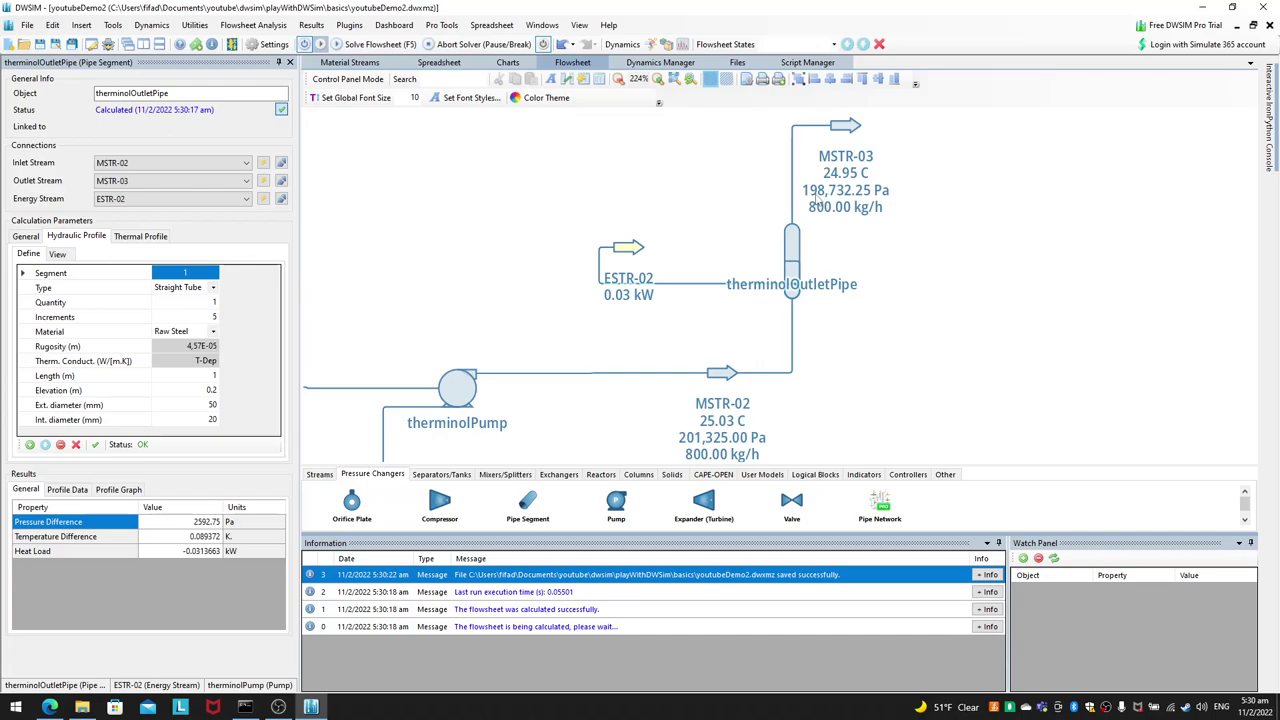
Step: Set the elevation of therminolOutletPipe's segment 1 to 1 m, apply the hydraulic profile, then save and solve the flowsheet
left_click(800, 263)
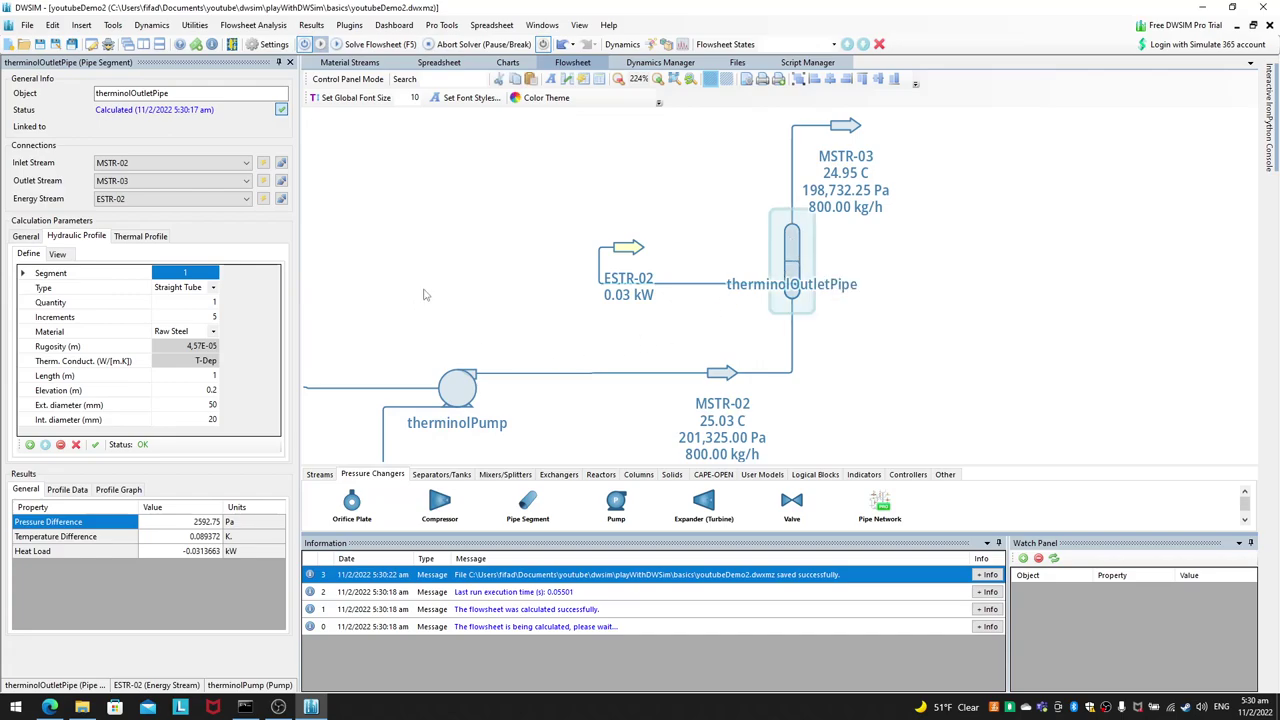
left_click(212, 390)
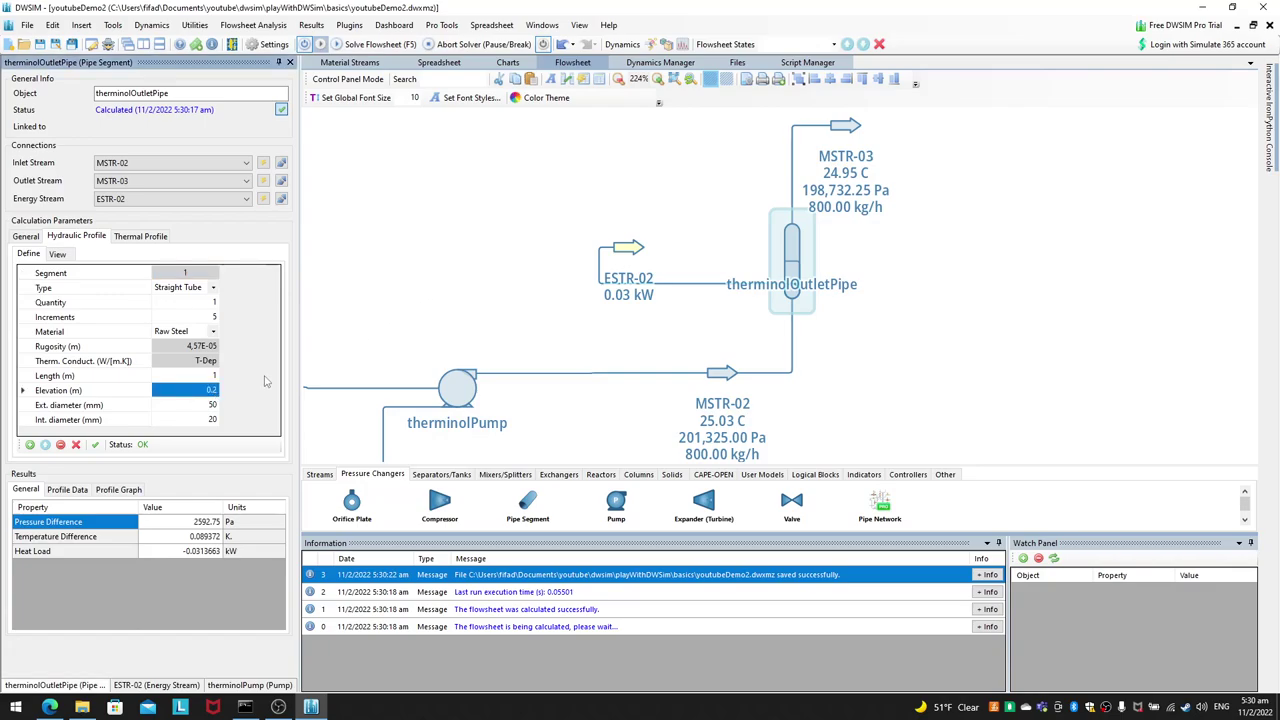
type("1")
key("Return")
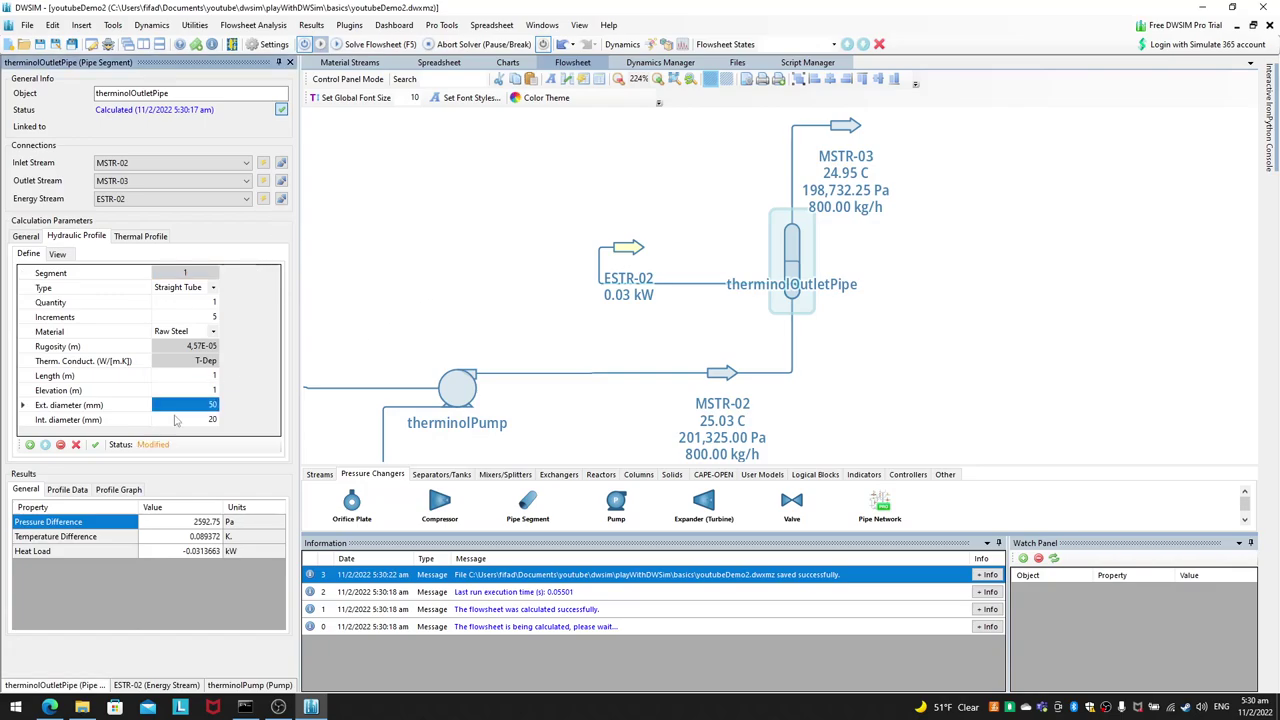
left_click(95, 444)
left_click(421, 244)
key("ctrl+s")
key("F5")
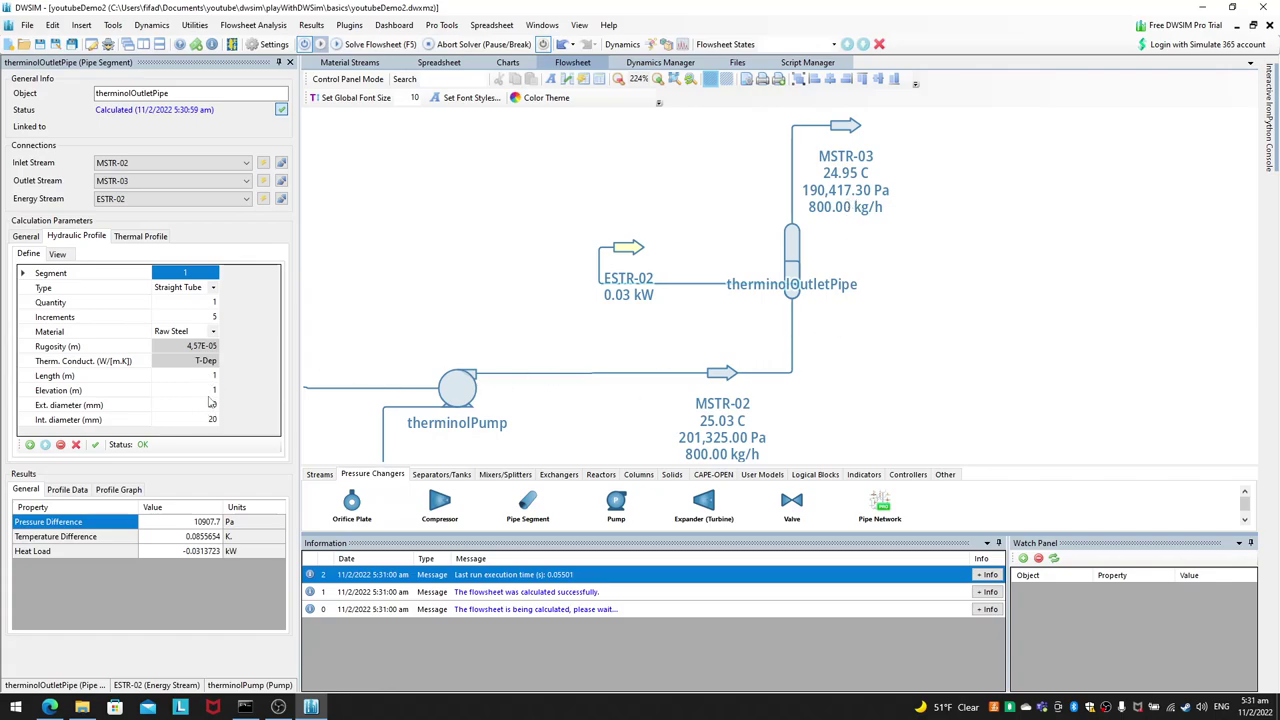
Step: Set segment 1's elevation to 0 m, apply the hydraulic profile, and solve the flowsheet
left_click(213, 391)
type("0")
key("Return")
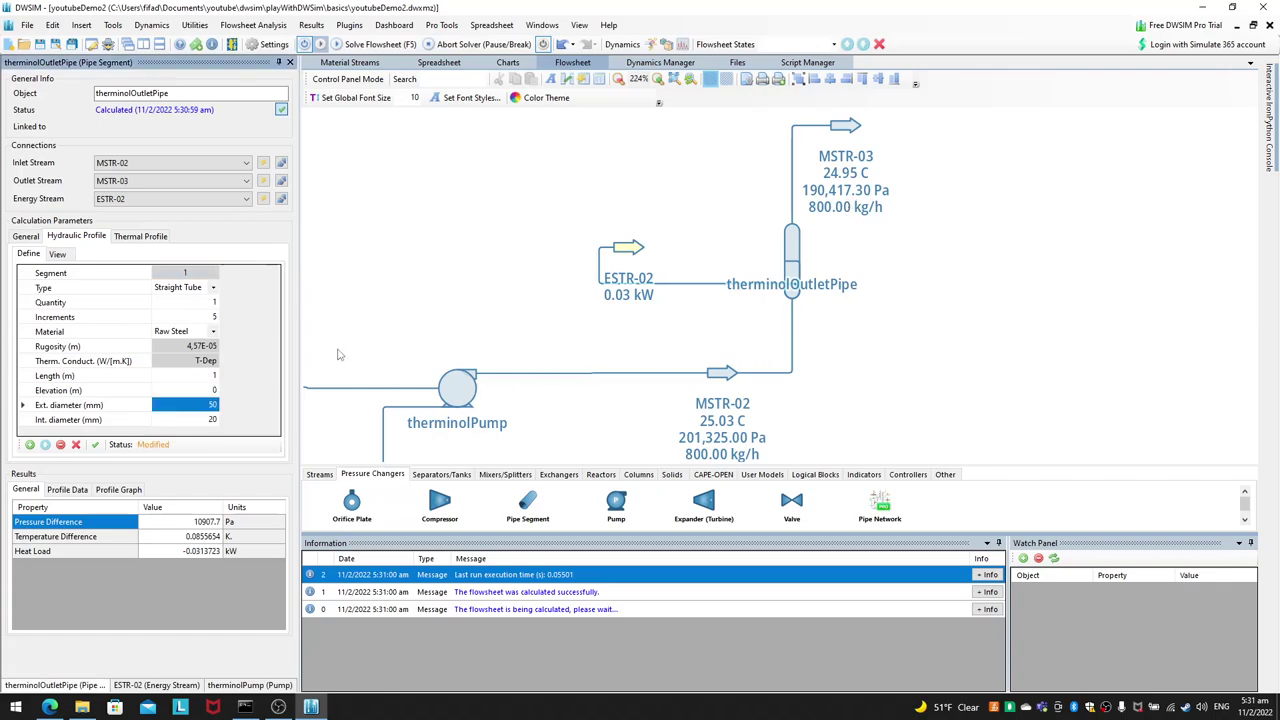
left_click(95, 444)
key("F5")
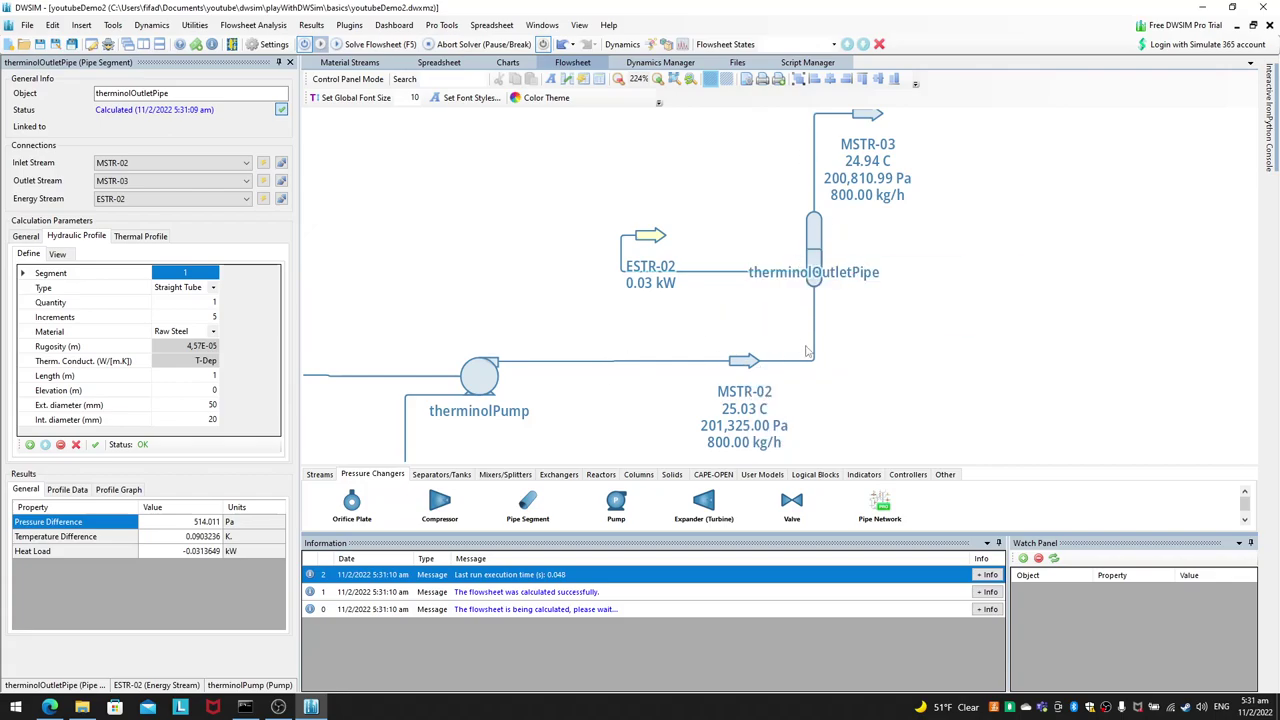
Step: Return segment 1's elevation to 1 m, apply the hydraulic profile, then solve and save the flowsheet
double_click(193, 390)
type("1")
key("Return")
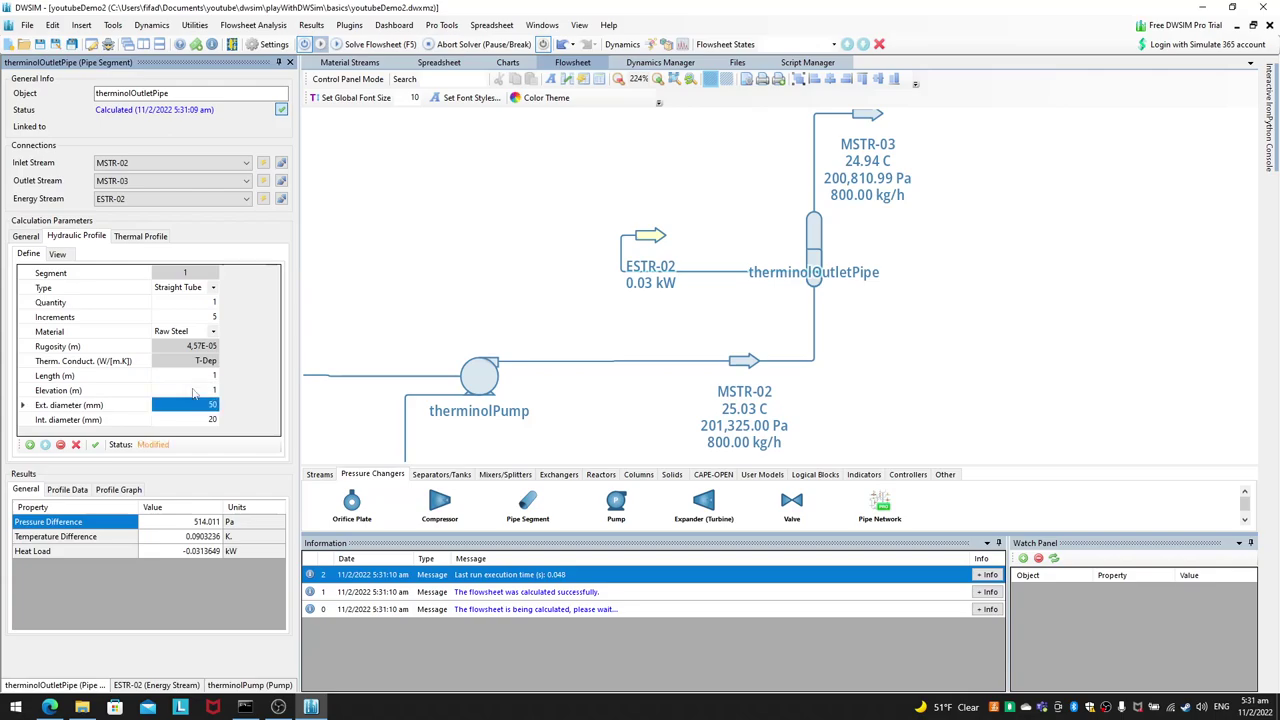
left_click(95, 444)
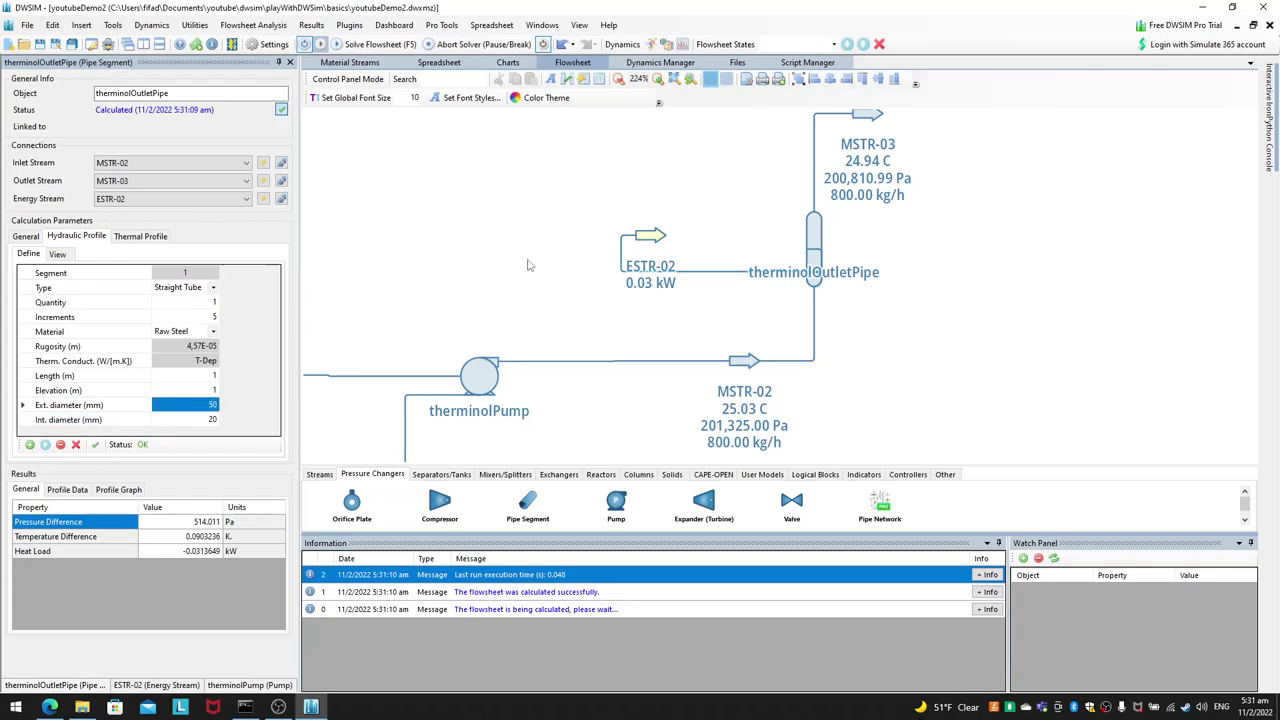
left_click(542, 44)
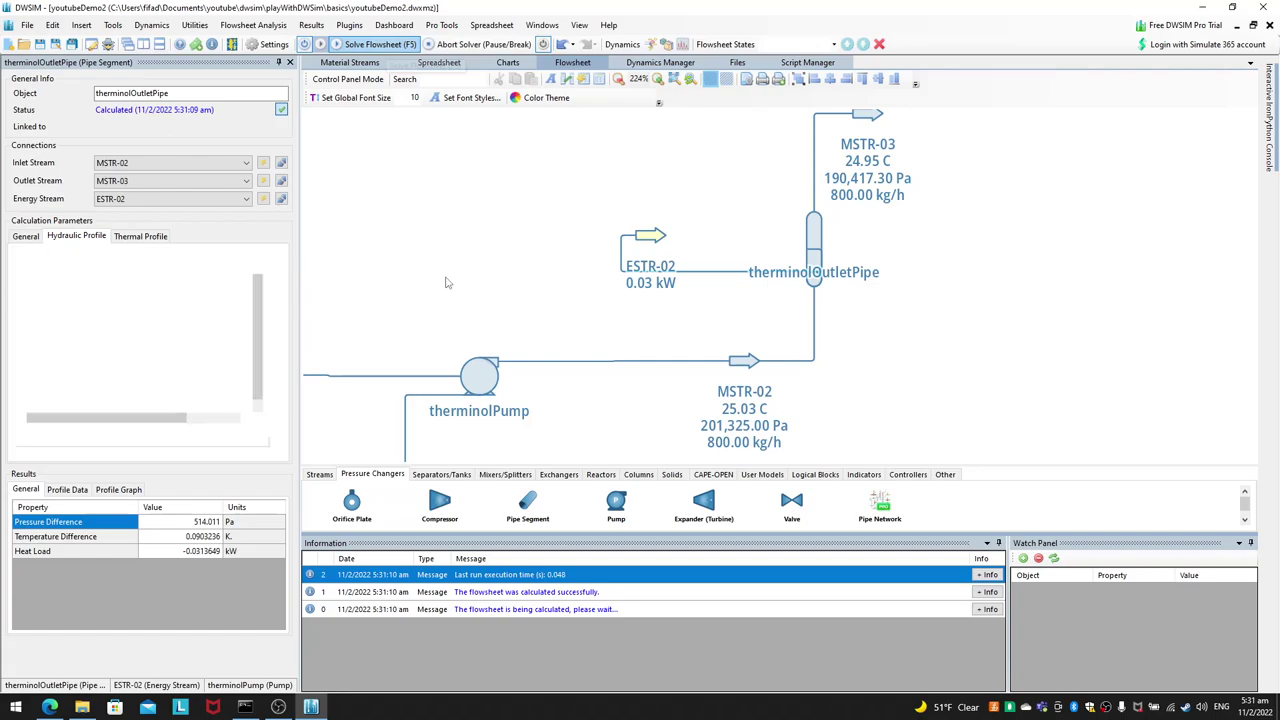
key("ctrl+s")
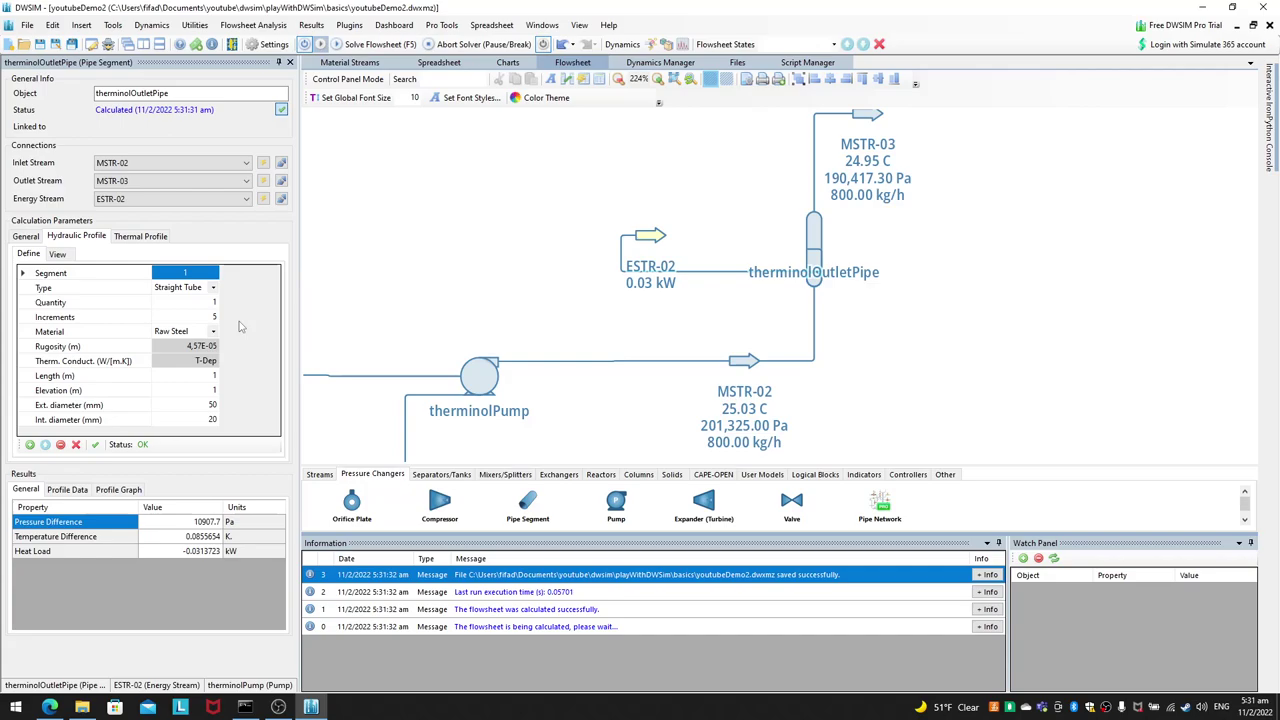
Step: Examine the pipe's hydraulic profile plot as horizontal distance vs. elevation and as length vs. elevation
left_click(58, 255)
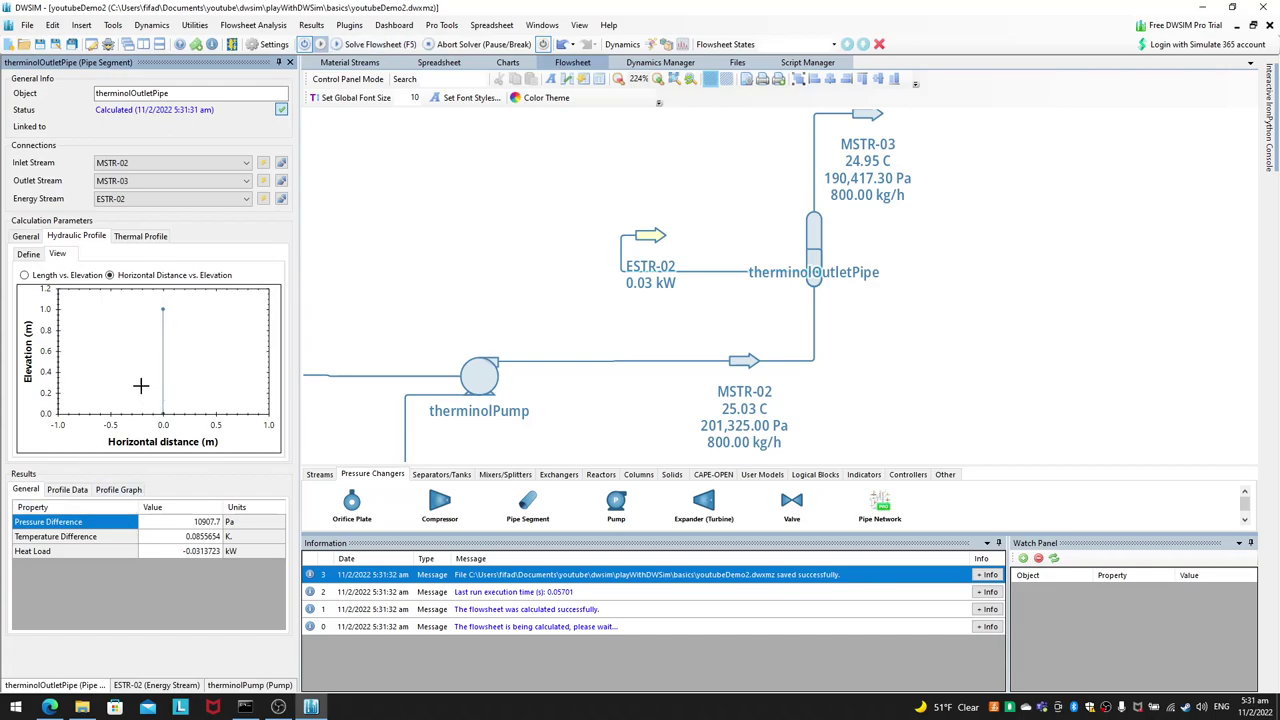
left_click(60, 277)
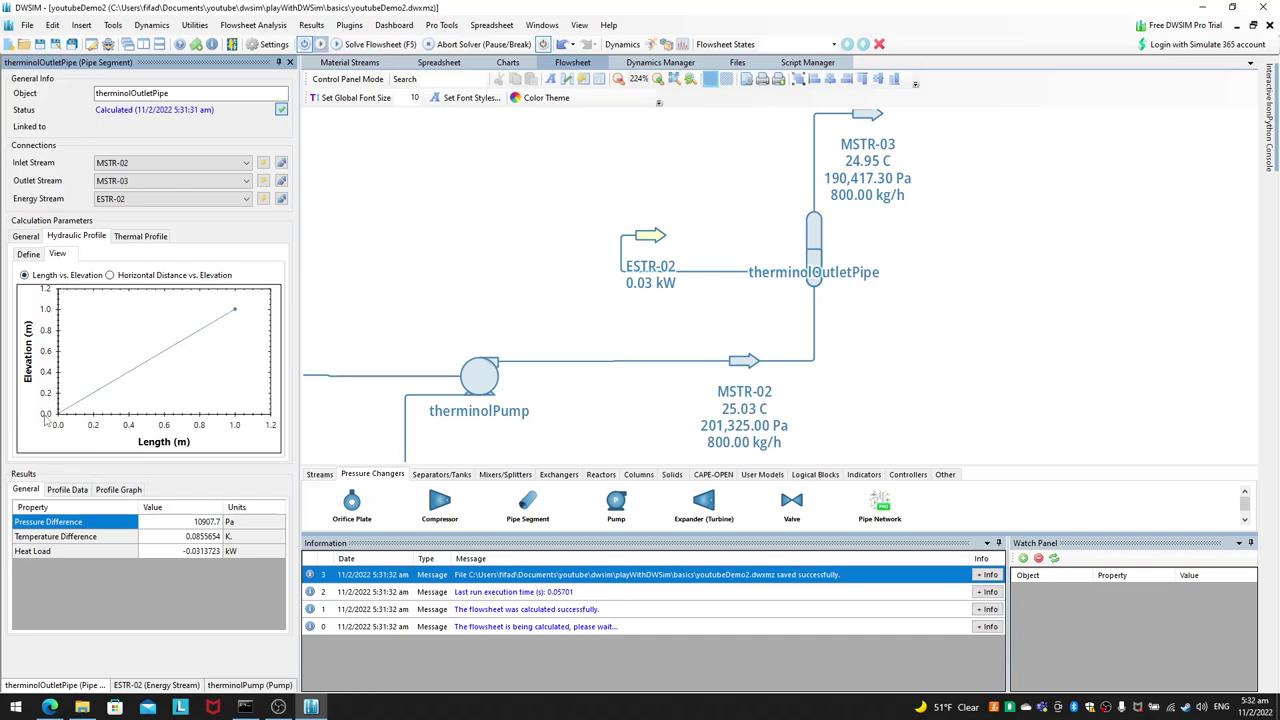
left_click(136, 277)
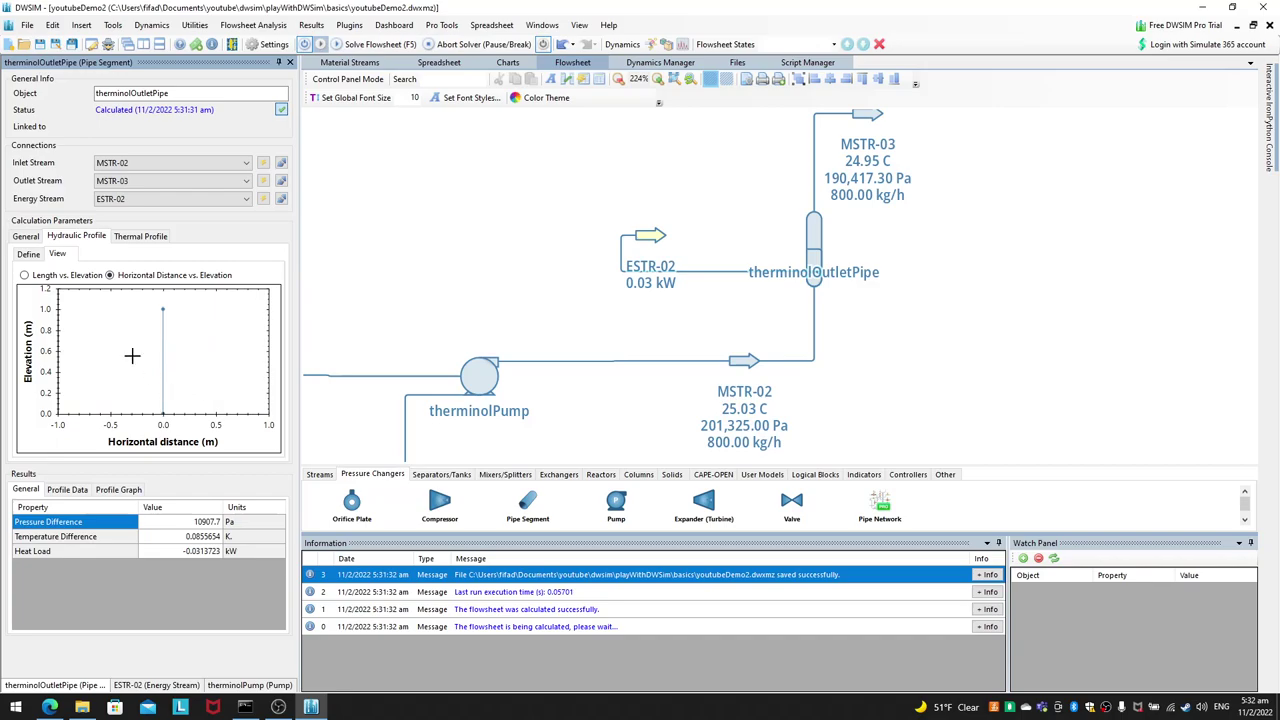
Step: Add a second segment to therminolOutletPipe's hydraulic profile and set its type to Elbow 90 dg
left_click(28, 254)
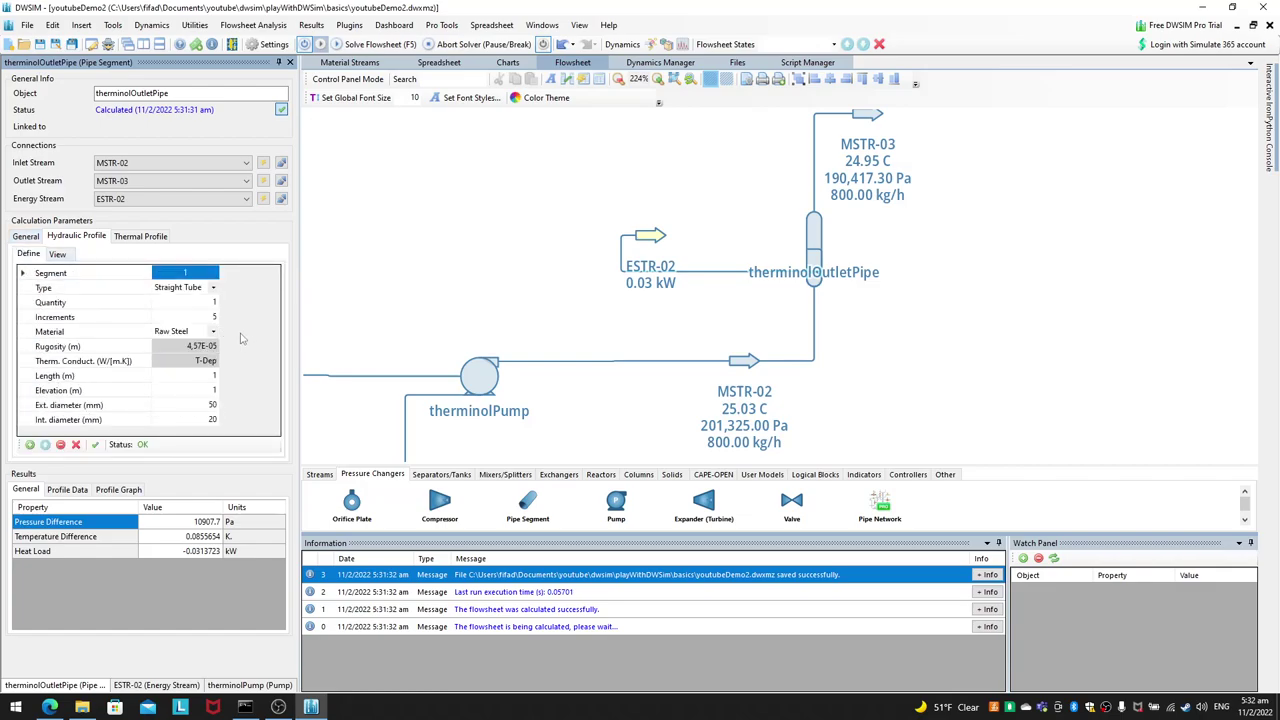
left_click(29, 444)
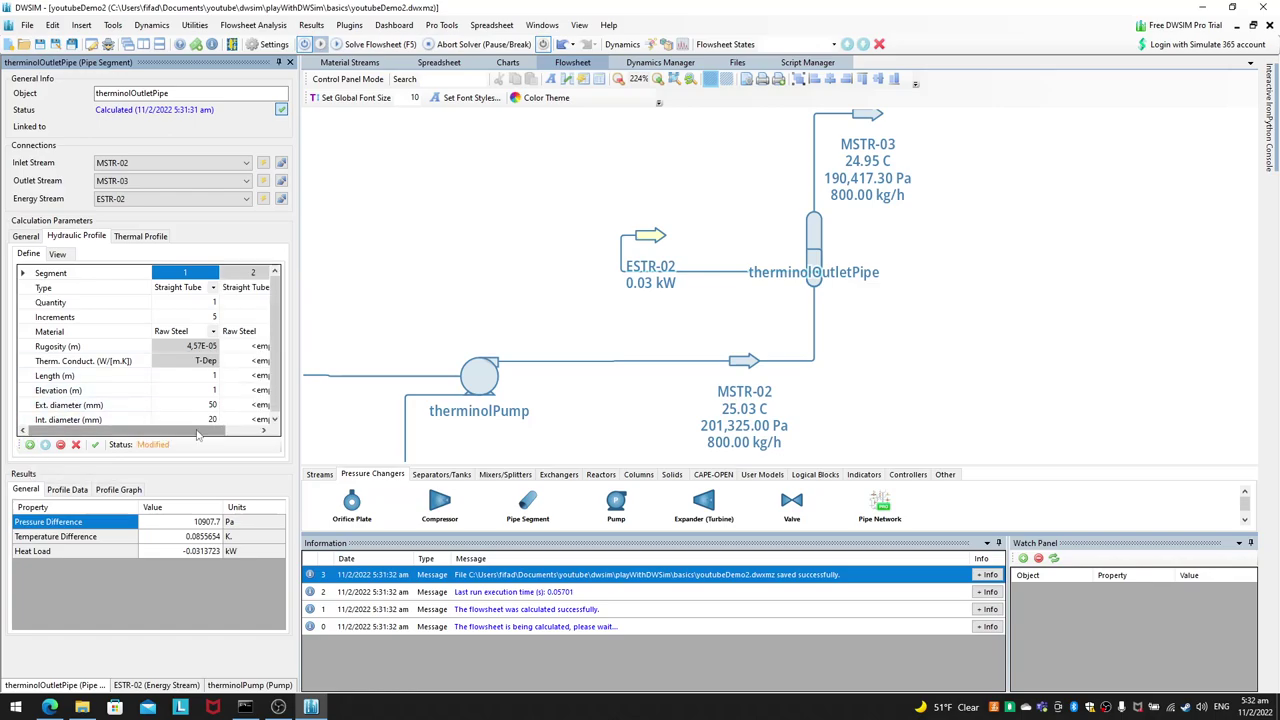
left_click(258, 289)
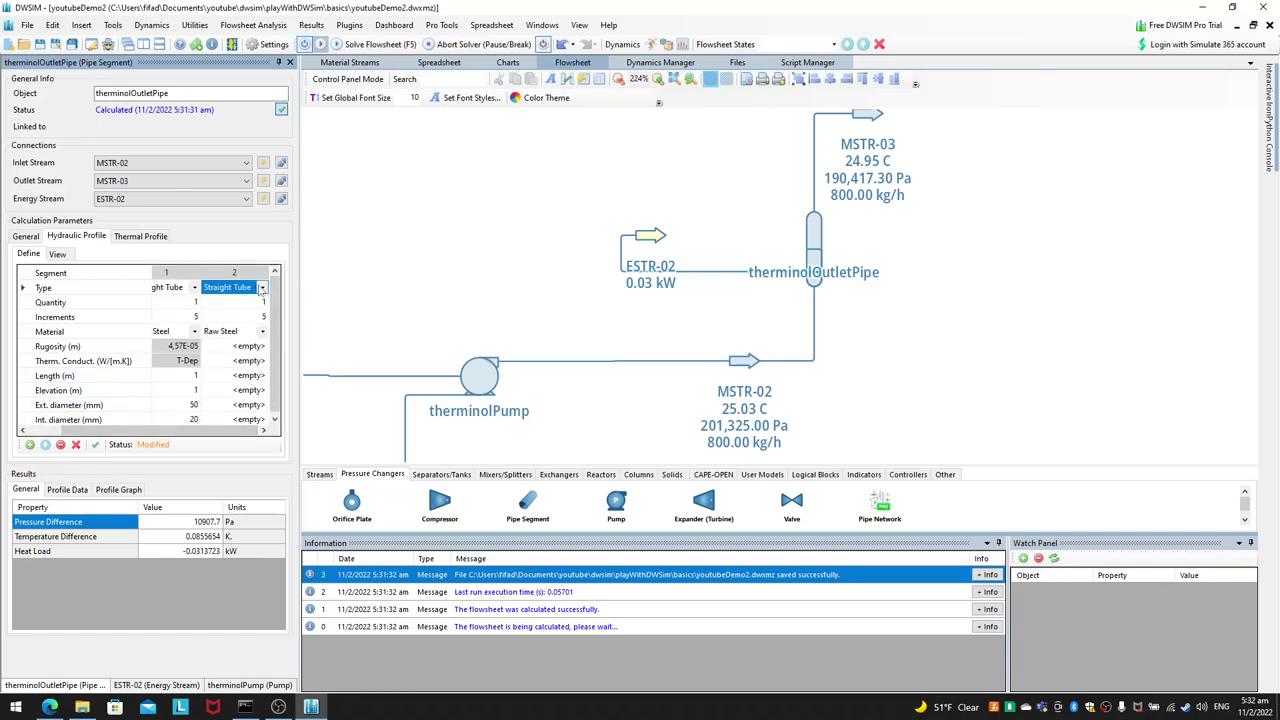
left_click(262, 288)
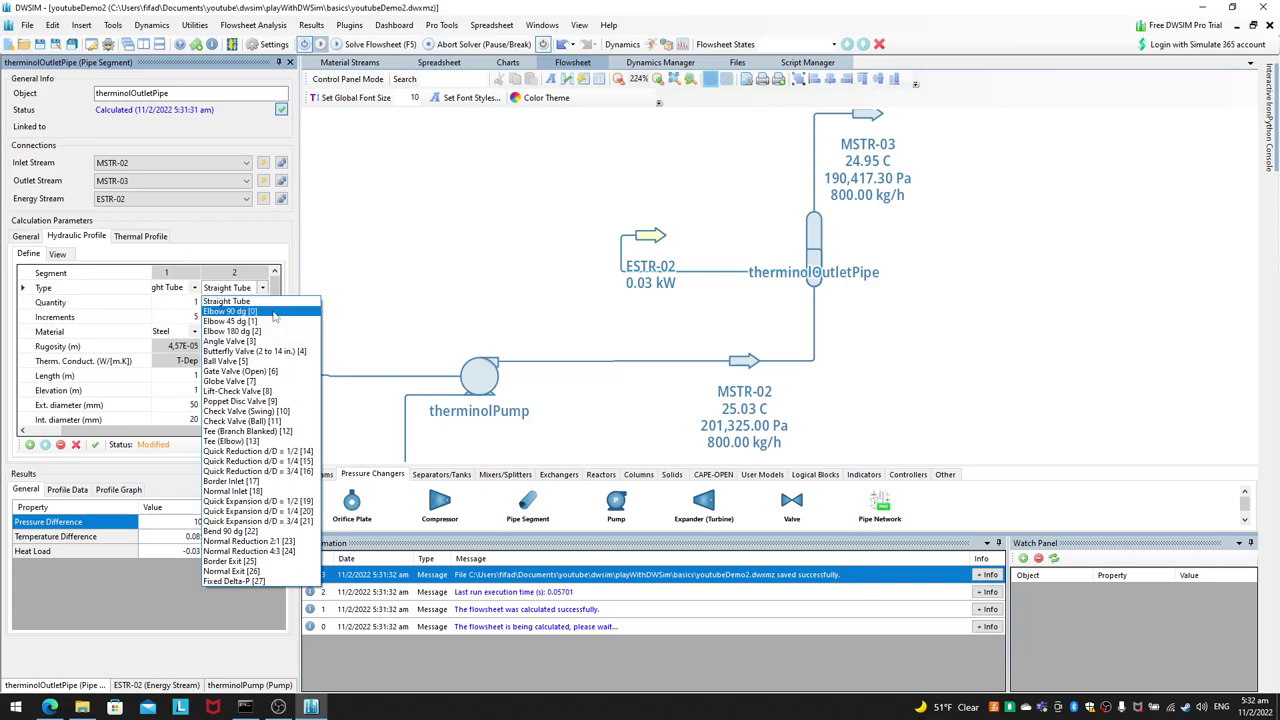
left_click(272, 312)
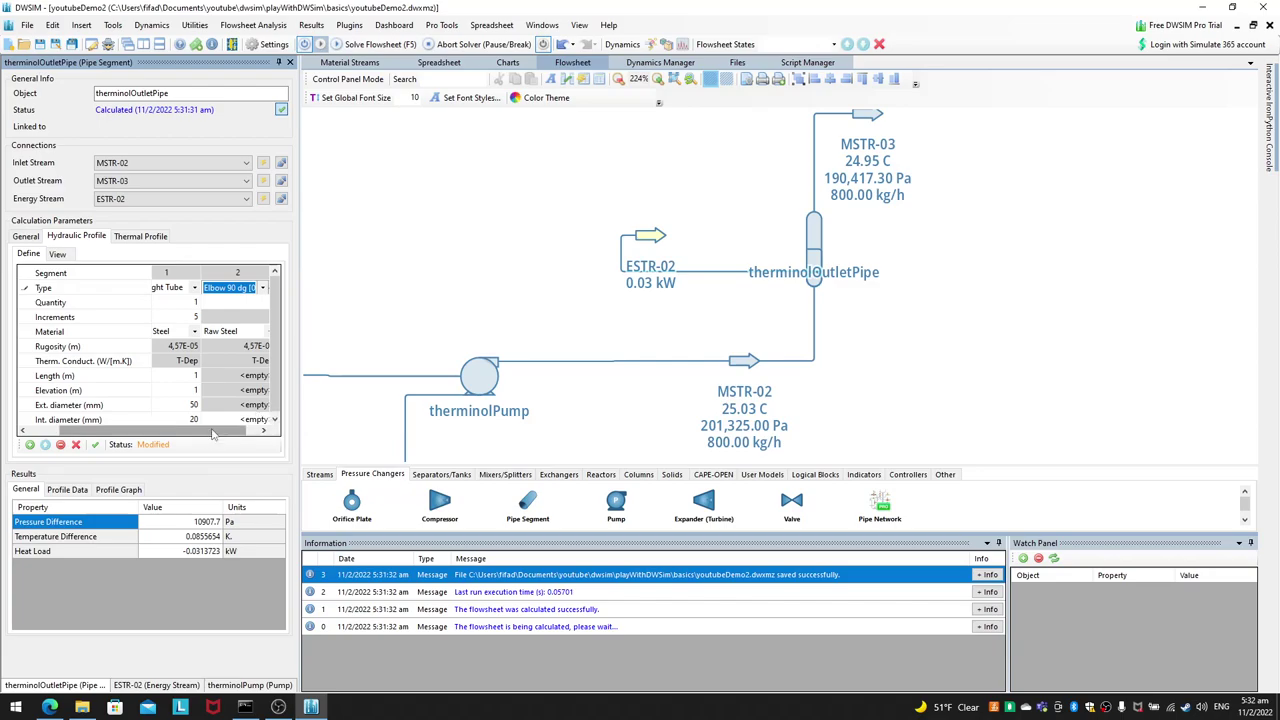
Step: Change the material of both the straight tube and the elbow segment to PVC
mouse_move(222, 436)
left_mouse_down()
mouse_move(178, 434)
mouse_move(264, 438)
mouse_move(213, 437)
left_mouse_up()
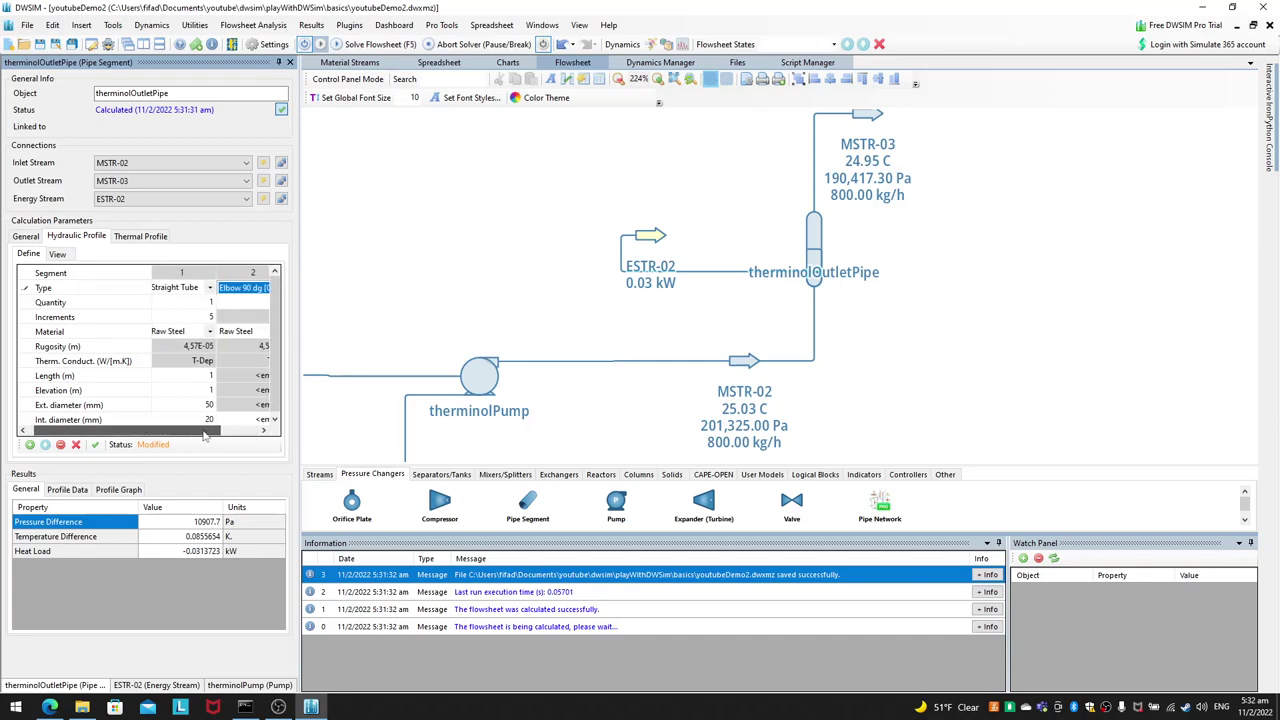
left_click(210, 339)
left_click(210, 334)
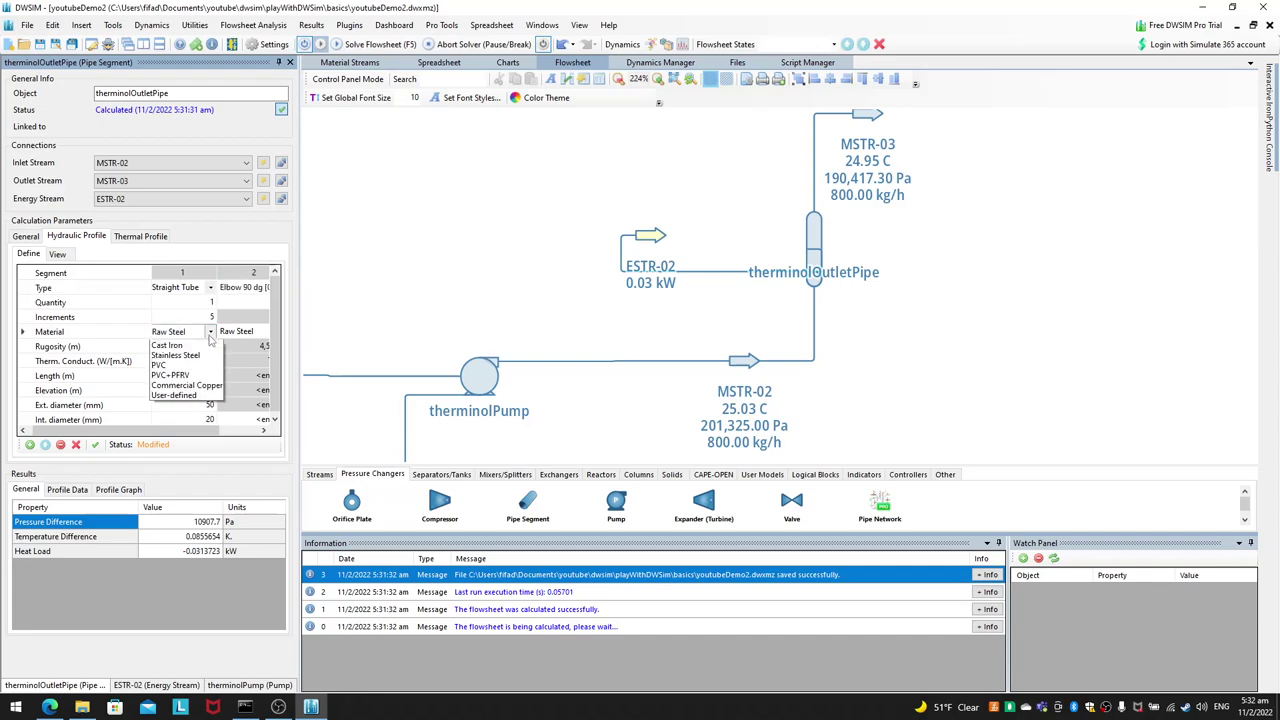
left_click(196, 404)
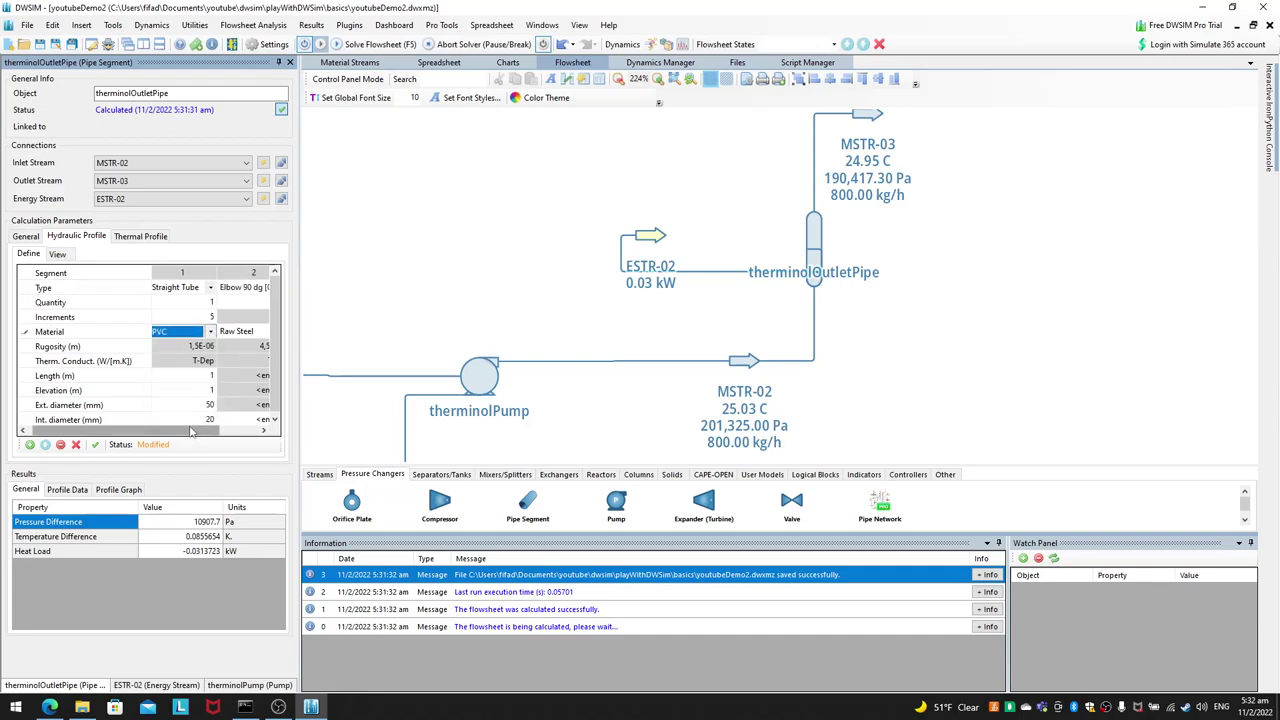
left_click_drag(200, 431, 223, 431)
left_click(245, 332)
left_click(261, 332)
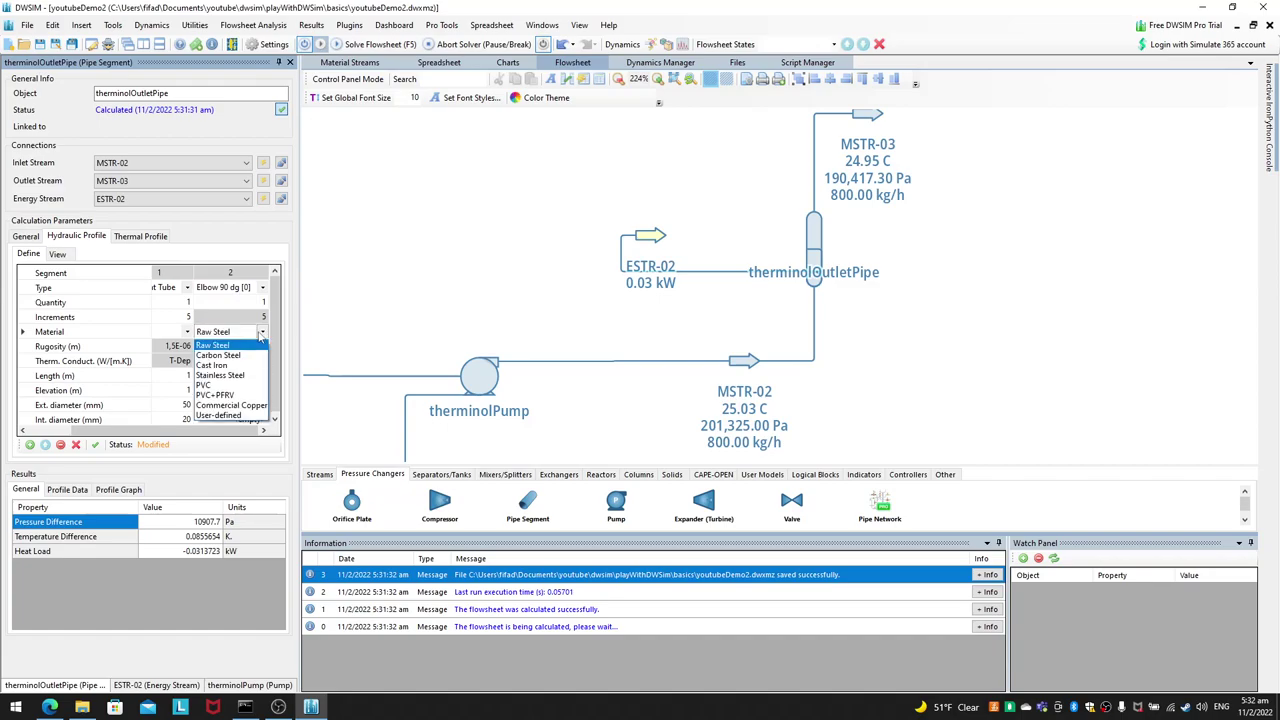
left_click(225, 403)
Step: Set the elbow segment's internal diameter to 20 mm, apply the hydraulic profile, and solve the flowsheet
left_click(95, 444)
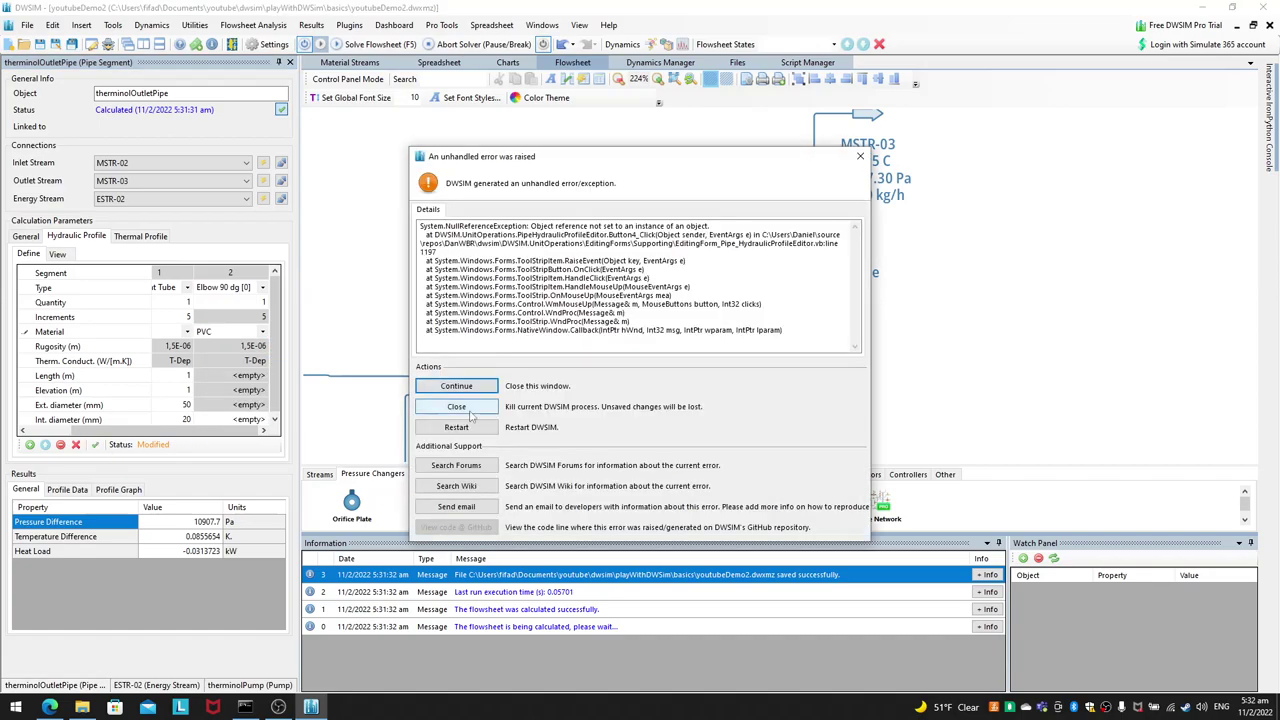
left_click(859, 156)
left_click(252, 420)
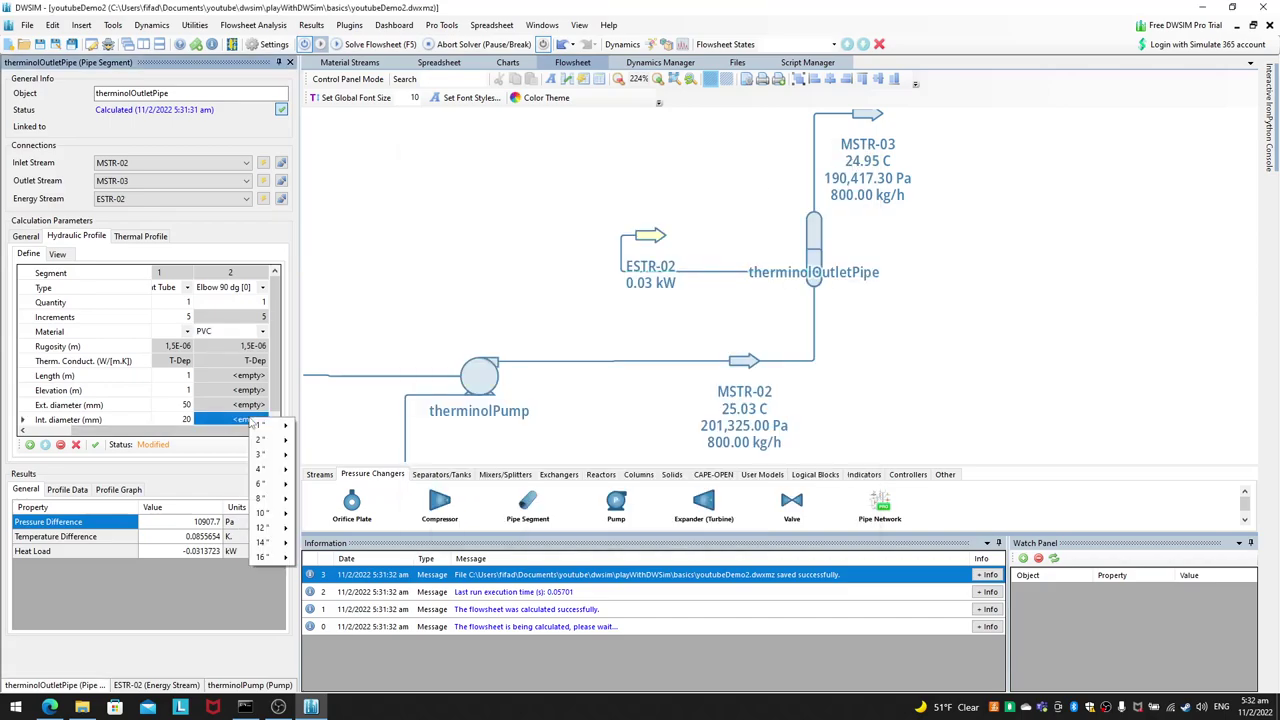
left_click(240, 420)
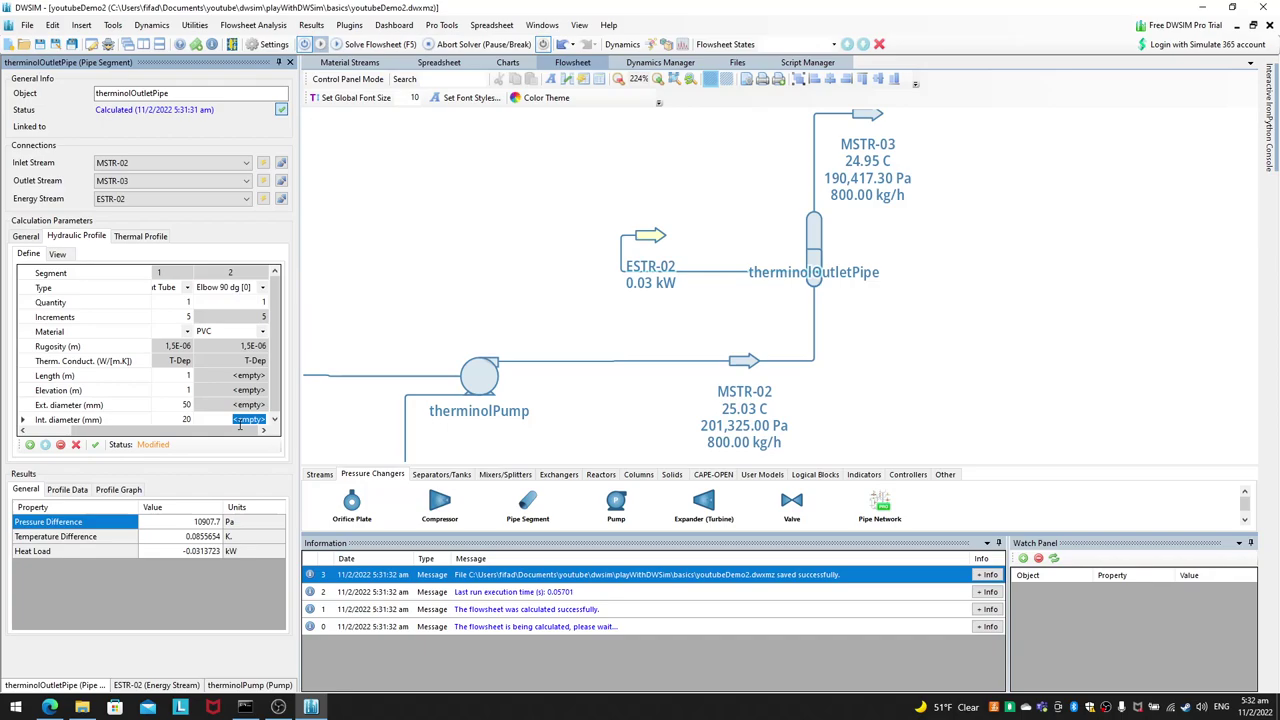
type("20")
key("Return")
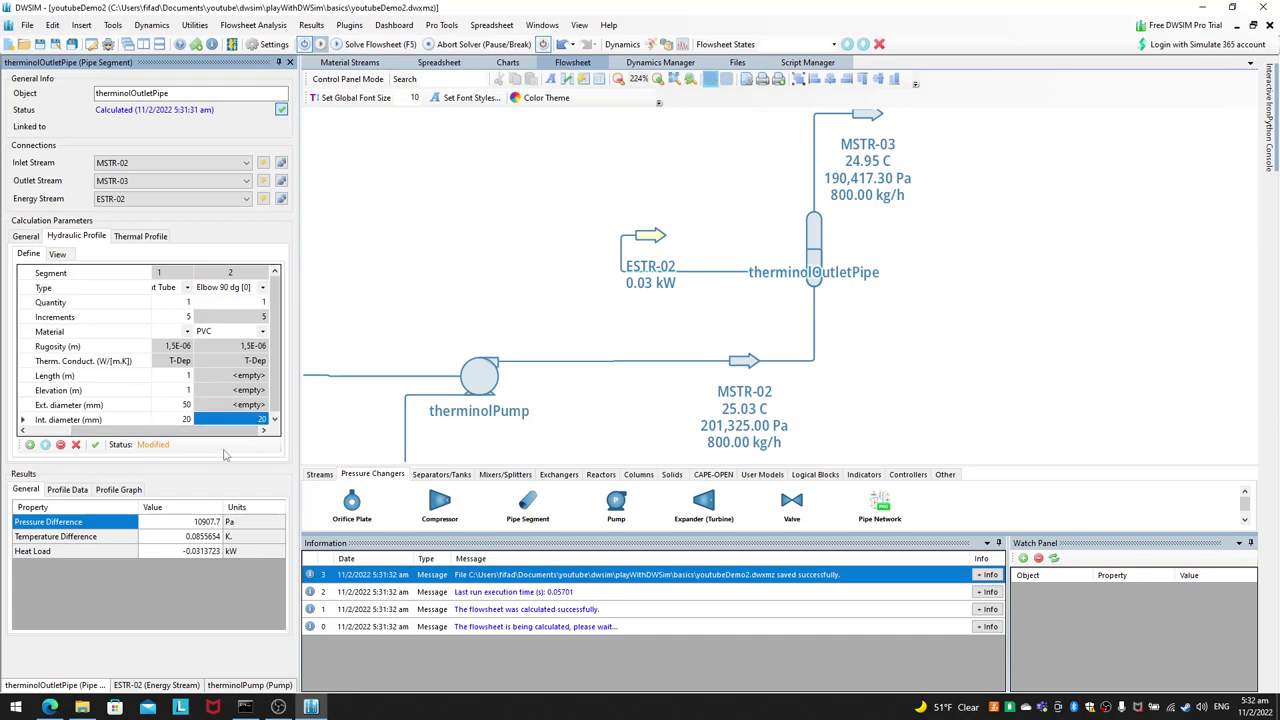
left_click(95, 444)
left_click(375, 44)
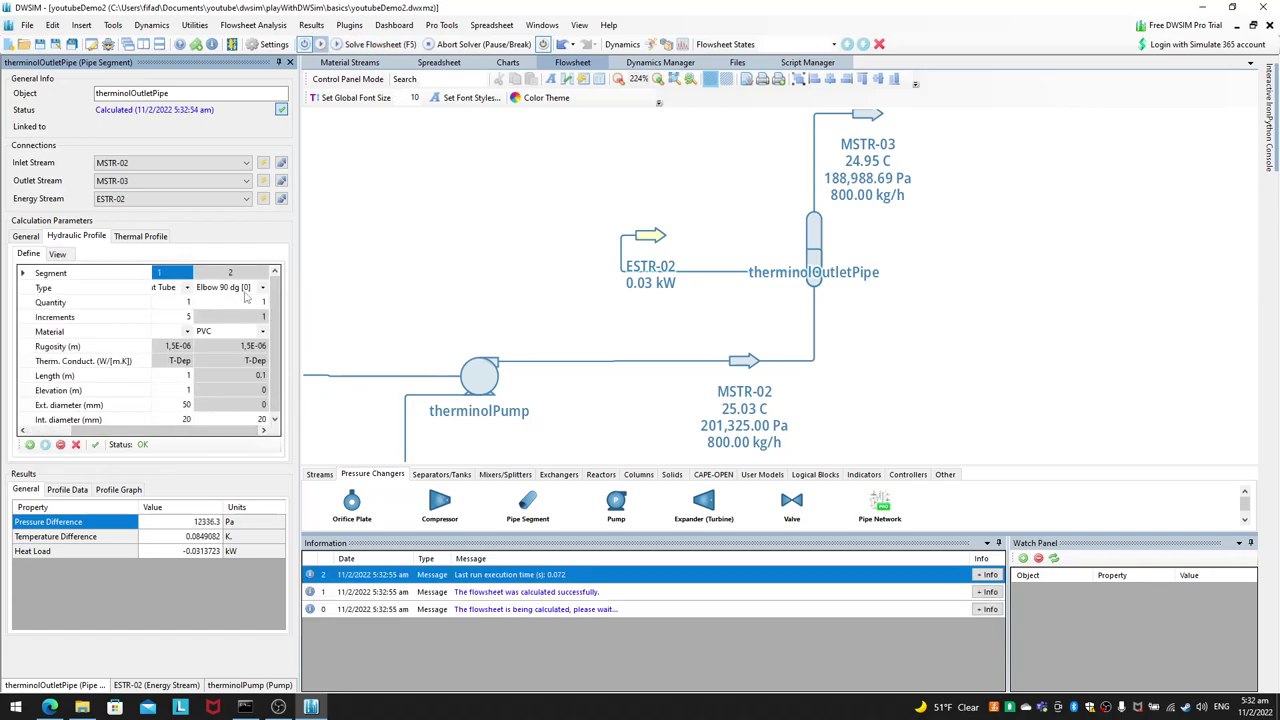
Step: Add a third segment to therminolOutletPipe's hydraulic profile as a straight tube and set its material to PVC
left_click(29, 445)
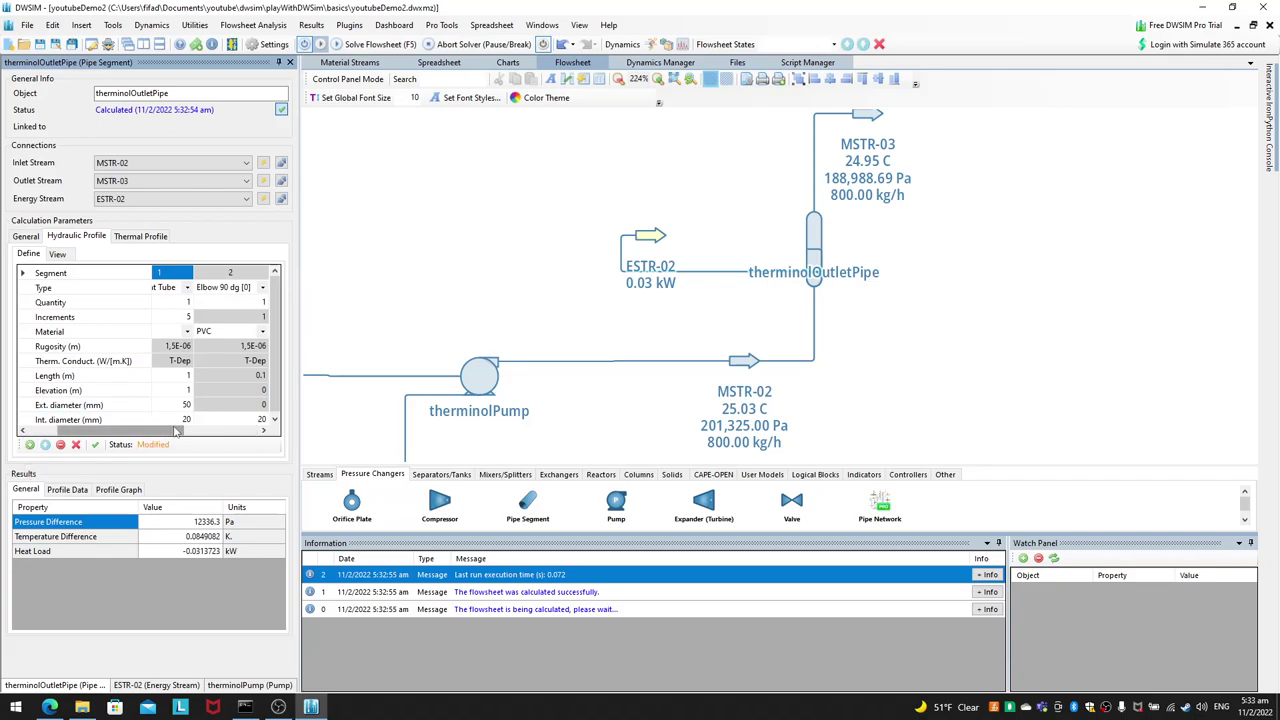
left_click_drag(176, 430, 259, 430)
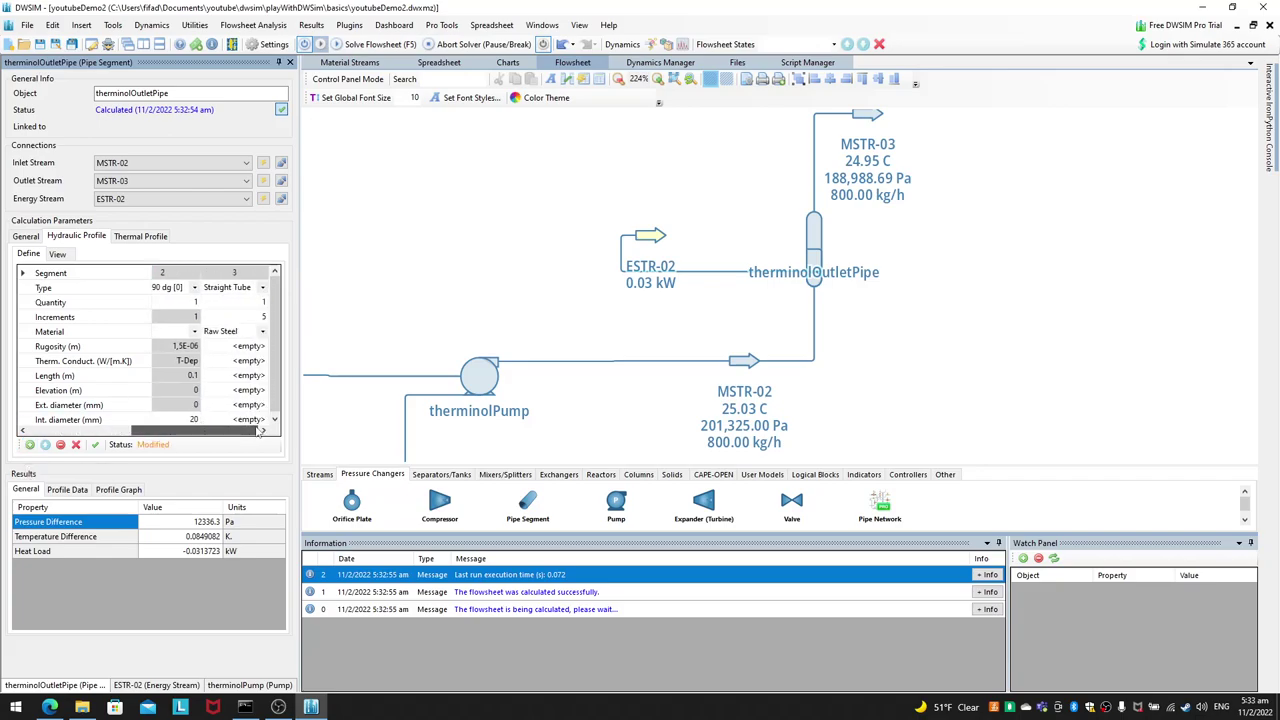
left_click(262, 332)
left_click(262, 332)
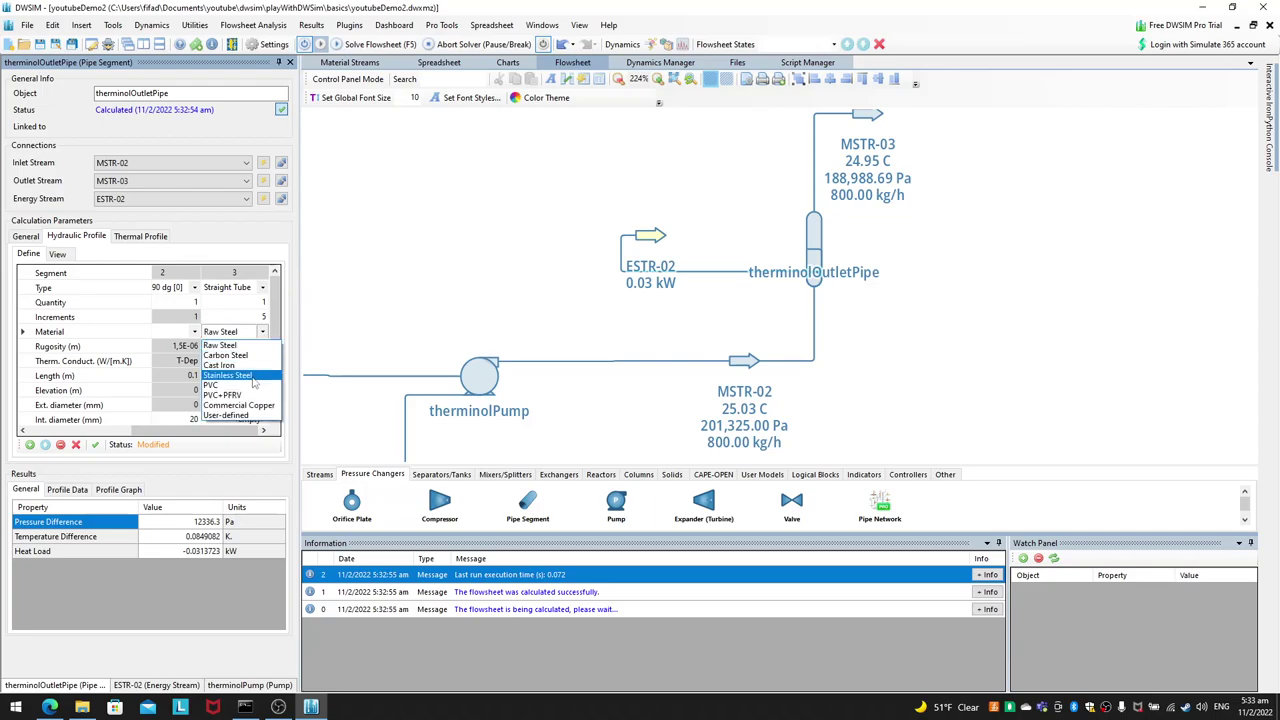
left_click(252, 385)
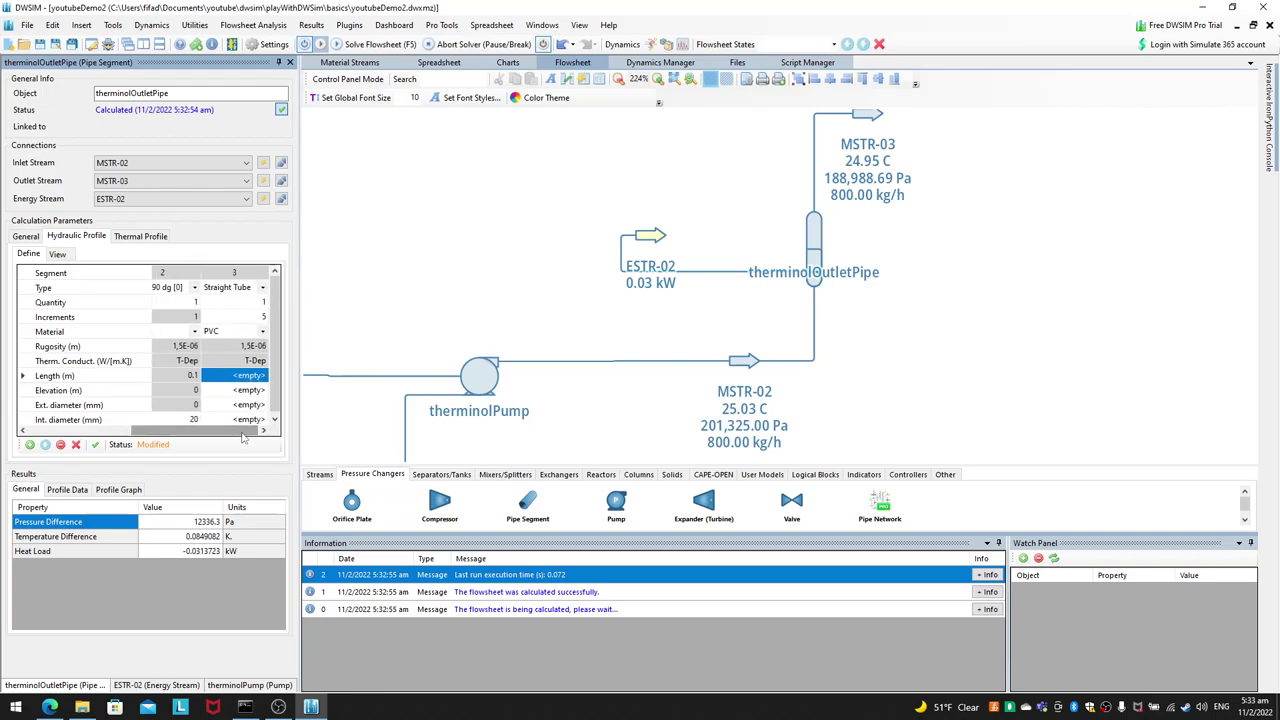
Step: Set the third segment's length to 1 m, elevation to 0, external diameter to 50 mm and internal diameter to 20 mm
type("1")
key("Return")
type("0")
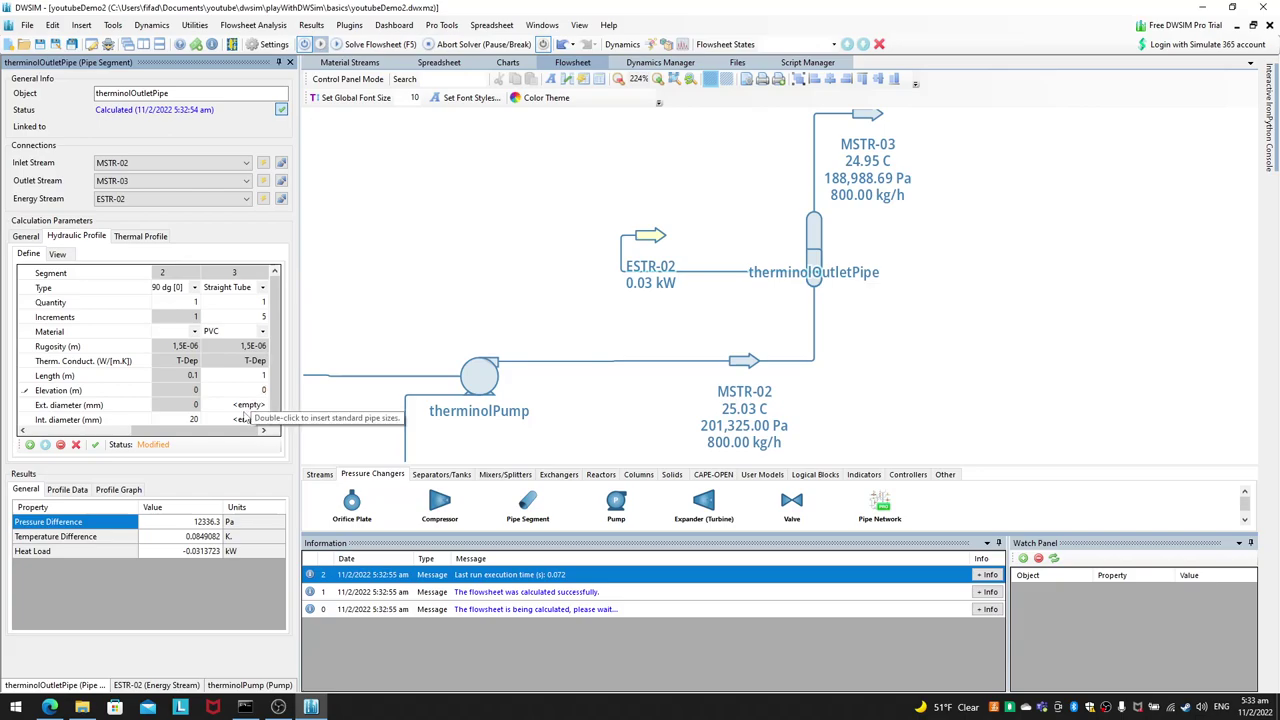
key("Return")
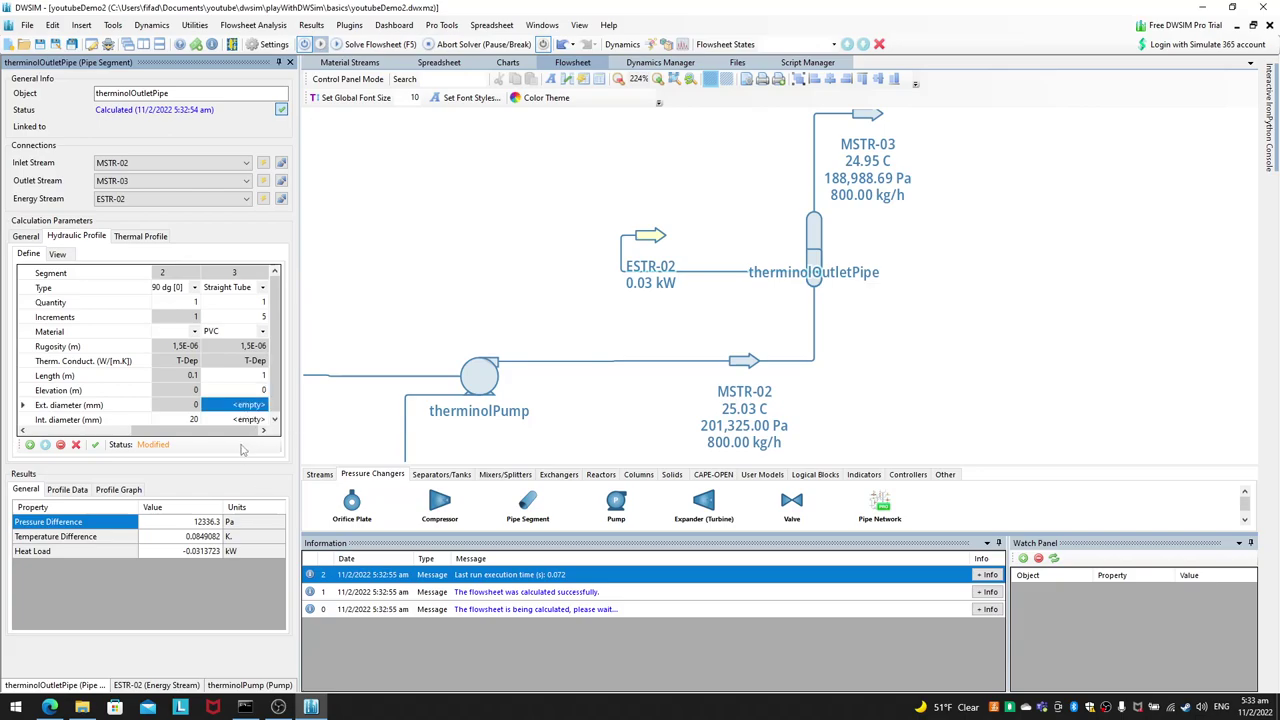
type("50")
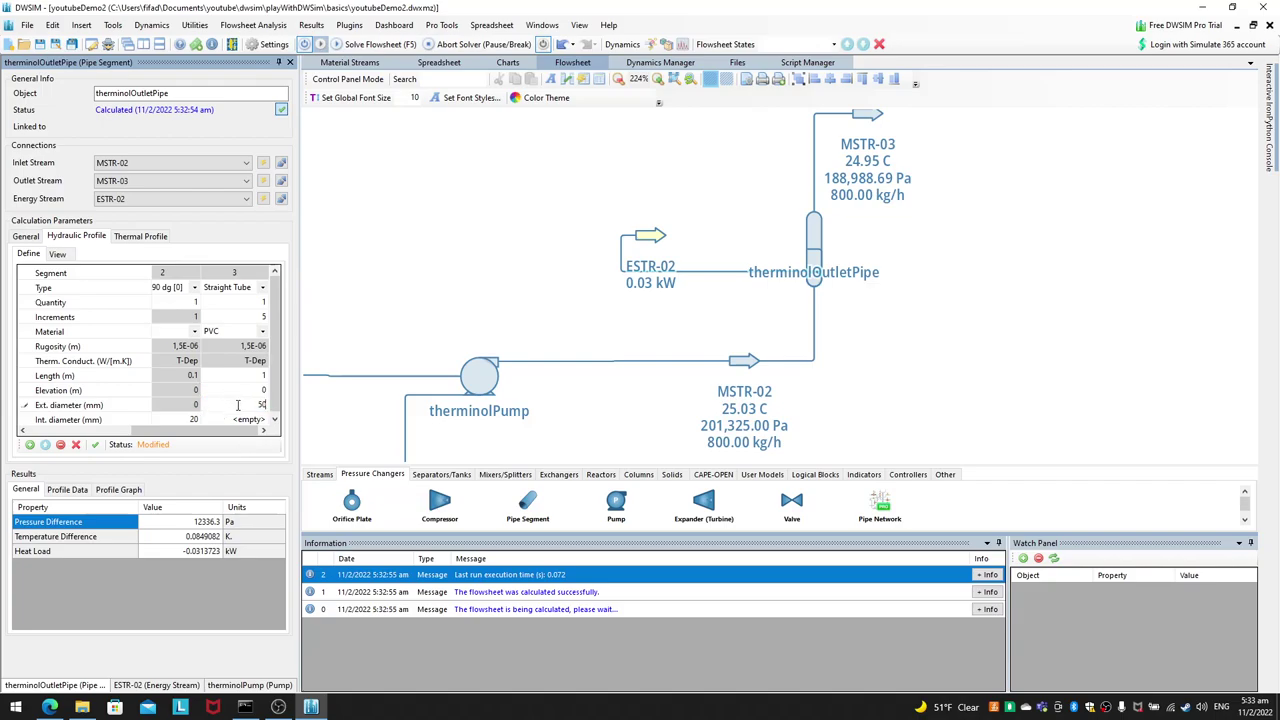
left_click(246, 422)
type("4")
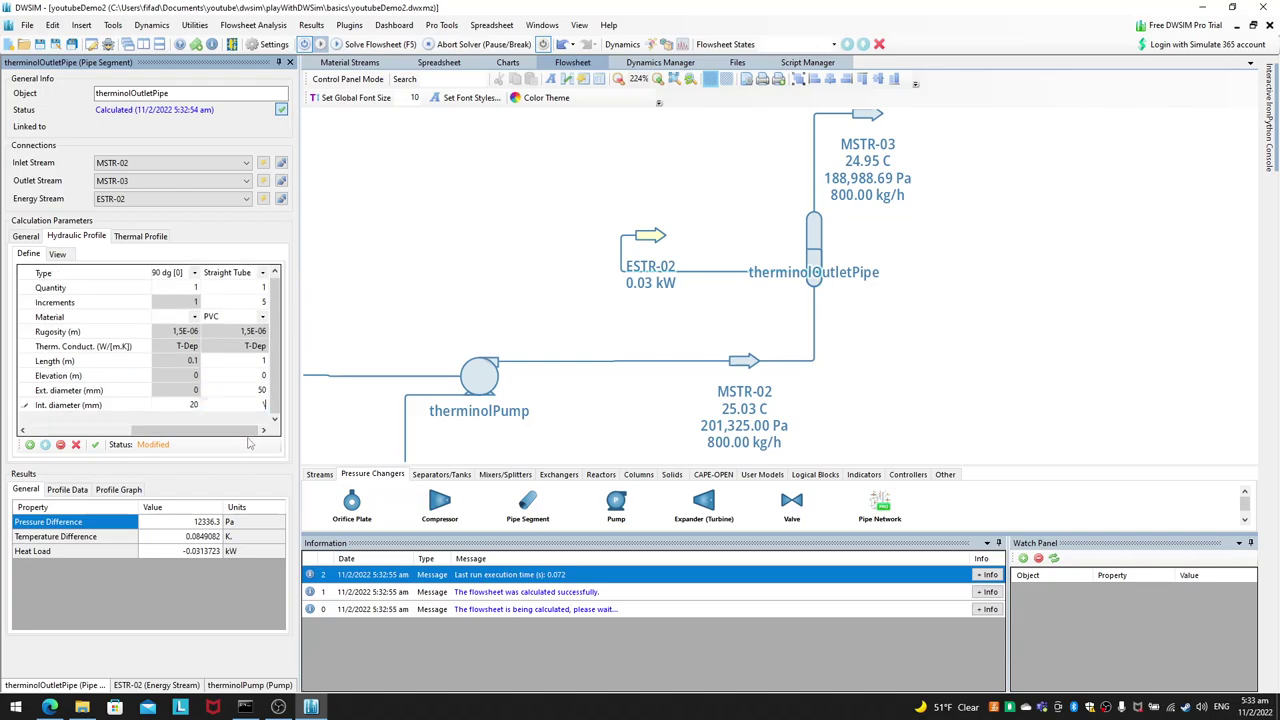
type("0")
key("Return")
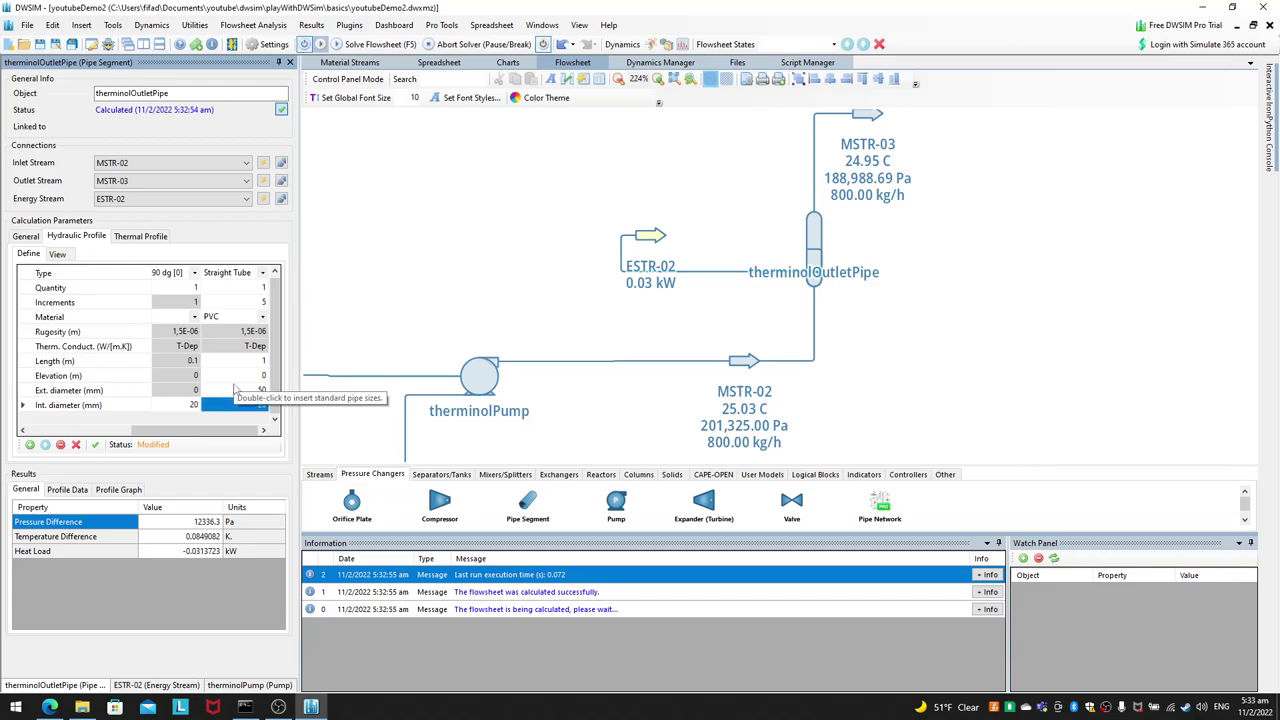
Step: Apply the three-segment hydraulic profile and solve the flowsheet
left_click(95, 444)
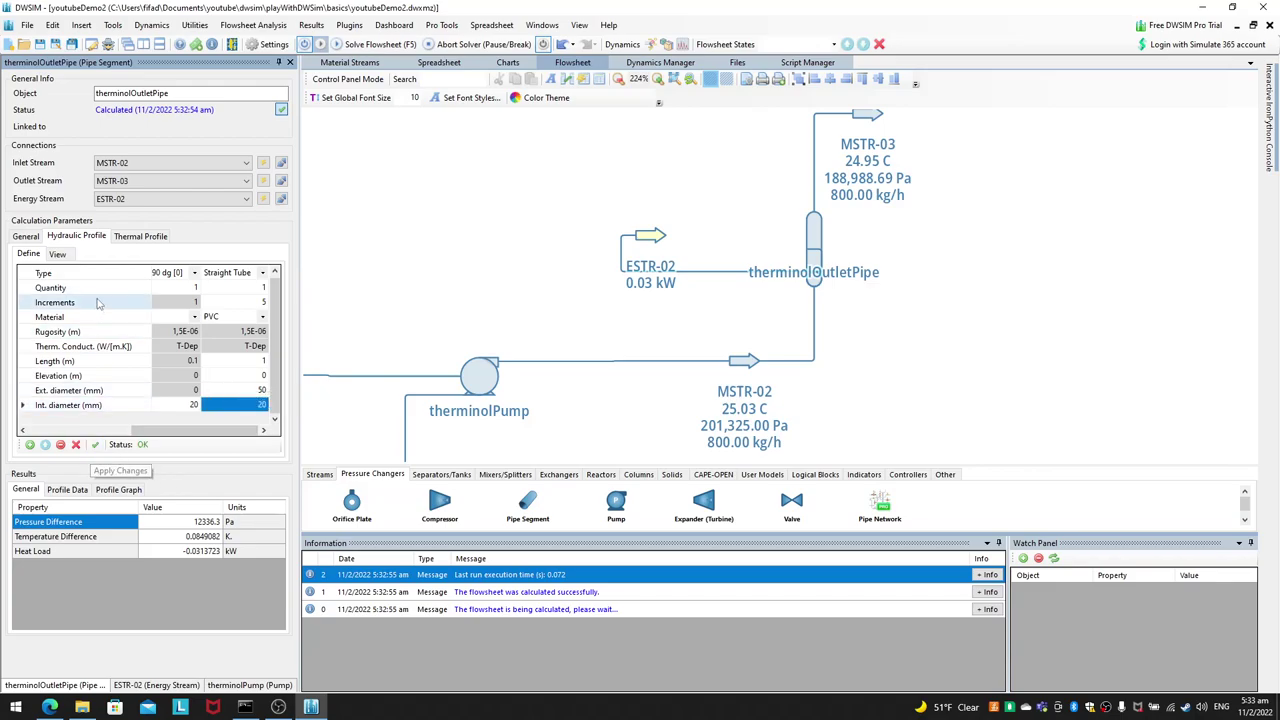
left_click(57, 255)
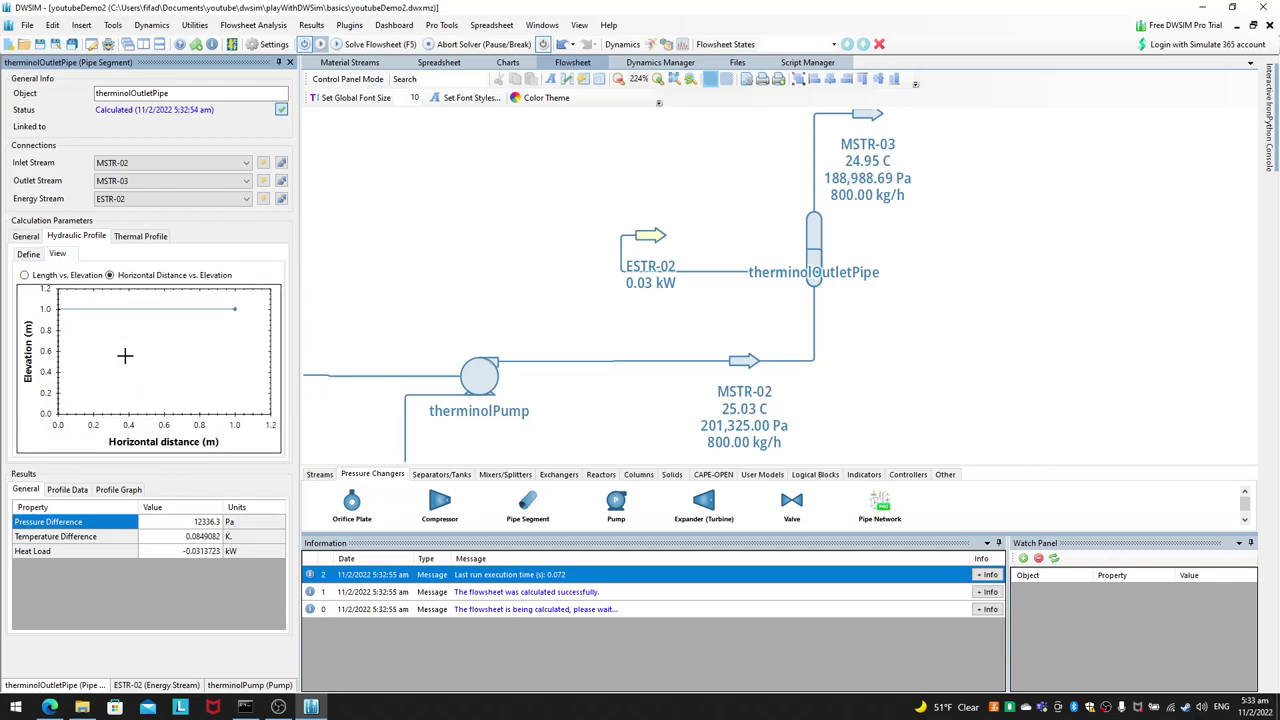
left_click(380, 44)
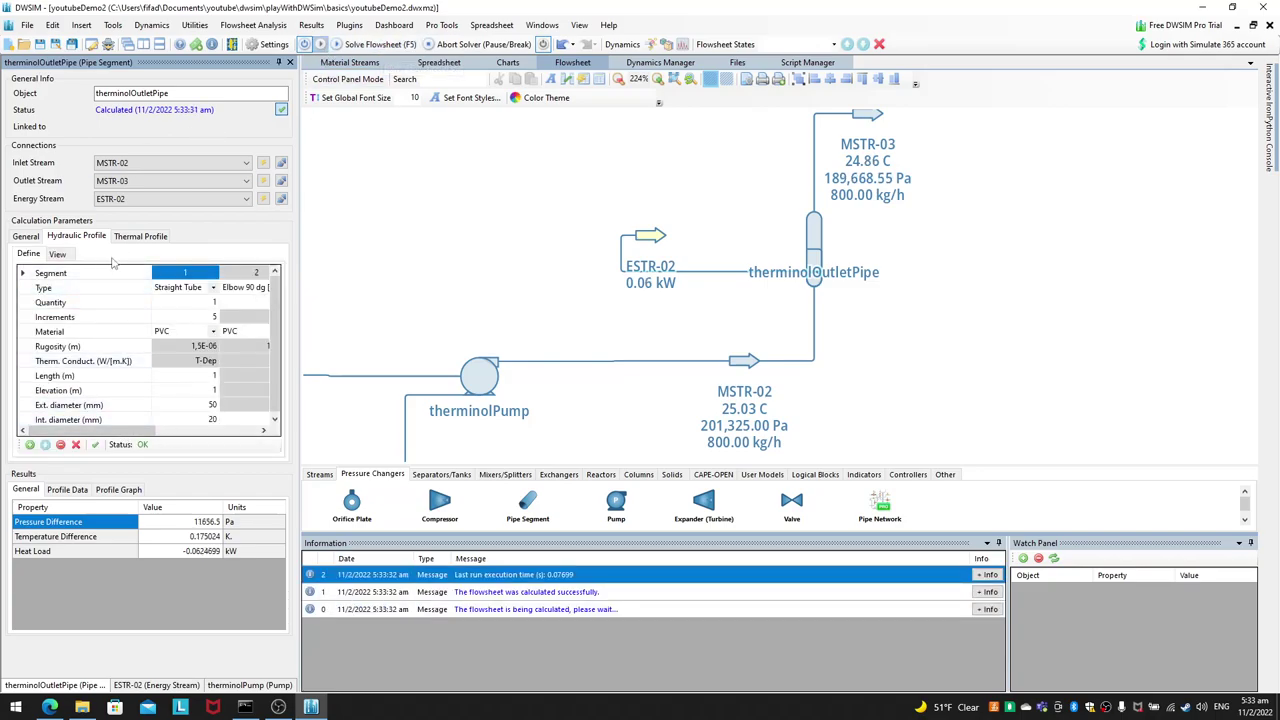
Step: Review the pipe's elevation plot, its second and third segment definitions, and its thermal profile settings
left_click(64, 254)
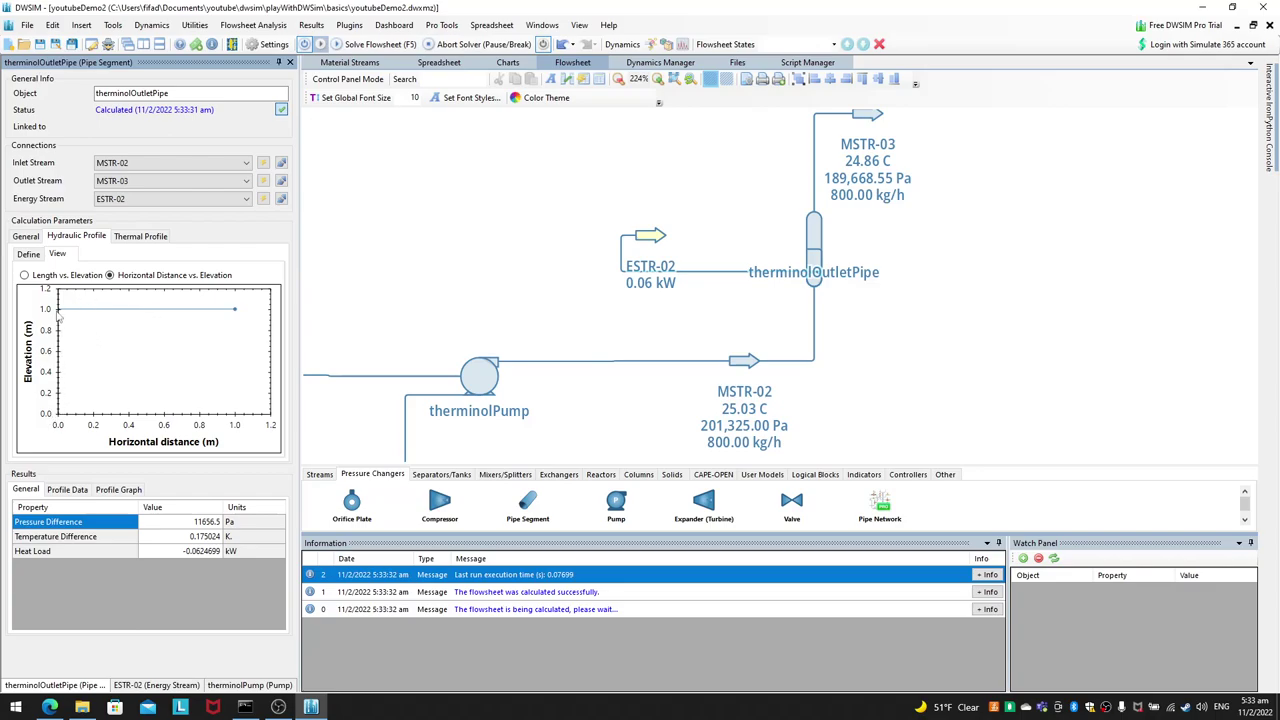
left_click(28, 254)
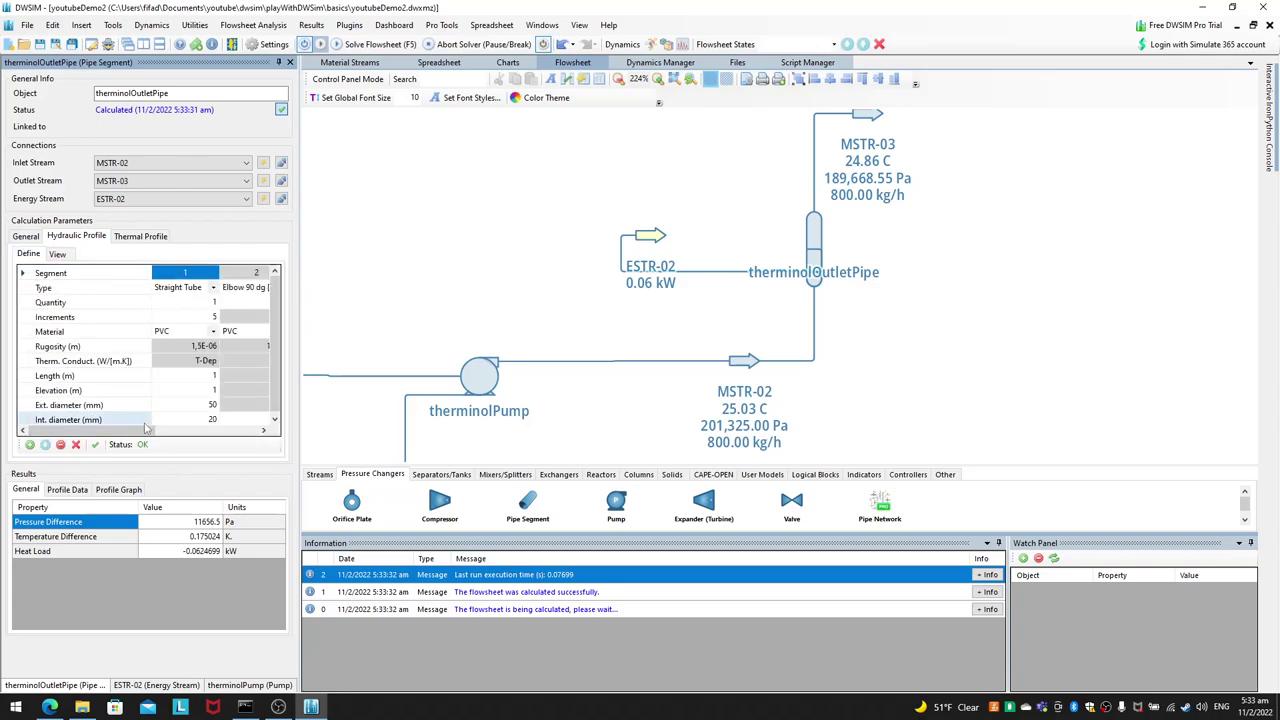
left_click_drag(145, 429, 187, 433)
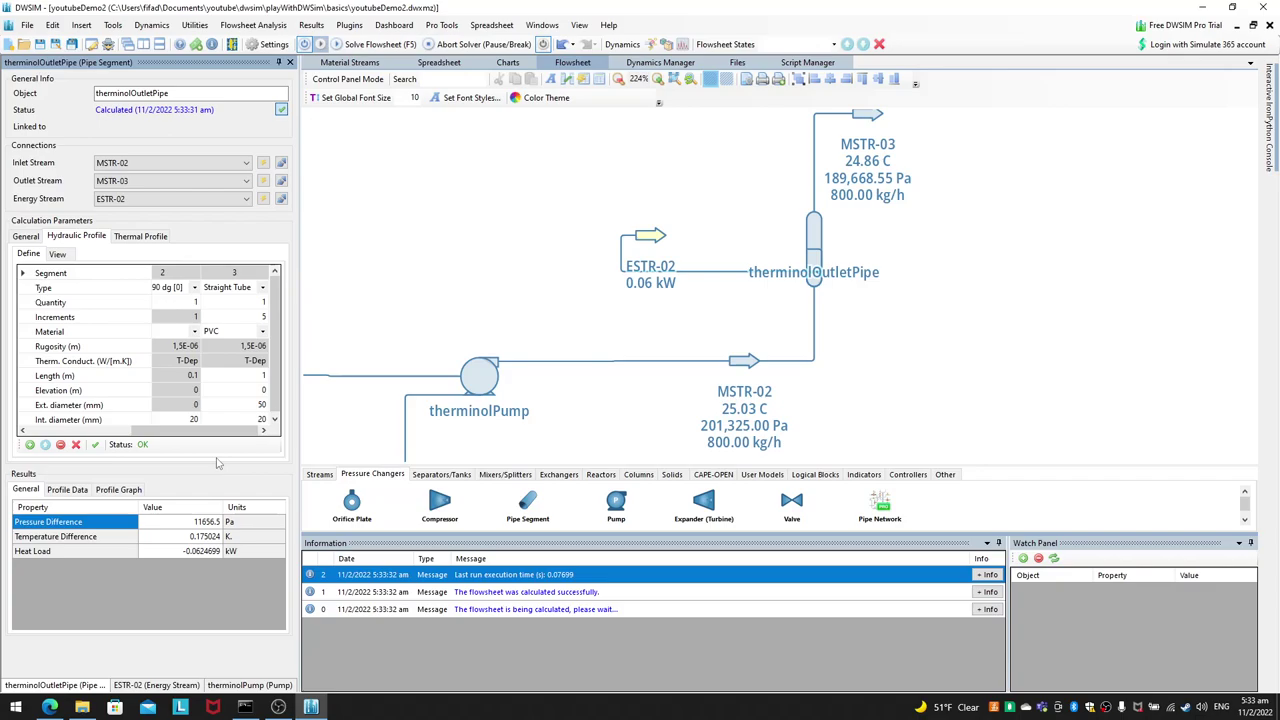
left_click(148, 238)
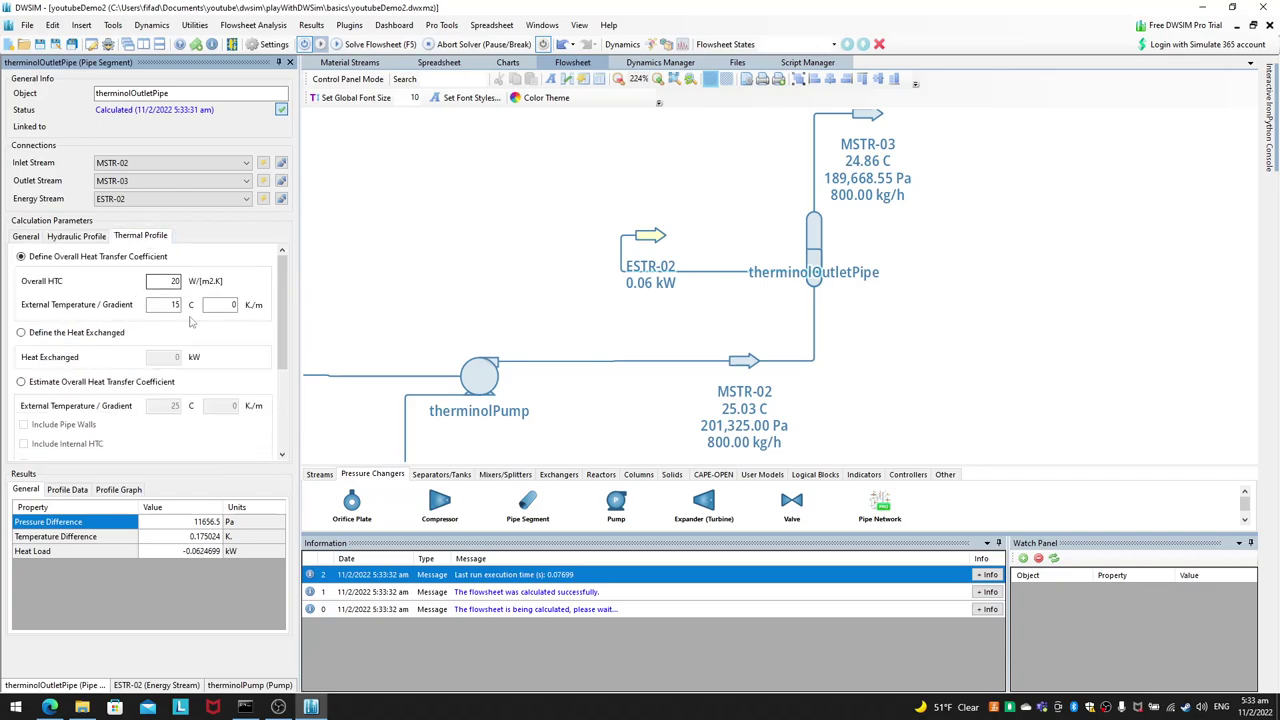
mouse_move(283, 330)
left_mouse_down()
mouse_move(285, 410)
mouse_move(287, 315)
left_mouse_up()
left_click(76, 236)
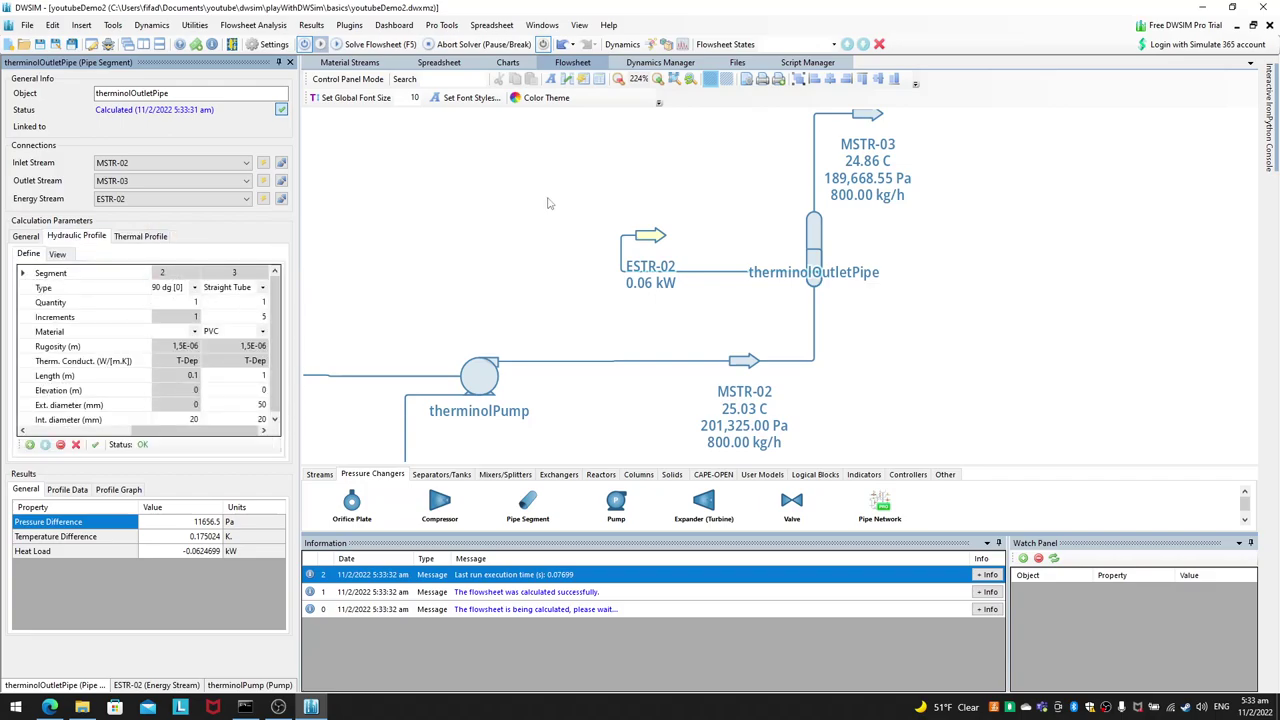
Step: Move the MSTR-03 outlet stream farther to the right of therminolOutletPipe on the flowsheet
left_click_drag(861, 289, 801, 351)
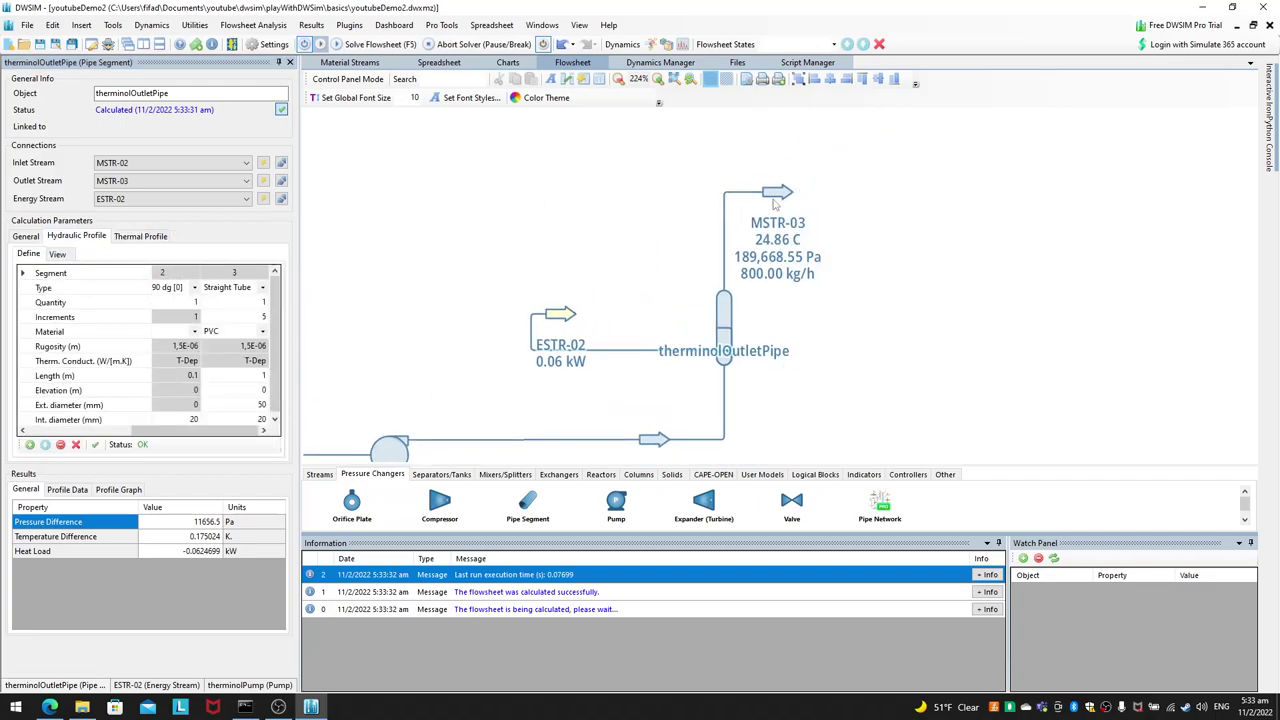
left_click_drag(777, 205, 907, 226)
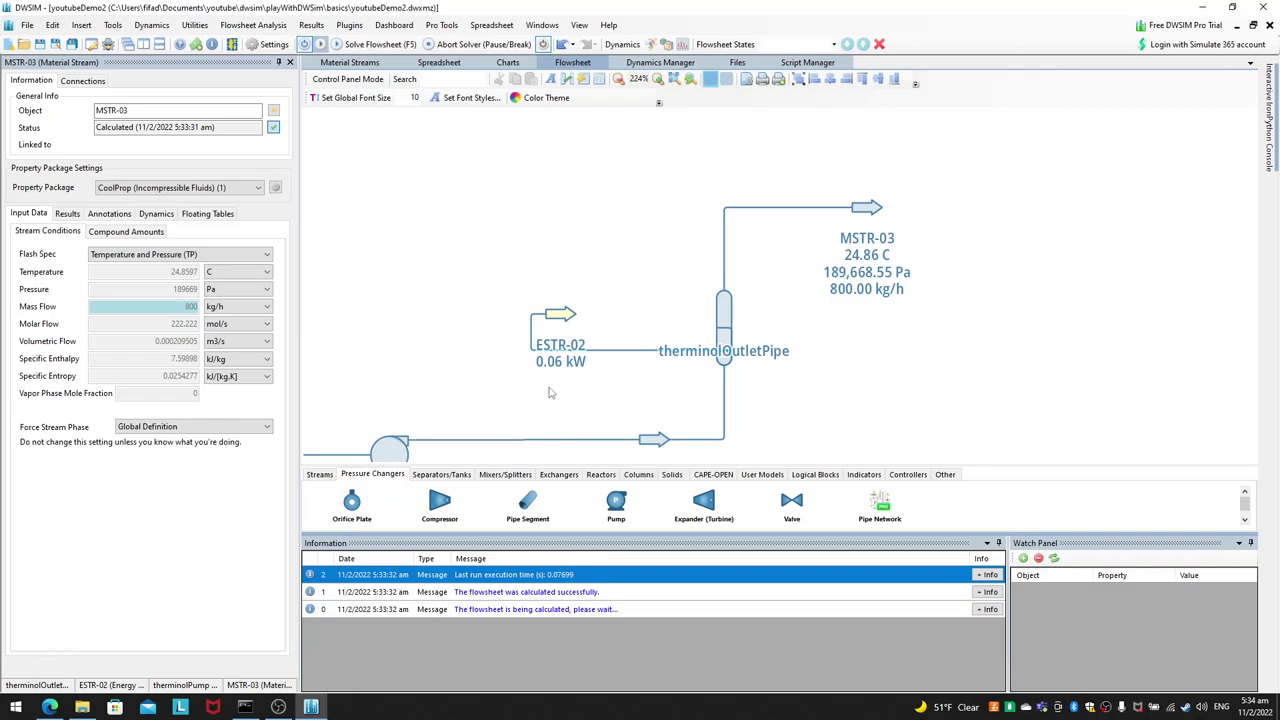
left_click(97, 236)
left_click(77, 236)
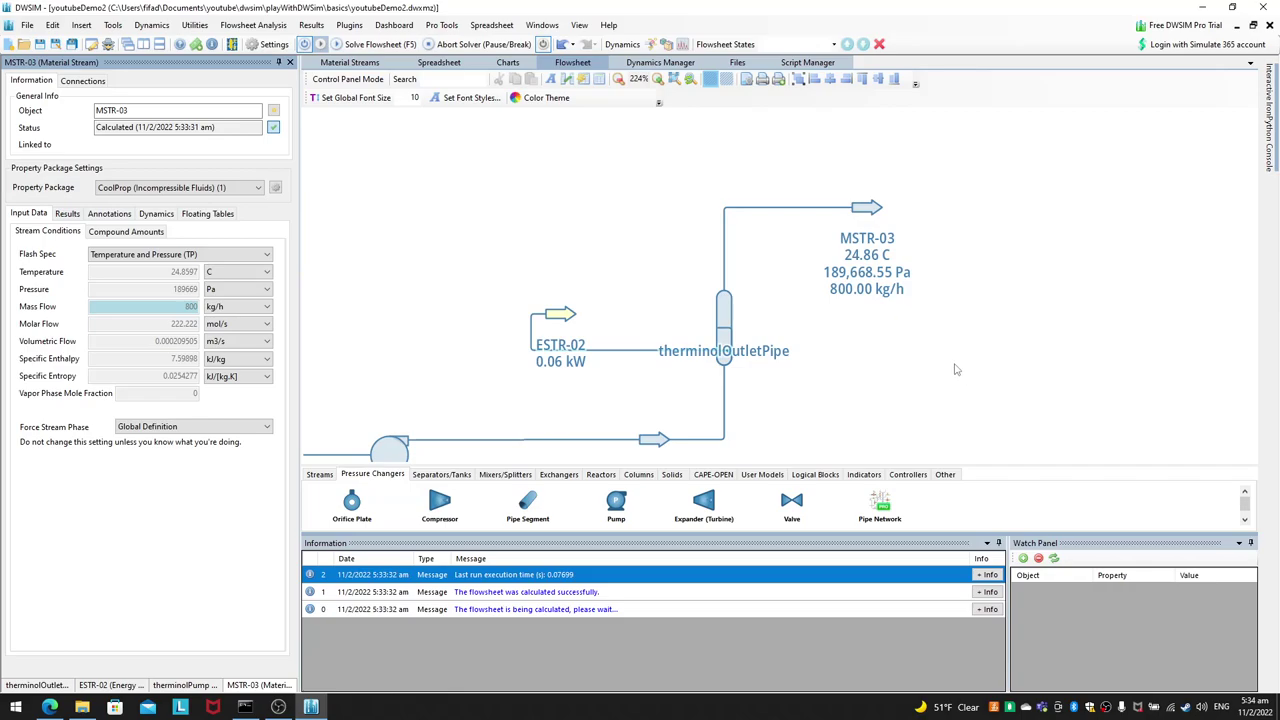
Step: Switch therminolOutletPipe's thermal profile to Estimate Overall Heat Transfer Coefficient
left_click(730, 308)
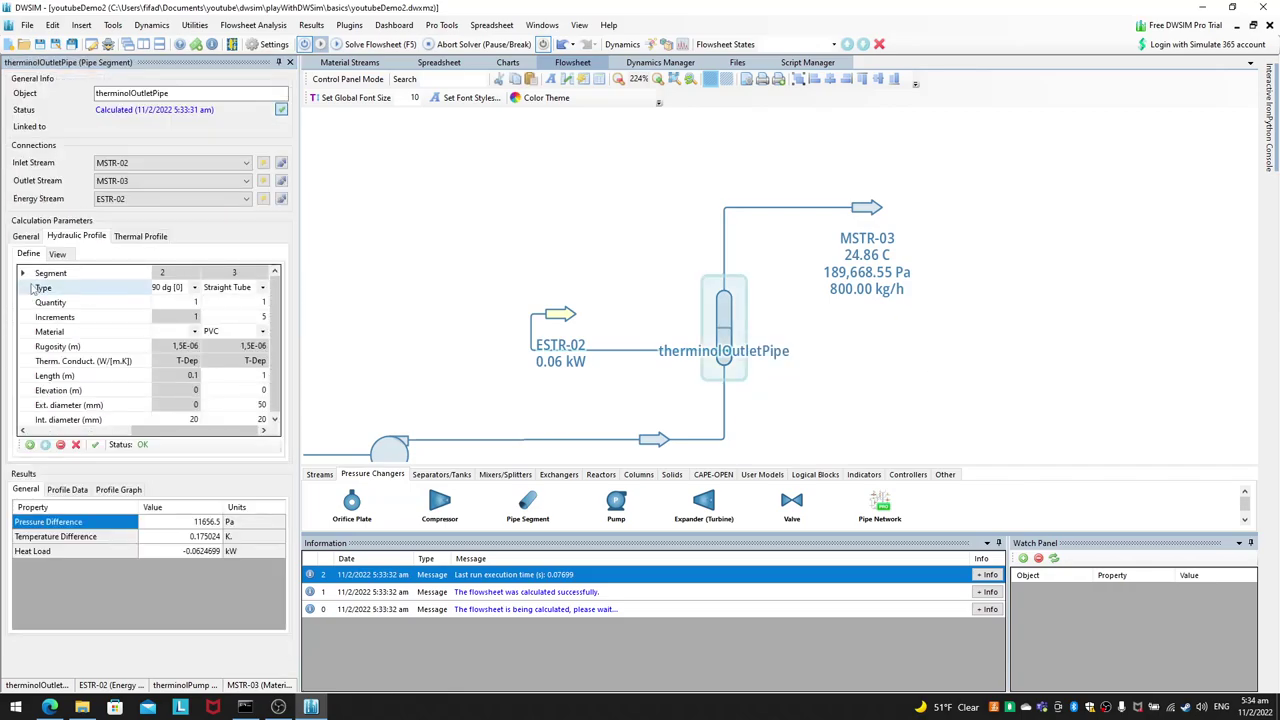
left_click(148, 237)
left_click_drag(281, 369, 280, 450)
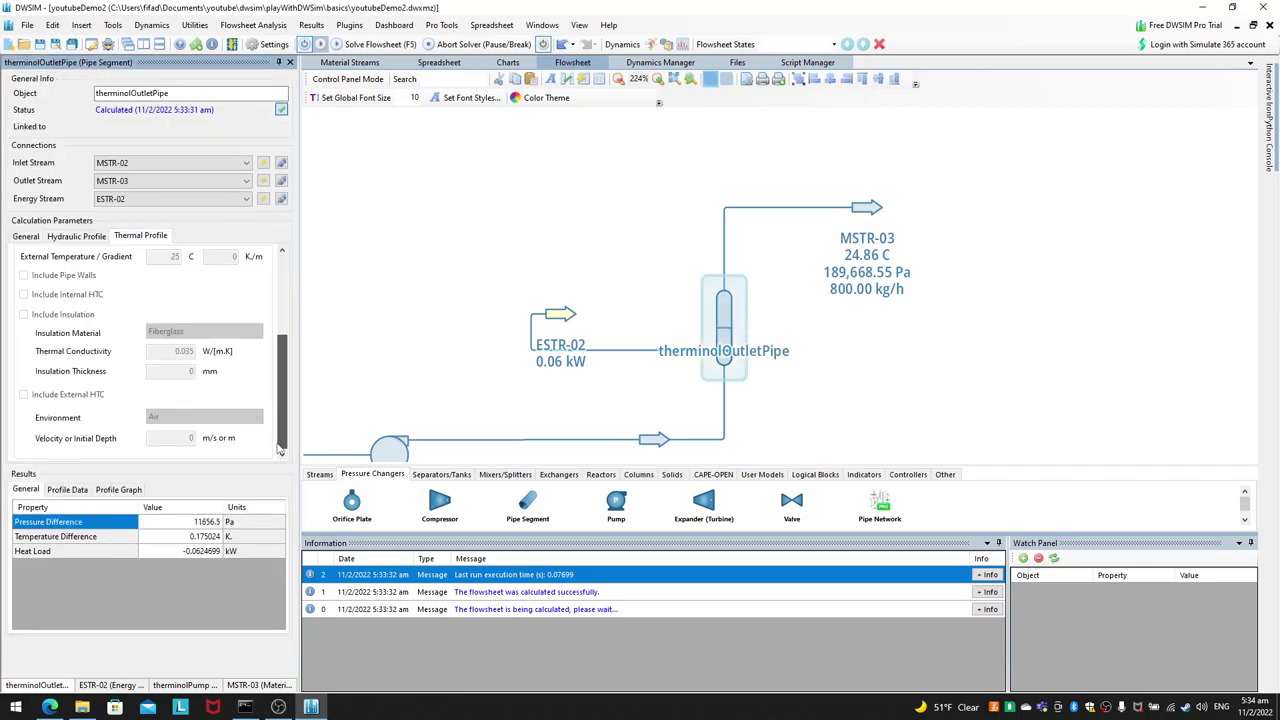
scroll(270, 395, "up", 2)
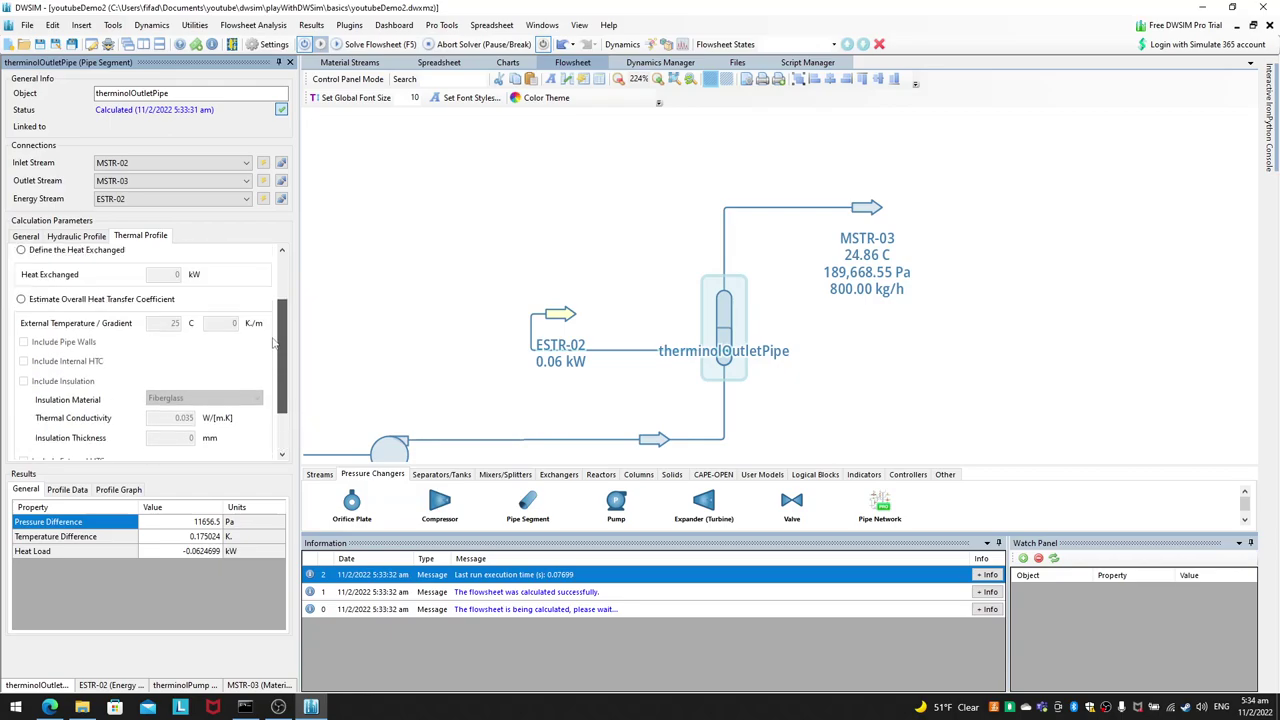
left_click(159, 301)
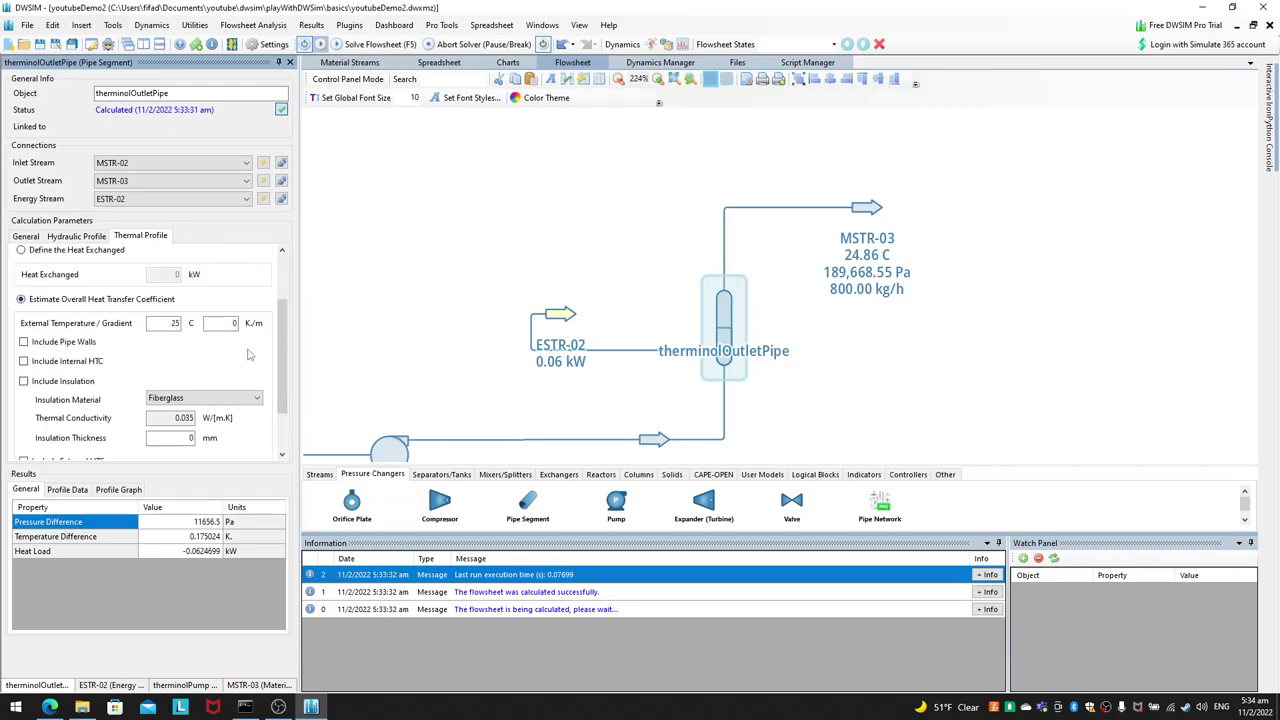
Step: Set the estimation's external temperature to 15 C and include the pipe walls and internal HTC
left_click_drag(280, 347, 285, 293)
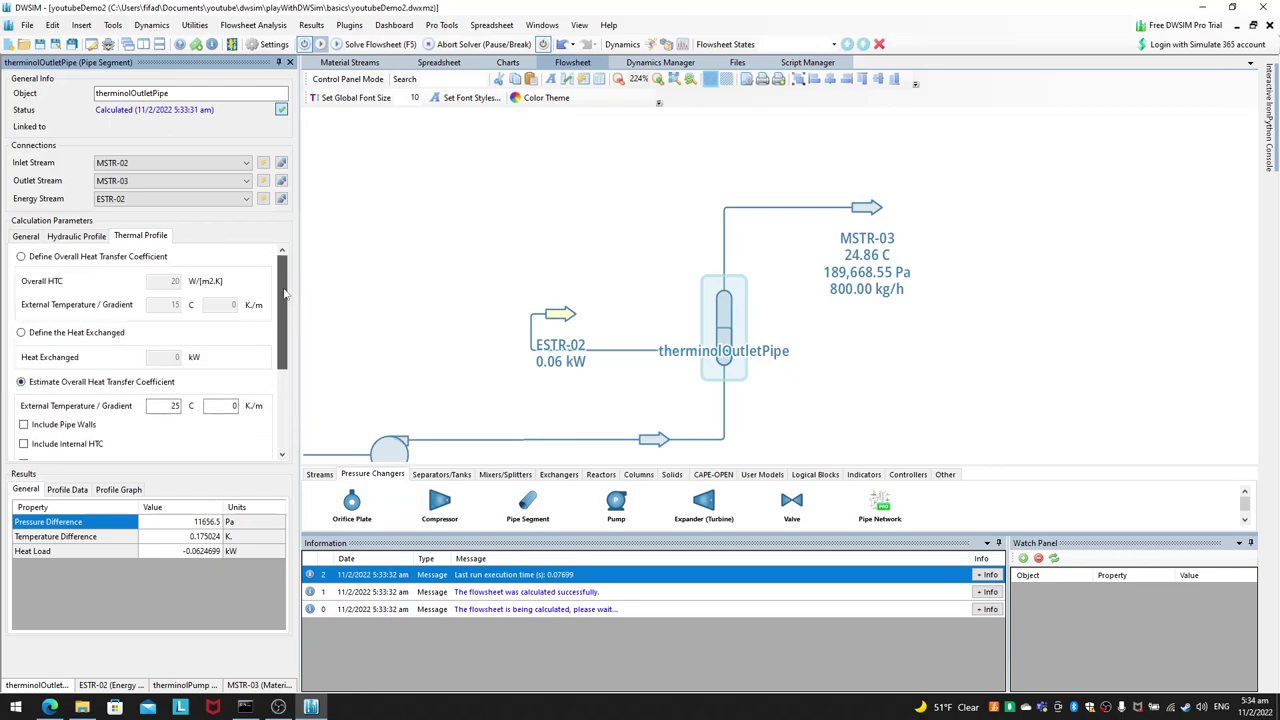
scroll(285, 293, "down", 2)
double_click(165, 325)
type("1")
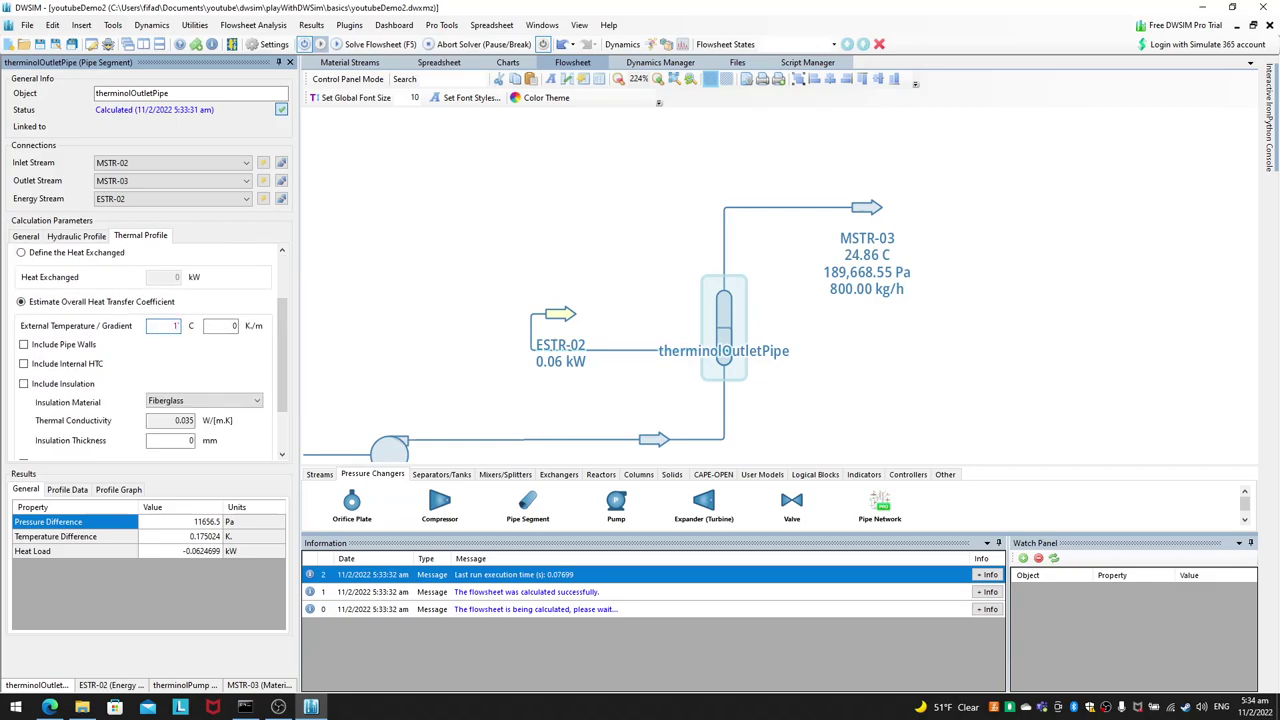
key("BackSpace")
left_click(70, 345)
left_click(57, 370)
Step: Include insulation in the thermal profile, using Polyurethane Foam with a thickness of 25 mm
left_click(65, 387)
scroll(240, 380, "down", 1)
left_click(226, 346)
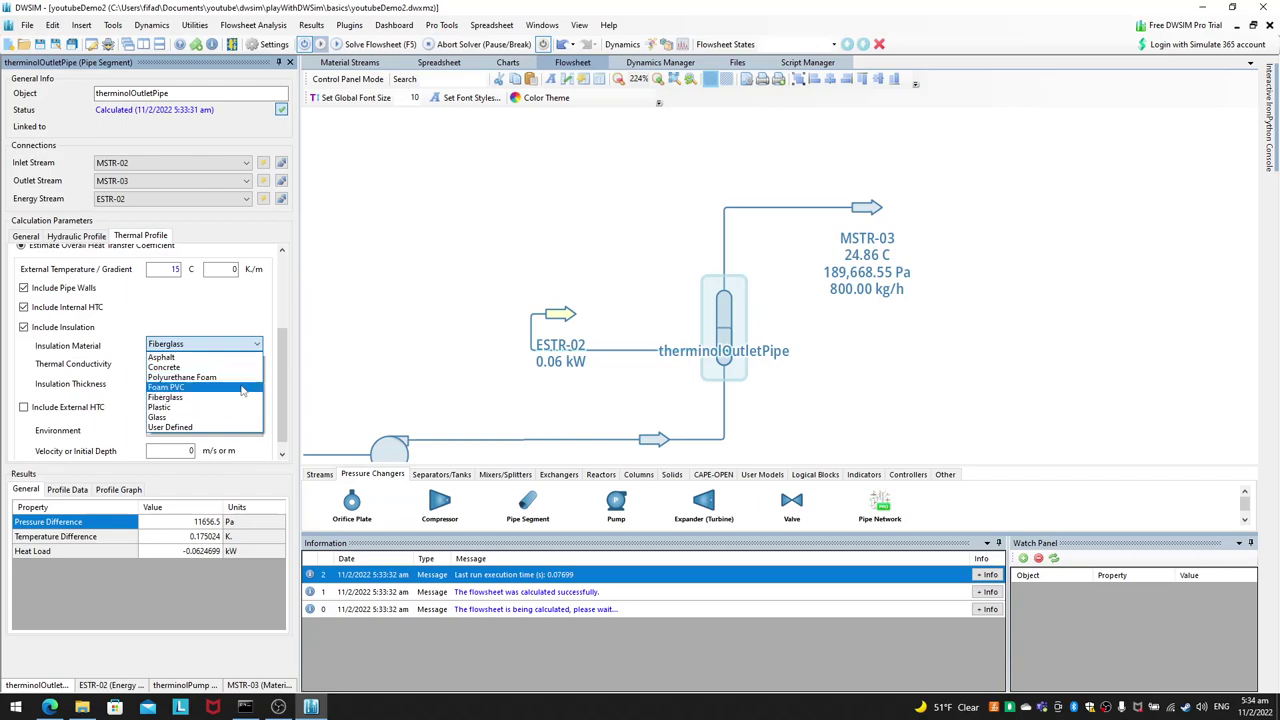
left_click(240, 377)
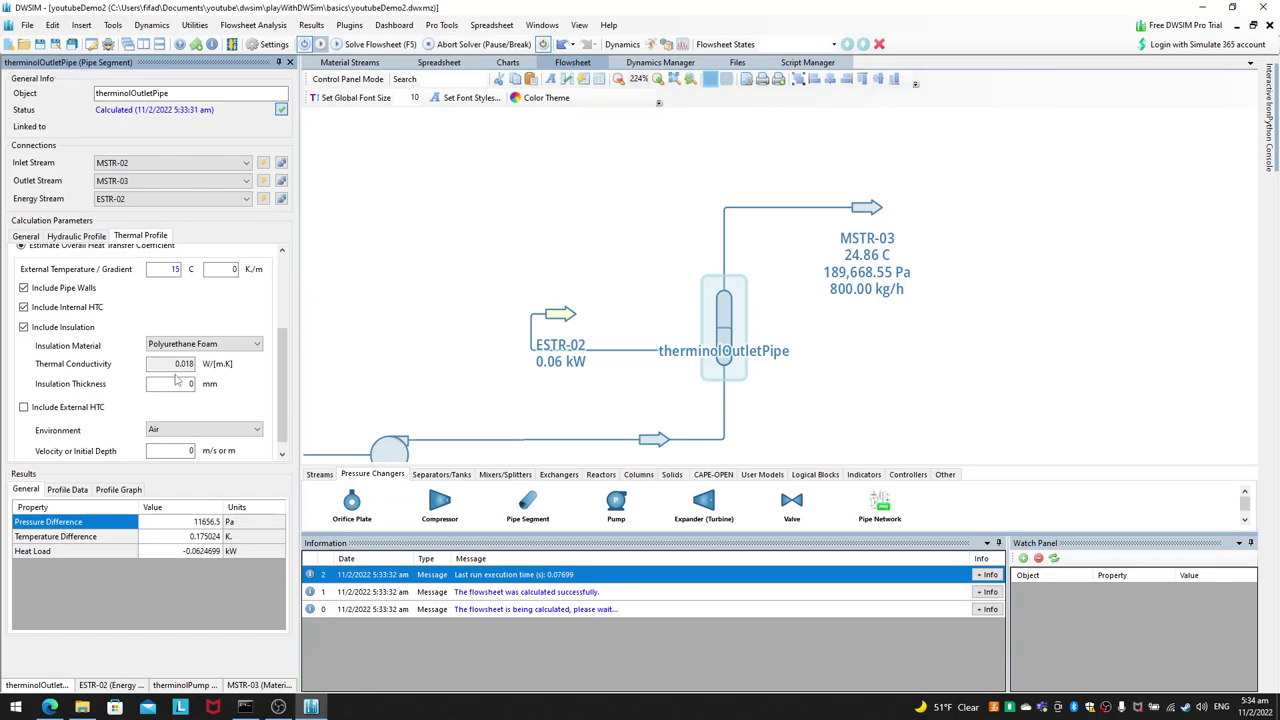
double_click(180, 384)
Step: Include the external HTC with Air as the environment and a velocity of 0.5 m/s
left_click(73, 409)
scroll(278, 400, "down", 1)
left_click(220, 418)
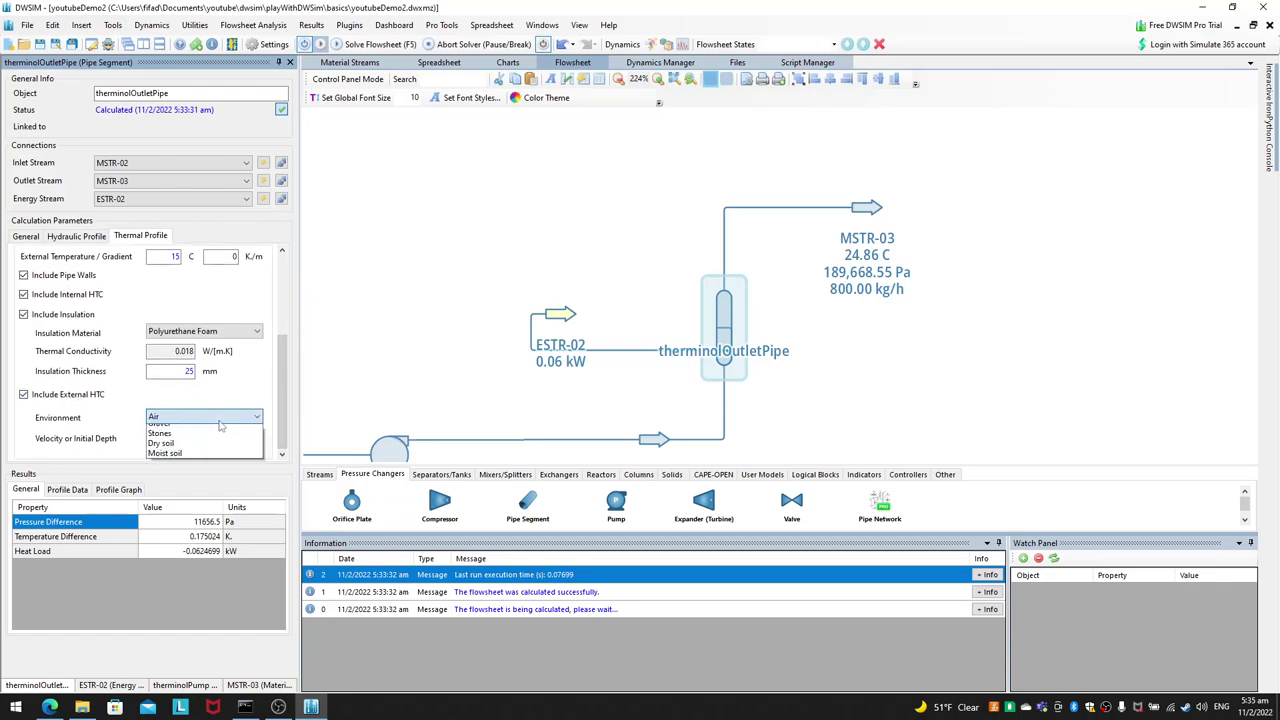
left_click(220, 424)
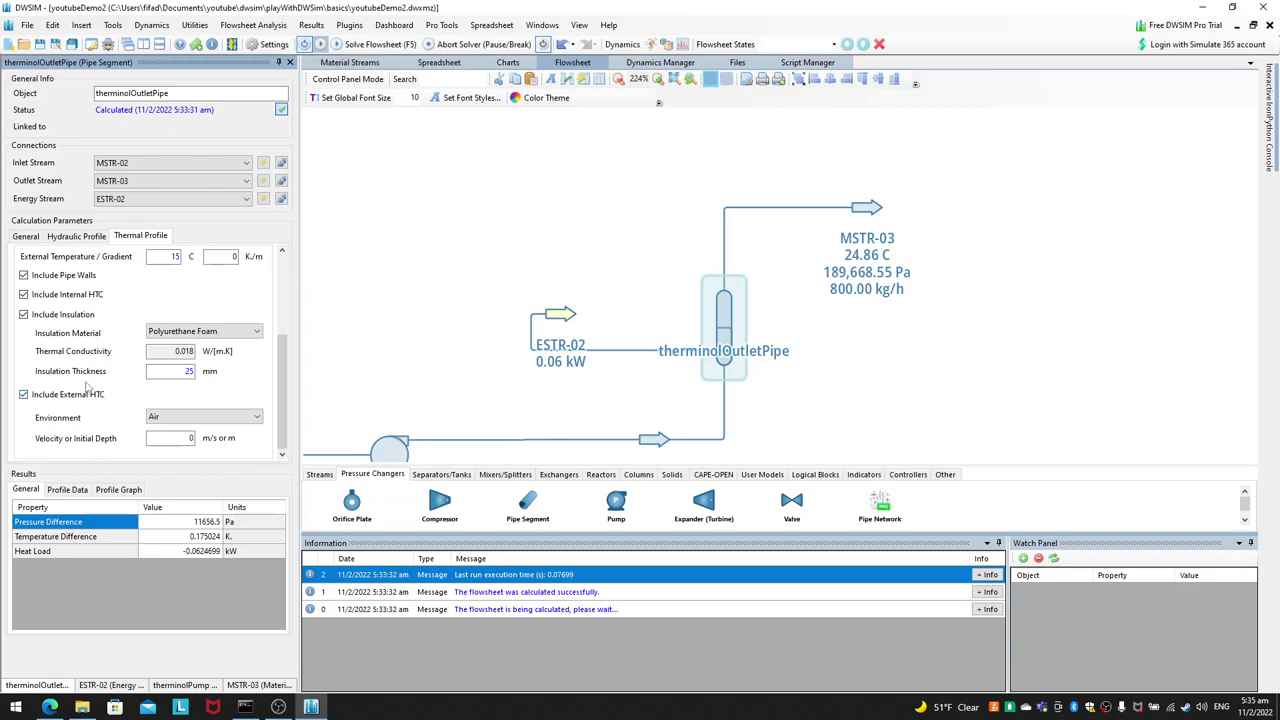
double_click(189, 439)
scroll(271, 445, "up", 5)
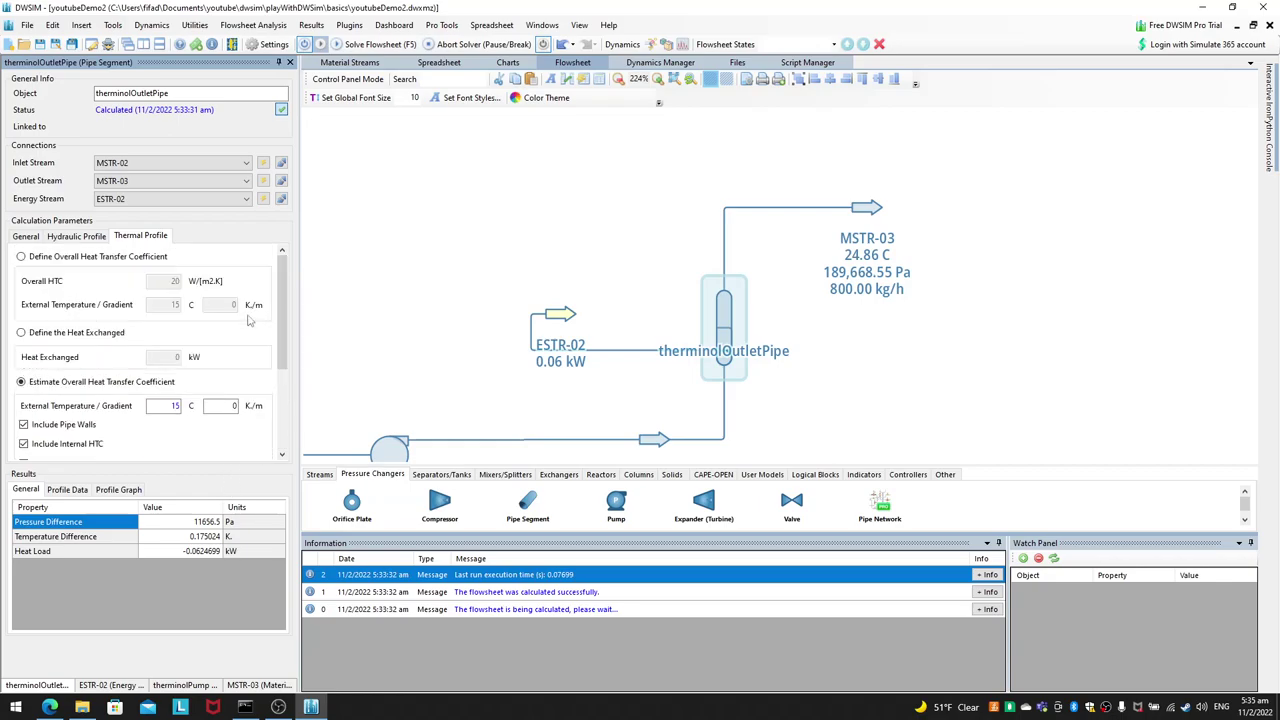
scroll(268, 448, "down", 5)
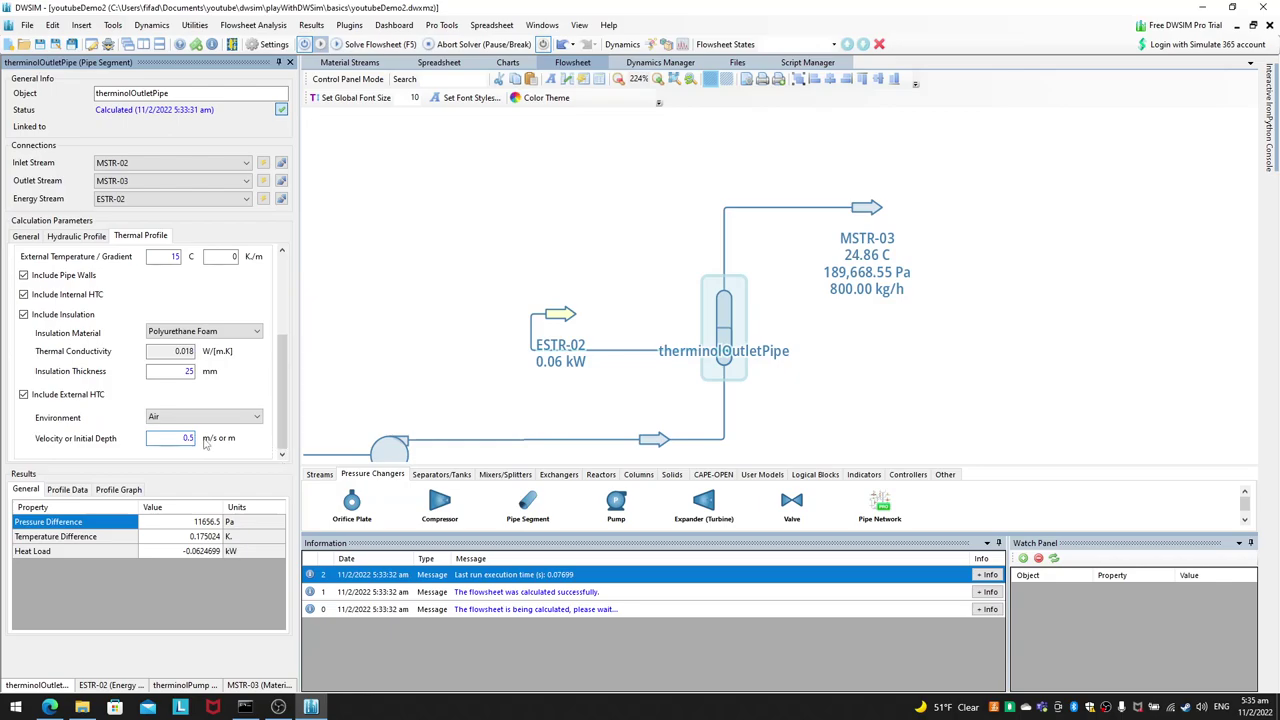
Step: Solve the flowsheet with the estimated heat transfer settings and compare the MSTR-02 and MSTR-03 stream conditions
left_click(380, 44)
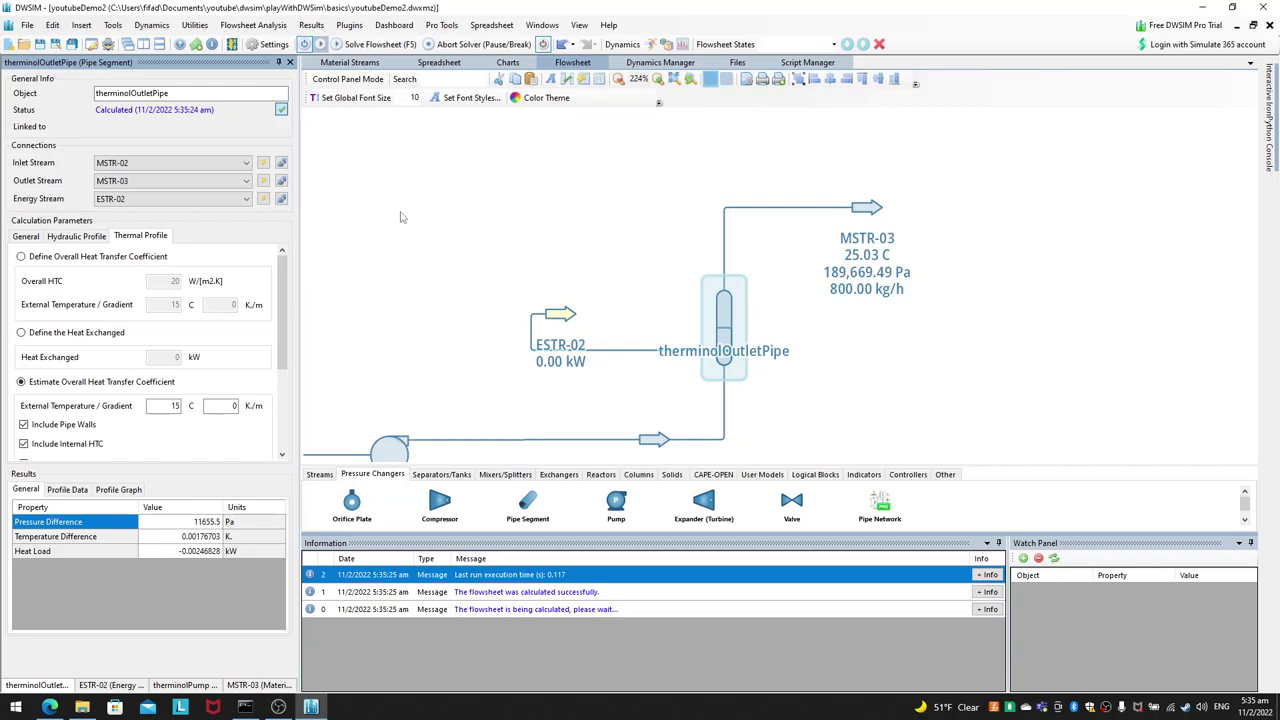
scroll(285, 310, "down", 3)
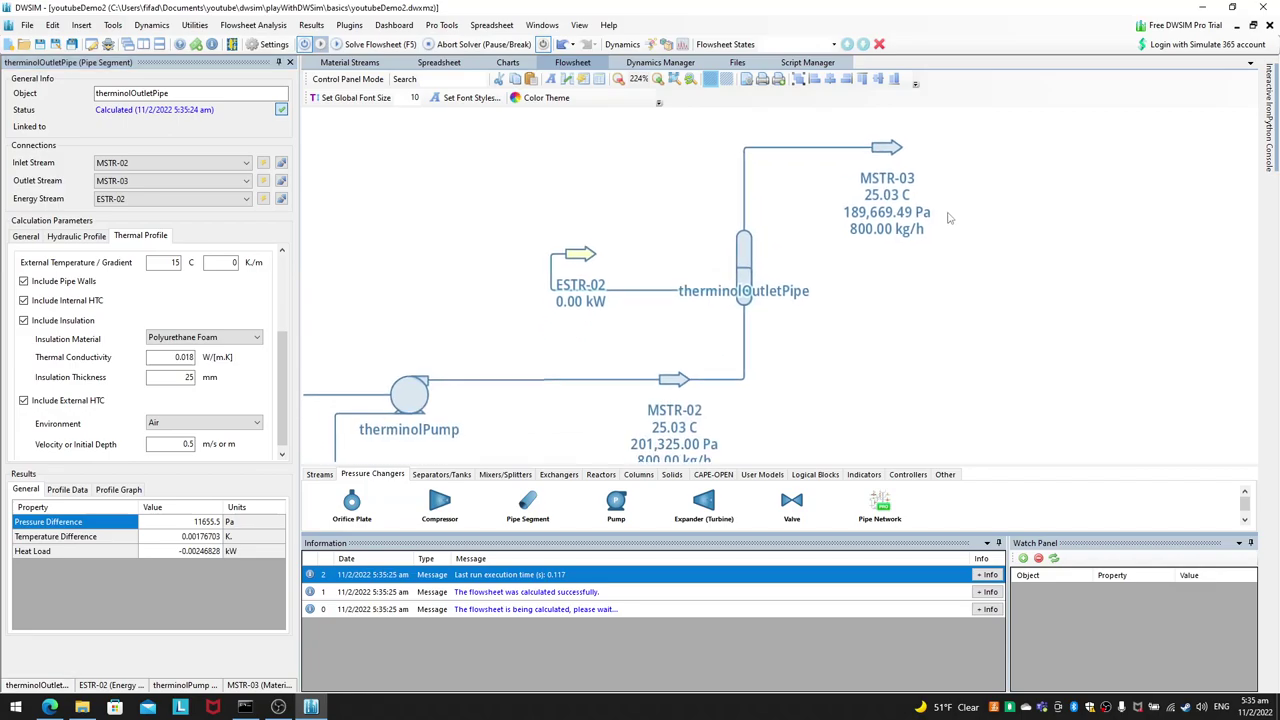
scroll(800, 350, "down", 2)
scroll(863, 214, "down", 2)
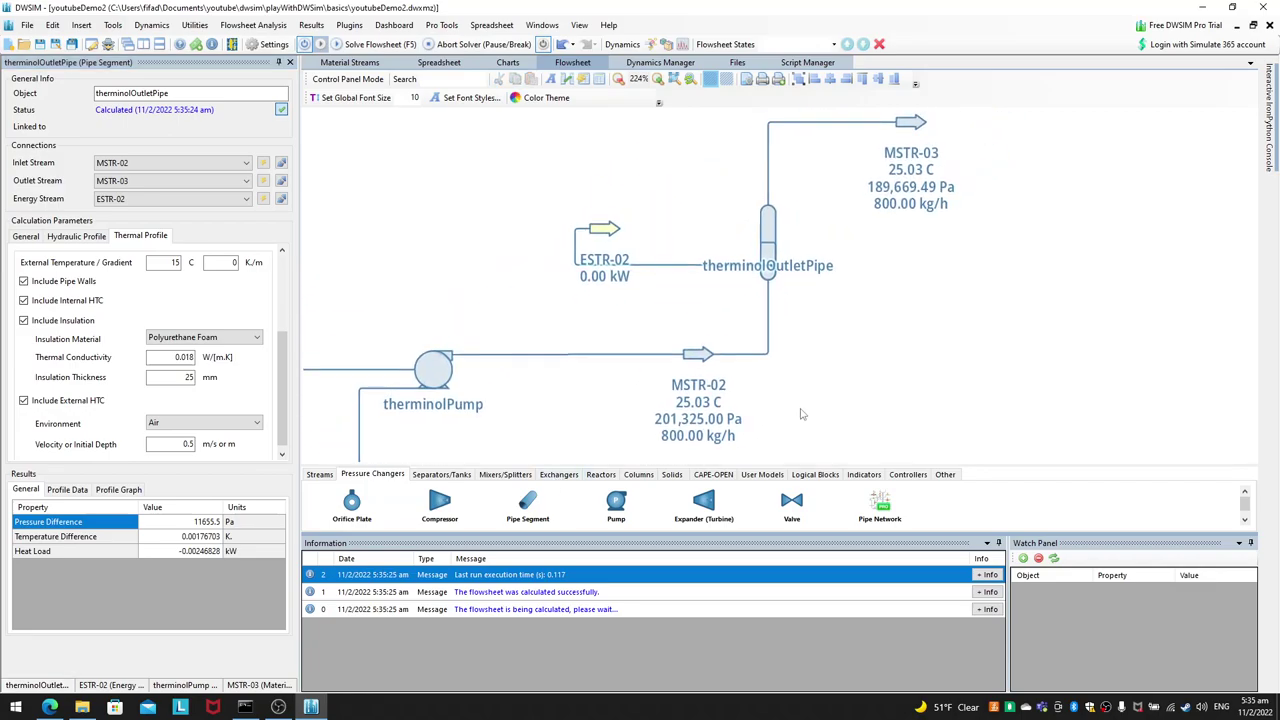
Step: Examine the therminolPump settings, the MSTR-02 and MSTR-03 stream conditions, and the pressure and temperature changes across therminolOutletPipe
left_click(421, 383)
left_click(697, 358)
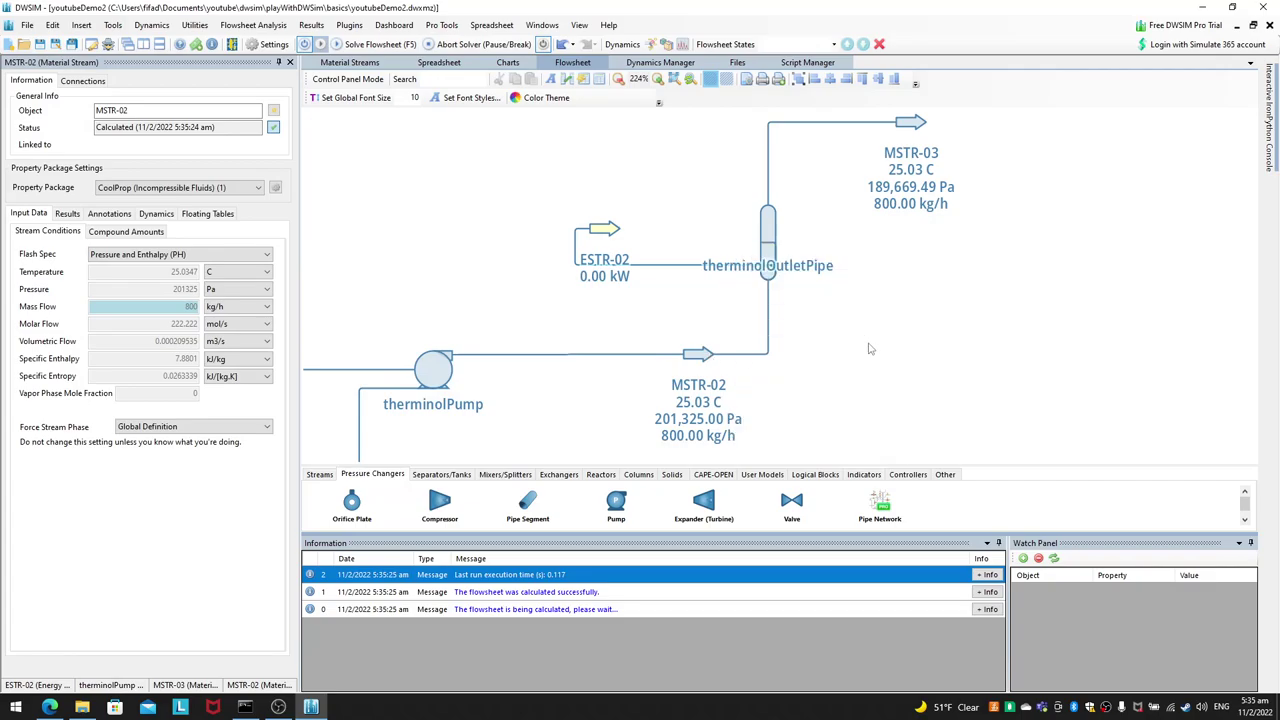
left_click(441, 367)
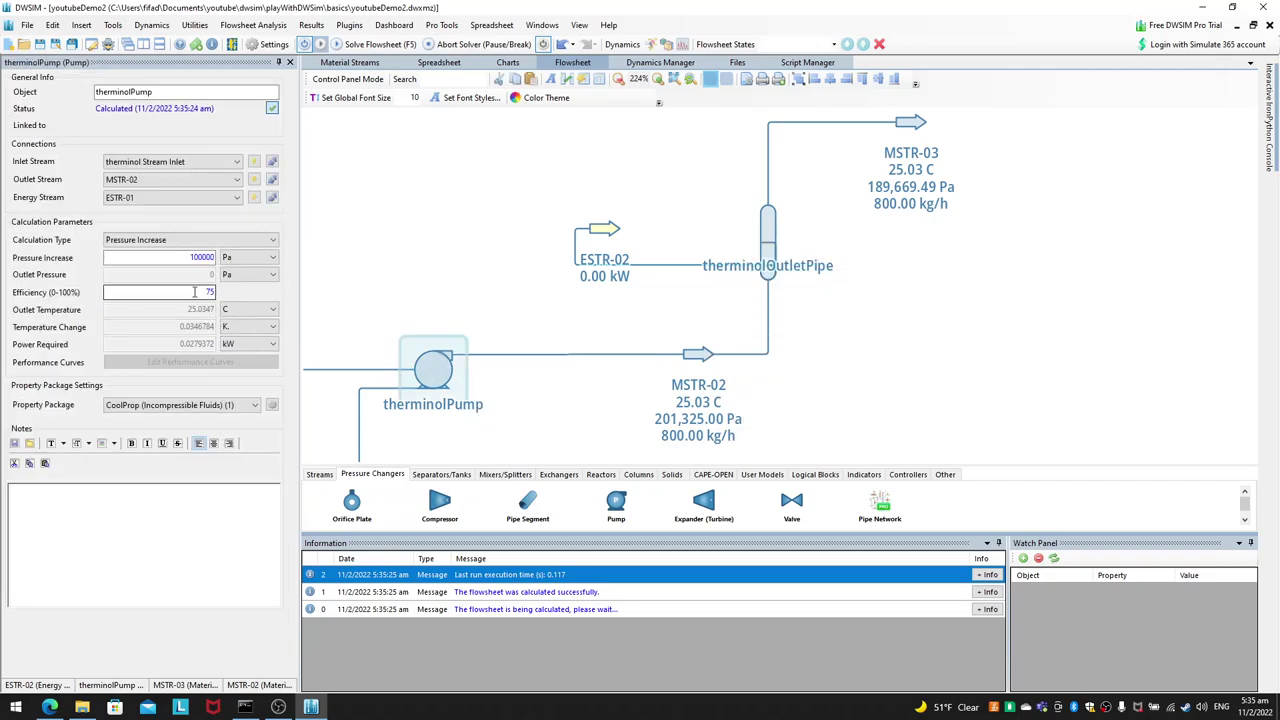
double_click(210, 291)
left_click(533, 328)
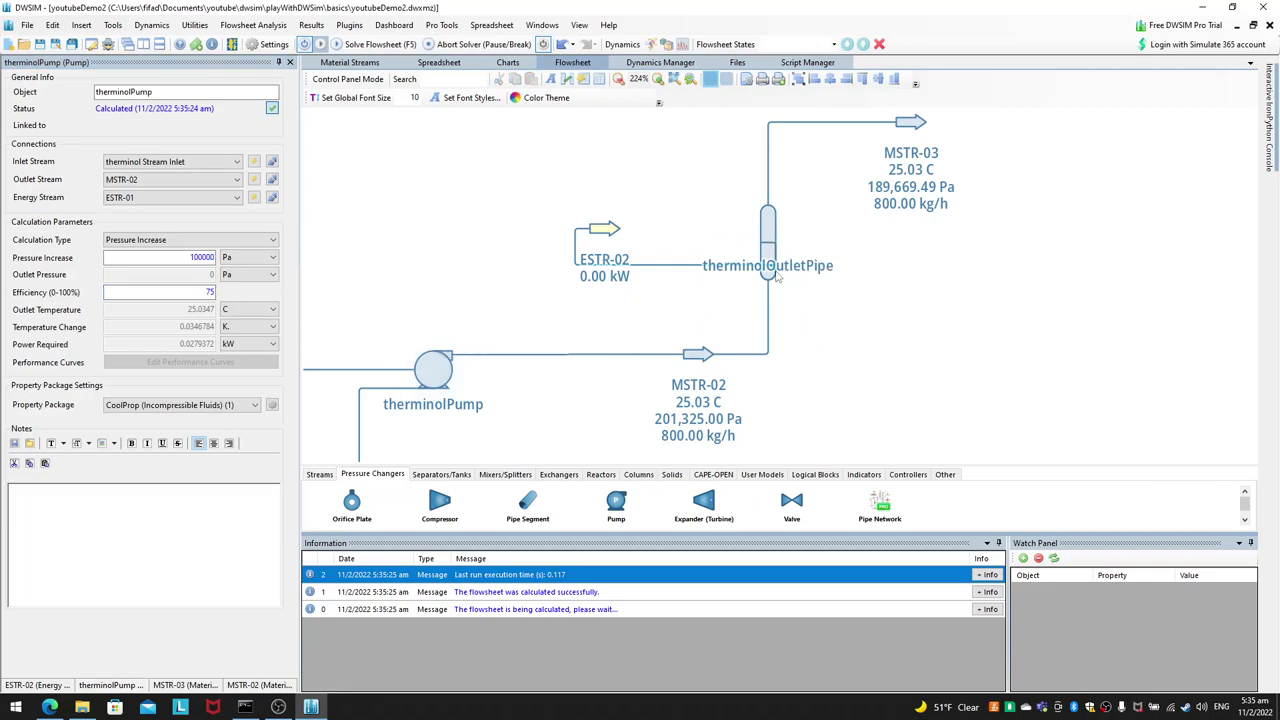
left_click(880, 145)
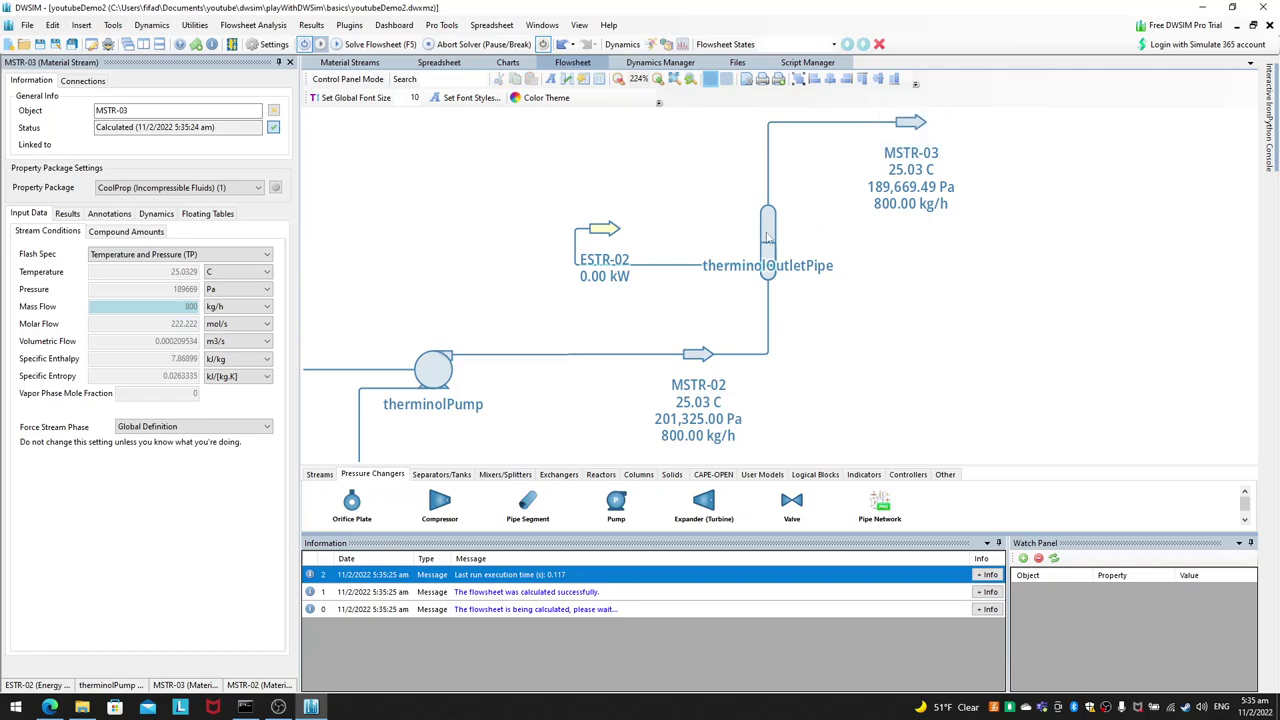
mouse_move(903, 123)
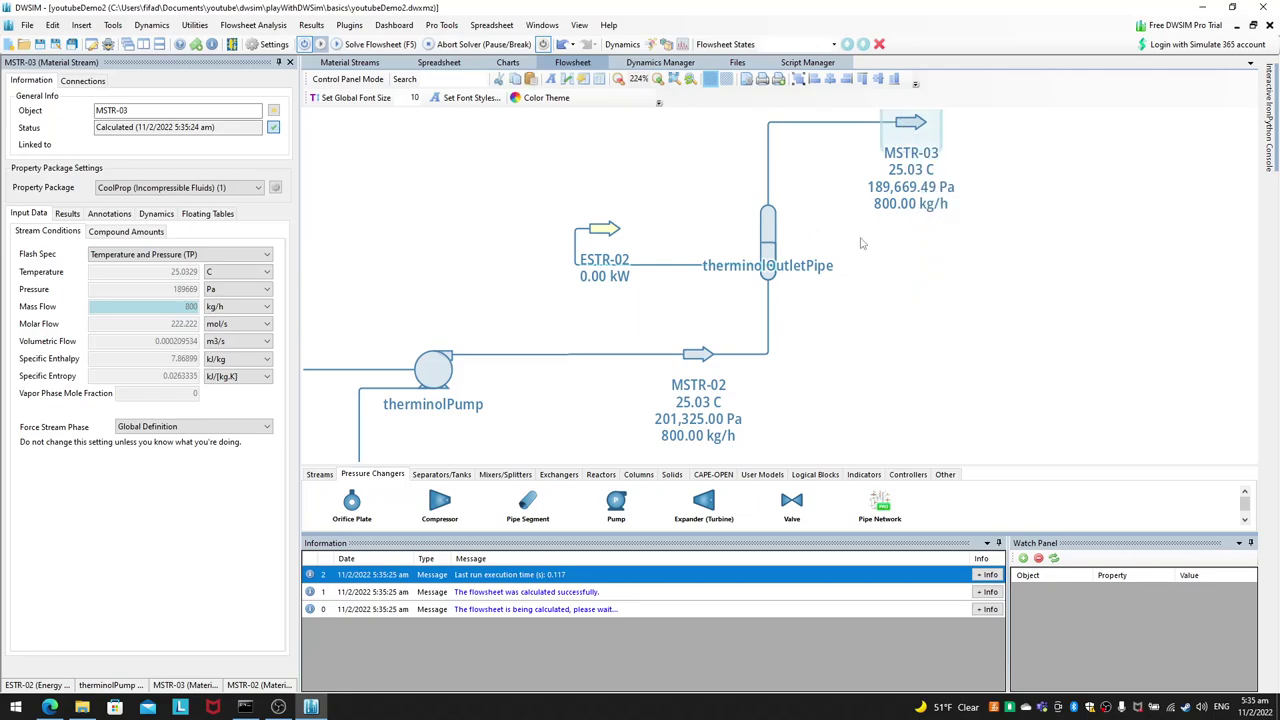
left_click(770, 238)
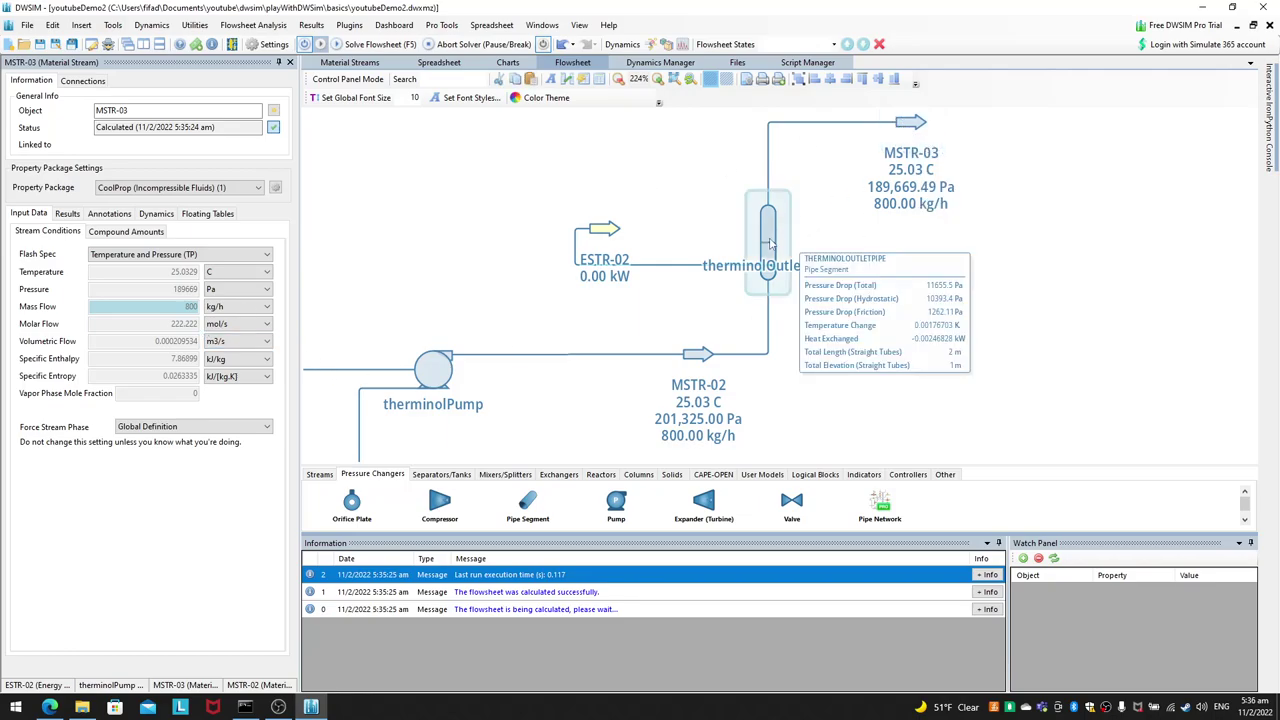
left_click(908, 125)
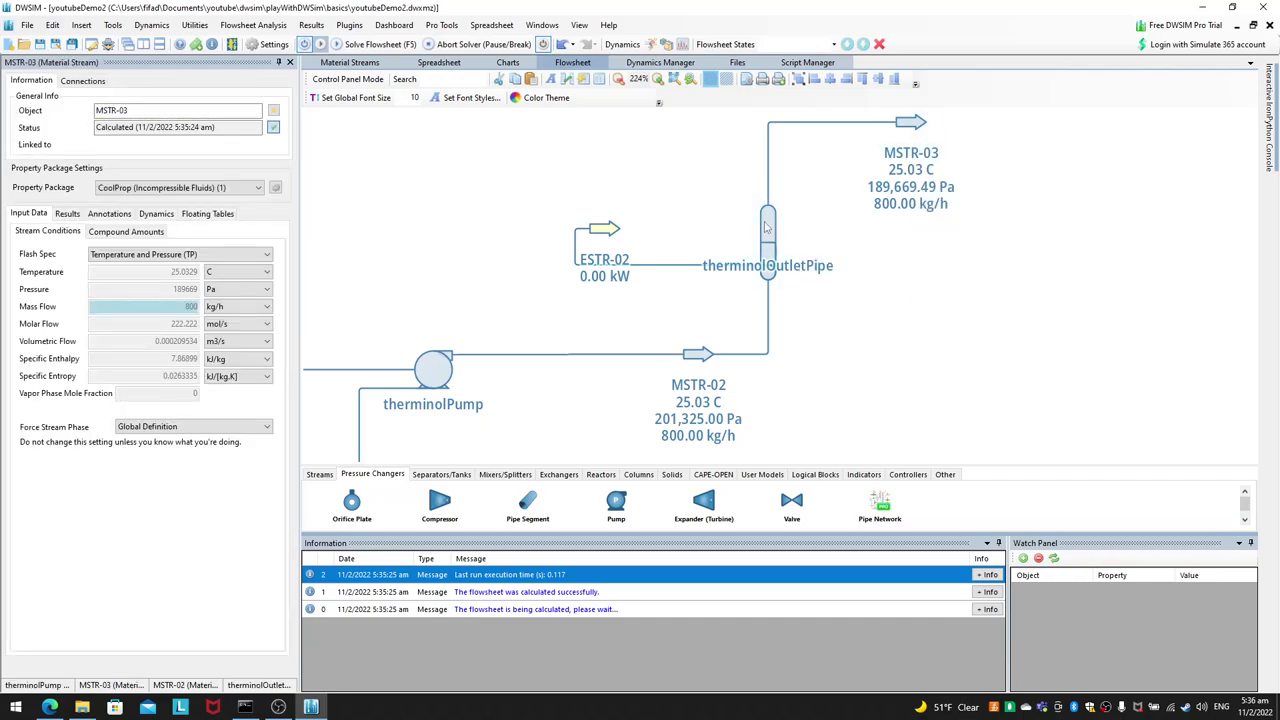
Step: Switch therminolOutletPipe's thermal profile to a defined overall heat transfer coefficient and solve the flowsheet
left_click(768, 238)
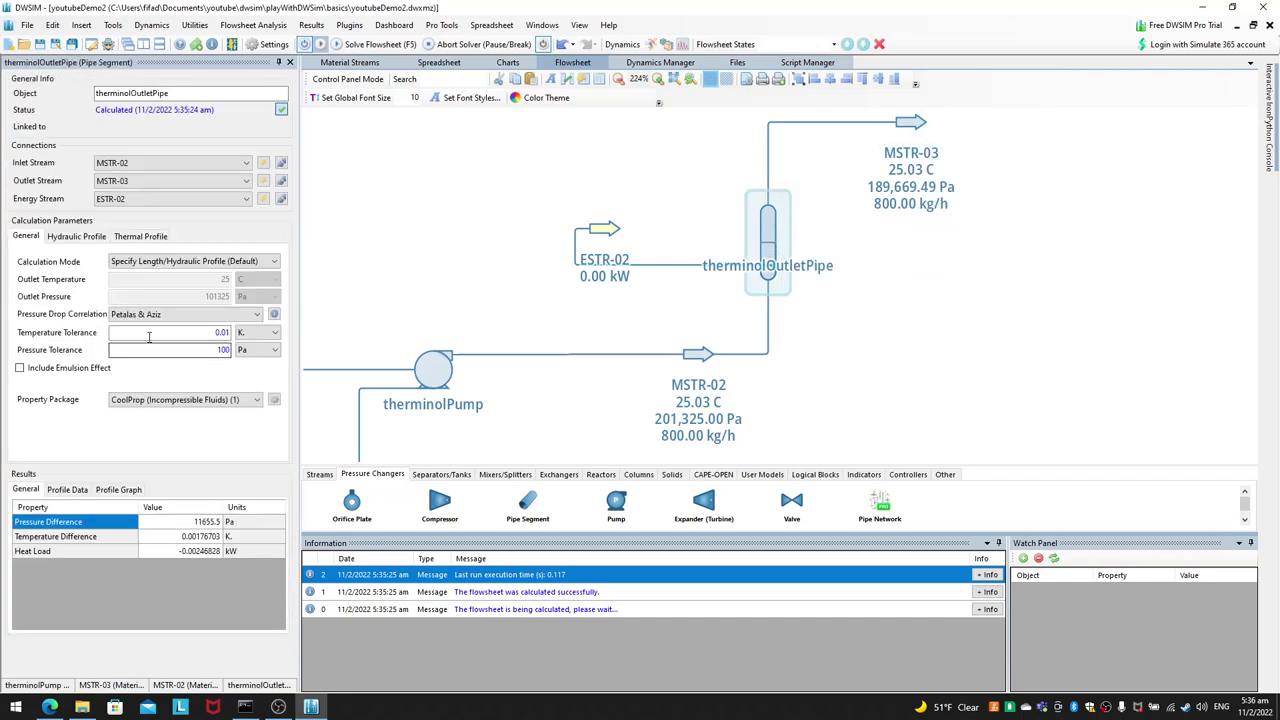
left_click(140, 236)
scroll(285, 373, "down", 2)
scroll(285, 373, "down", 3)
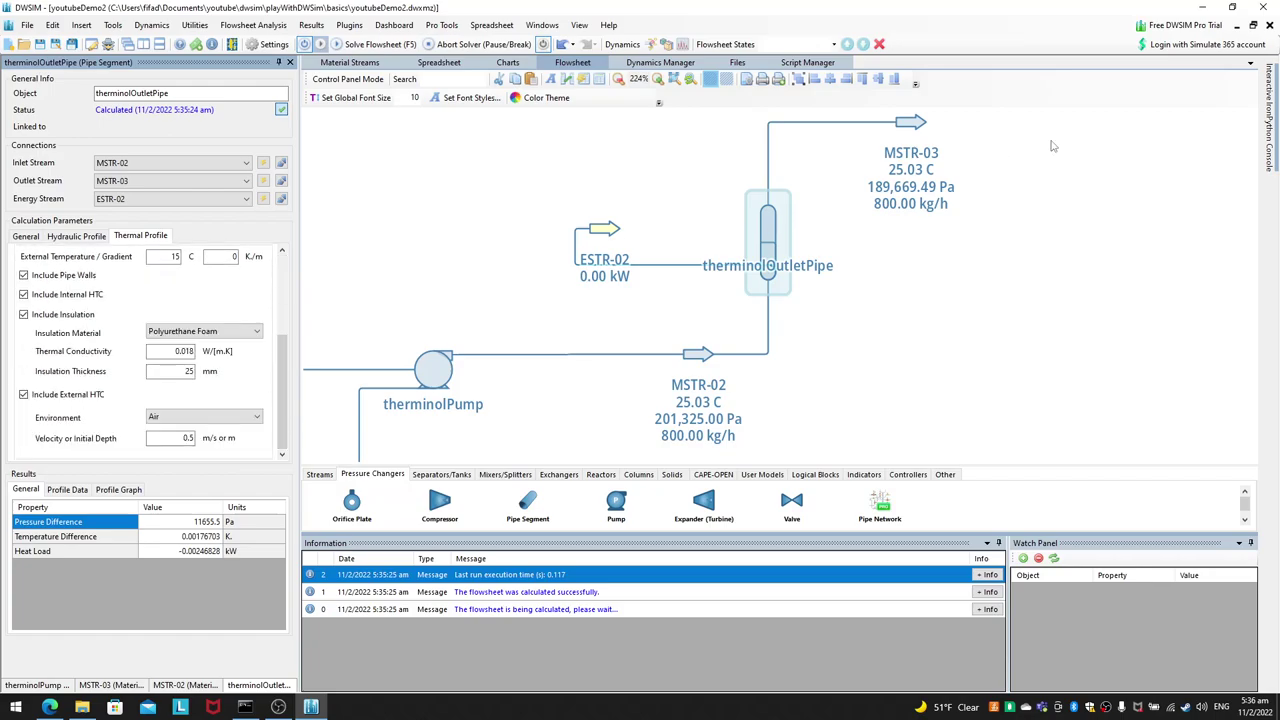
scroll(272, 395, "up", 5)
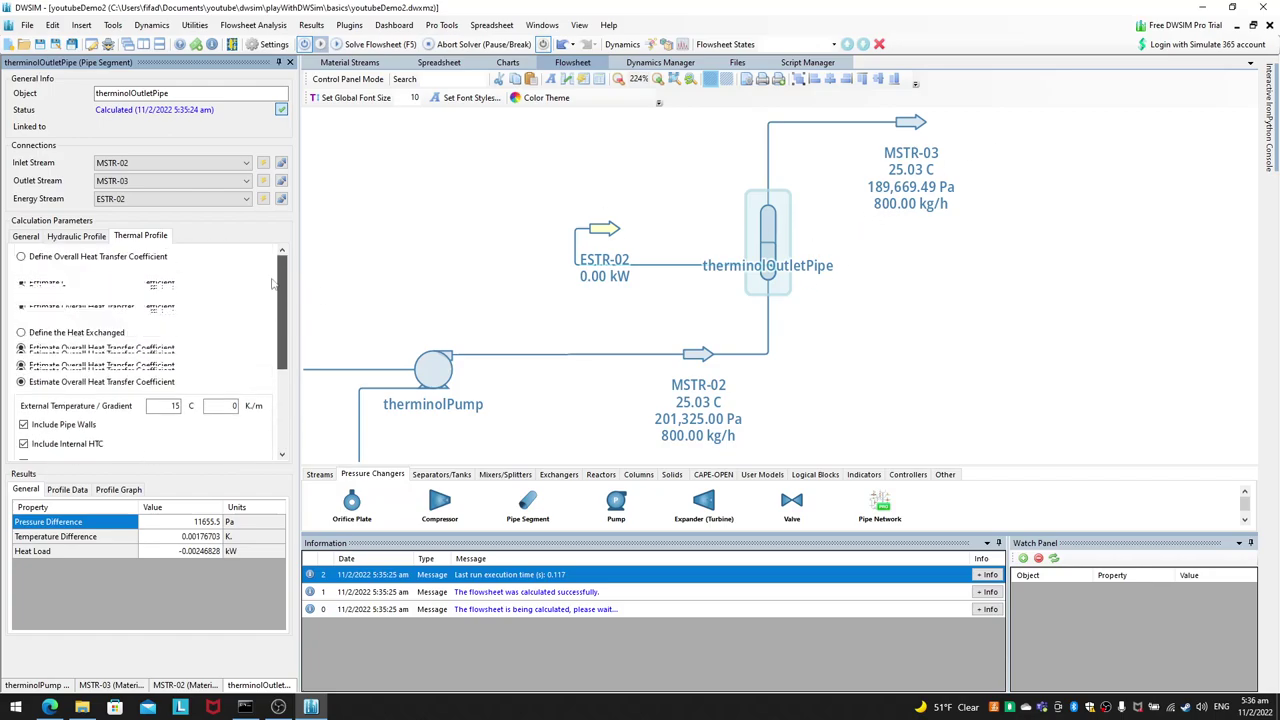
left_click(115, 262)
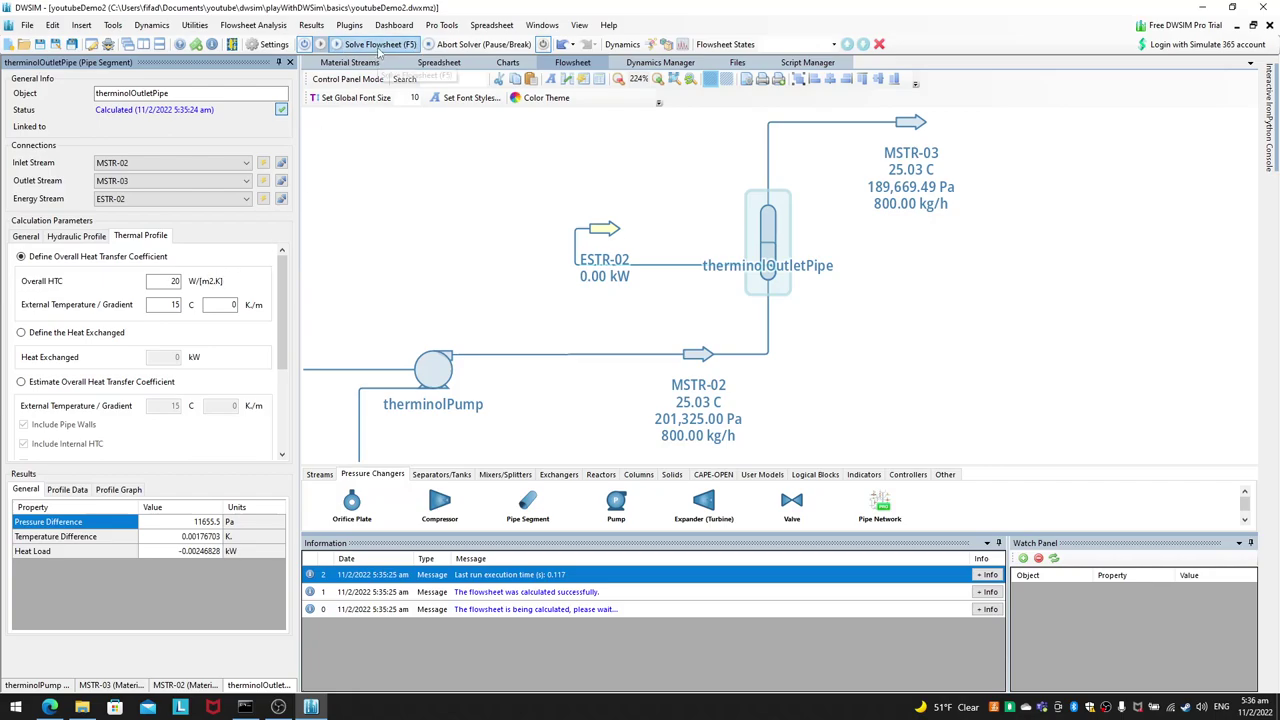
left_click(379, 50)
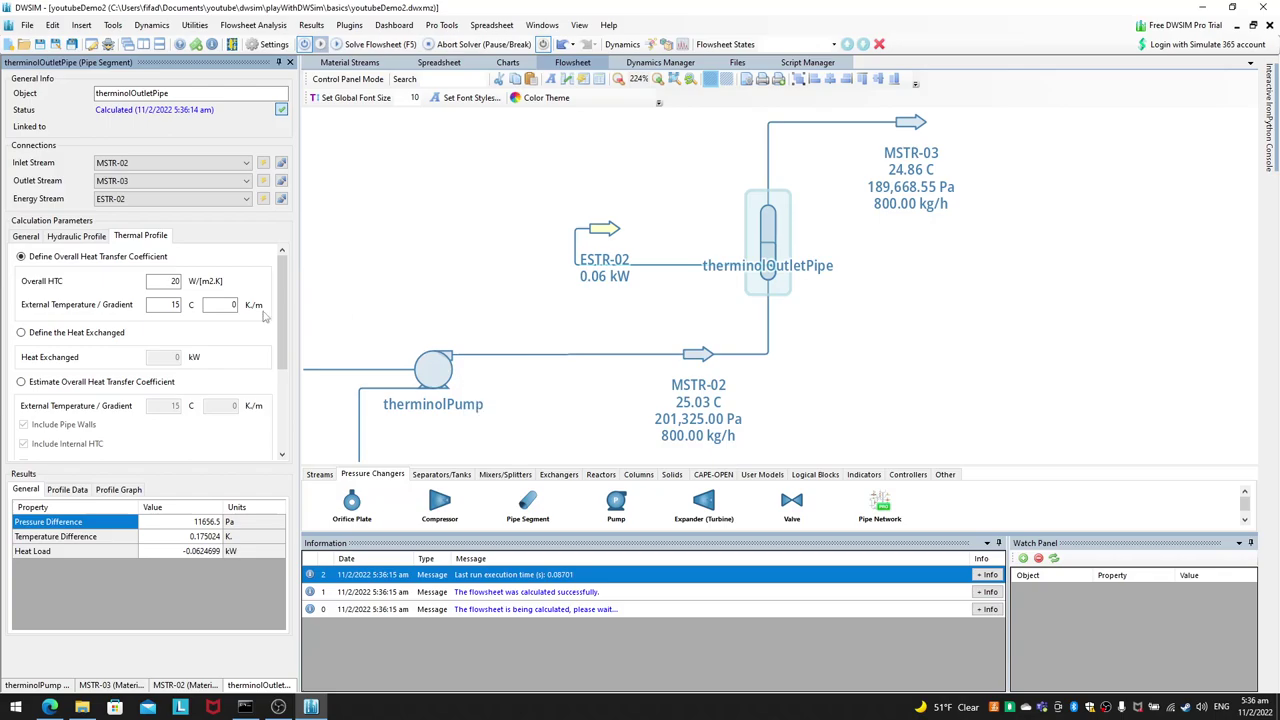
Step: Solve the flowsheet again with the outlet pipe's heat transfer coefficient set to be estimated, and save the file
scroll(283, 455, "down", 5)
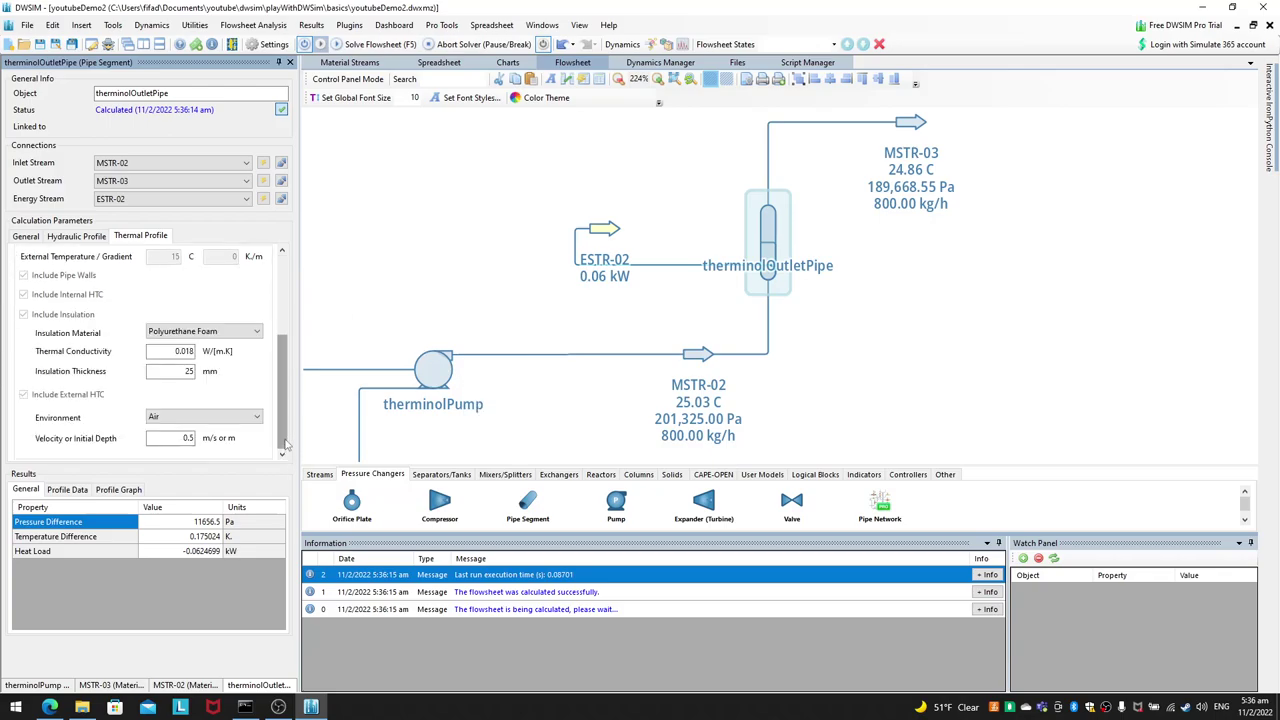
scroll(282, 400, "up", 3)
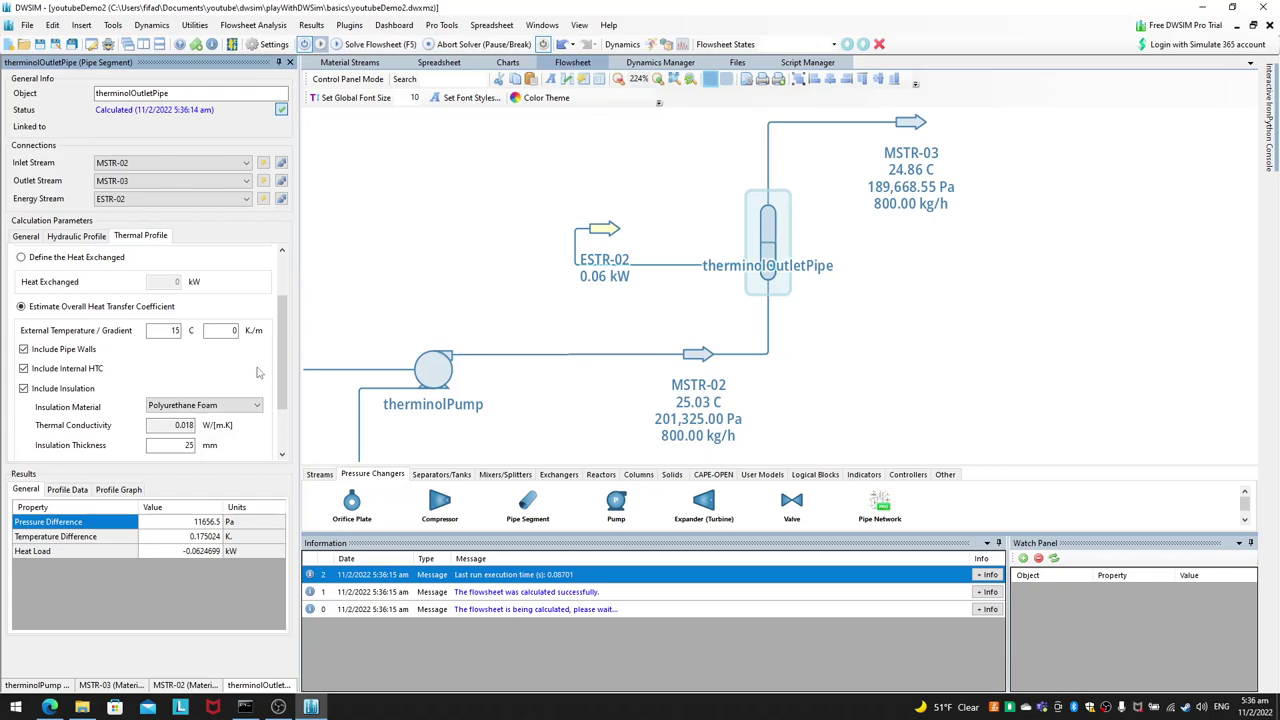
scroll(270, 372, "down", 2)
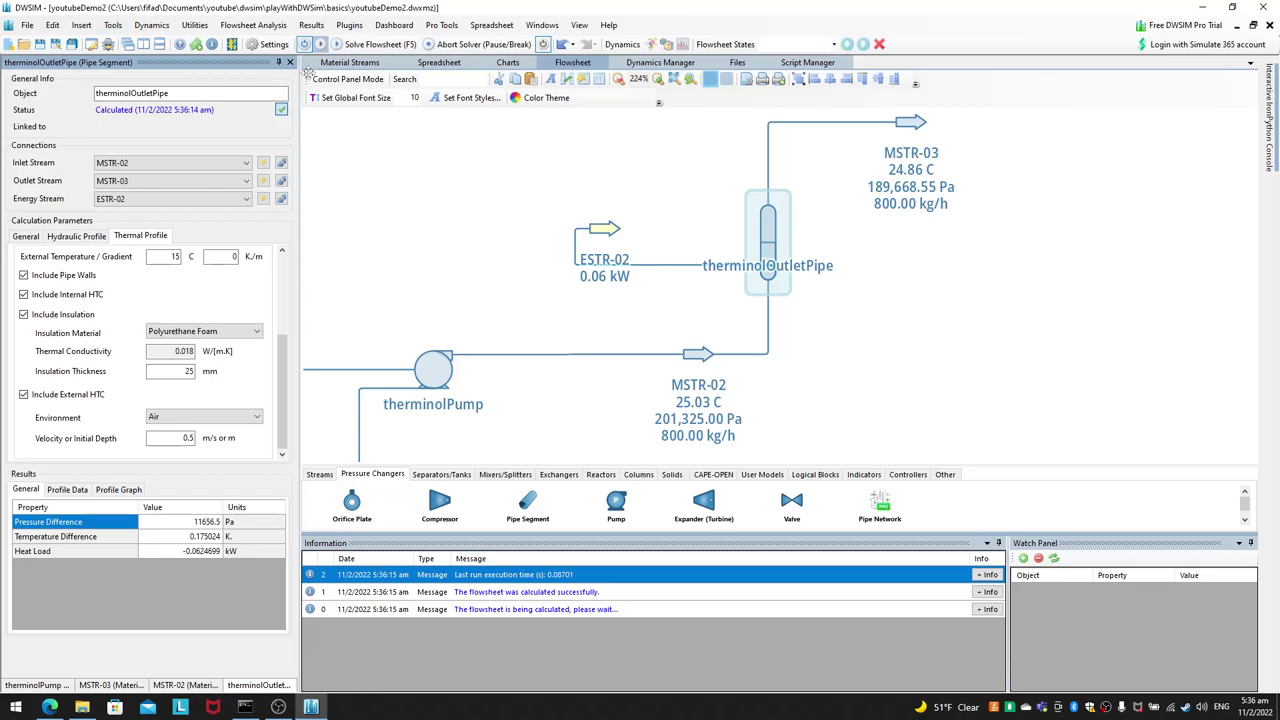
left_click(362, 46)
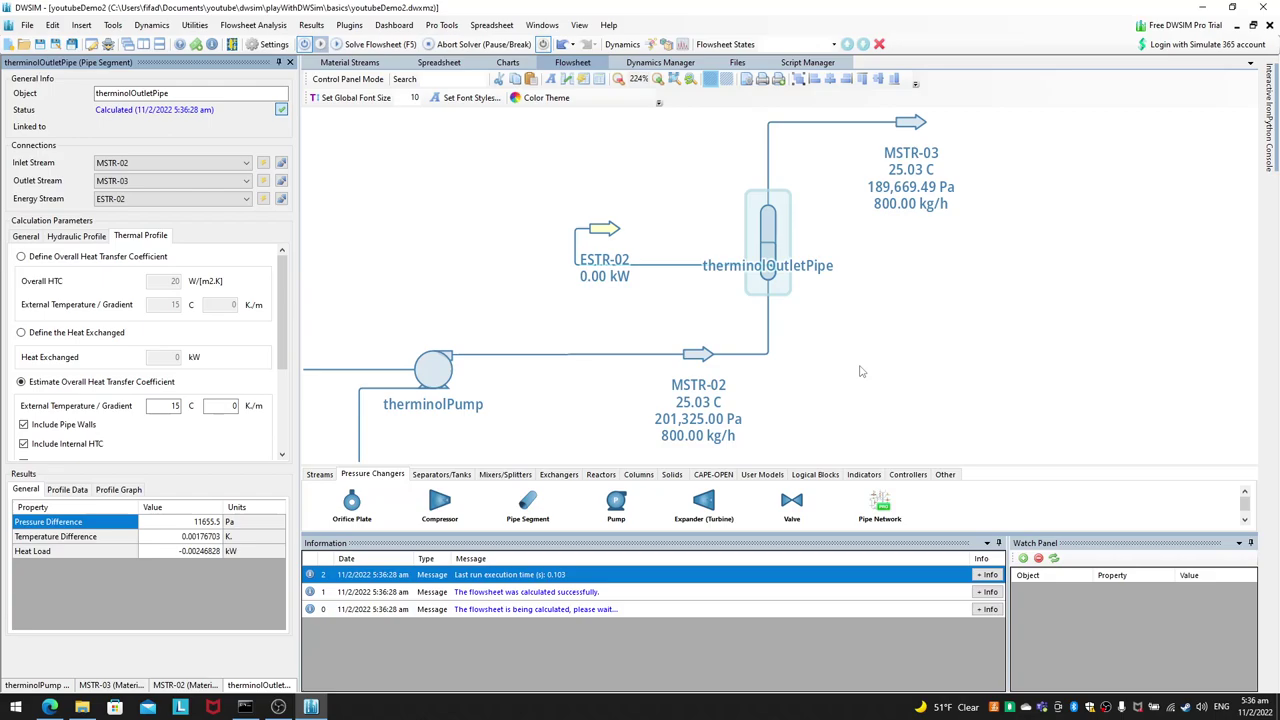
key("ctrl+s")
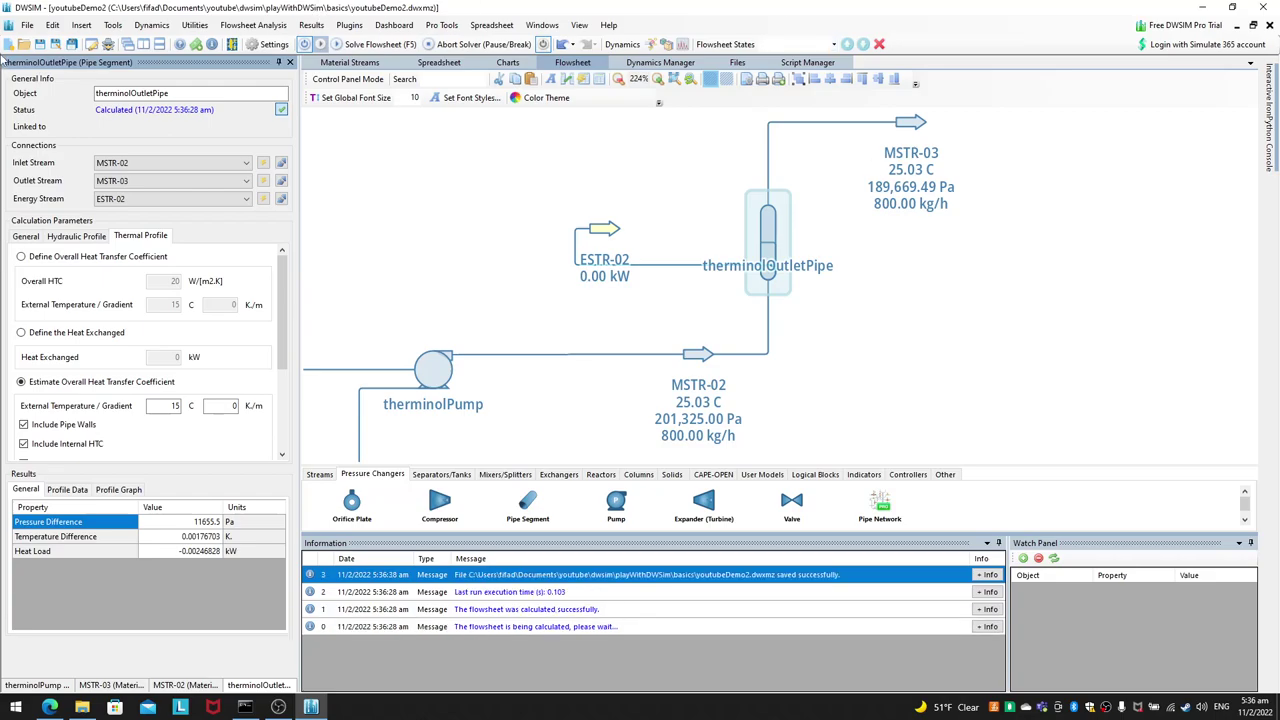